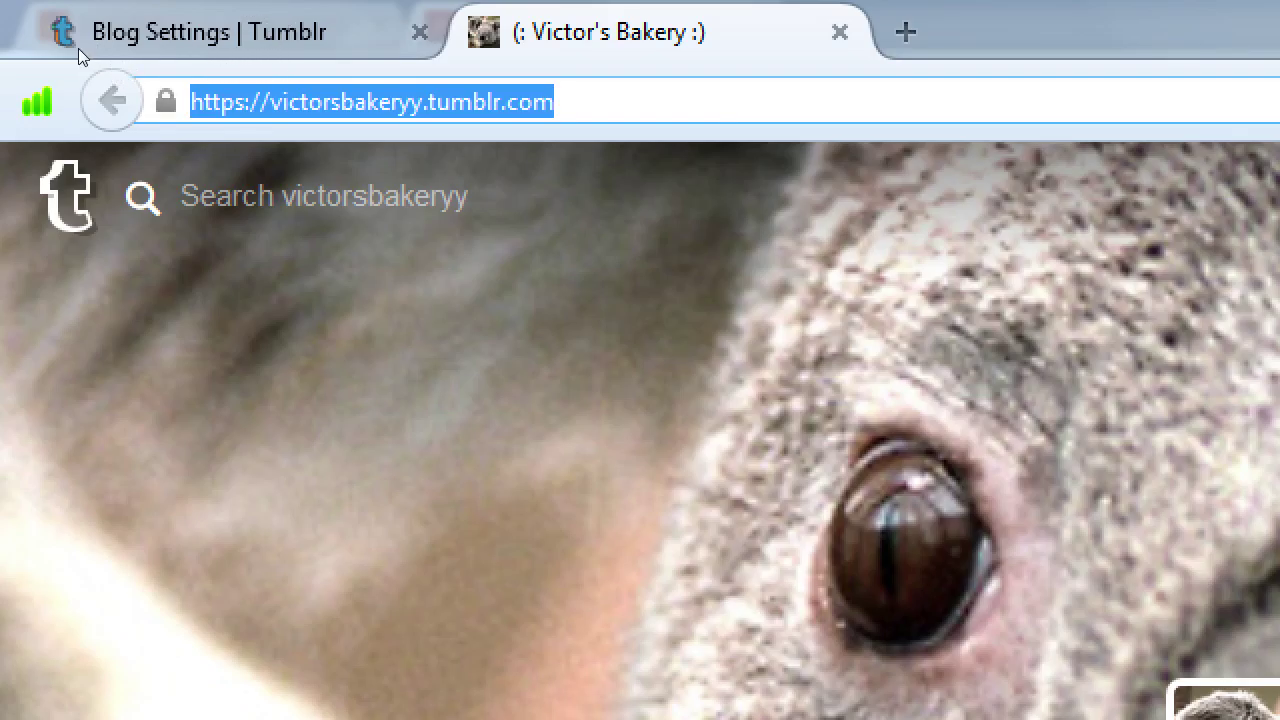
left_click(108, 30)
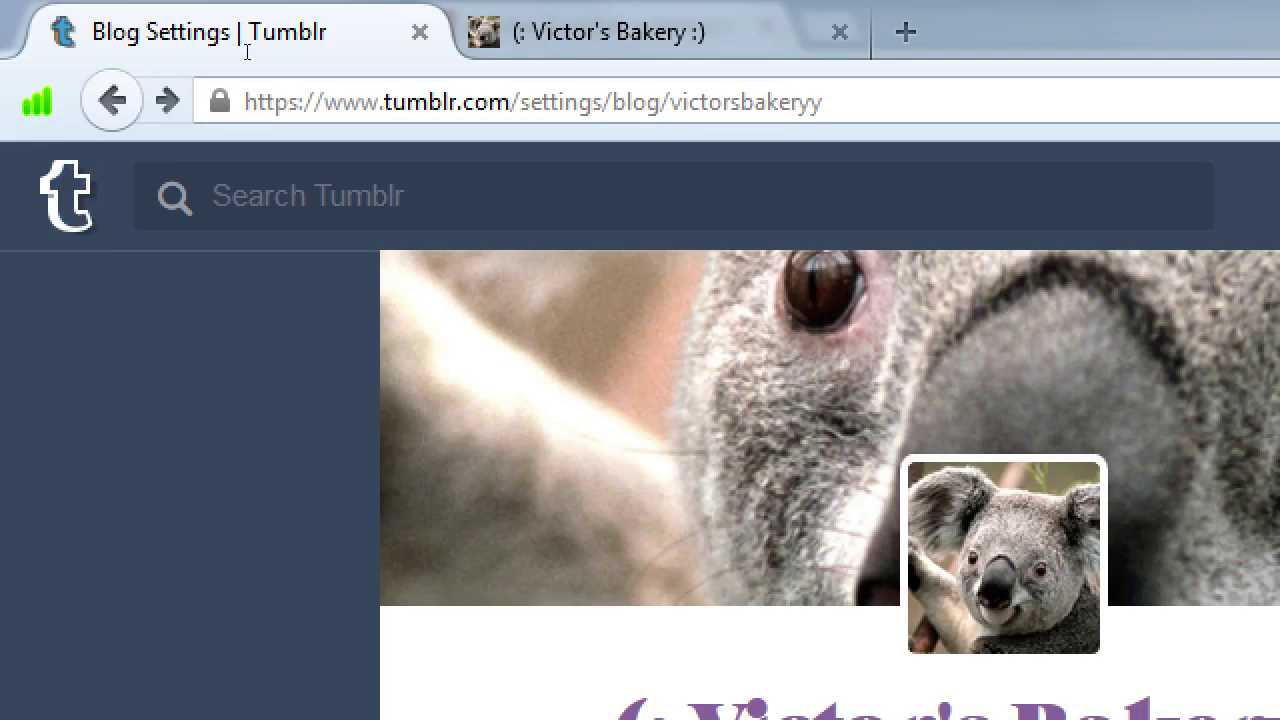
key("F5")
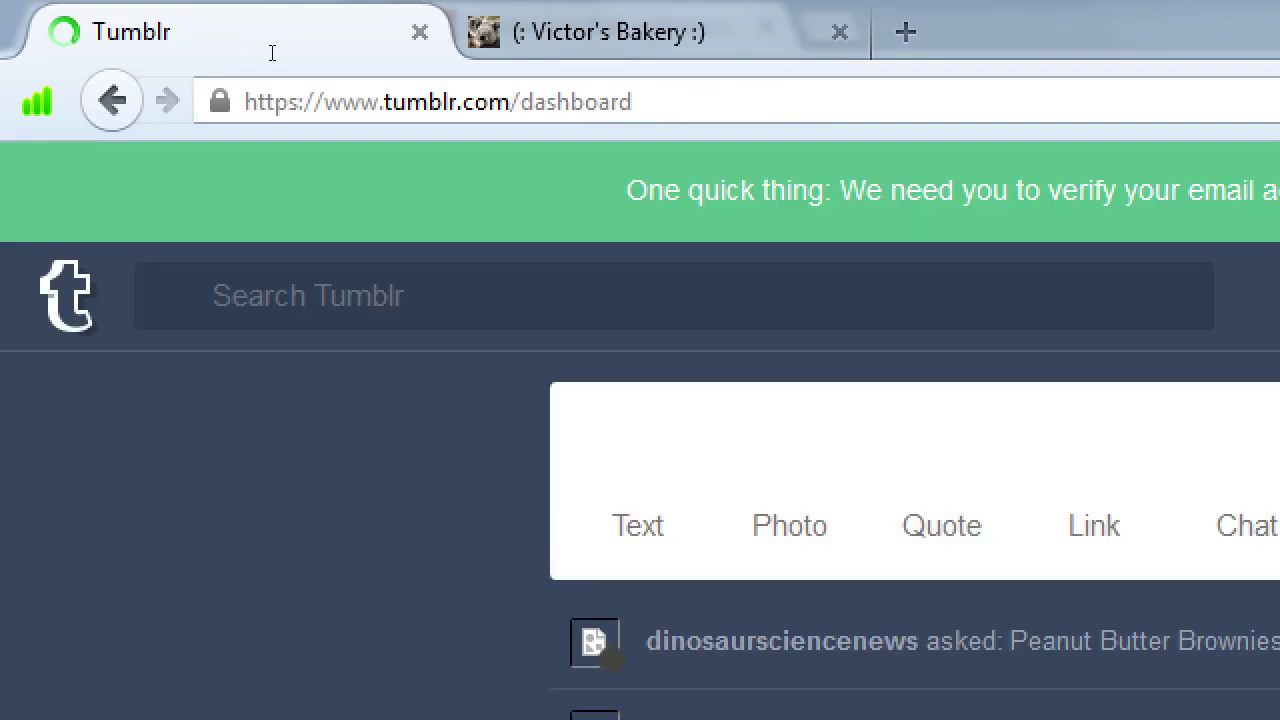
key("ctrl+l")
key("End")
key("ctrl+shift+Left")
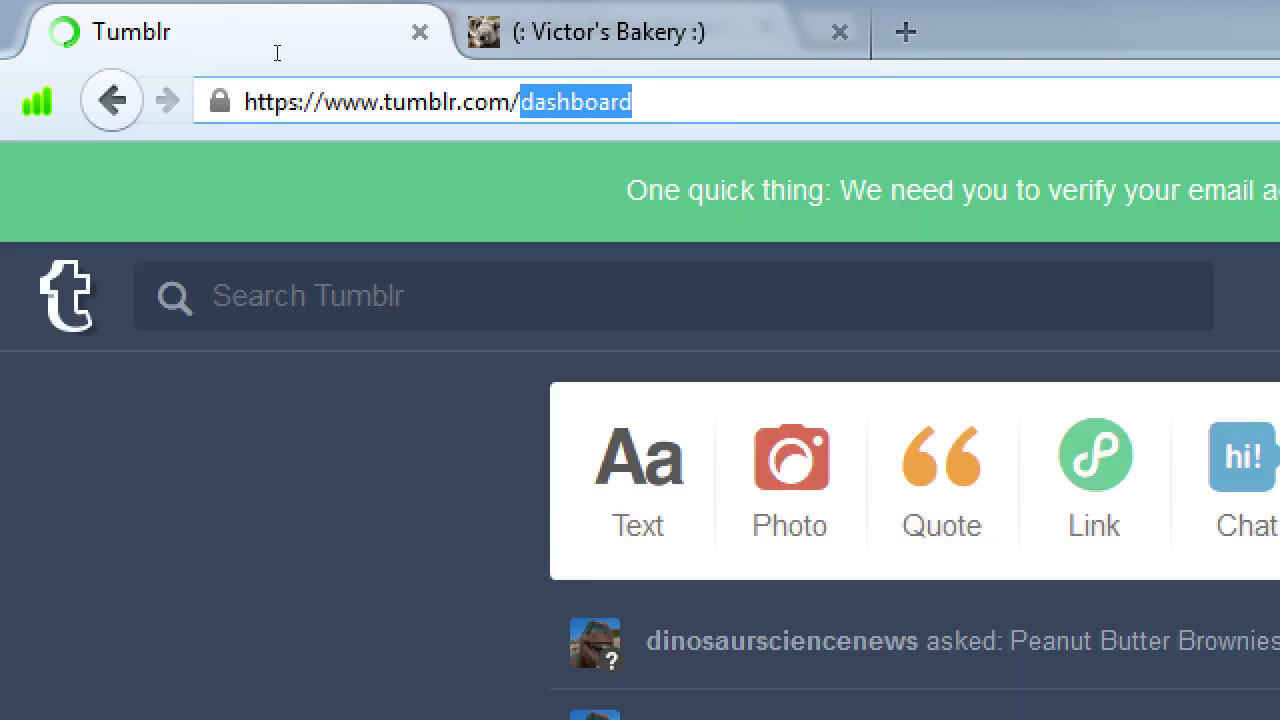
key("BackSpace")
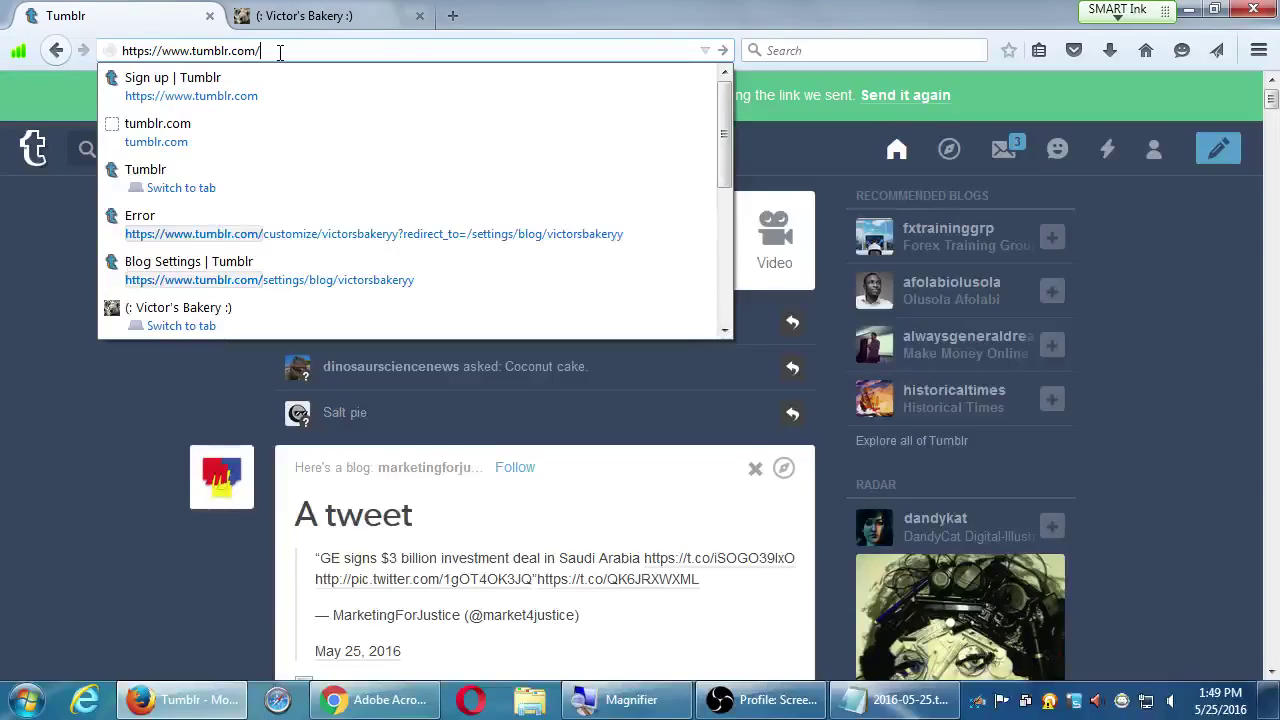
- Look through the posts in the dashboard feed and return to the start of the feed
left_click(22, 432)
scroll(22, 432, "down", 8)
scroll(46, 430, "up", 6)
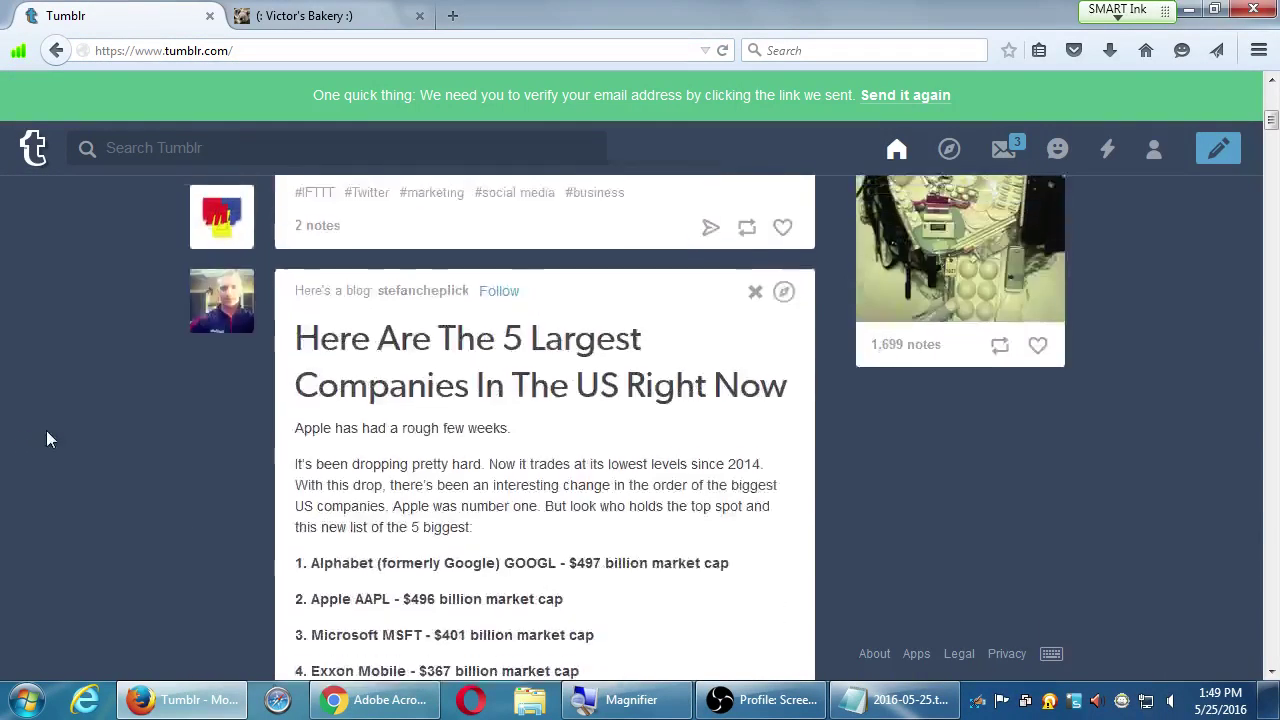
scroll(56, 432, "up", 3)
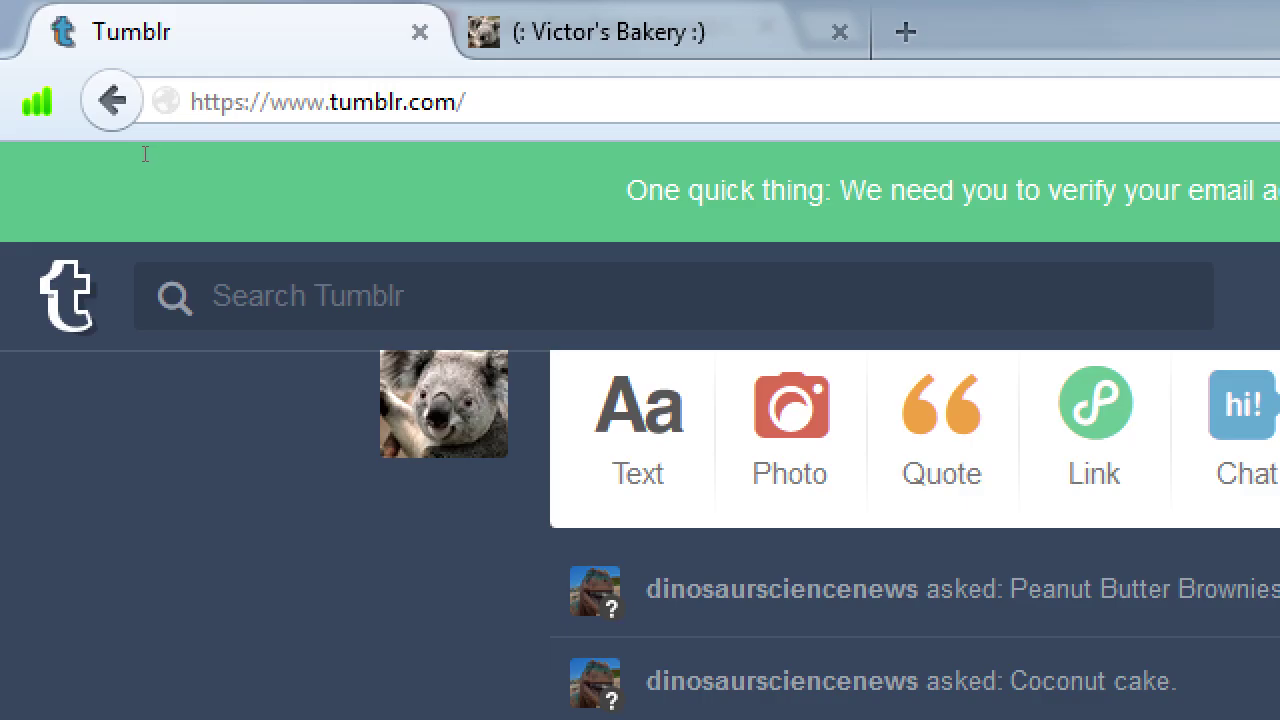
scroll(140, 262, "up", 1)
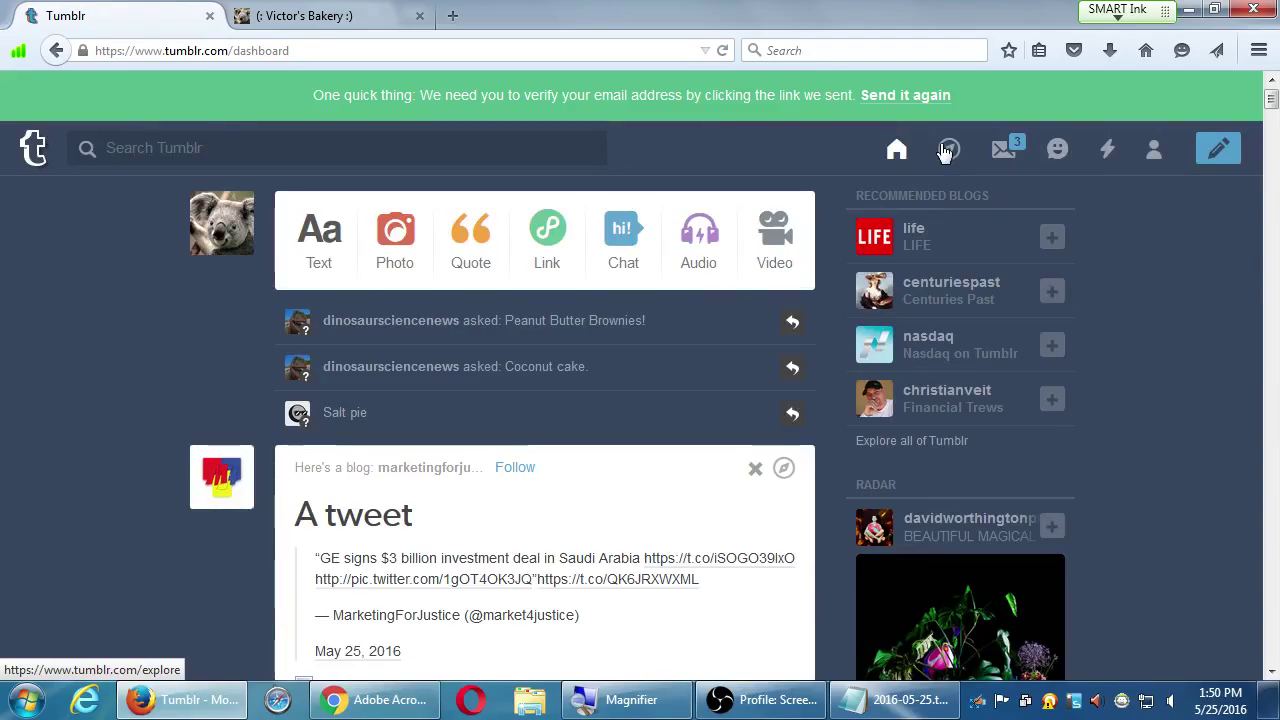
- Open the Explore page and look through the Trending posts
left_click(946, 150)
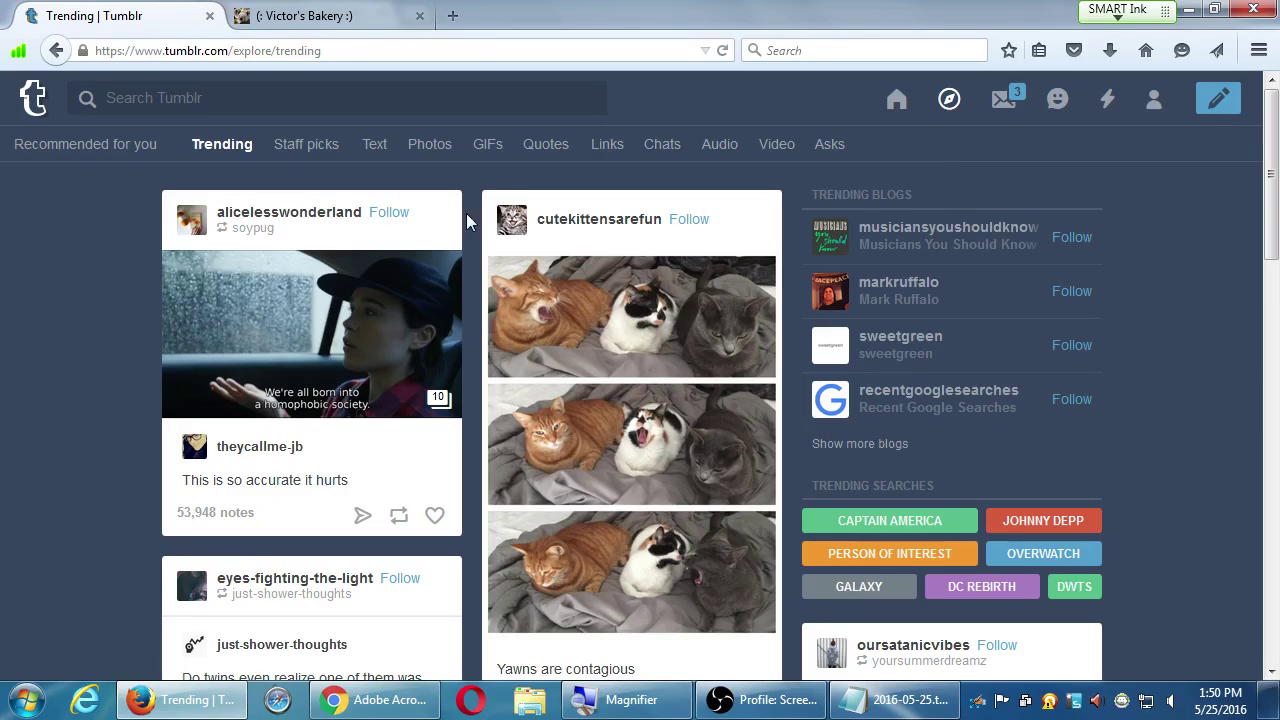
scroll(86, 370, "down", 1)
scroll(86, 370, "down", 10)
scroll(86, 370, "down", 5)
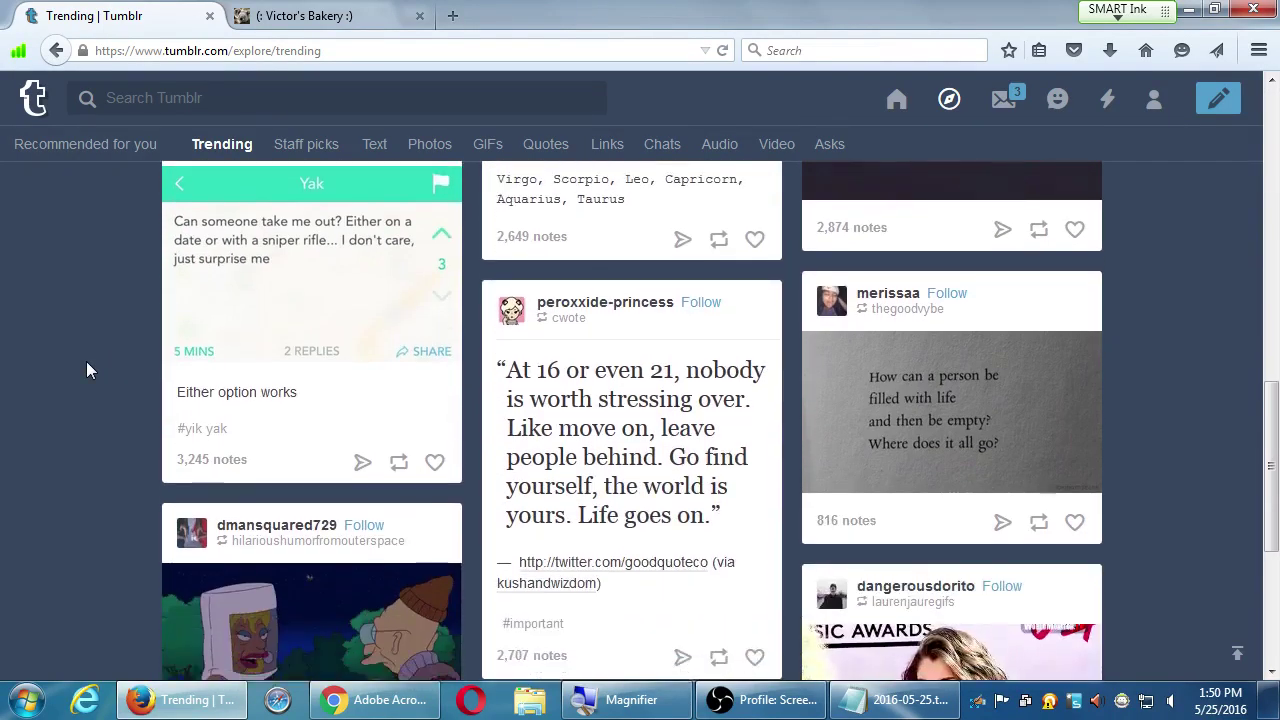
scroll(86, 370, "down", 8)
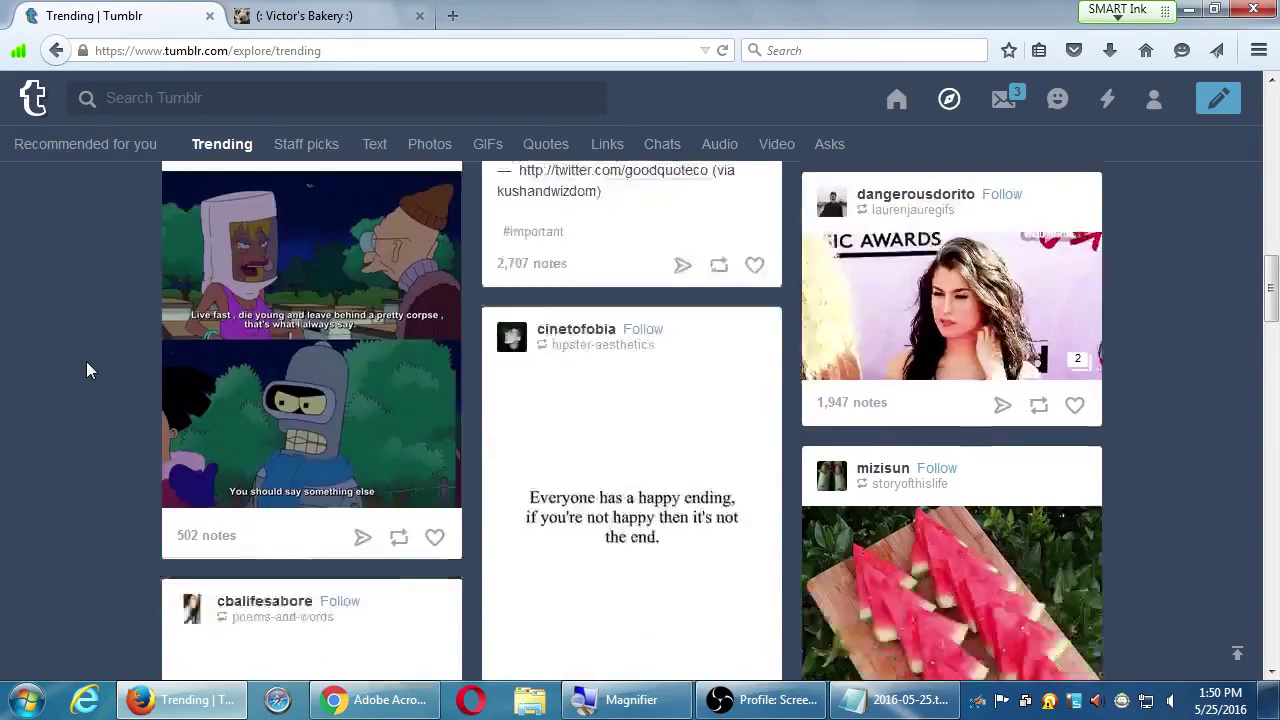
scroll(86, 370, "down", 6)
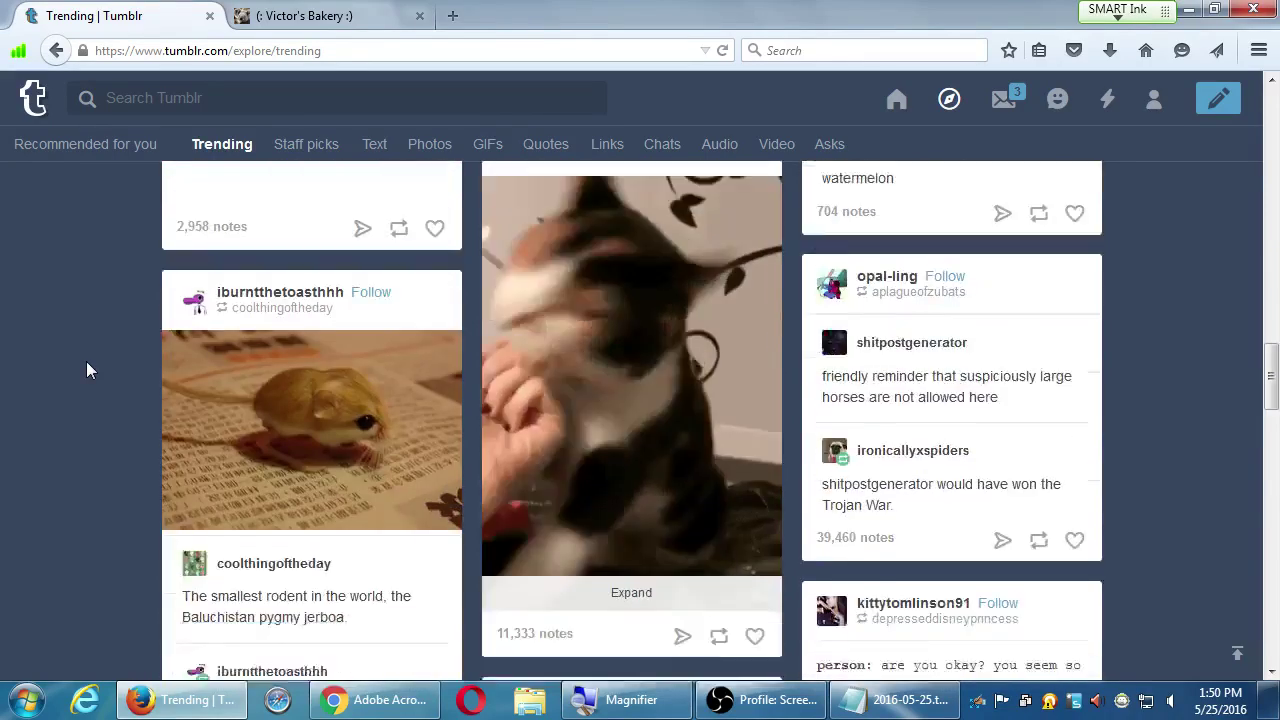
scroll(86, 370, "down", 4)
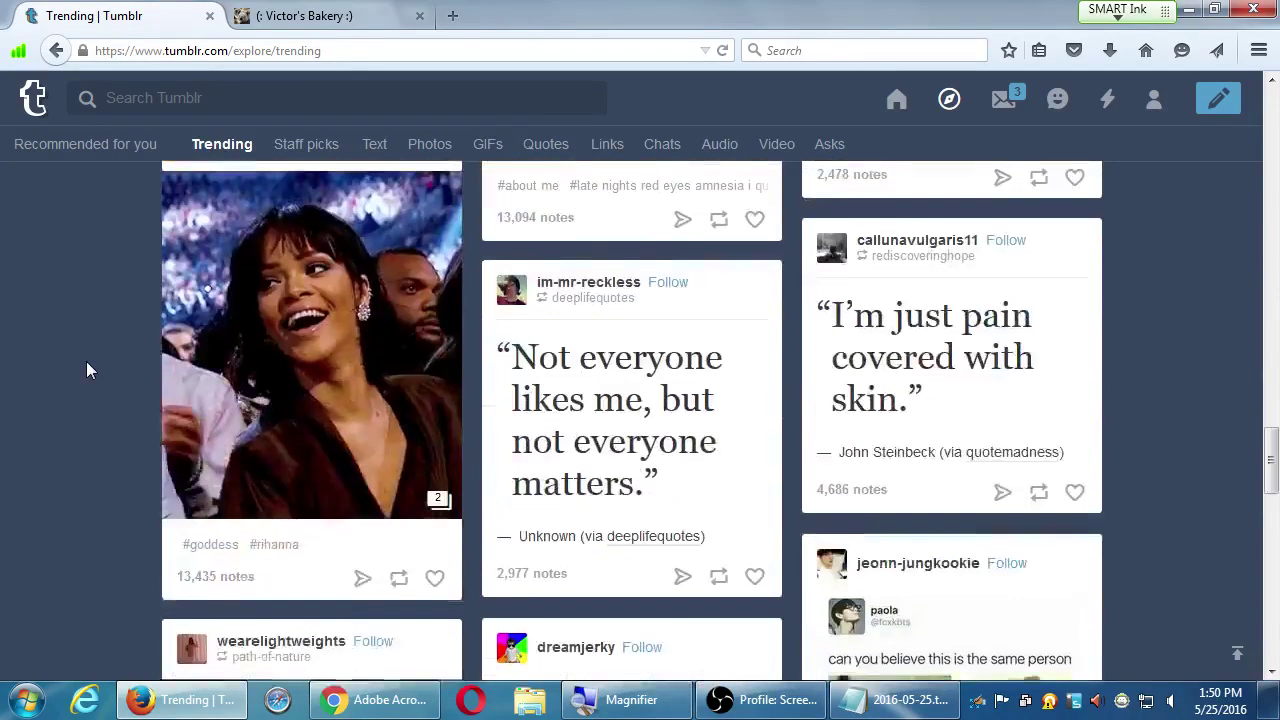
scroll(86, 370, "down", 4)
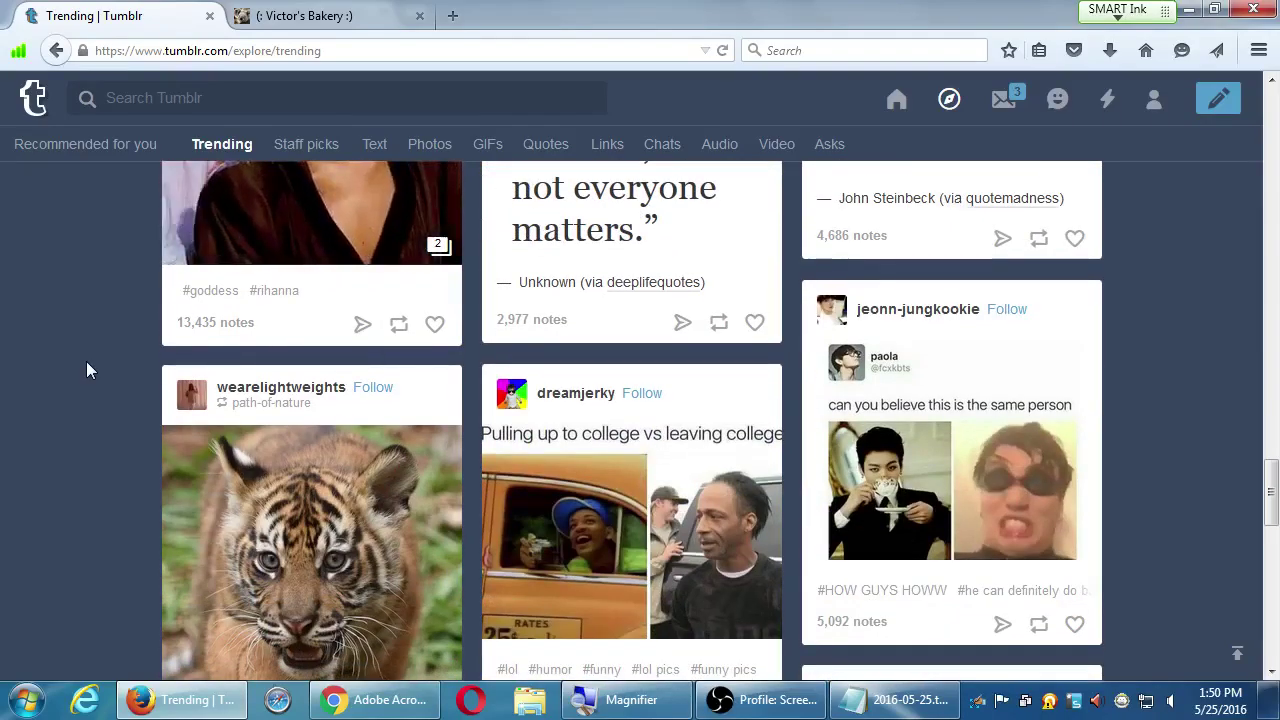
scroll(86, 370, "up", 1)
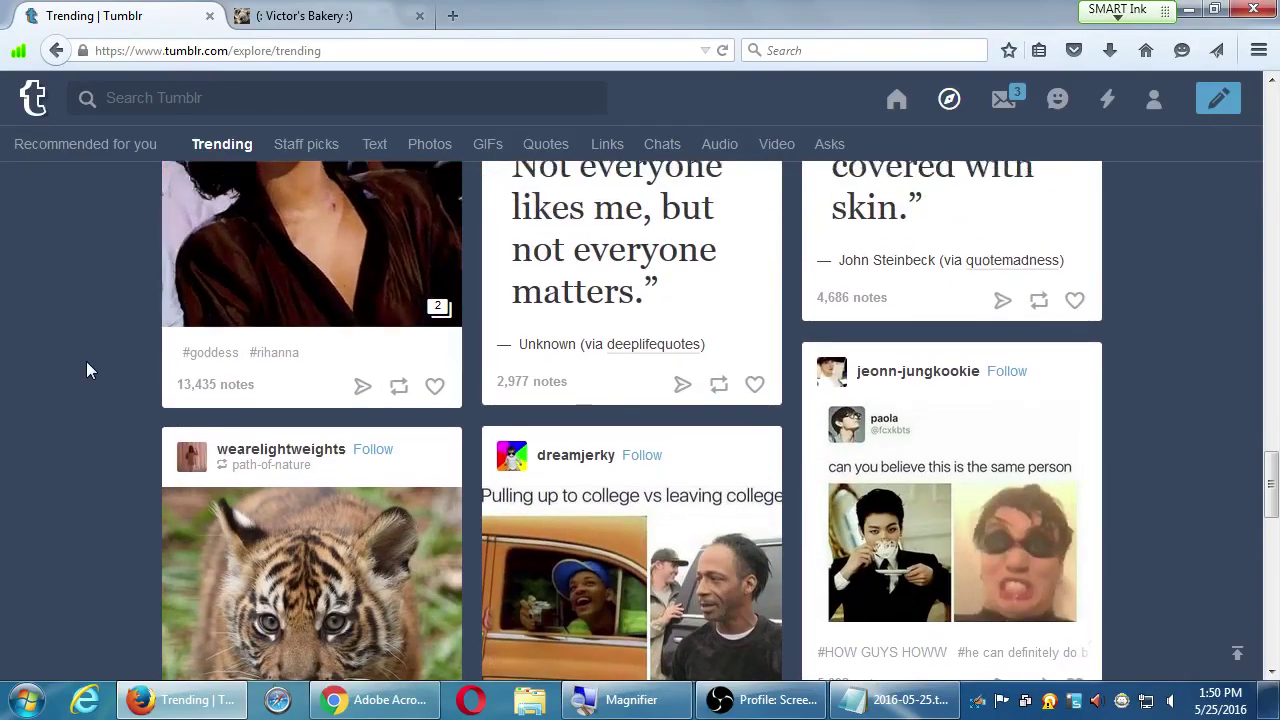
scroll(86, 370, "up", 4)
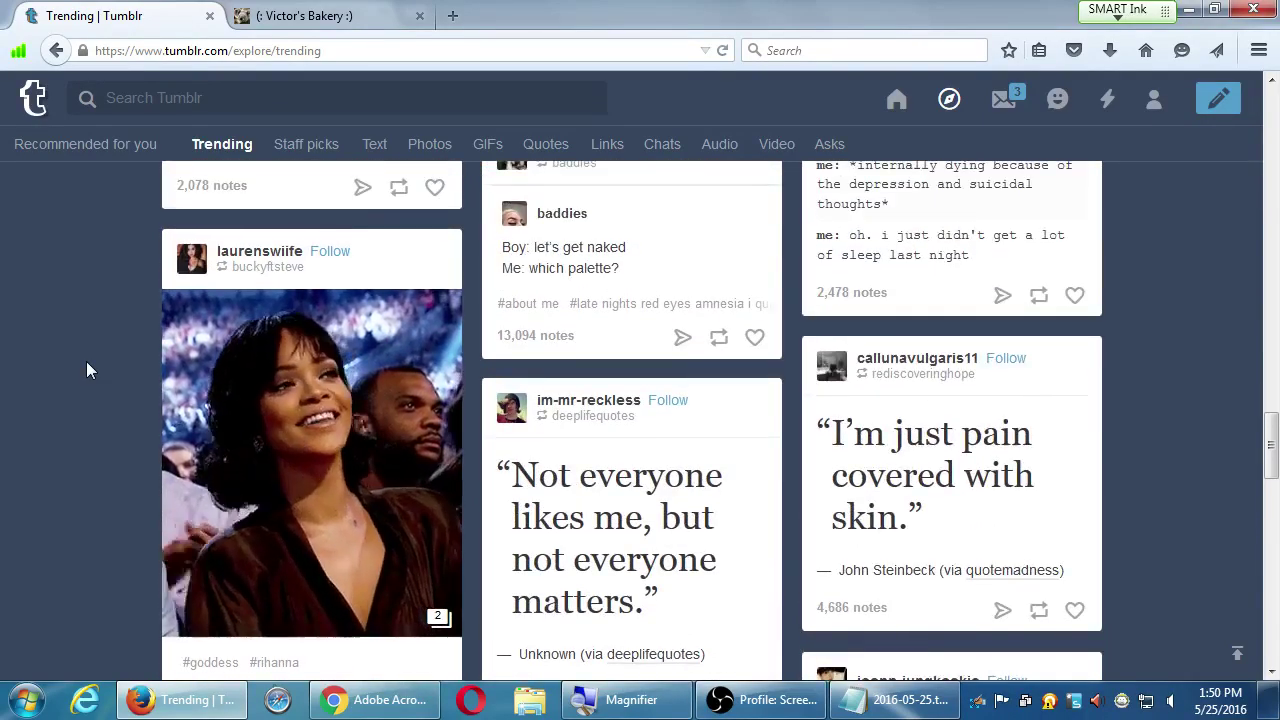
scroll(86, 370, "up", 1)
scroll(86, 370, "down", 15)
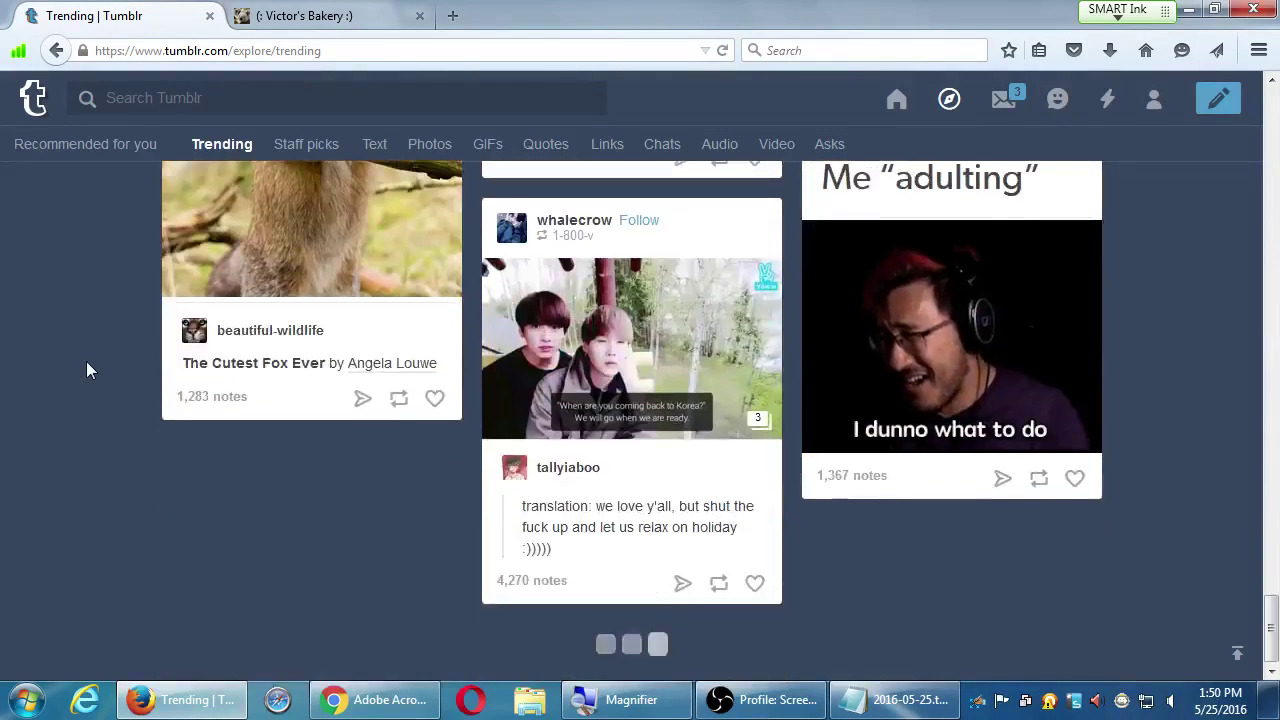
scroll(86, 370, "up", 3)
scroll(86, 370, "down", 2)
scroll(86, 370, "down", 3)
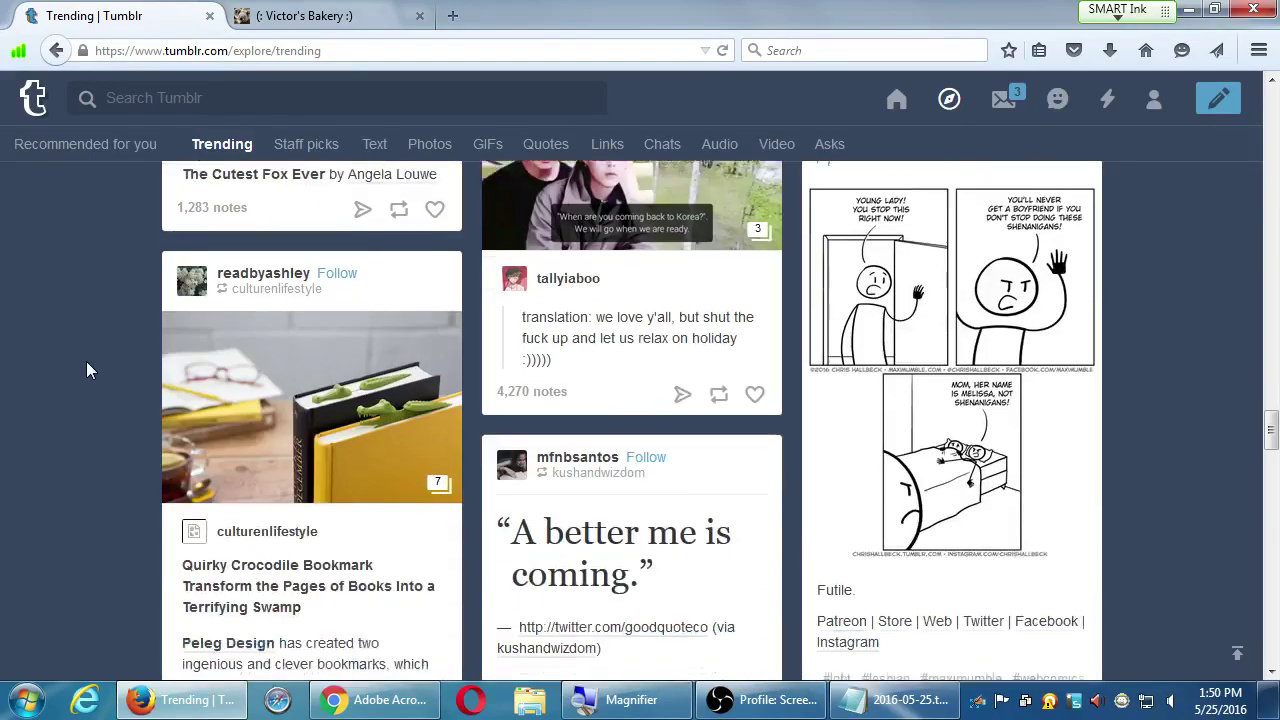
scroll(911, 413, "down", 6)
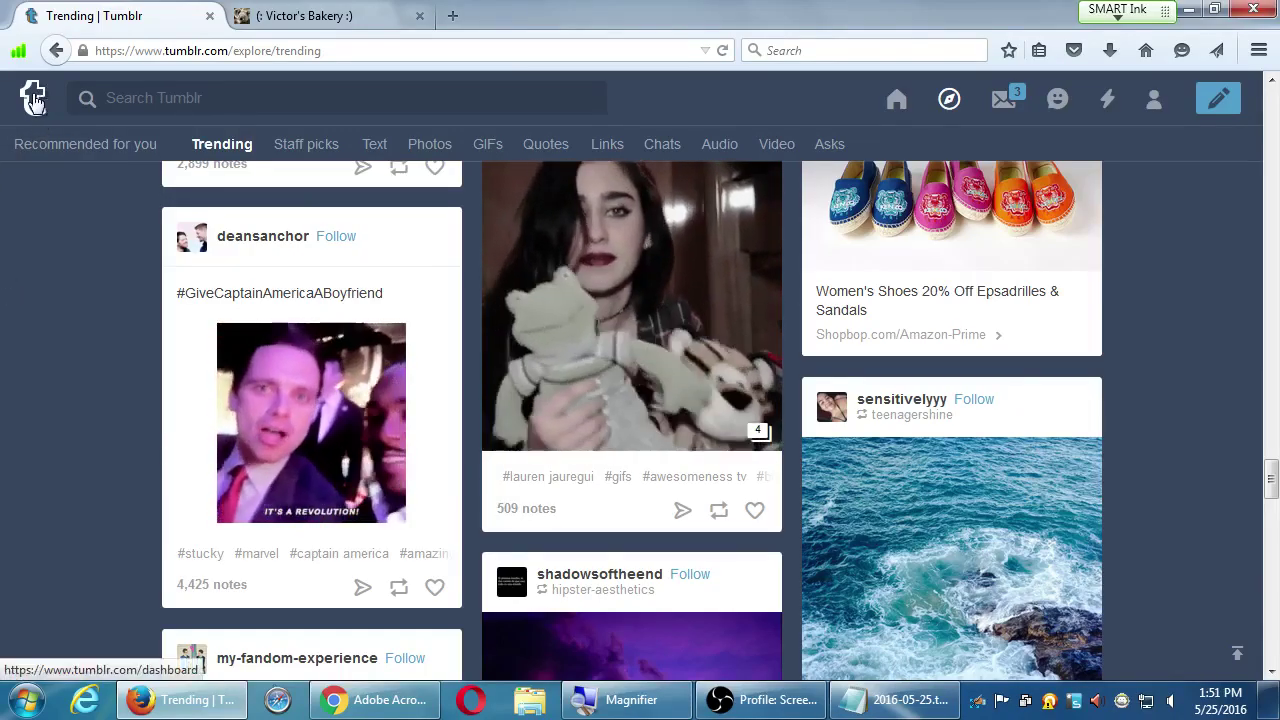
- Go back to the dashboard and examine the recommended blog posts further down the feed
left_click(900, 100)
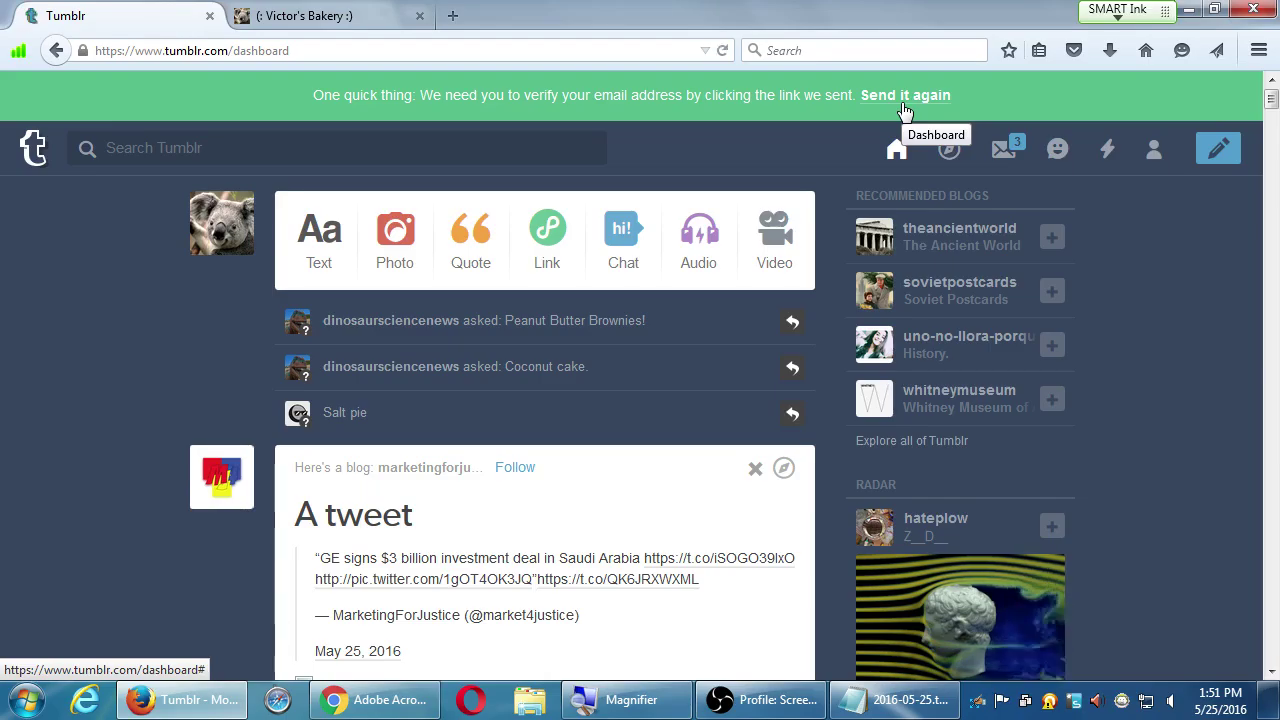
scroll(1102, 541, "down", 10)
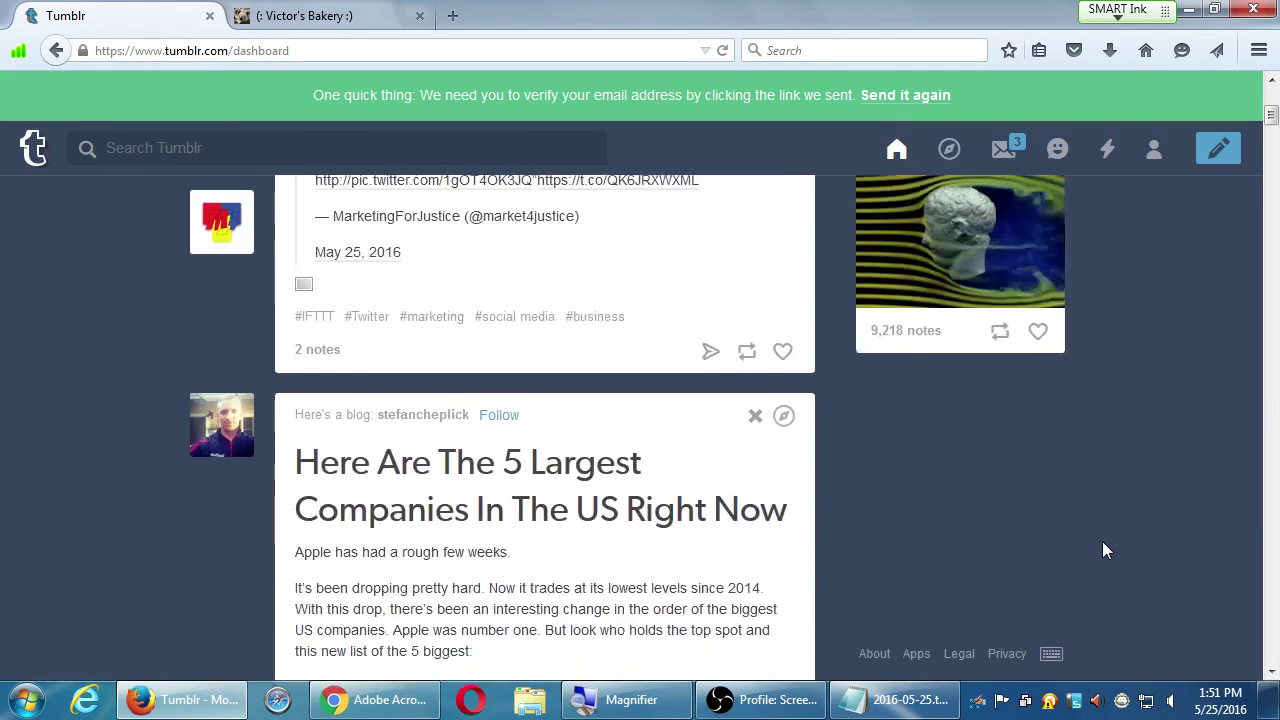
scroll(1103, 543, "down", 20)
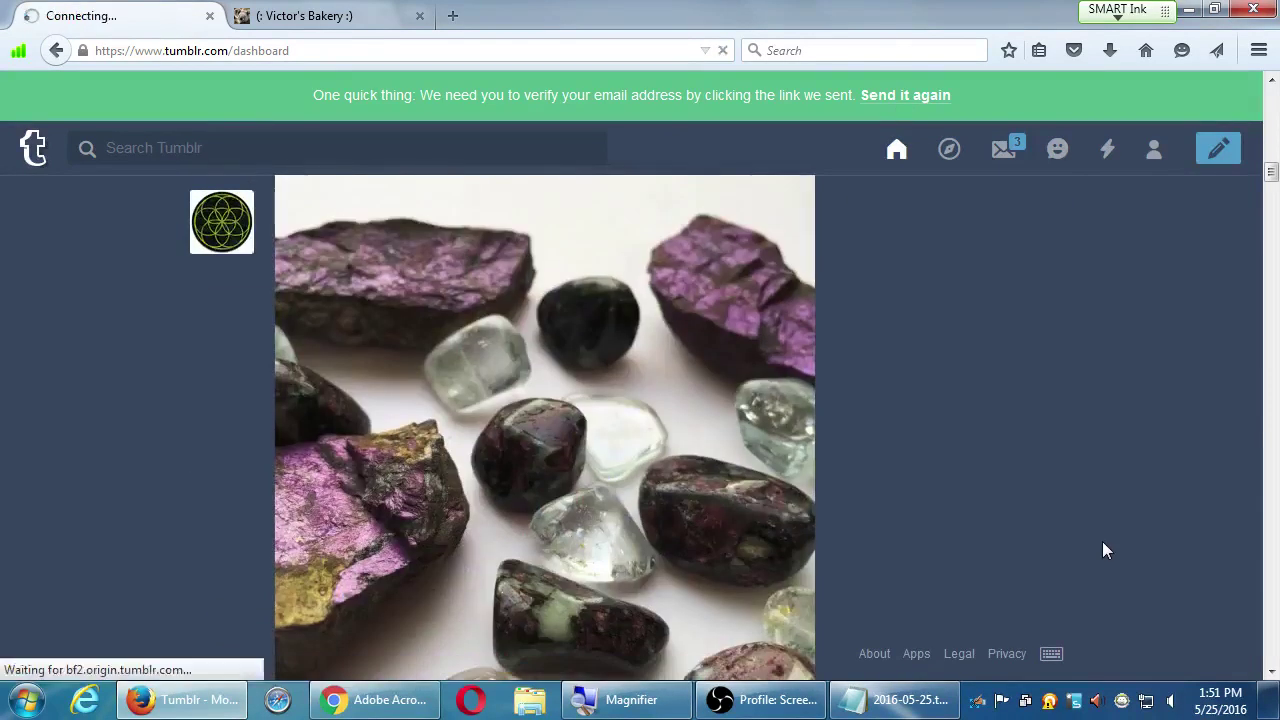
scroll(1102, 541, "down", 10)
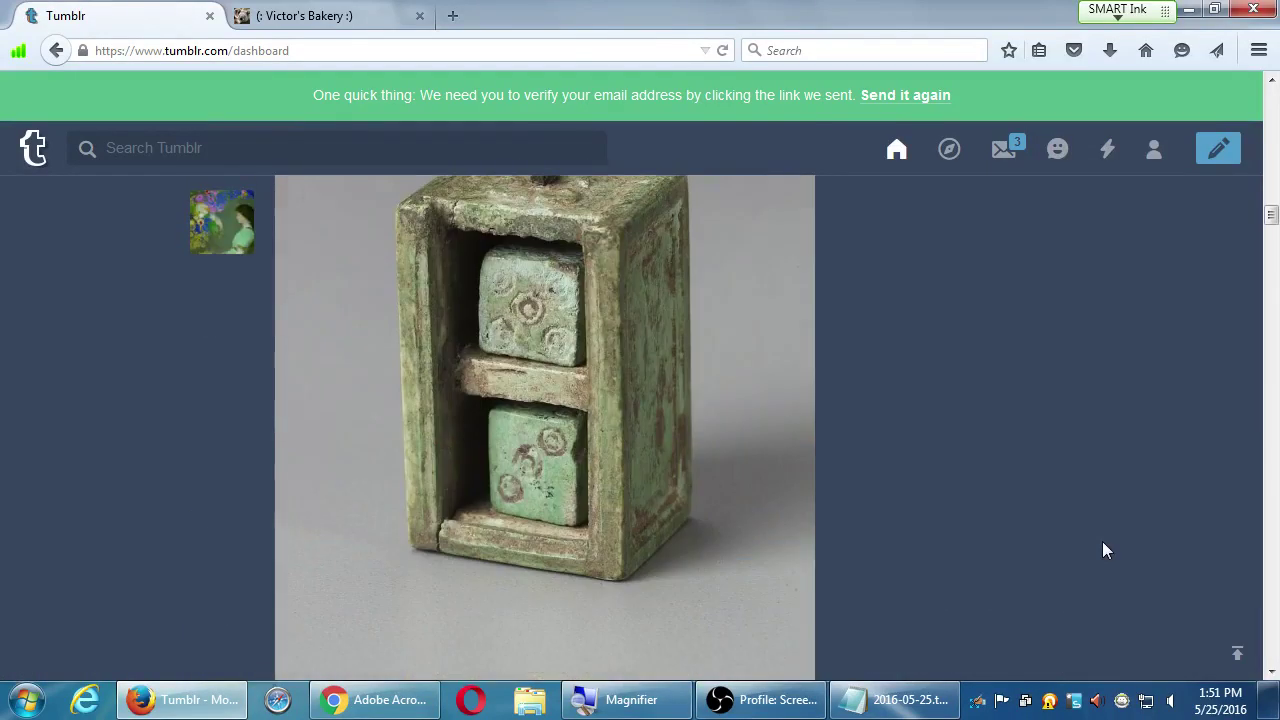
scroll(1098, 551, "up", 4)
scroll(1094, 551, "up", 2)
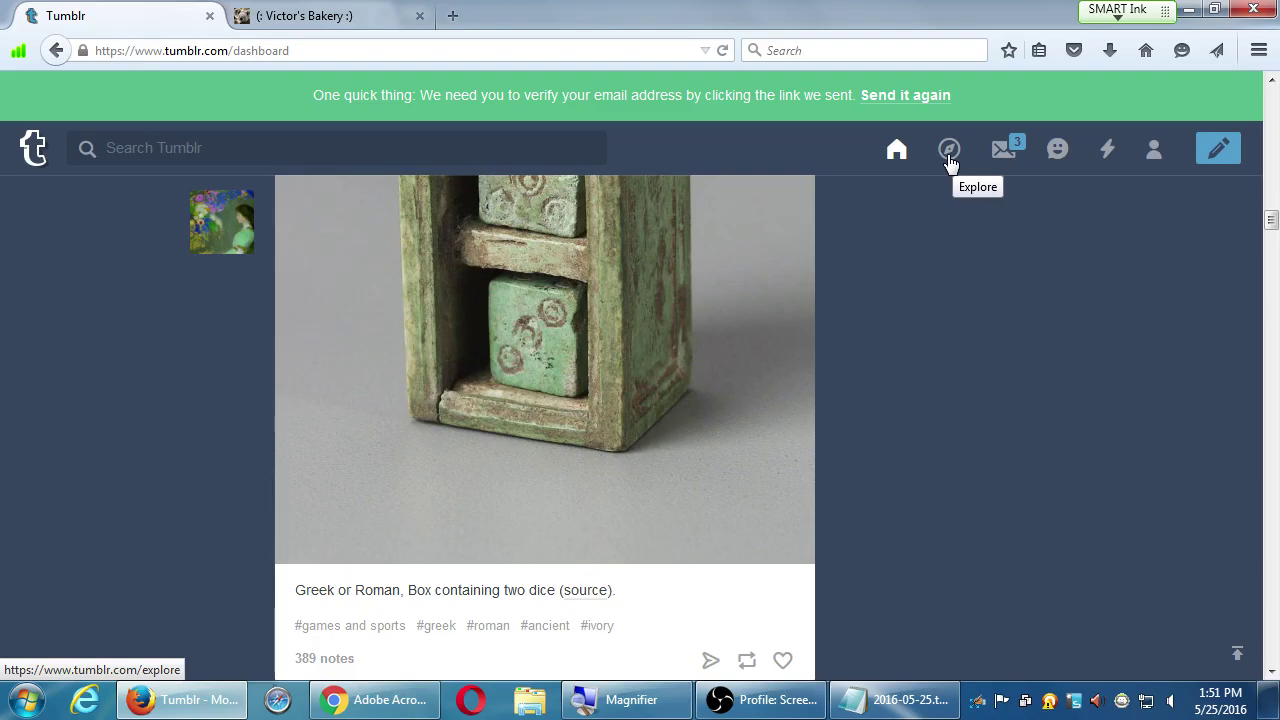
scroll(1238, 635, "up", 3)
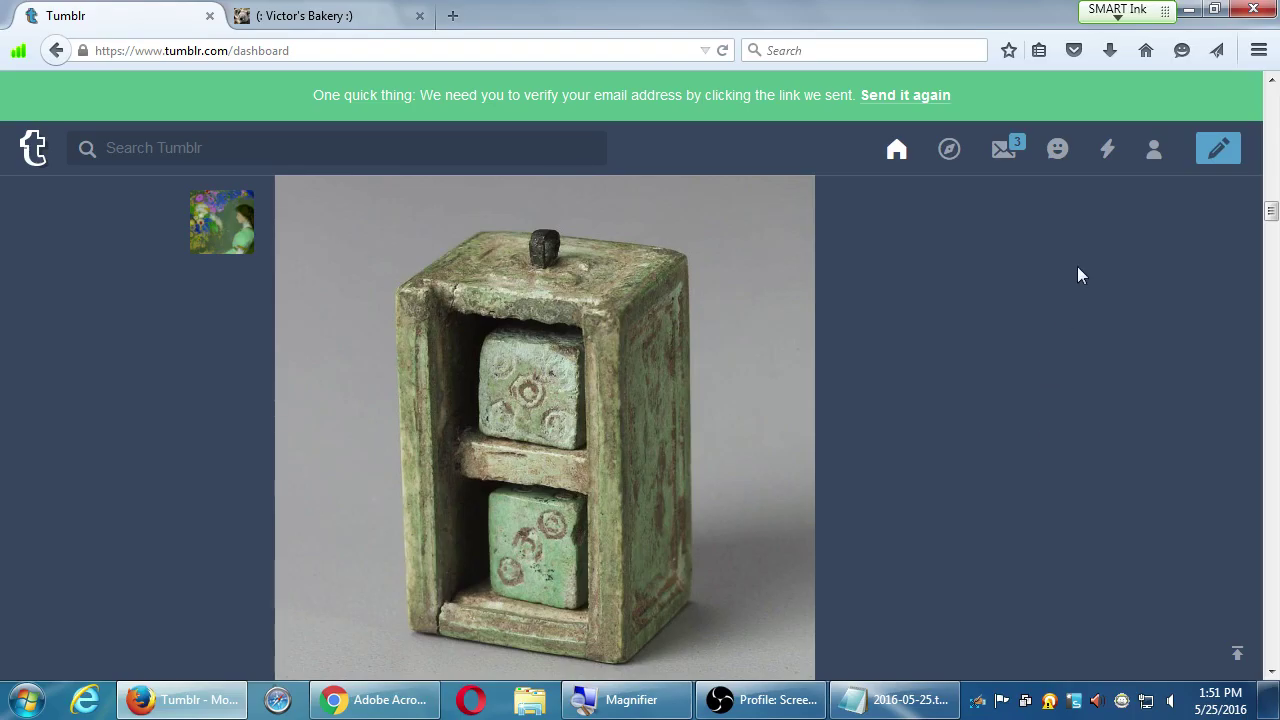
- Open the inbox and inspect the extra options and answer form of the "Peanut Butter Brownies!" message, leaving it unanswered
left_click(1012, 165)
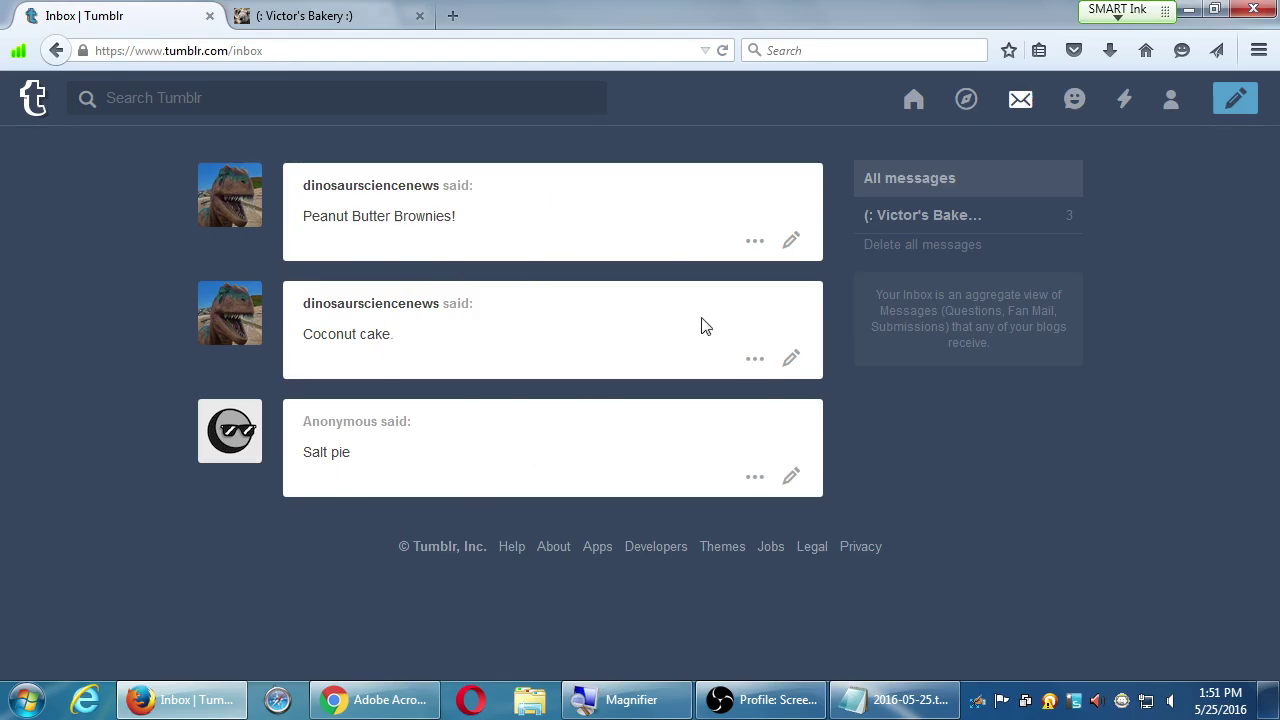
left_click(758, 244)
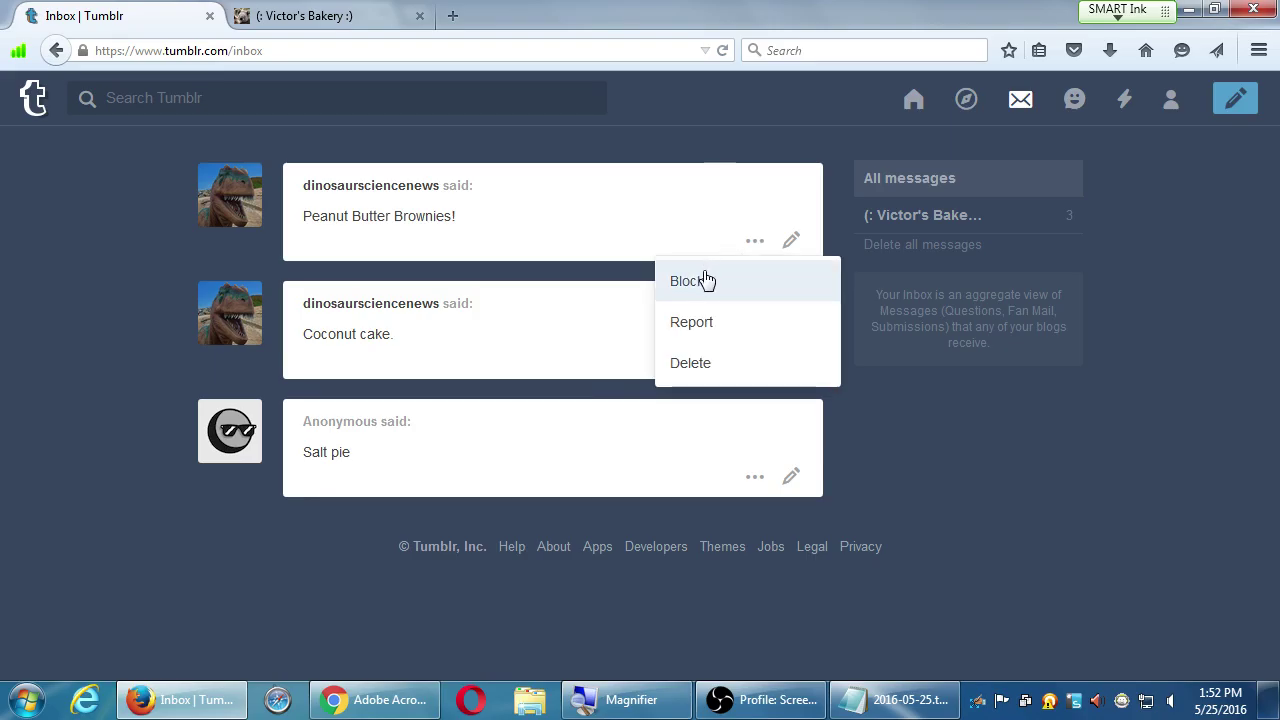
left_click(745, 196)
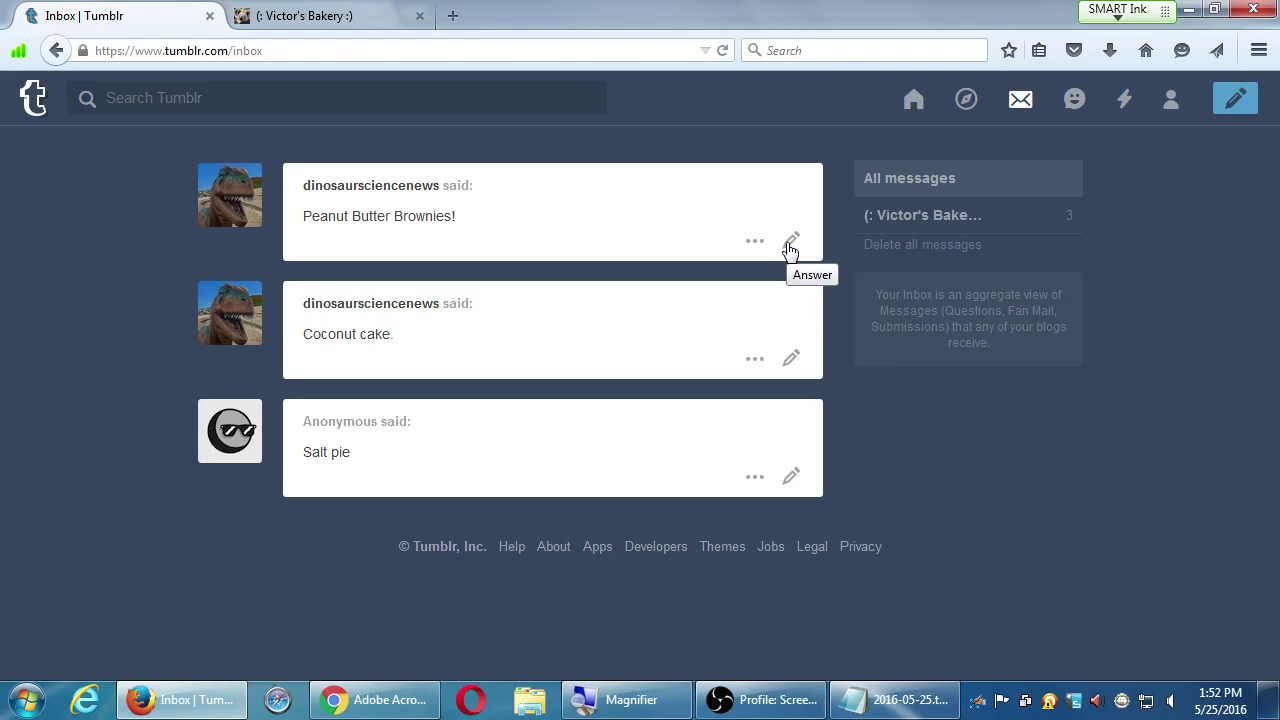
left_click(790, 245)
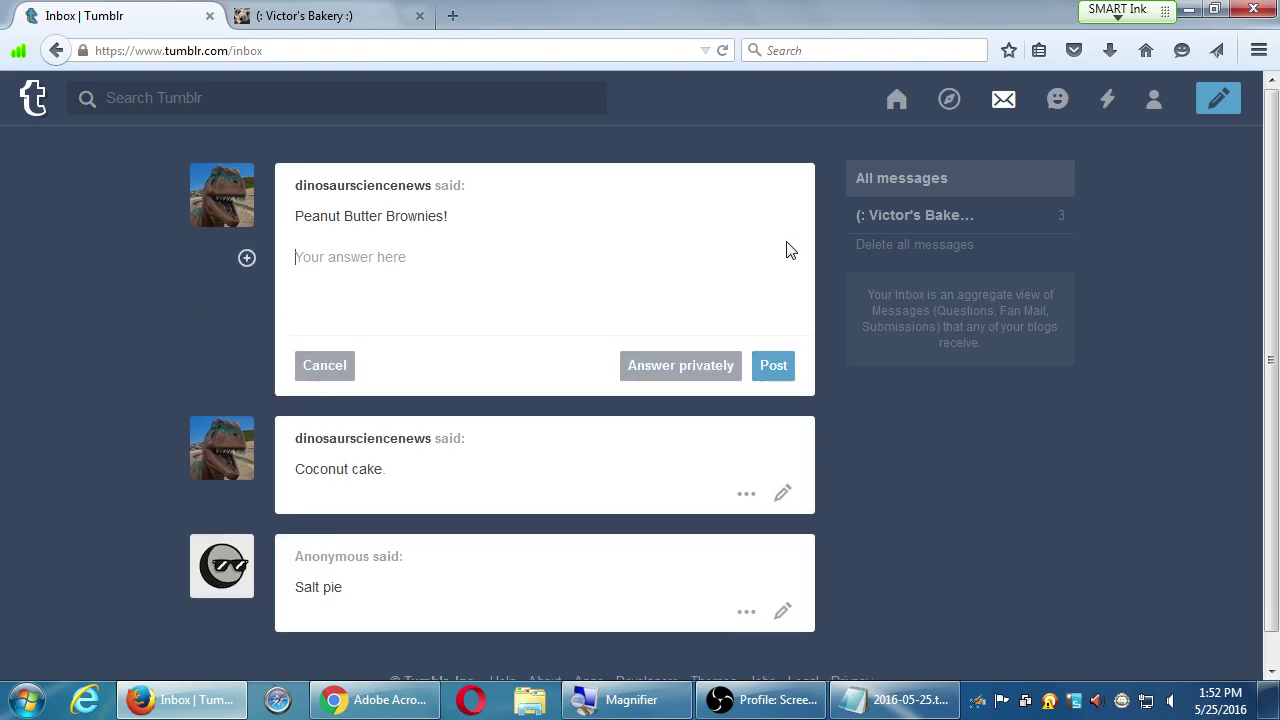
left_click(334, 370)
- Switch to the Victor's Bakery blog and view its "What's your favorite baked good?" ask page and address
left_click(306, 32)
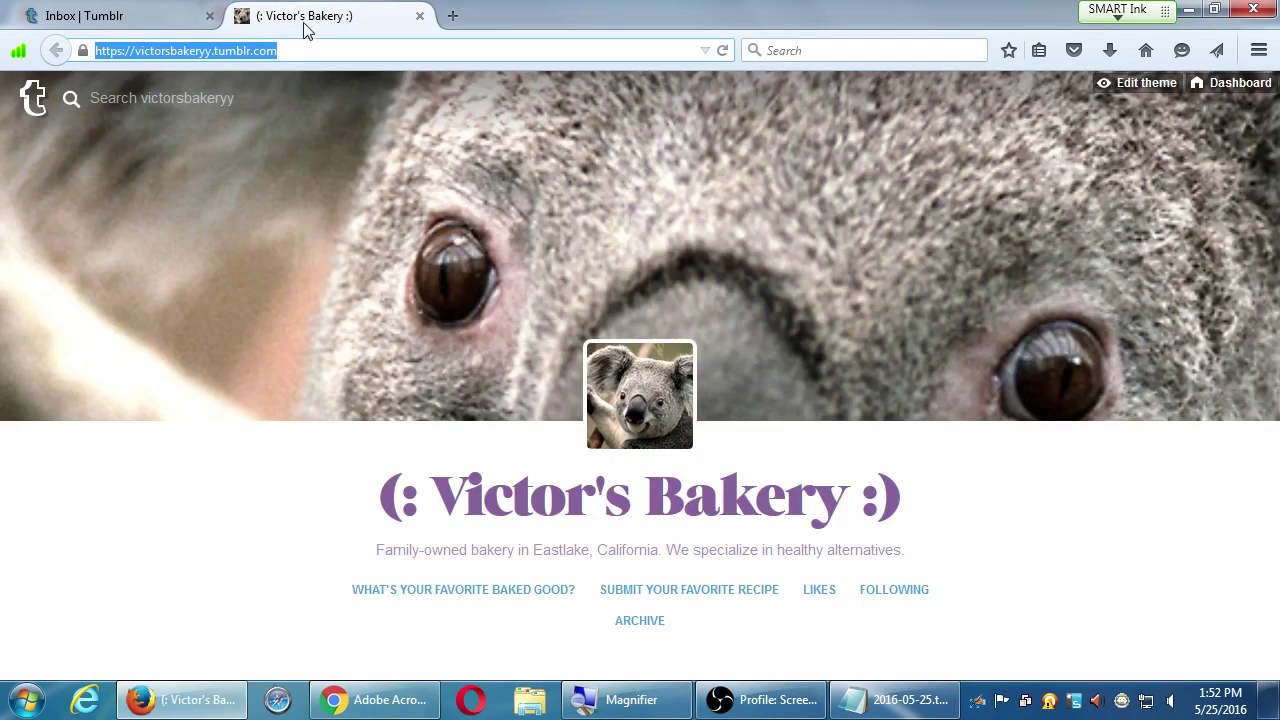
left_click(453, 593)
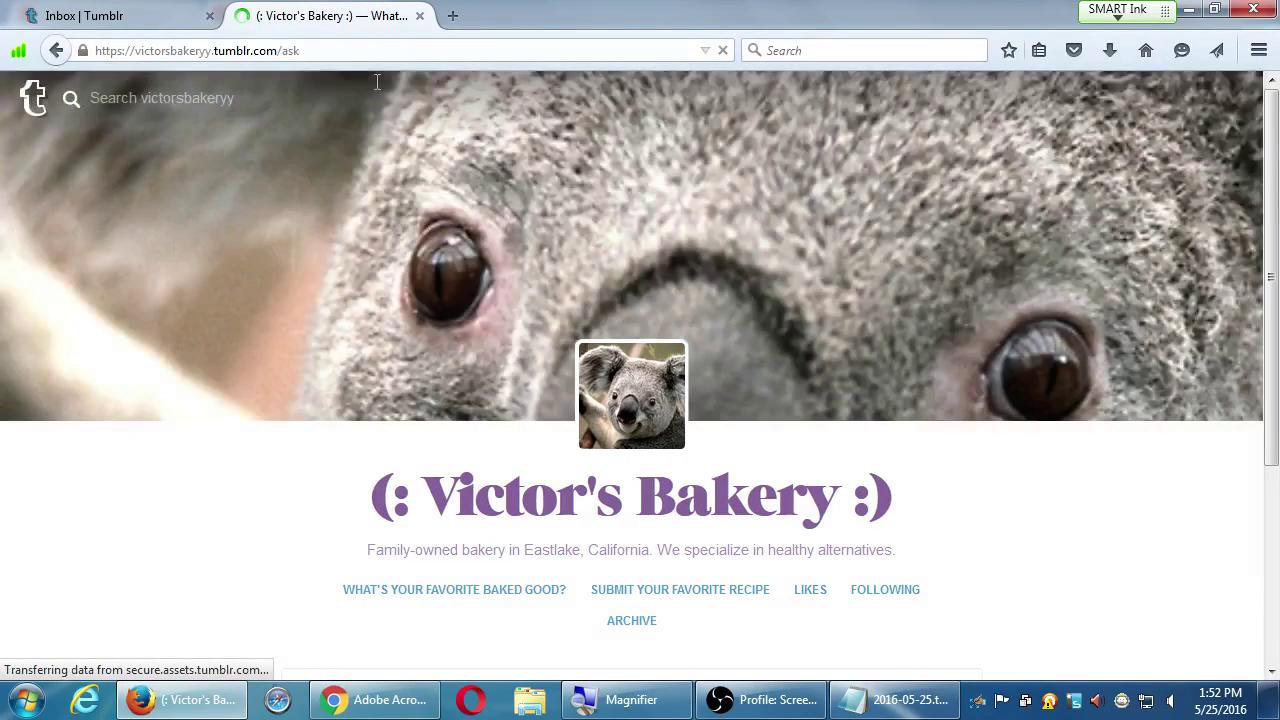
key("super+plus")
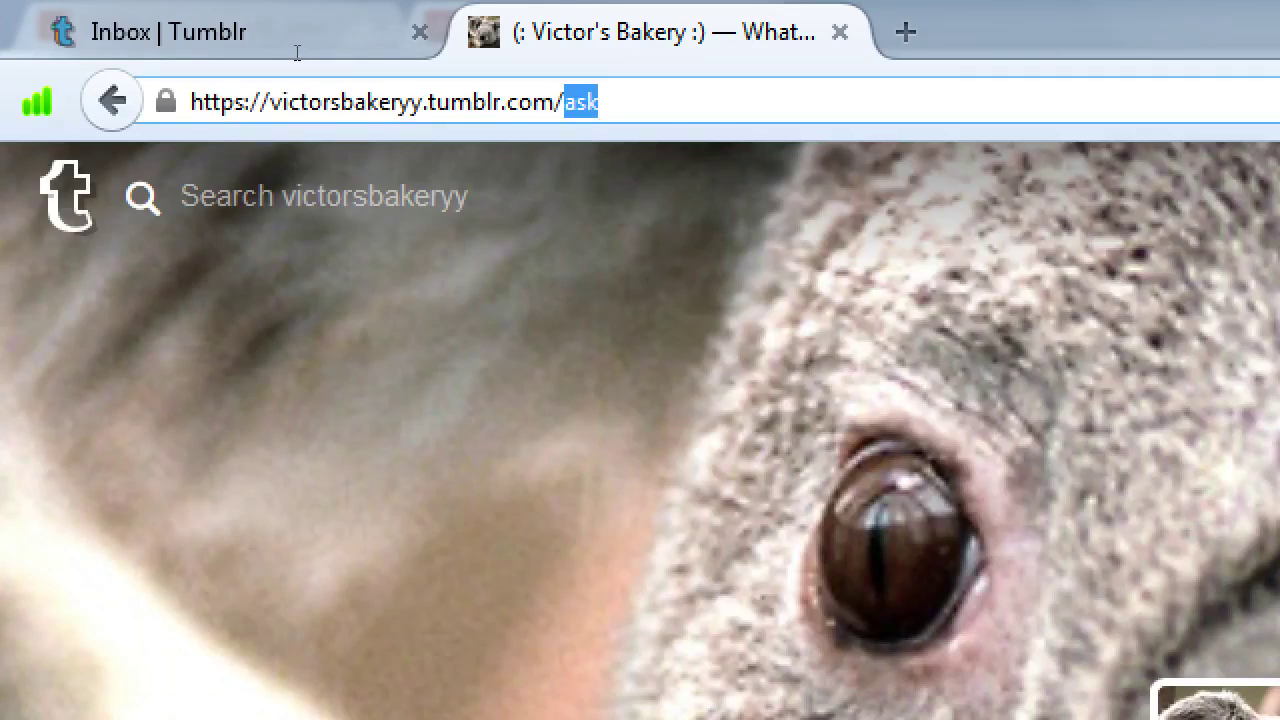
key("super+minus")
scroll(367, 330, "down", 5)
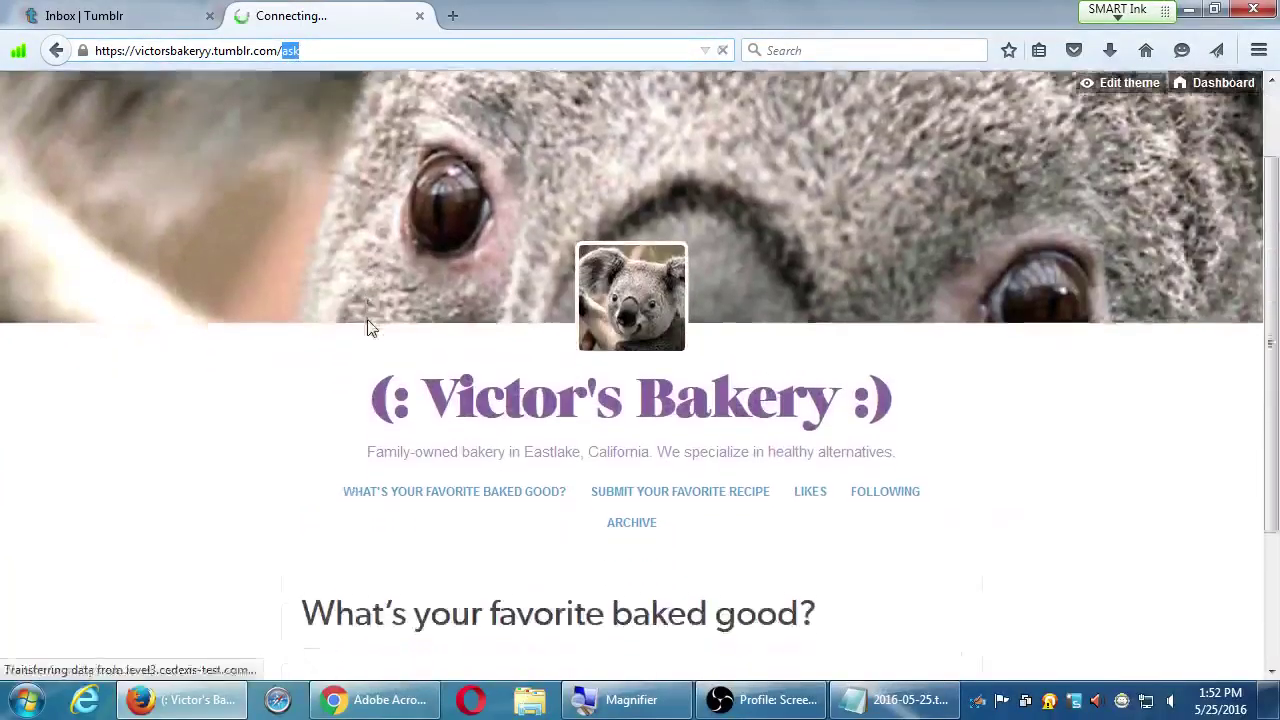
- Return to the inbox, view the public and private answer choices for "Peanut Butter Brownies!", and cancel the reply
left_click(222, 17)
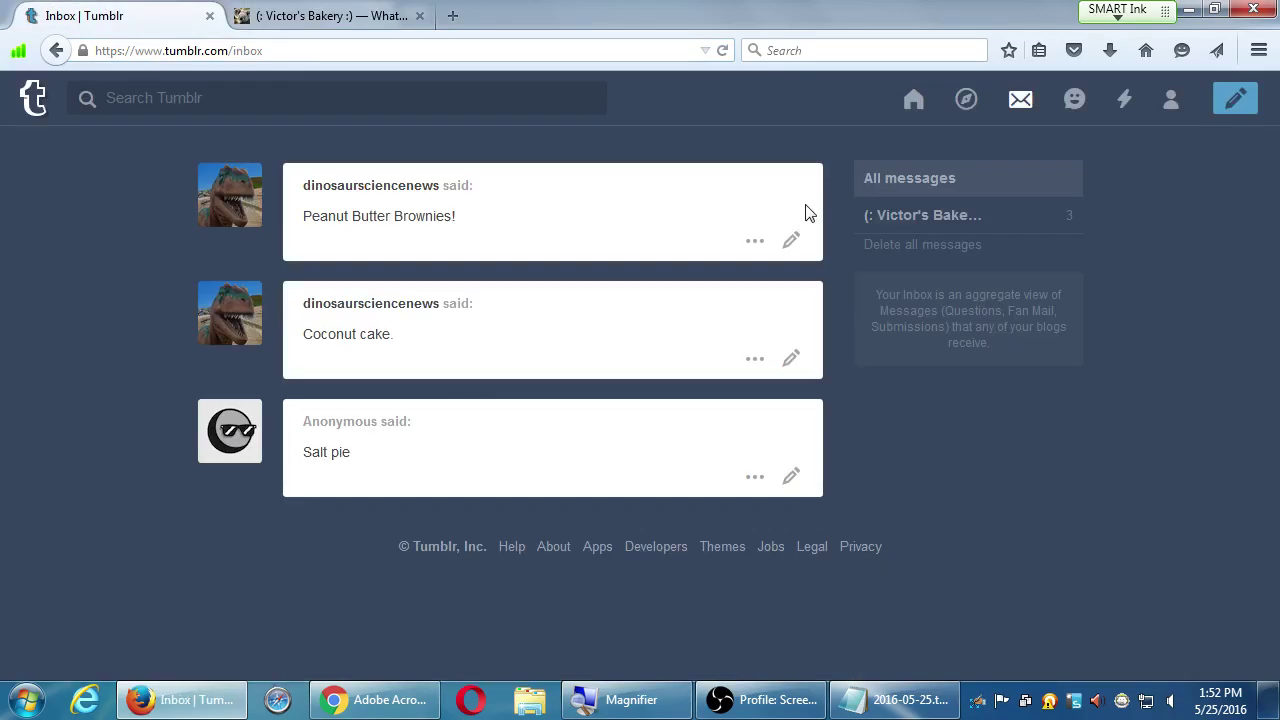
left_click(791, 240)
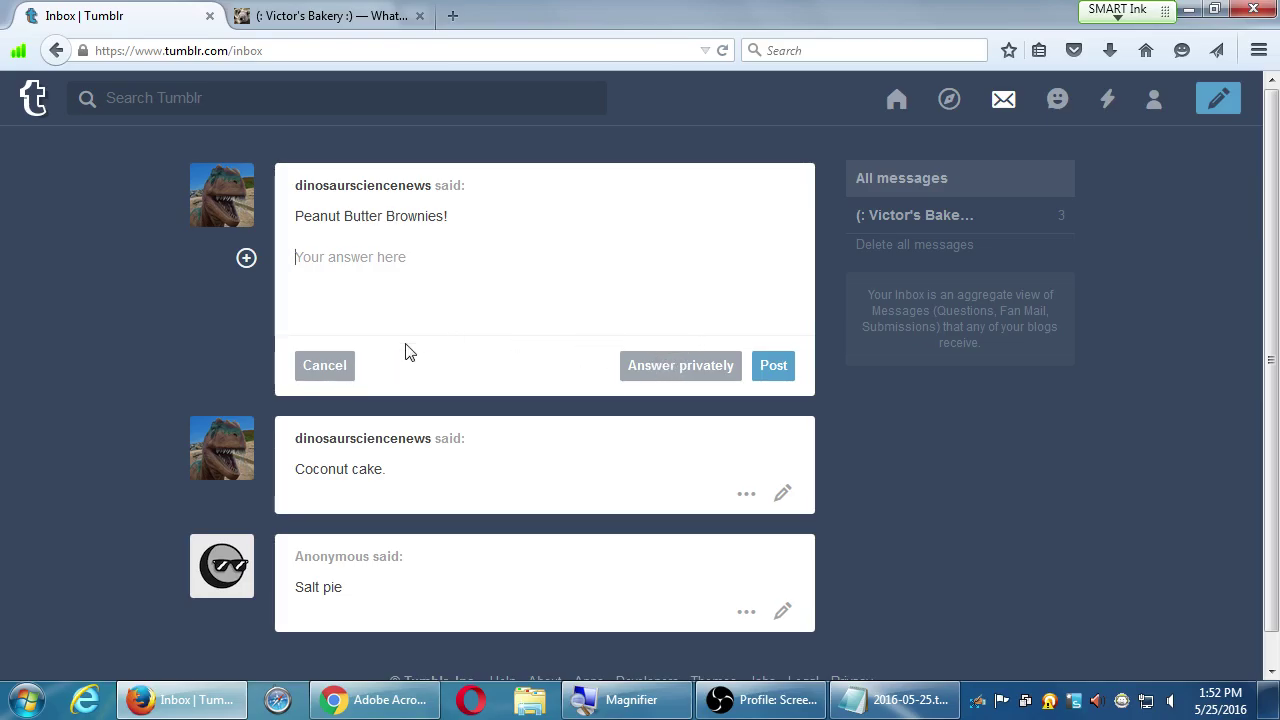
left_click(334, 369)
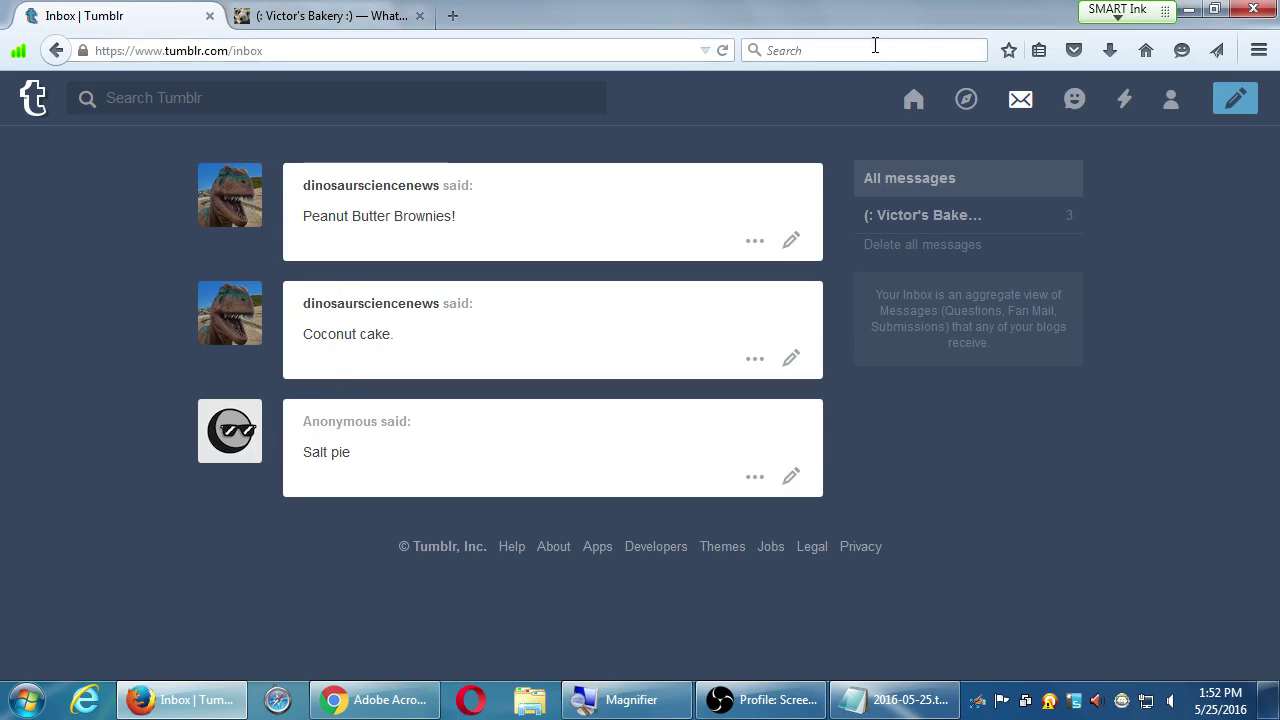
- Open the "Submit your favorite recipe" page of the Victor's Bakery blog and return to the inbox
key("ctrl+Tab")
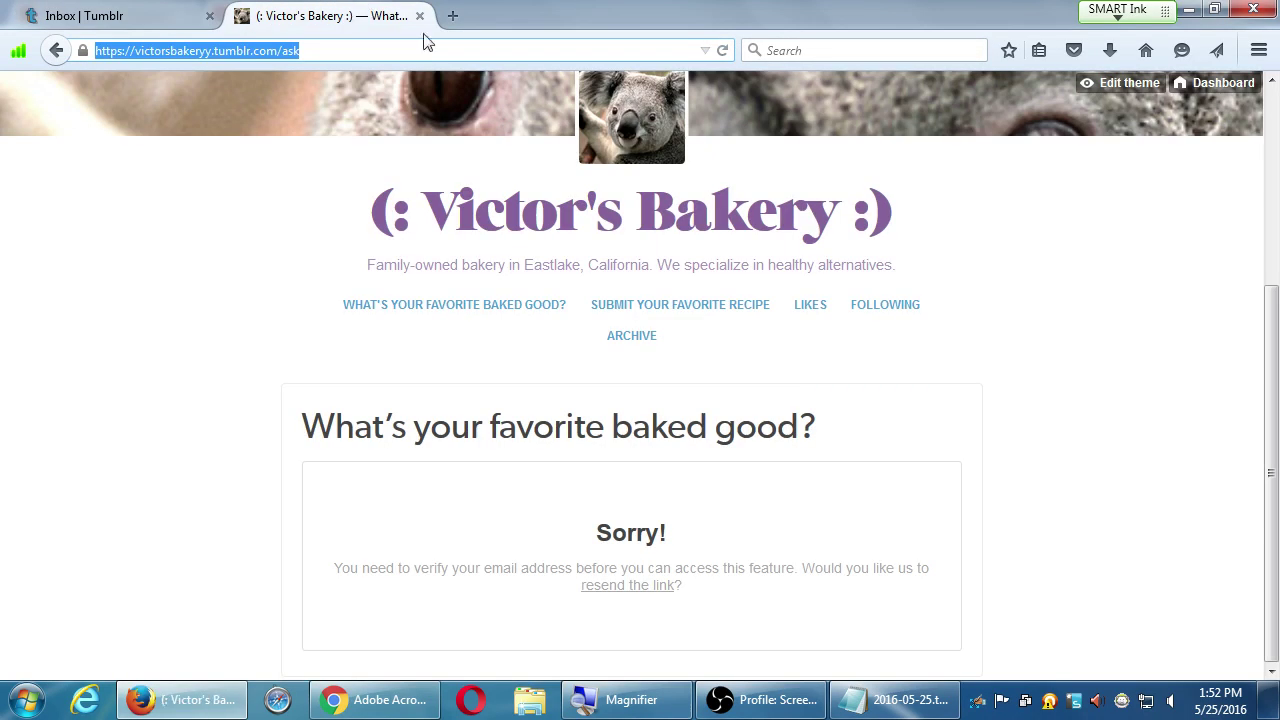
left_click(686, 303)
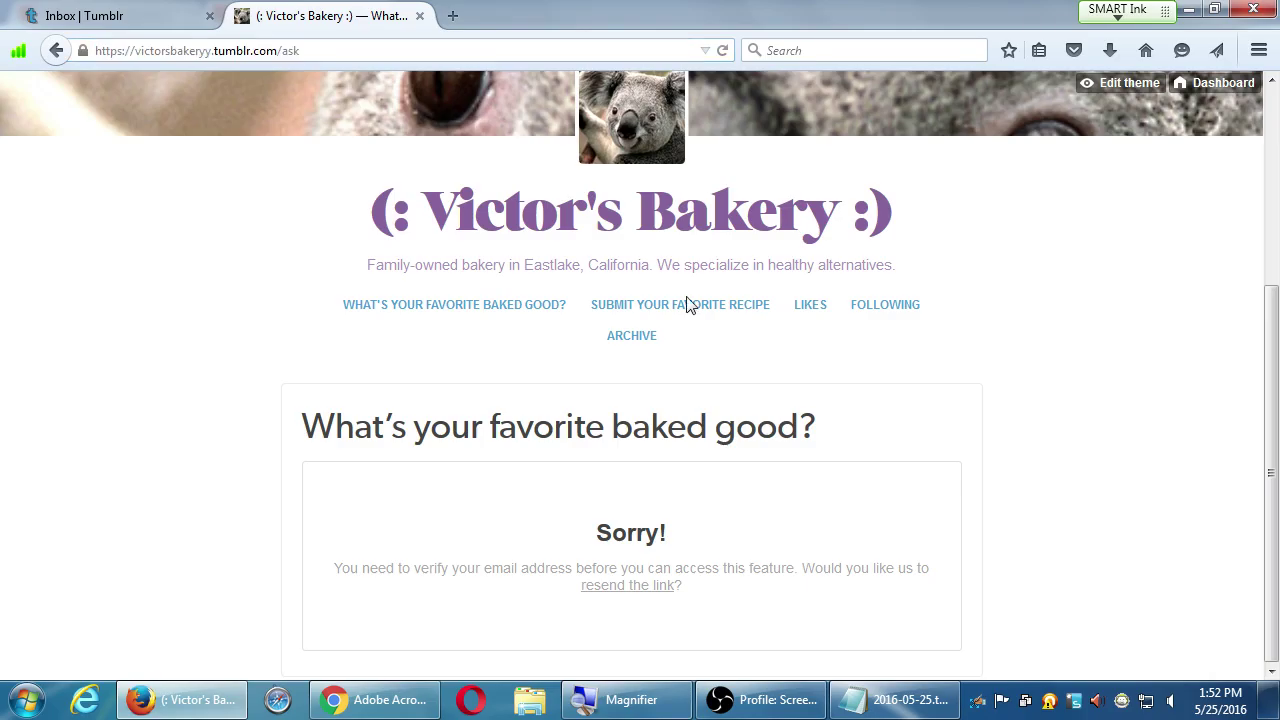
left_click(700, 312)
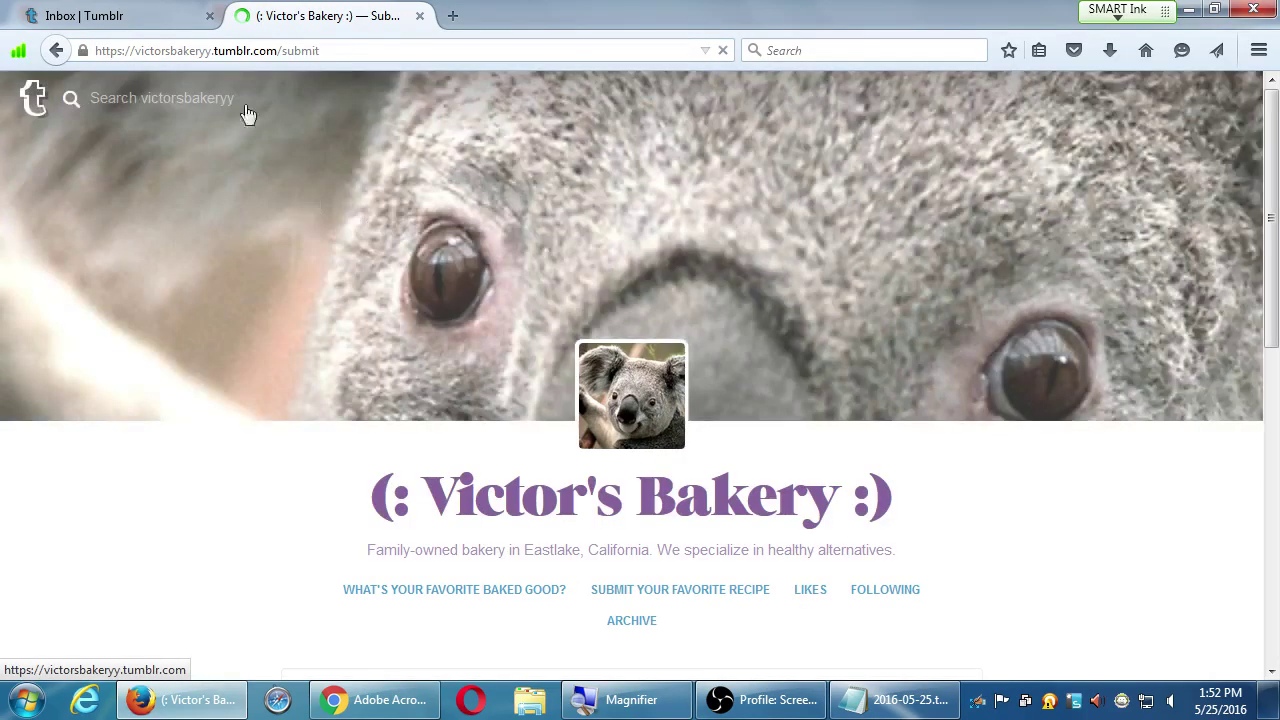
left_click(178, 12)
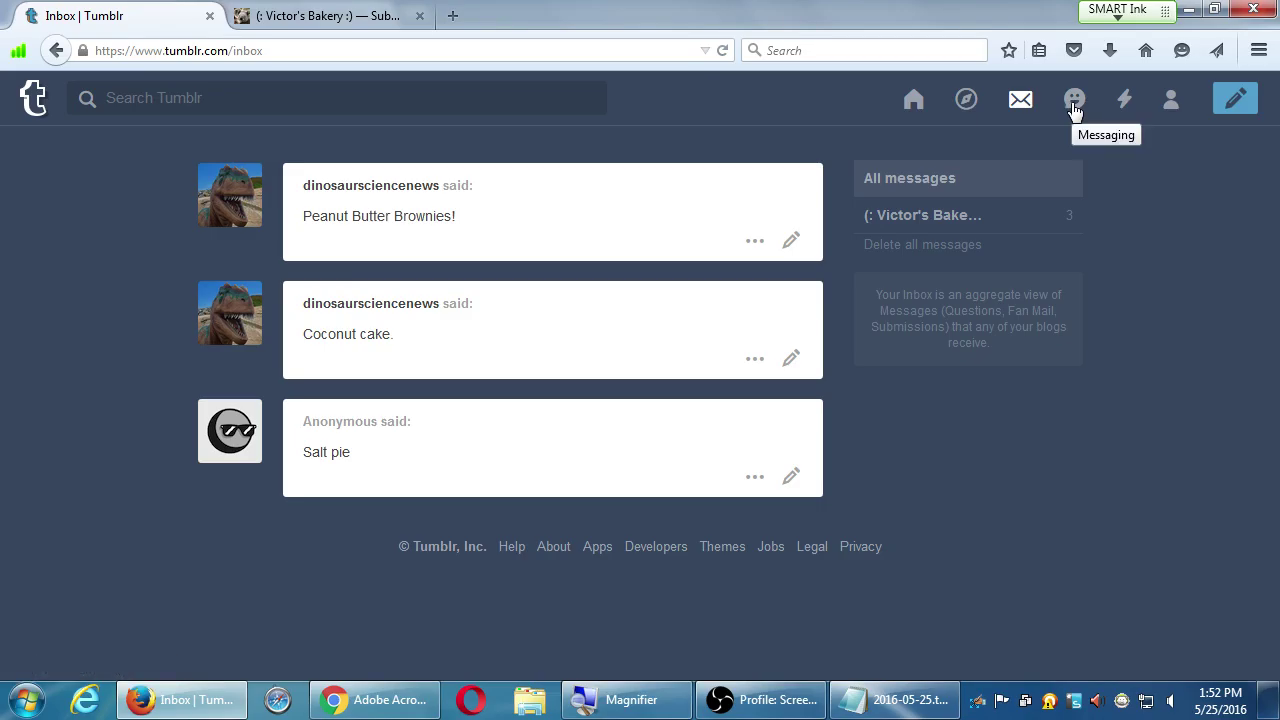
- View the messaging contacts, look up recipients in a new message from victorsbakeryy, and leave it unsent
left_click(1074, 104)
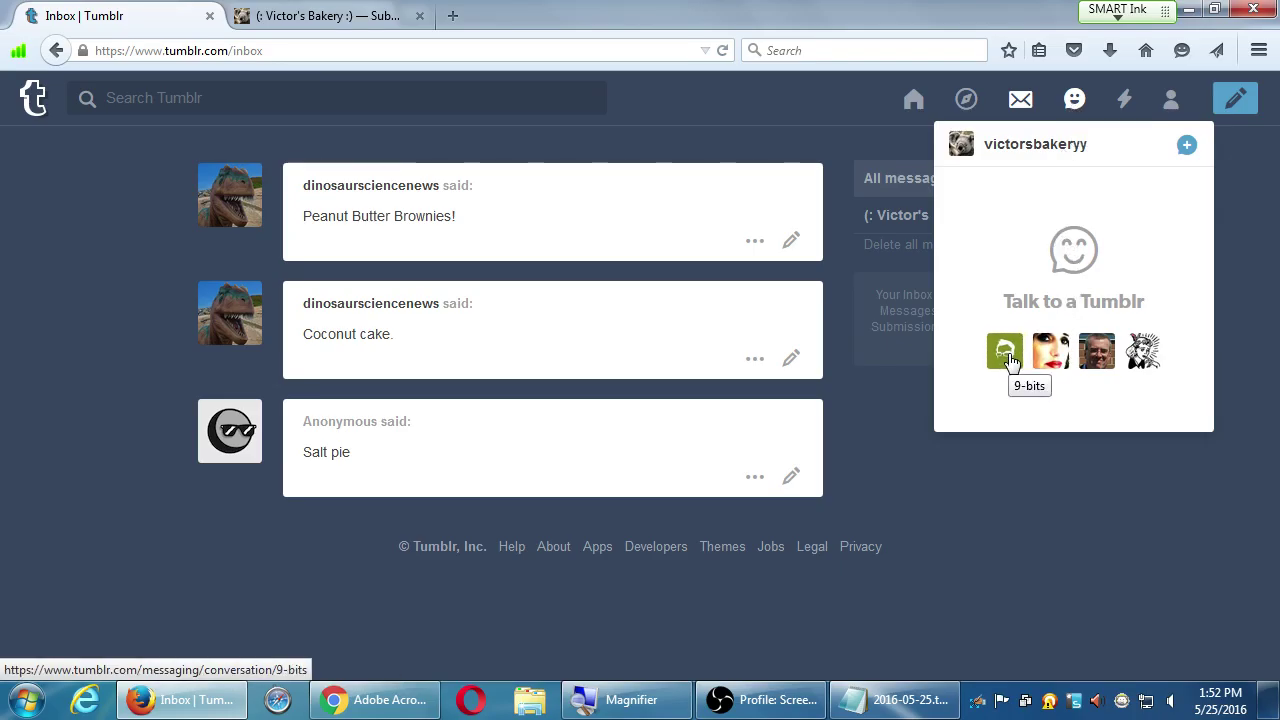
left_click(1187, 145)
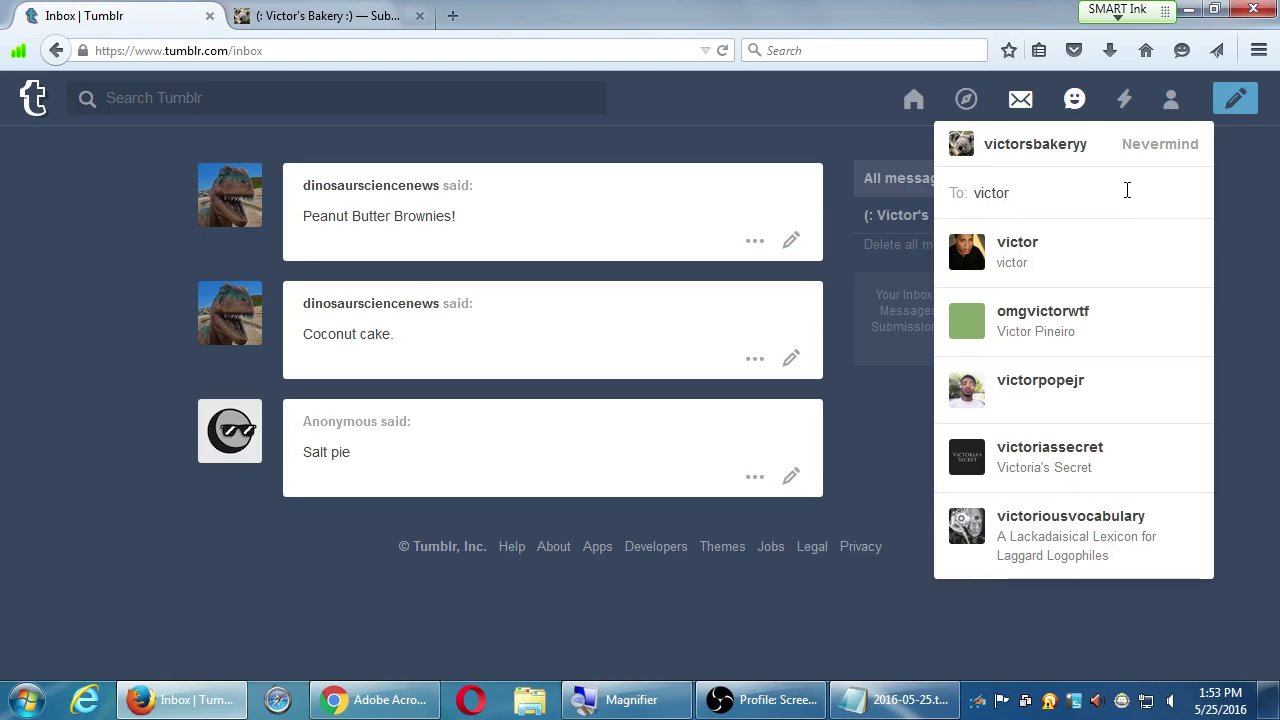
left_click(830, 121)
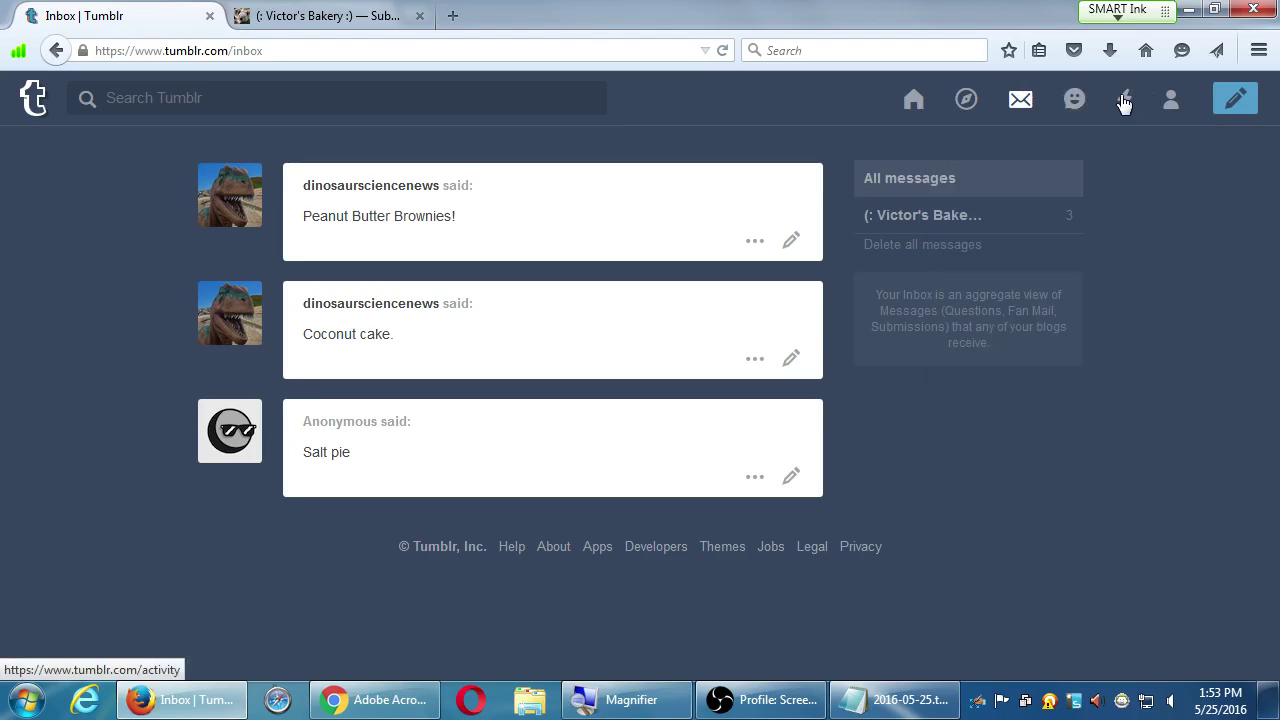
- View the recent activity of victorsbakeryy and examine the full activity page with its notes graph and latest notes
left_click(1125, 101)
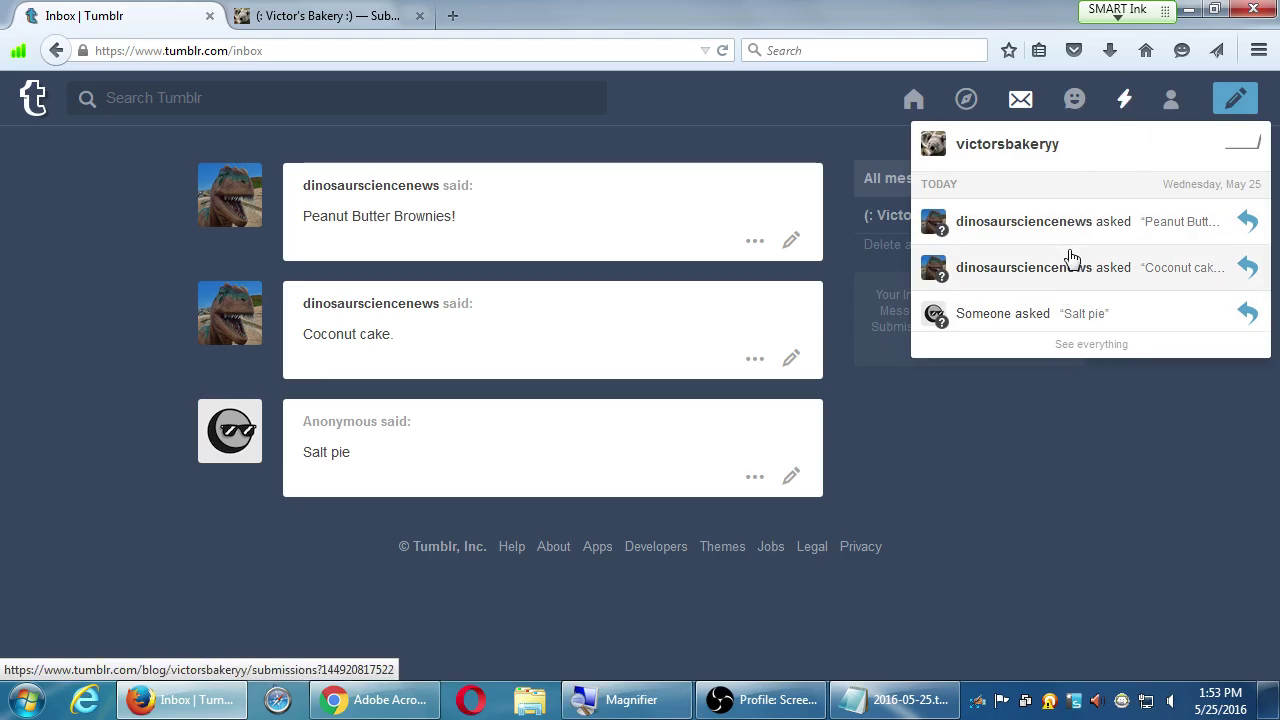
left_click(1131, 346)
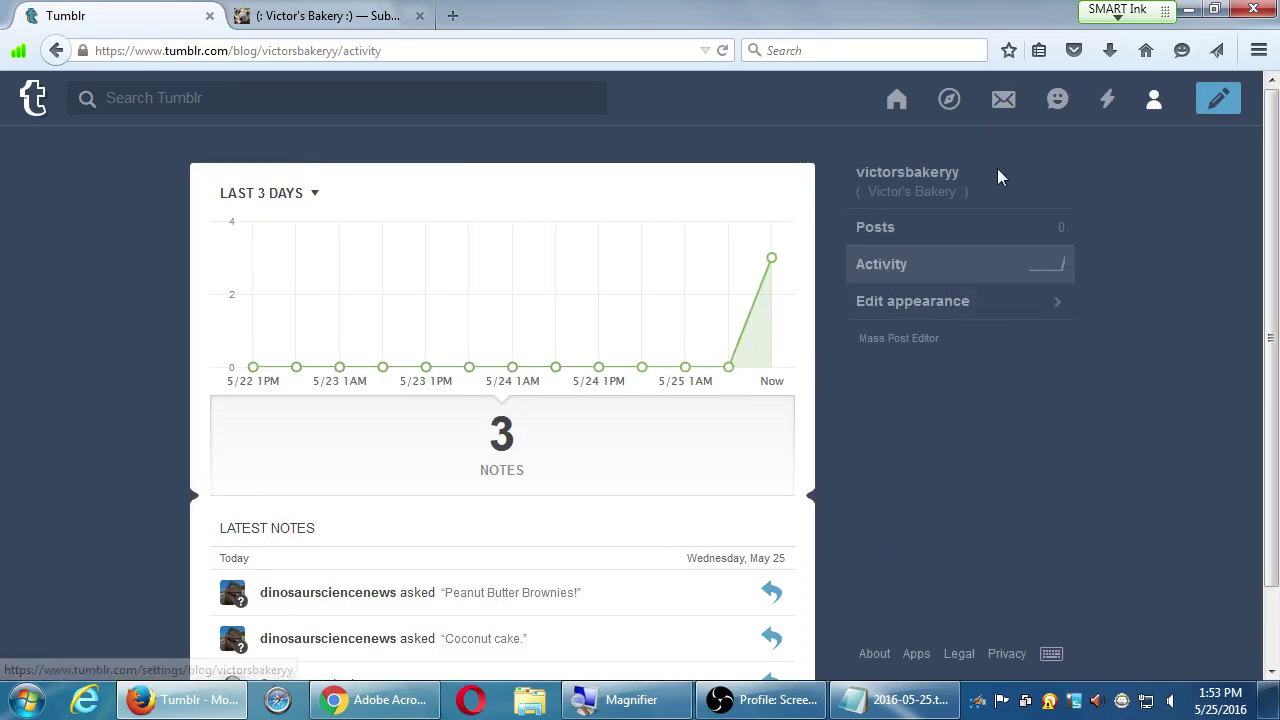
scroll(694, 474, "down", 2)
scroll(694, 474, "up", 2)
mouse_move(728, 355)
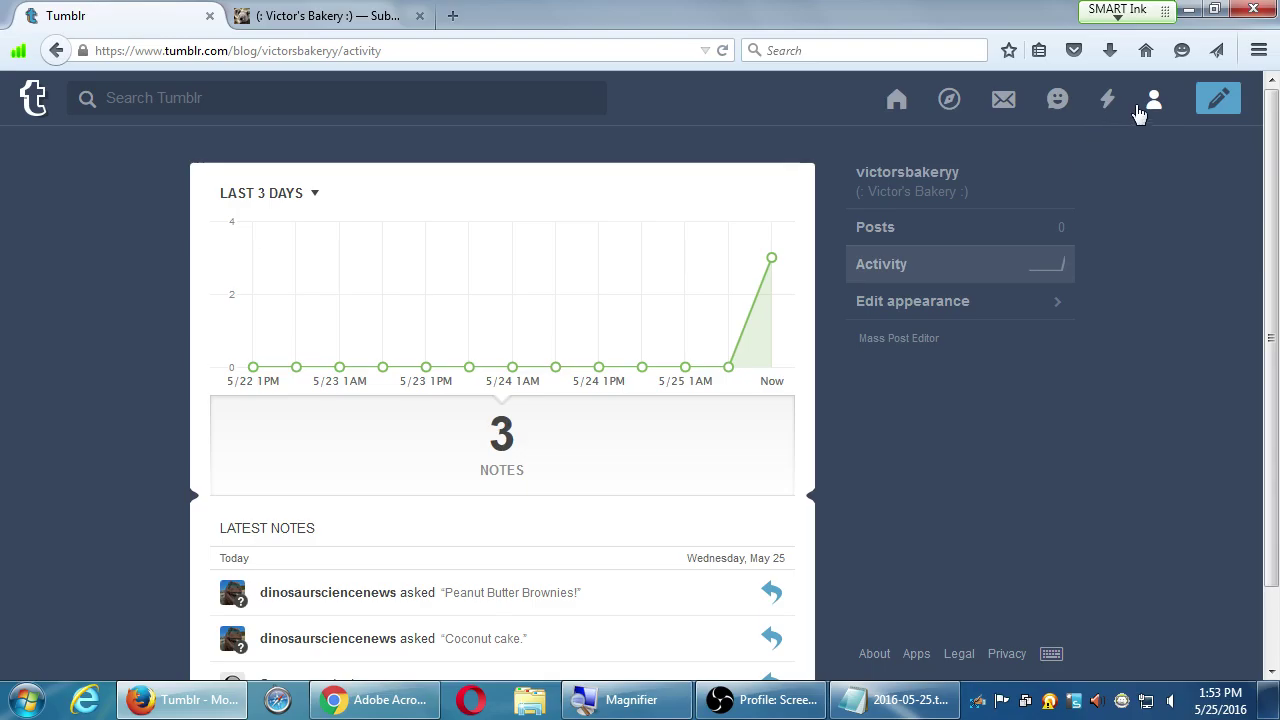
- Return to the dashboard and start a new text post titled "Recipe of the Week"
left_click(897, 106)
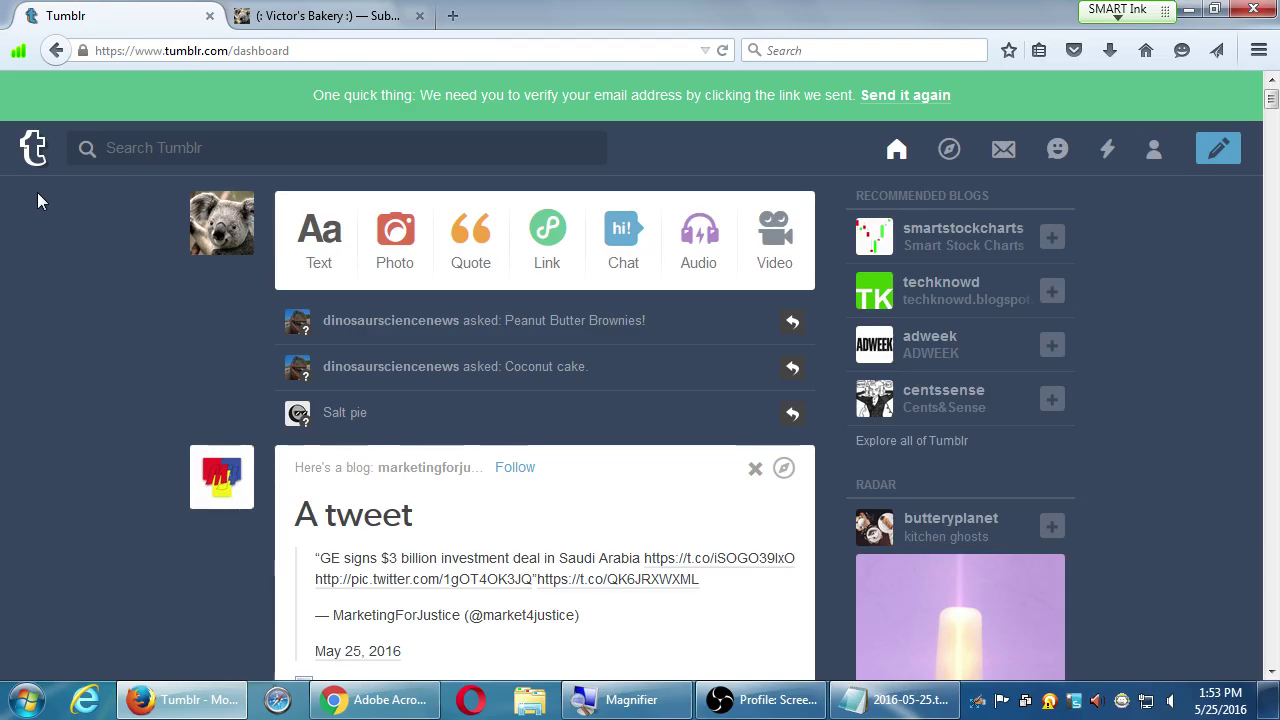
left_click(890, 150)
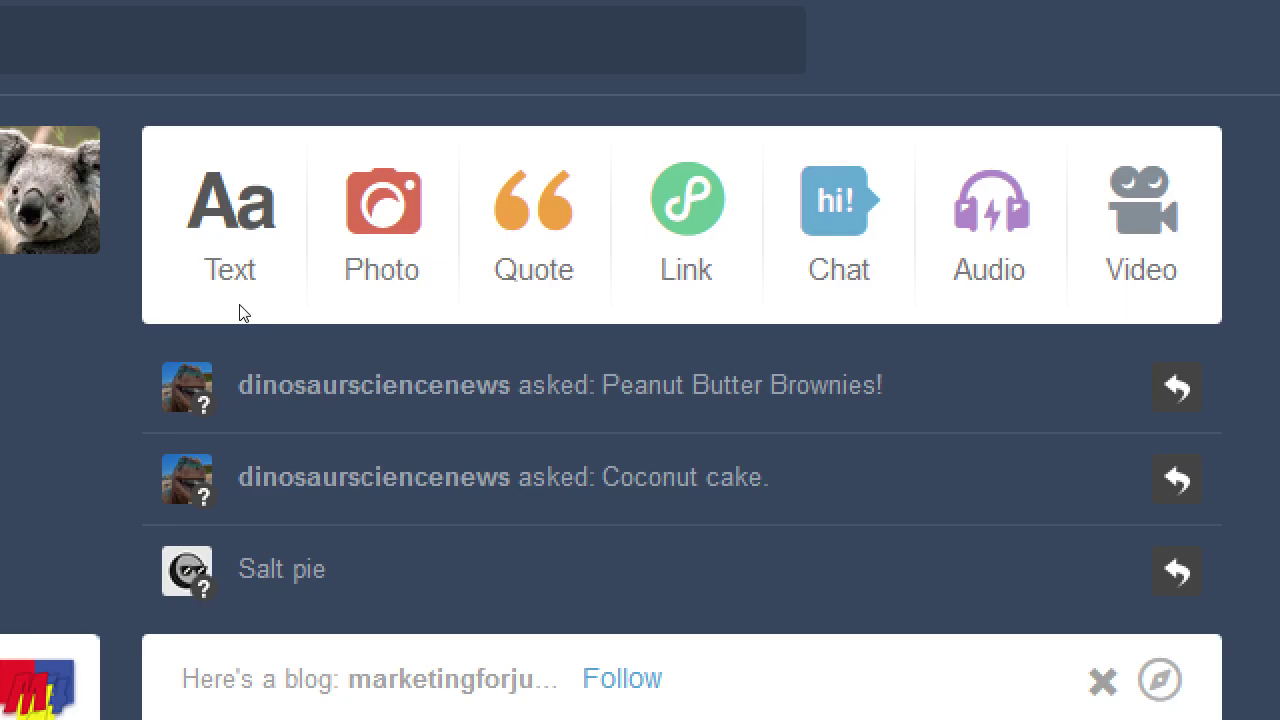
left_click(321, 233)
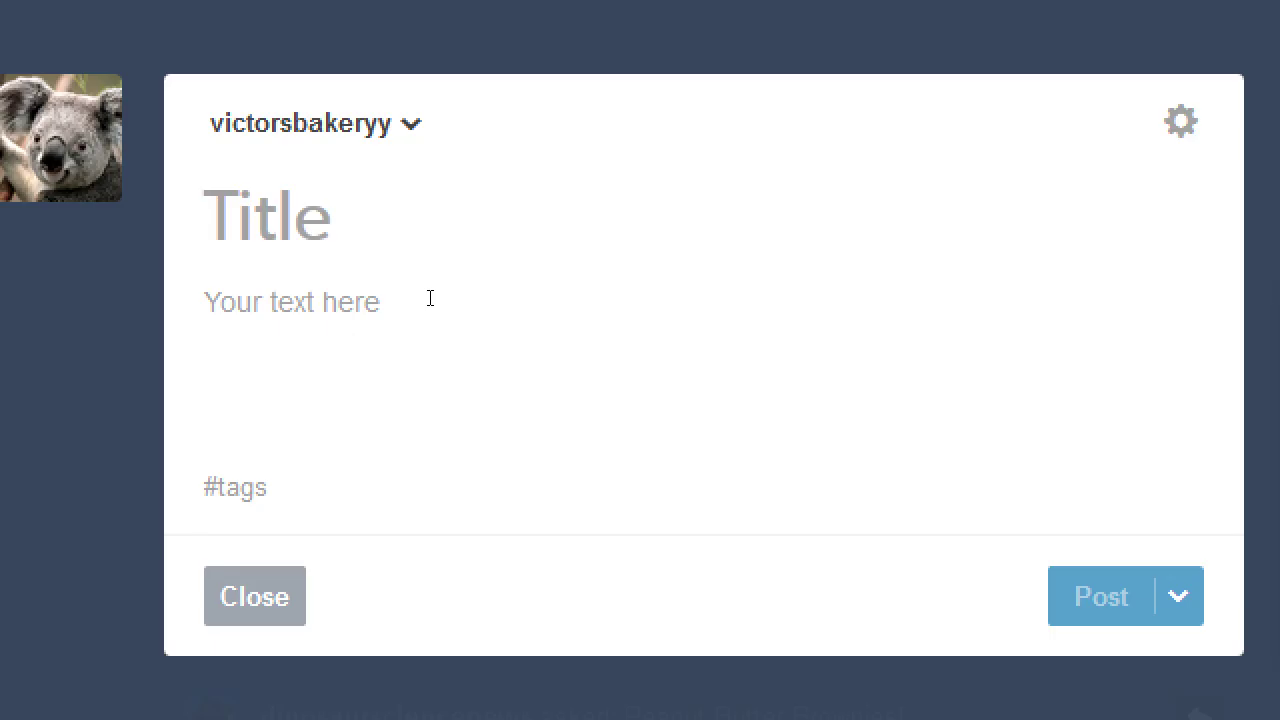
type("Re")
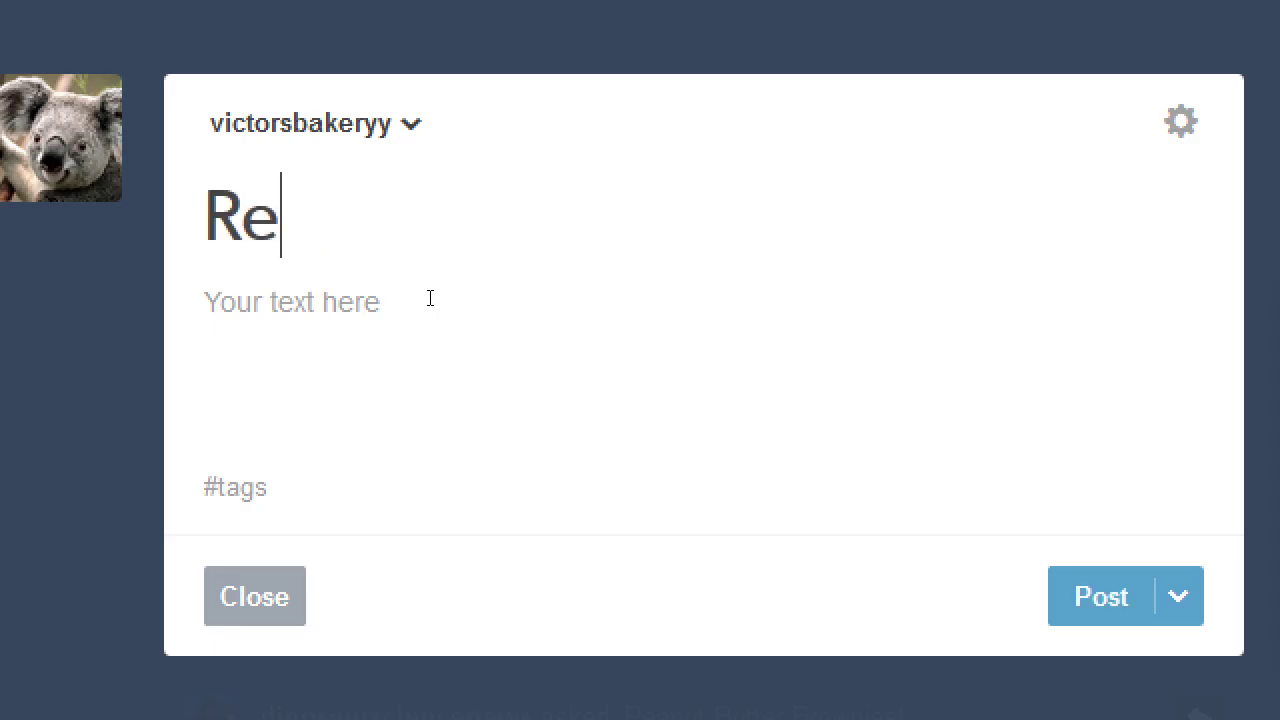
type("cipe of the Week")
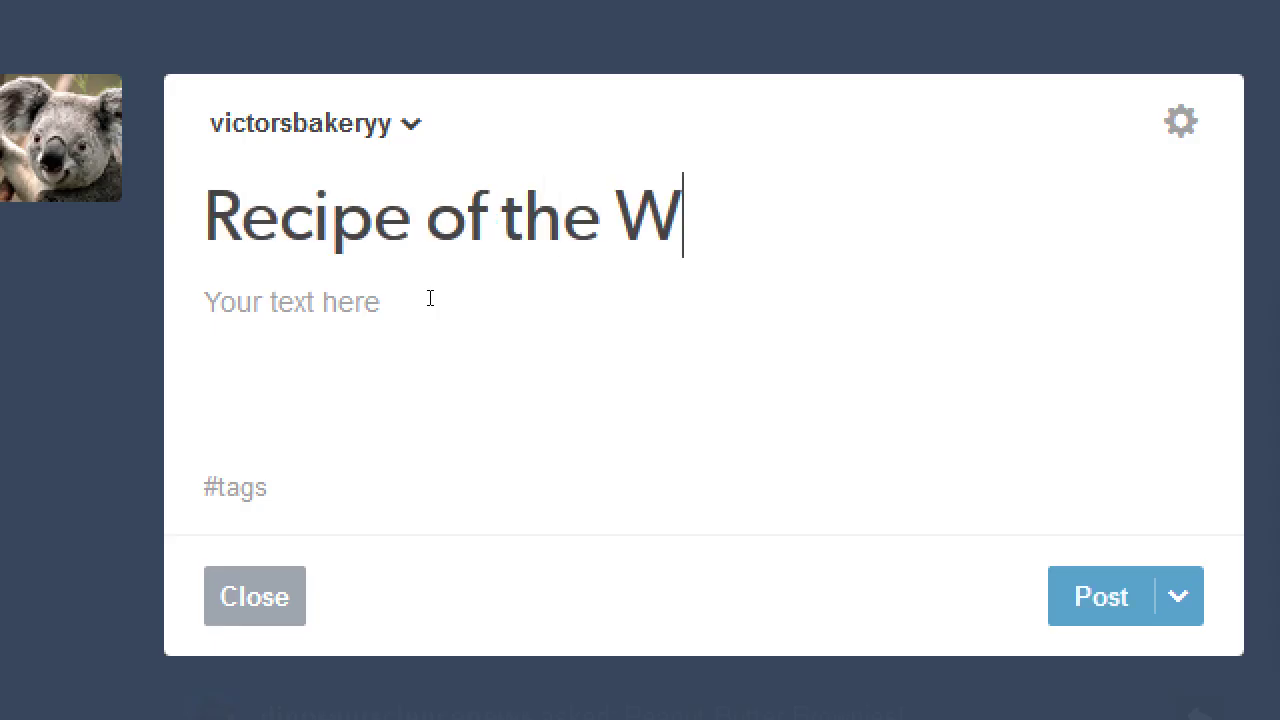
key("BackSpace")
type("ek")
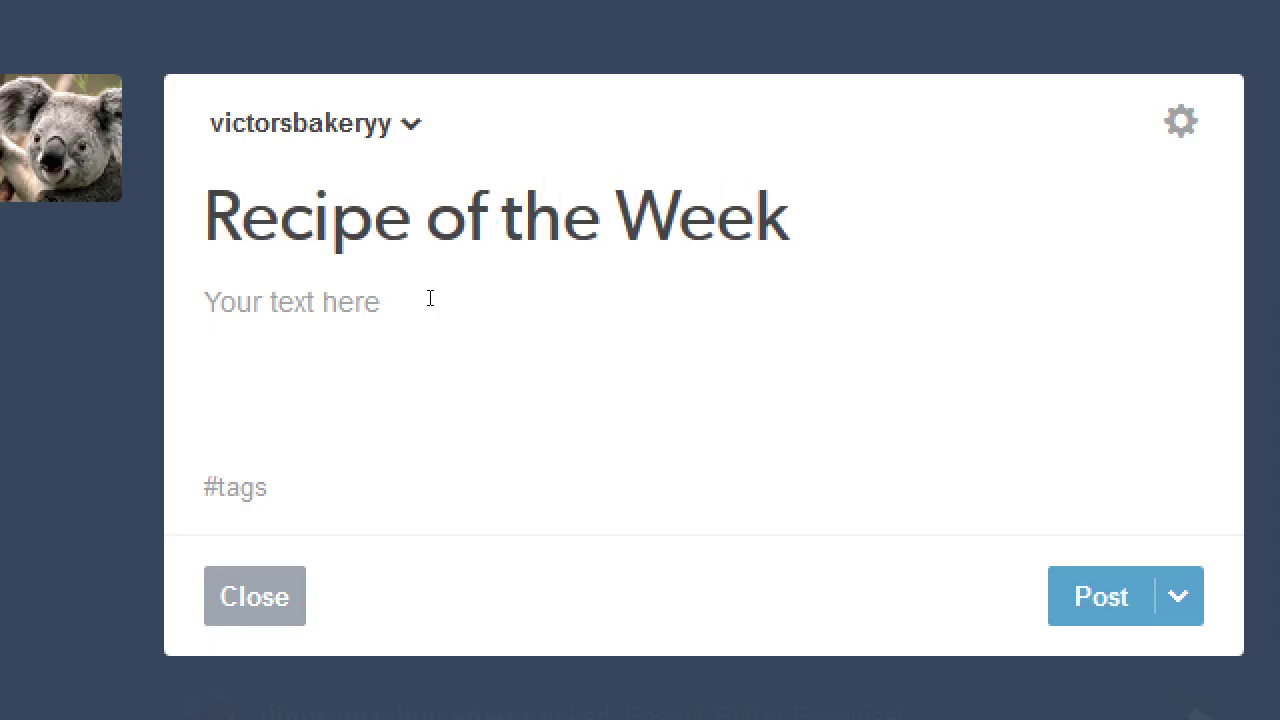
- Fill the post body with the placeholder text "dsffddfsfdsffdsf dfhjdjd h dfhdf" and begin a new line below it
left_click(430, 298)
type("dsffddfsfdsffdsf dfhjdjd h dfhdf")
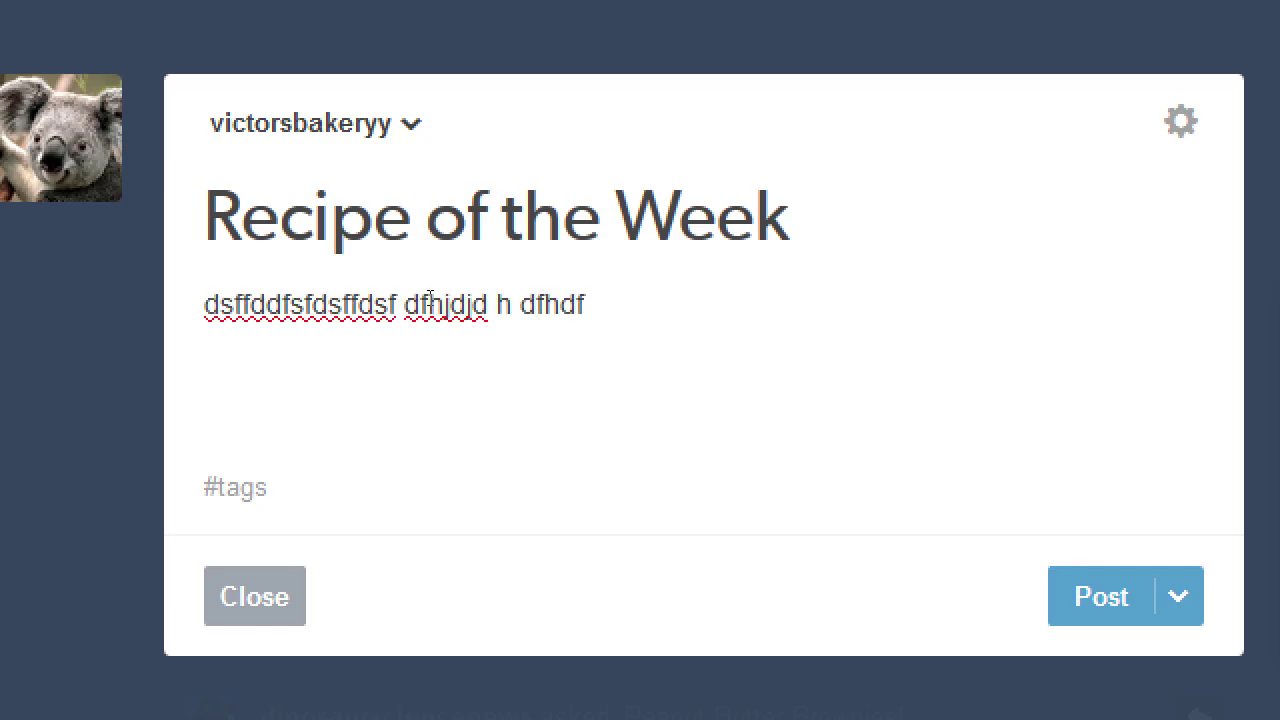
key("Return")
key("Return")
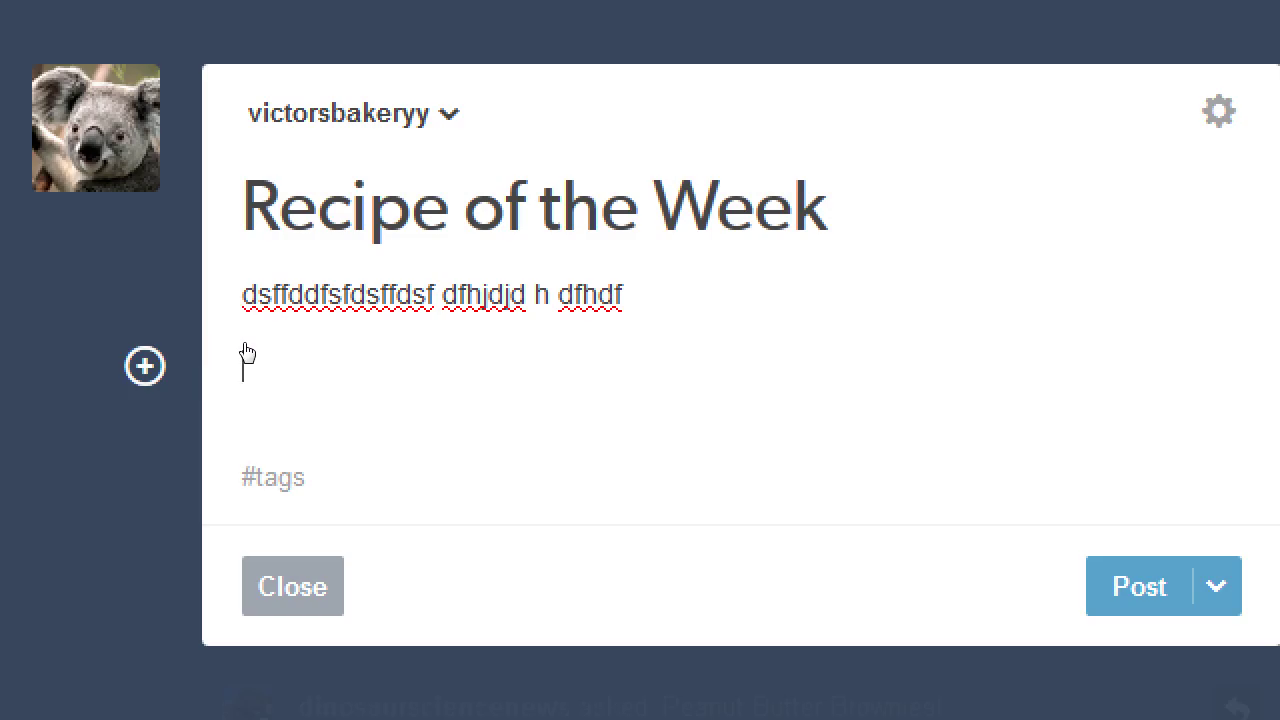
left_click(247, 354)
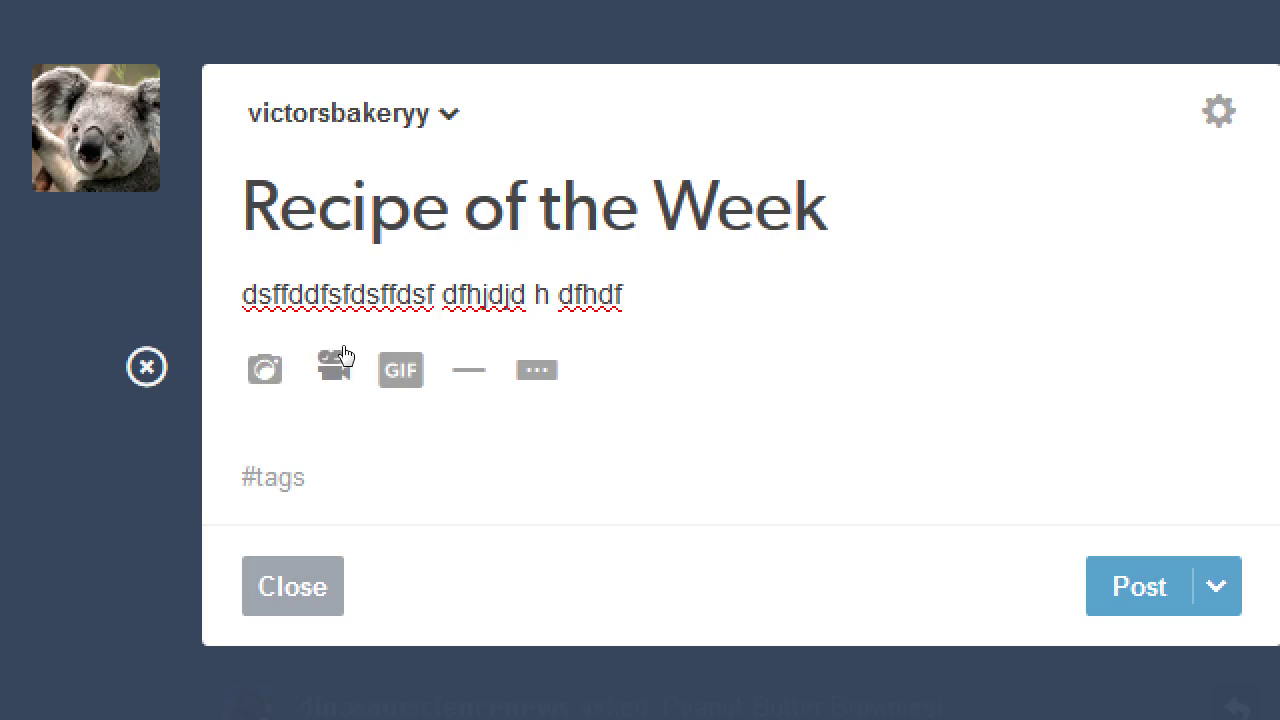
left_click(405, 360)
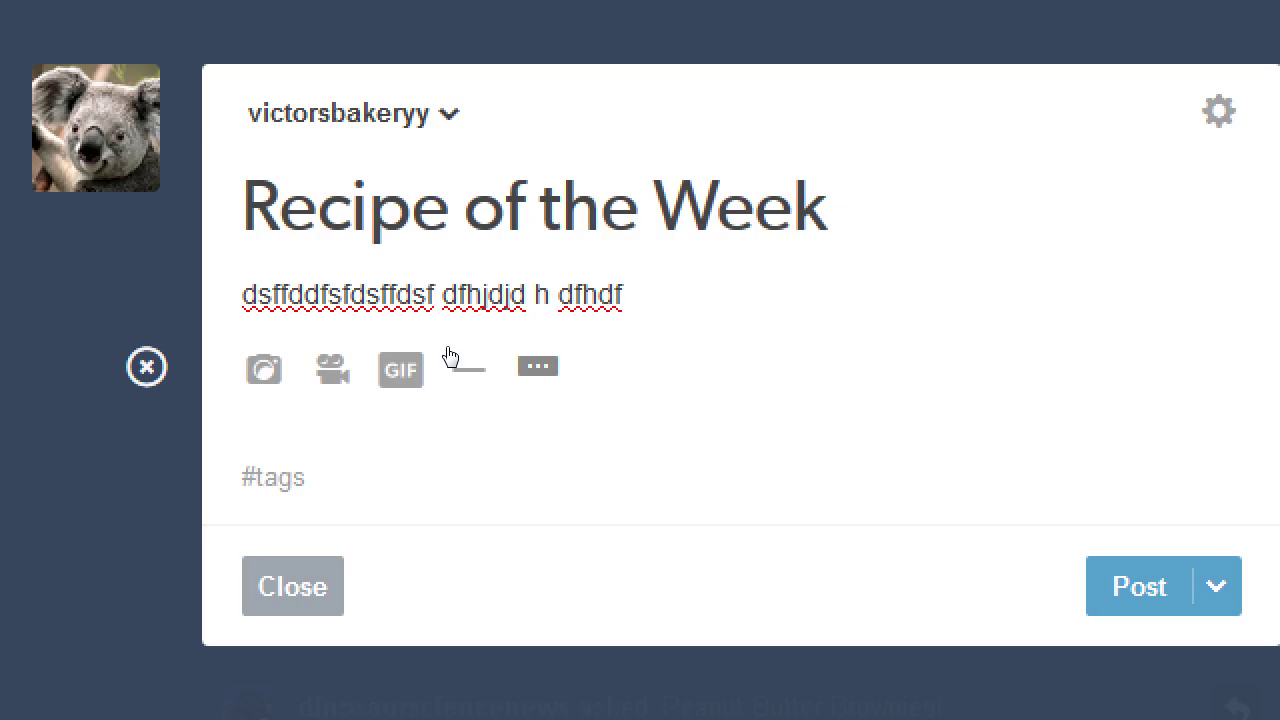
left_click(381, 360)
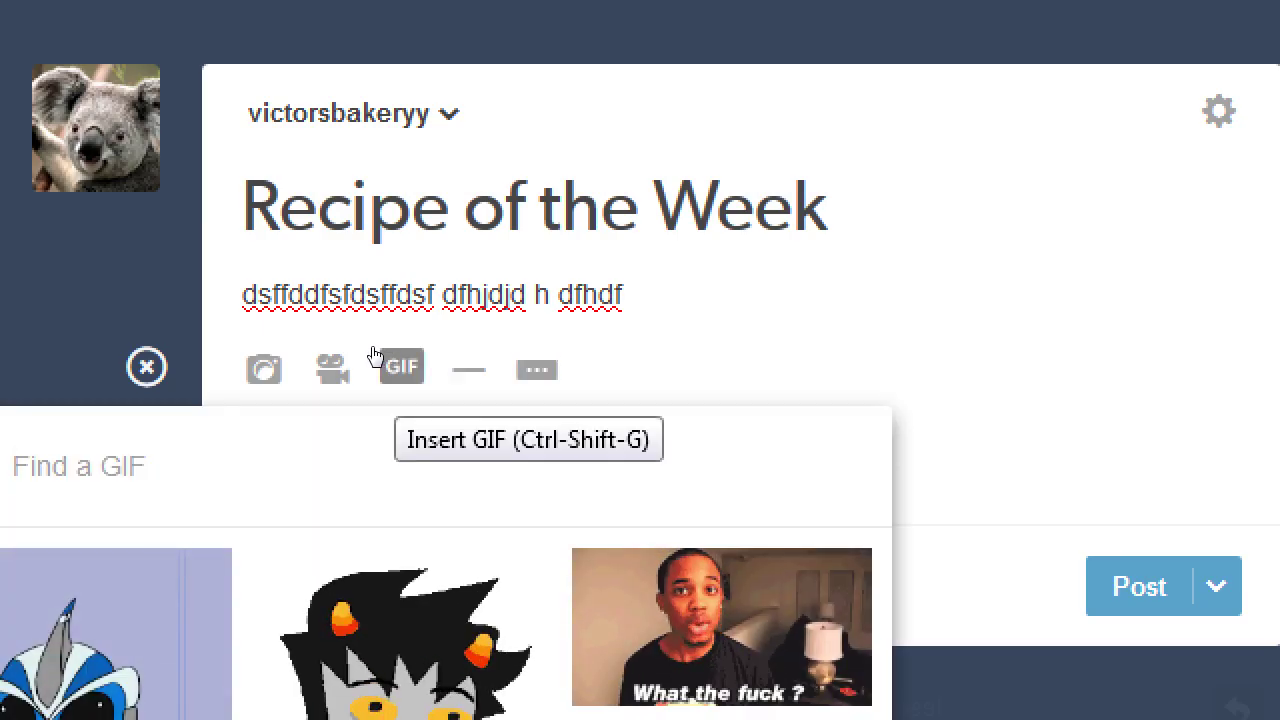
key("super")
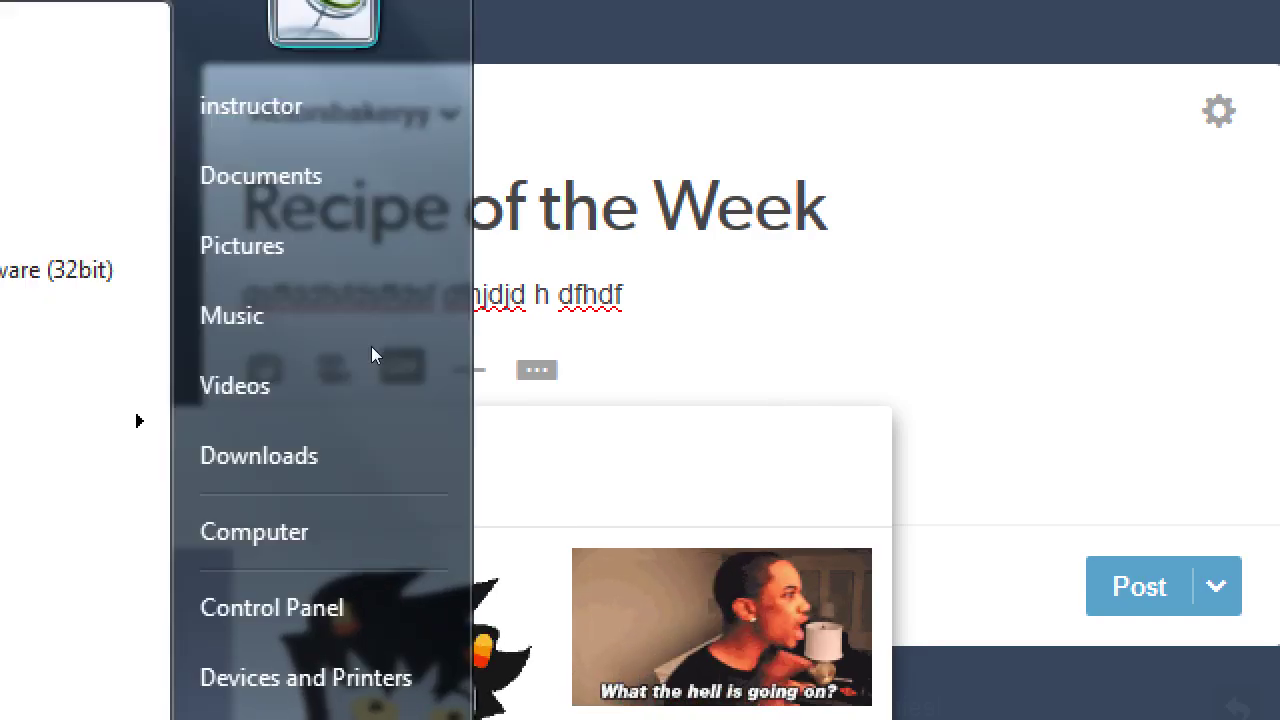
key("super")
left_click(660, 316)
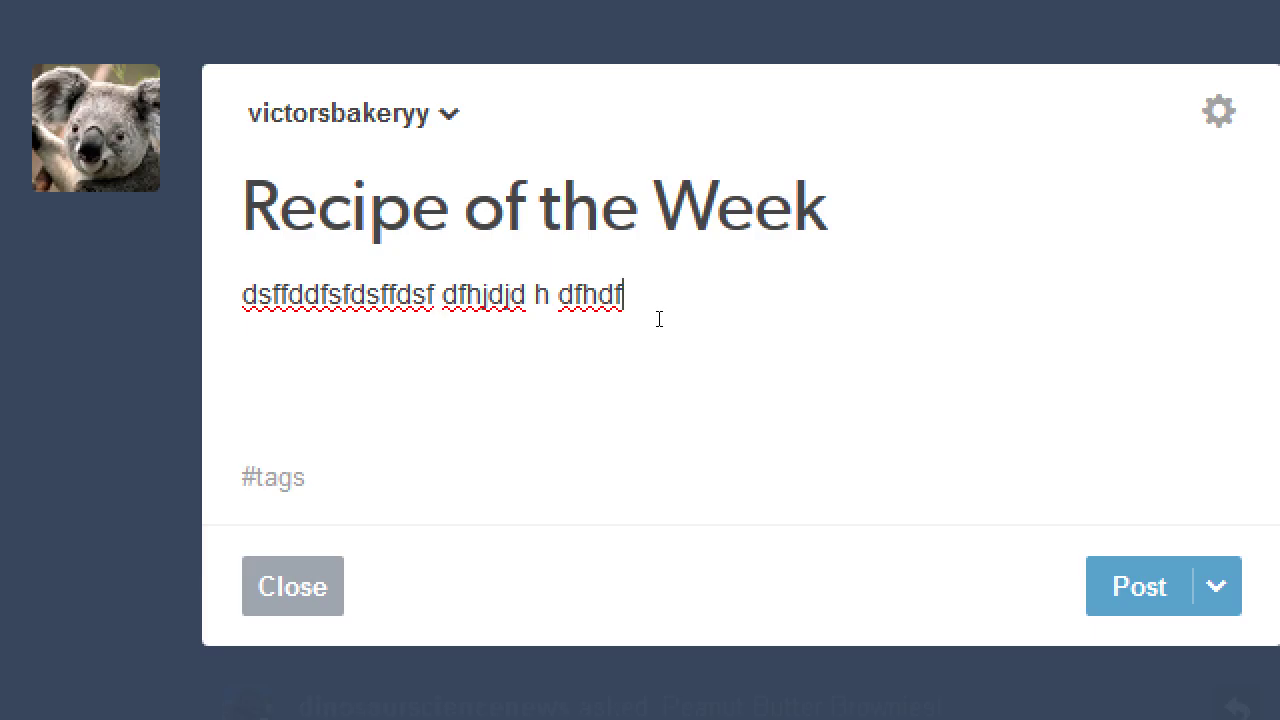
- Search the GIFs for "cake" and insert the cartoon chocolate cake being sliced below the body text
key("Return")
mouse_move(250, 360)
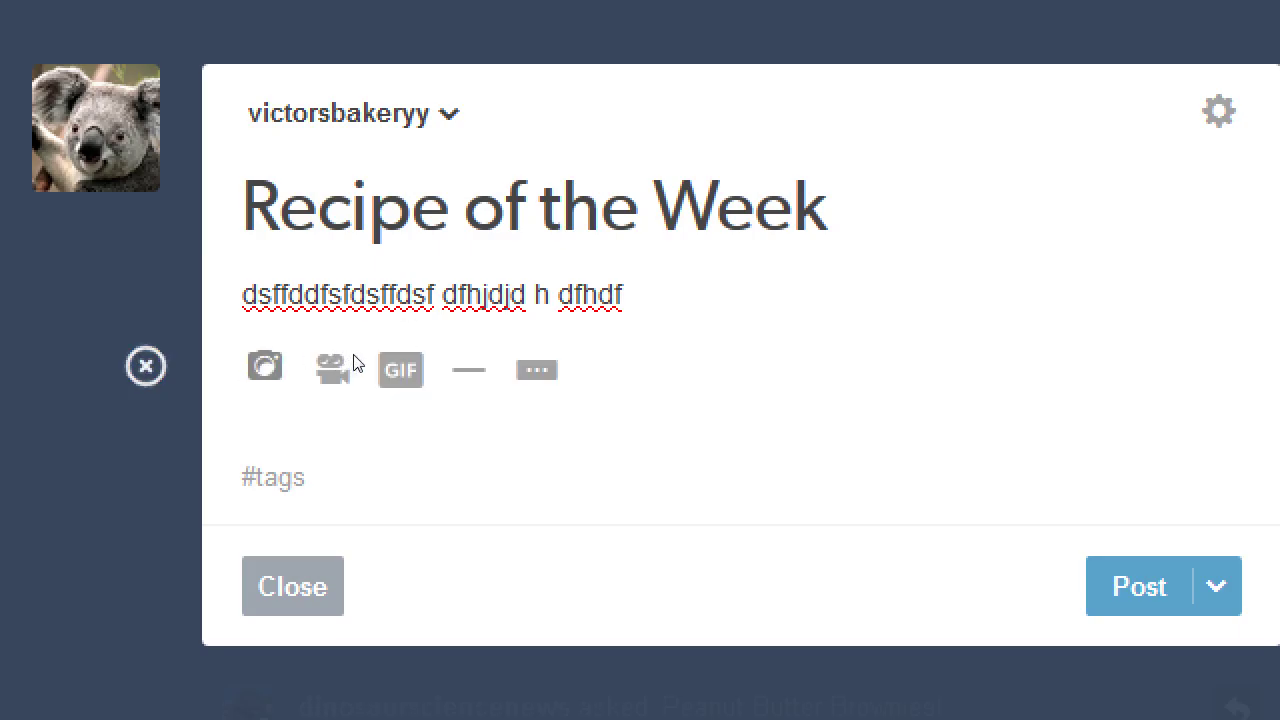
left_click(380, 360)
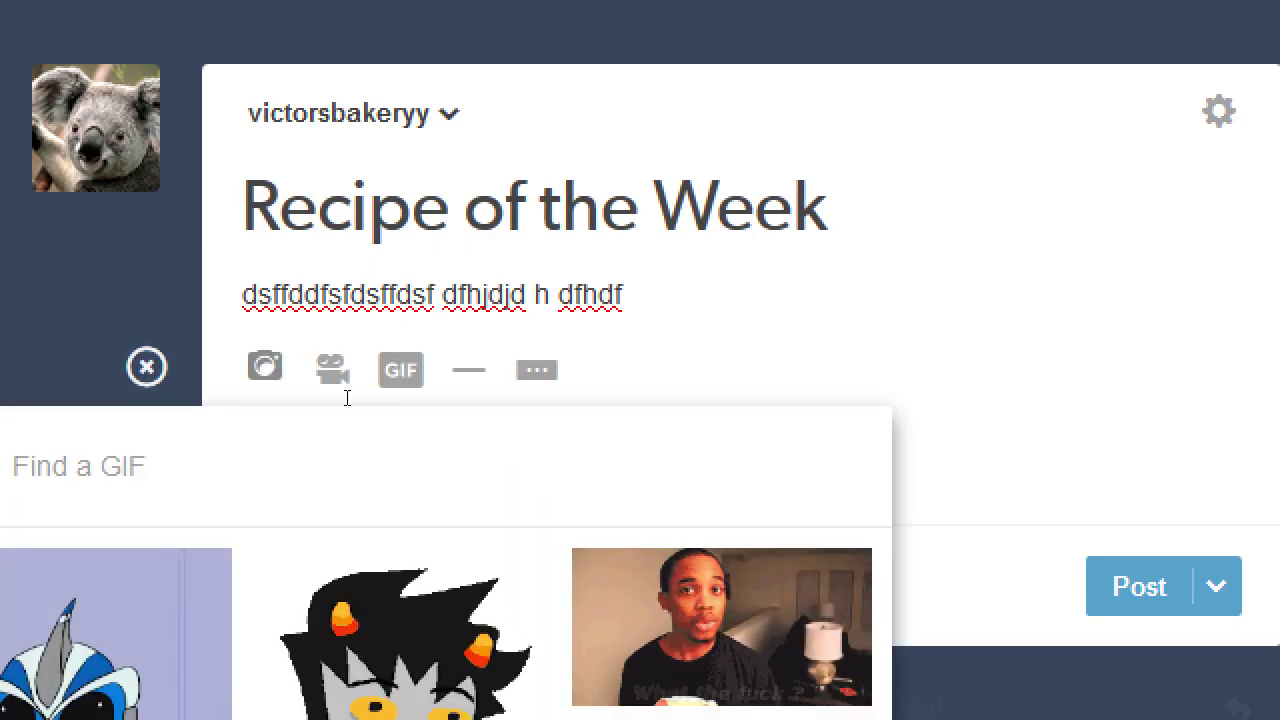
type("cake")
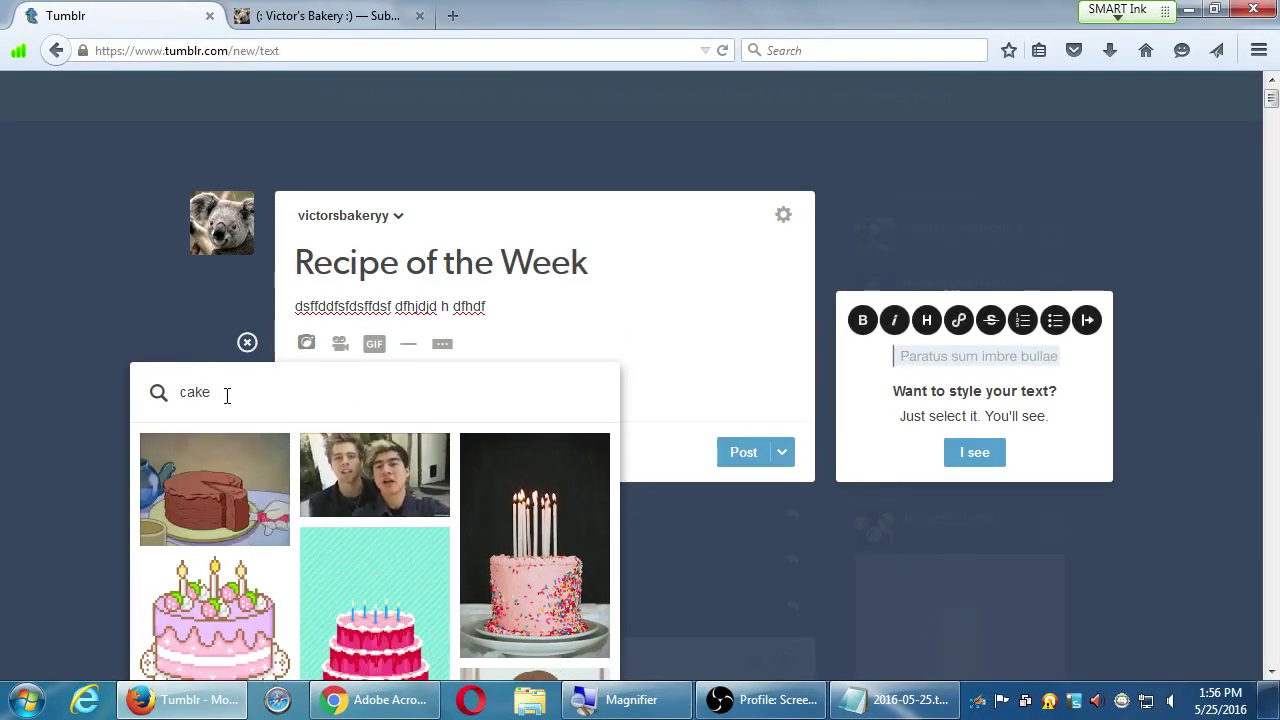
scroll(315, 515, "down", 3)
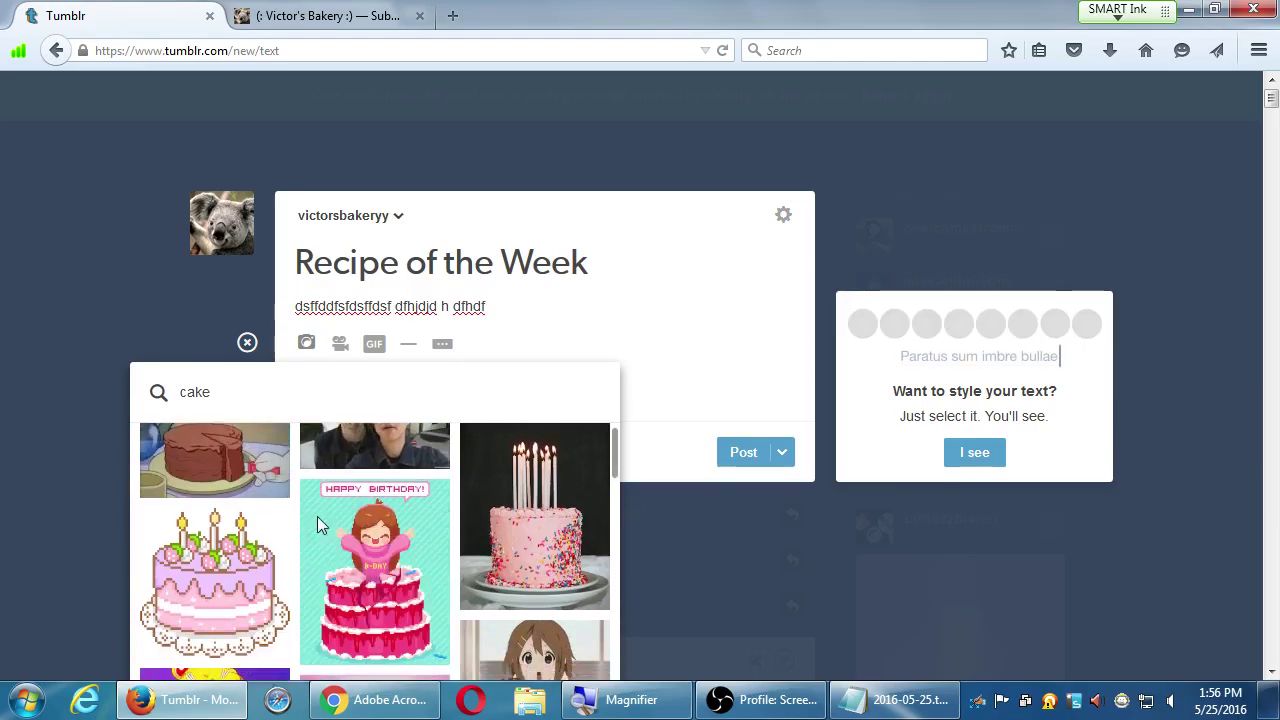
scroll(333, 520, "down", 5)
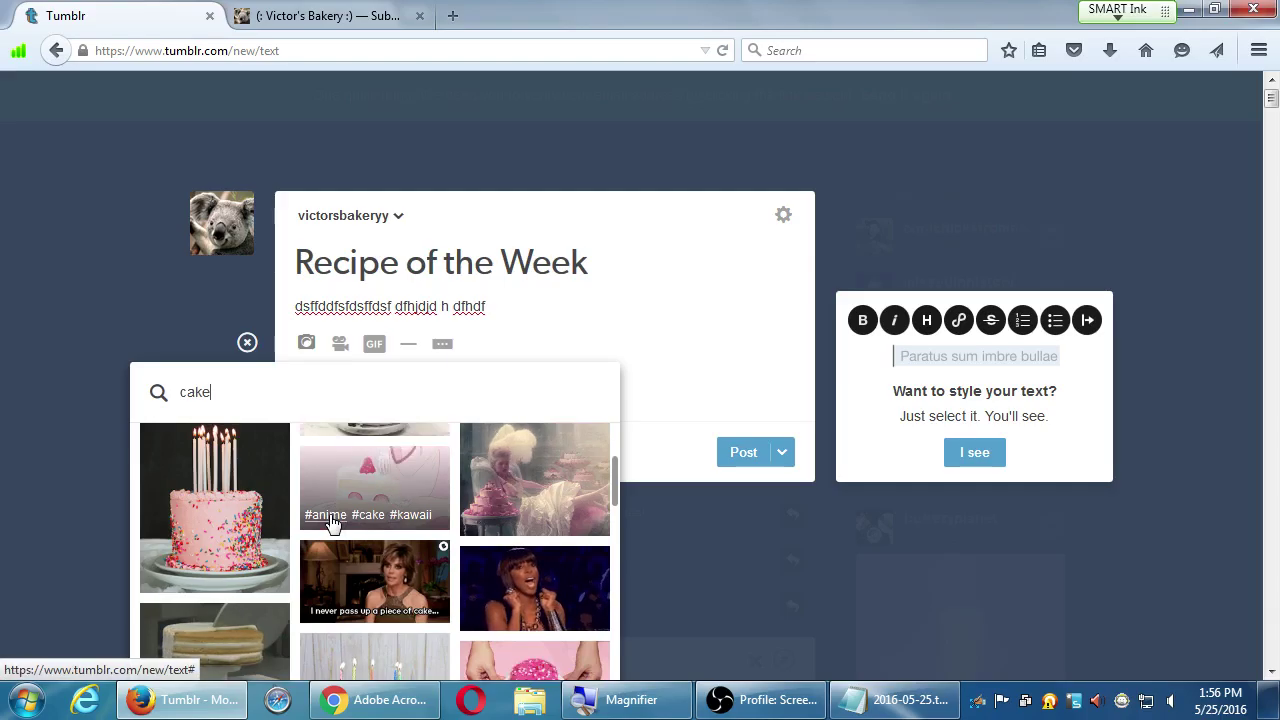
scroll(333, 522, "up", 8)
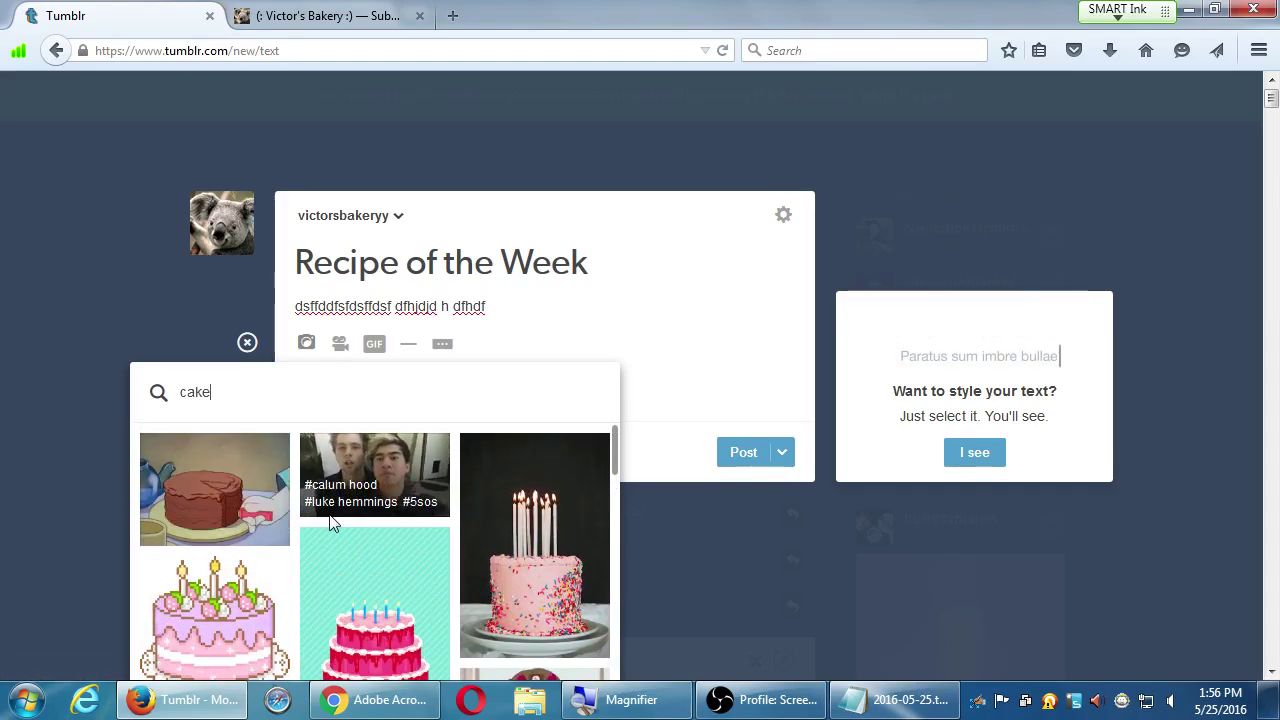
left_click(216, 470)
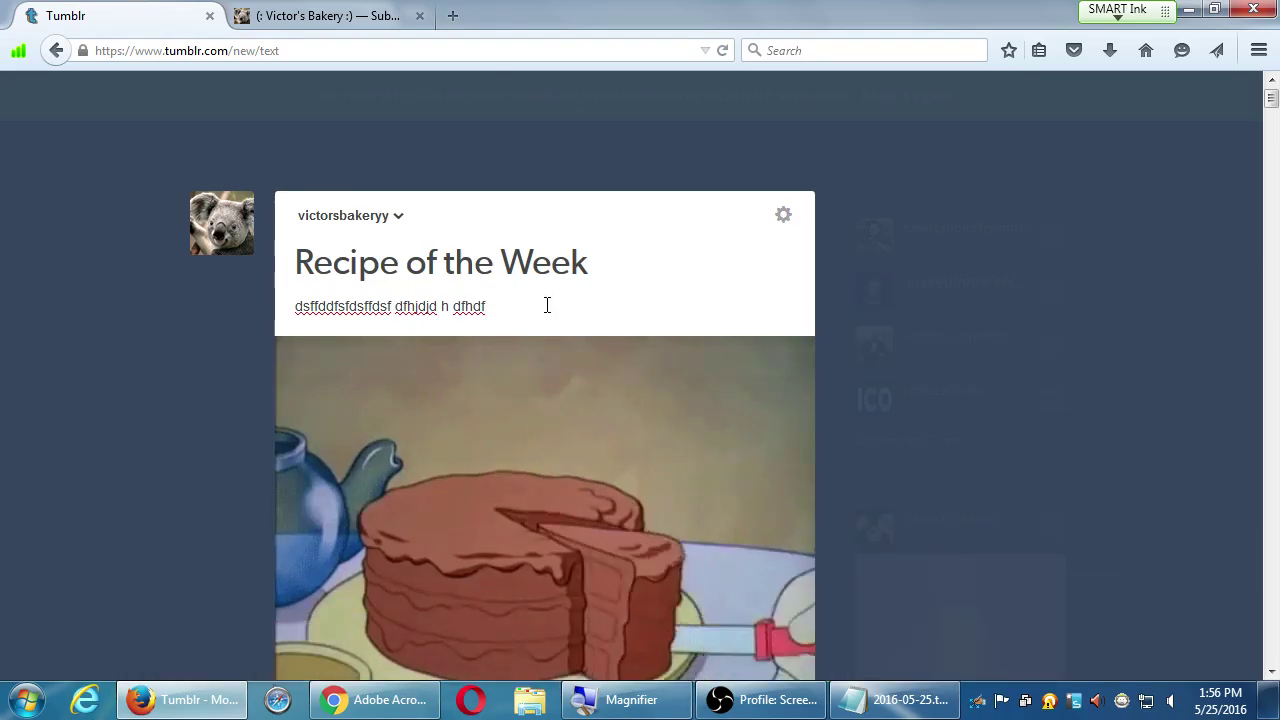
- Try a blank line between the body text and the cake GIF, remove it, and review the post down to its tags
key("Return")
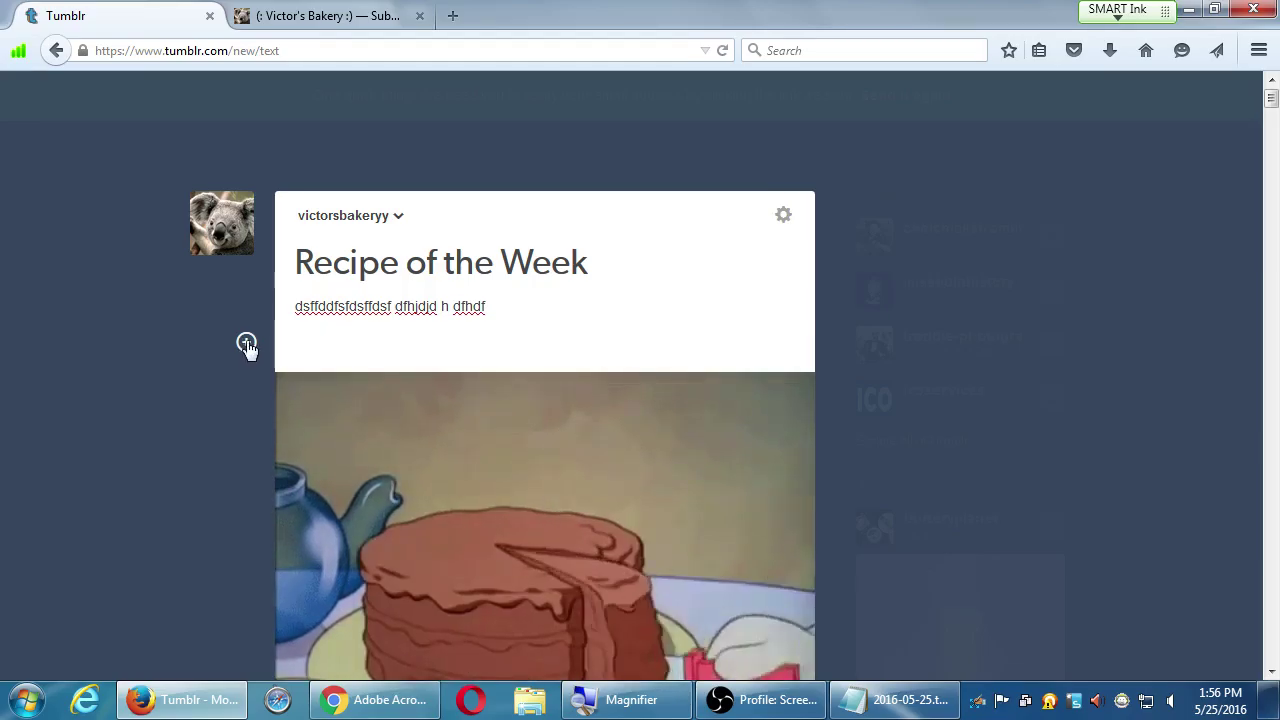
left_click(323, 306)
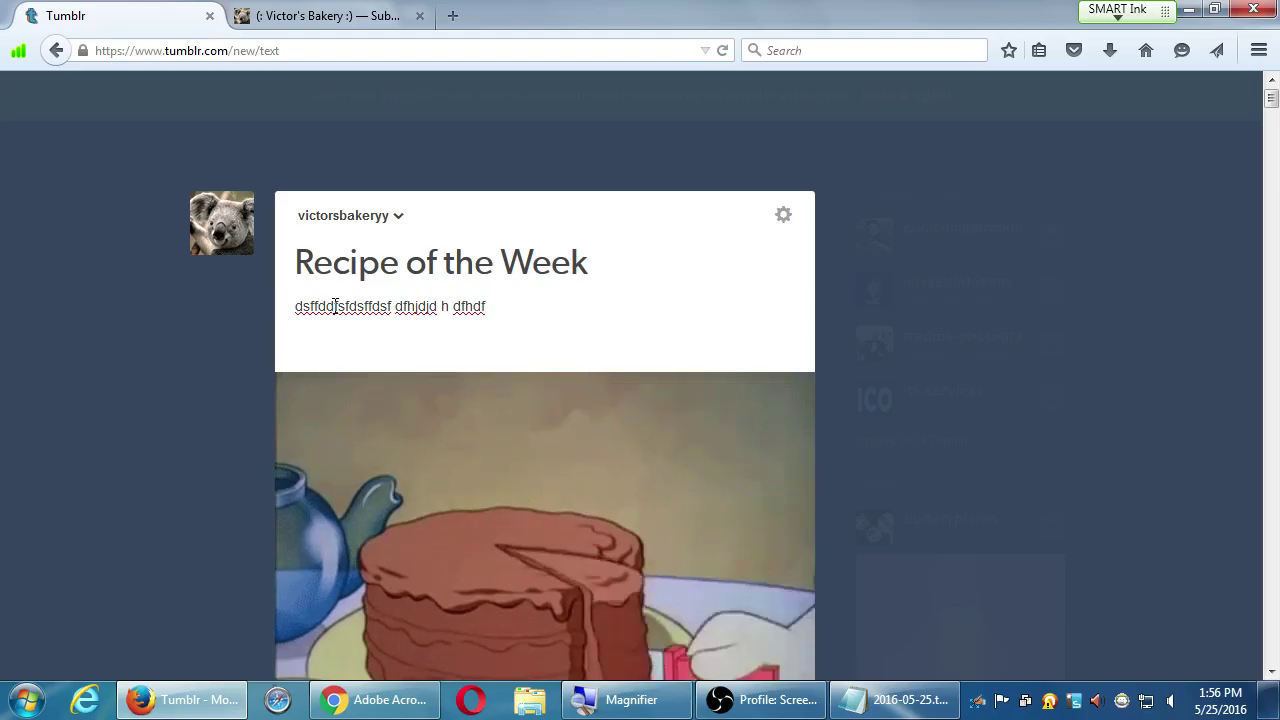
left_click(309, 346)
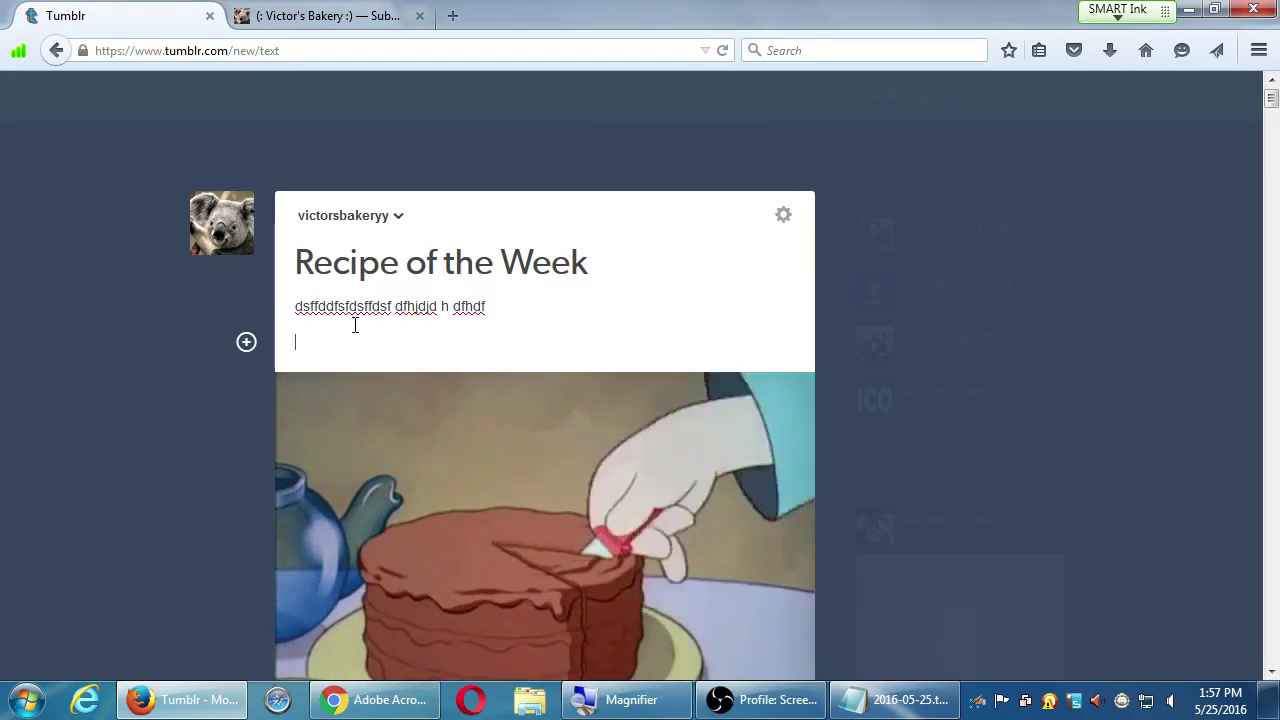
key("BackSpace")
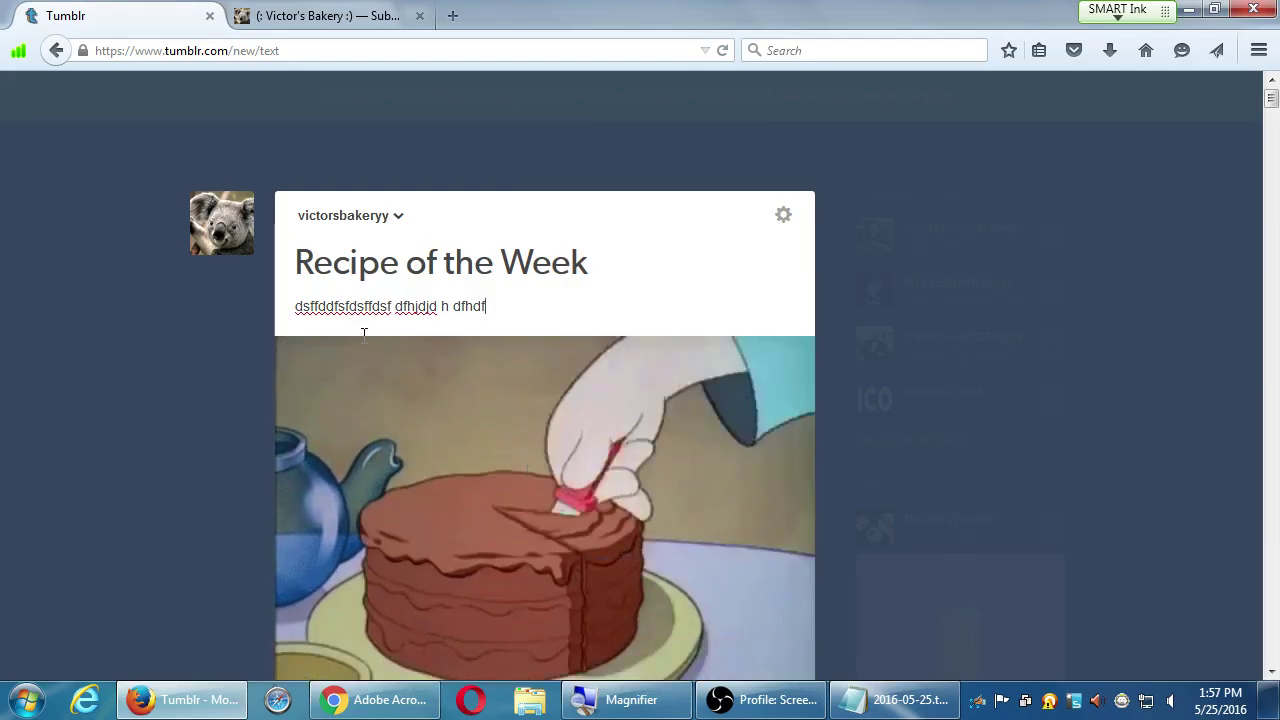
scroll(580, 397, "down", 5)
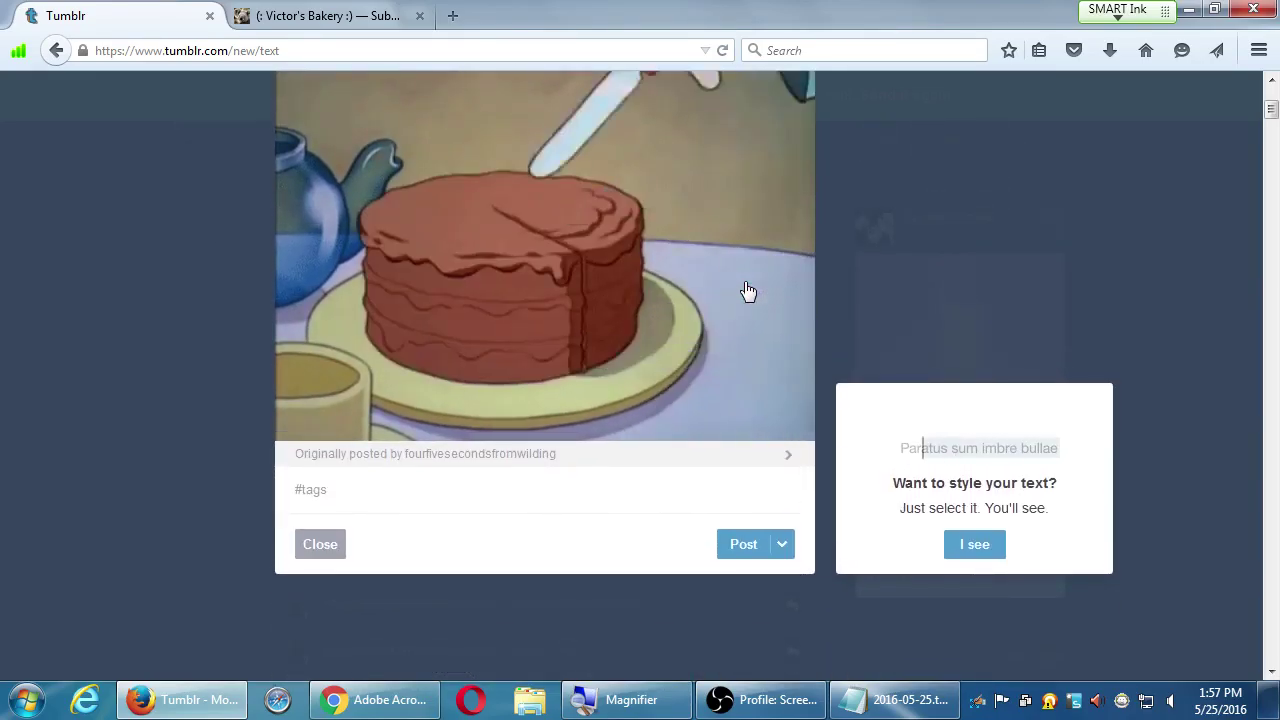
- Remove the cake GIF from the post and clear the placeholder body text
scroll(749, 291, "up", 3)
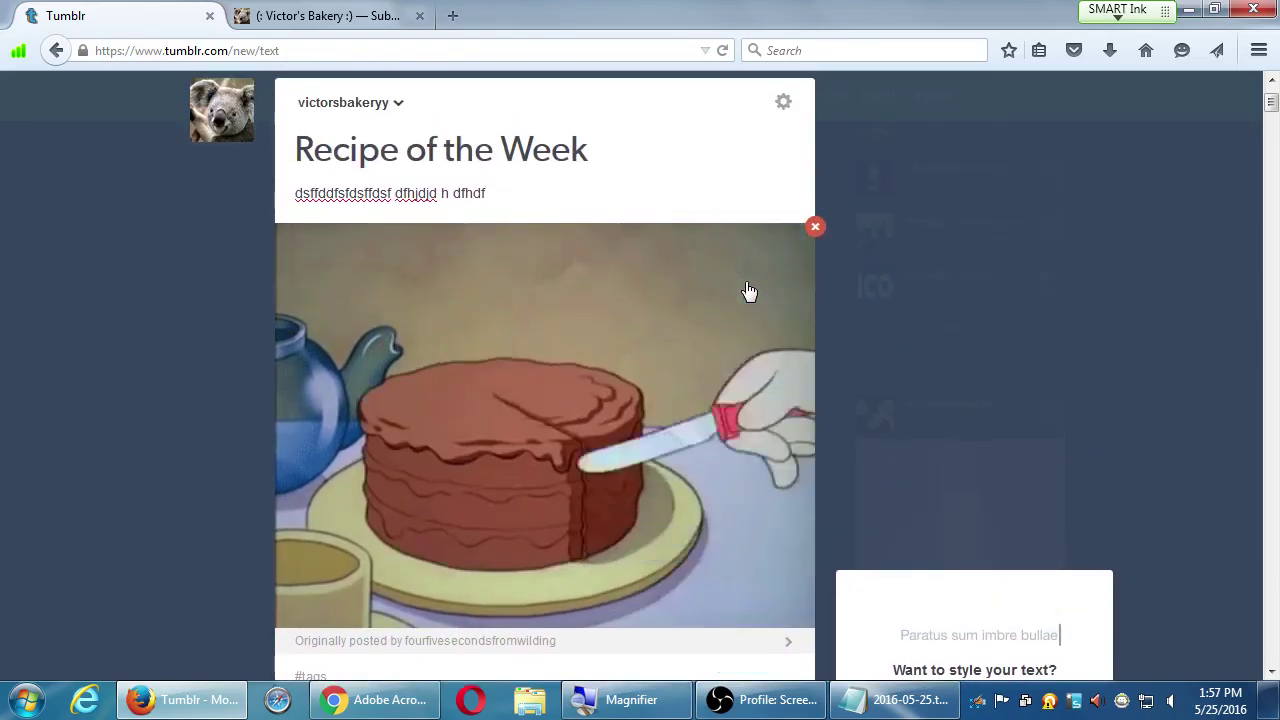
scroll(749, 291, "up", 2)
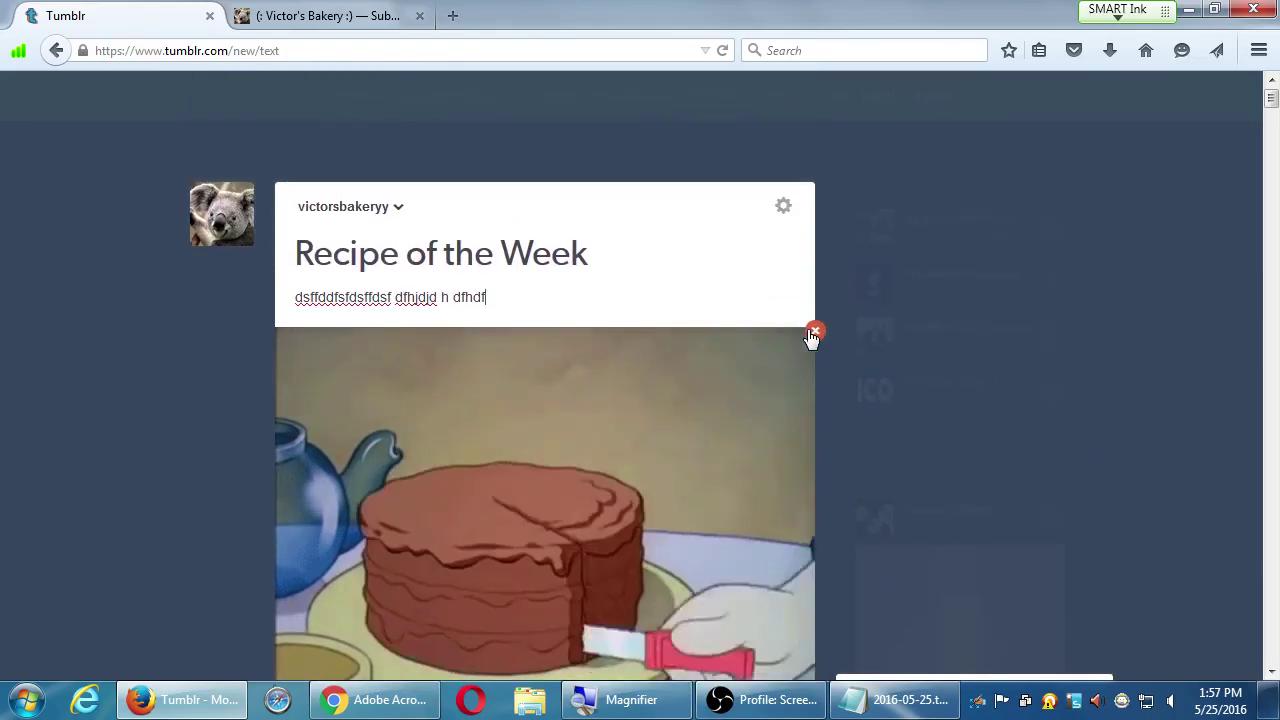
left_click(813, 333)
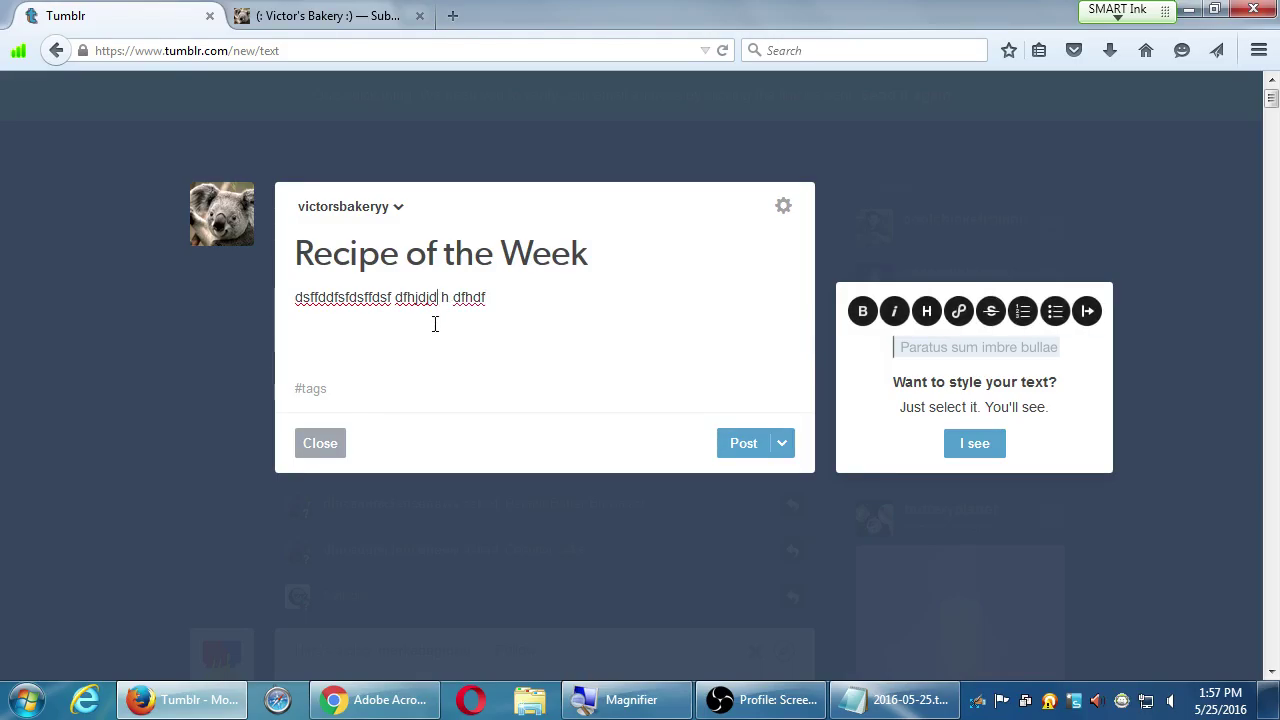
key("ctrl+a")
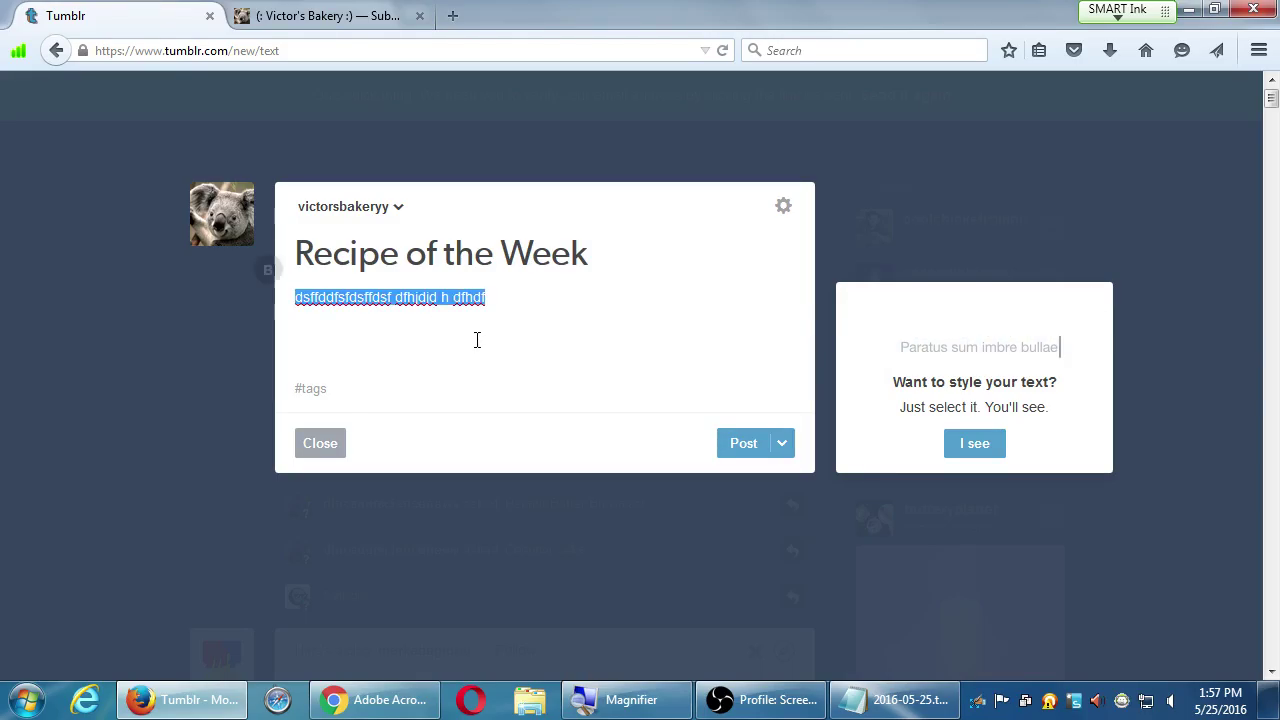
key("BackSpace")
- Try the video embed option in the empty post body and back out of it
left_click(247, 296)
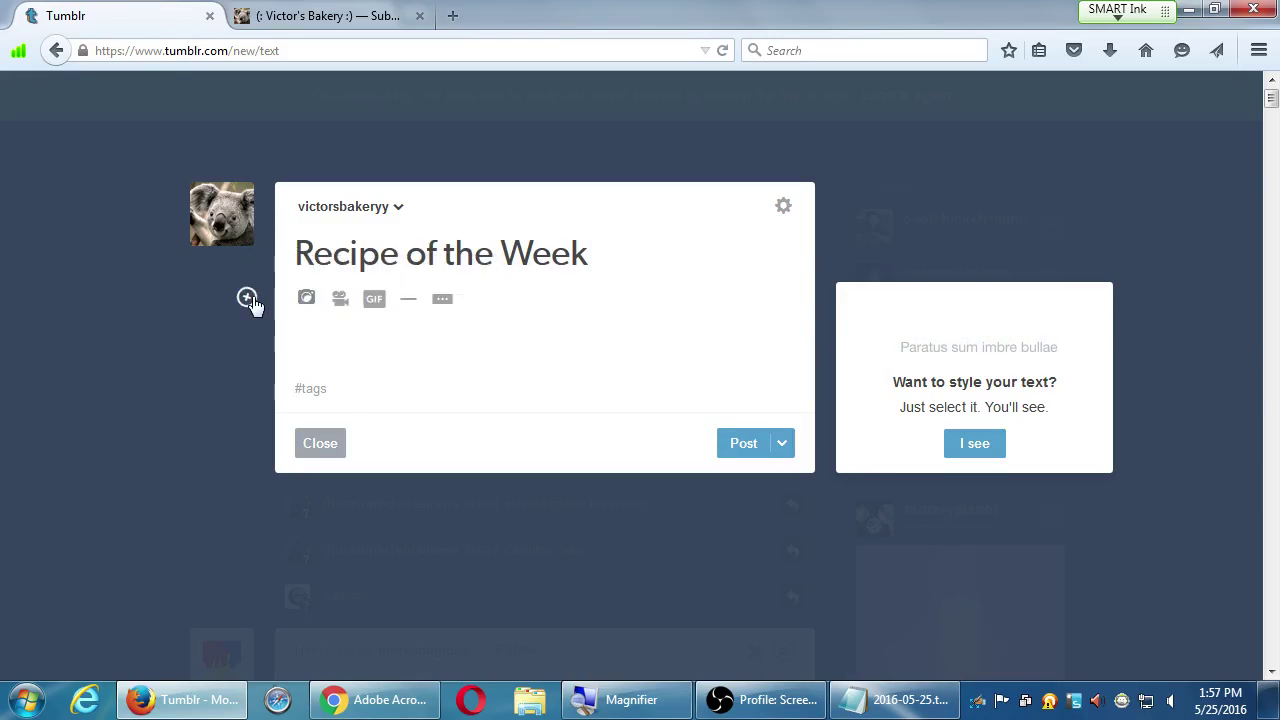
left_click(341, 304)
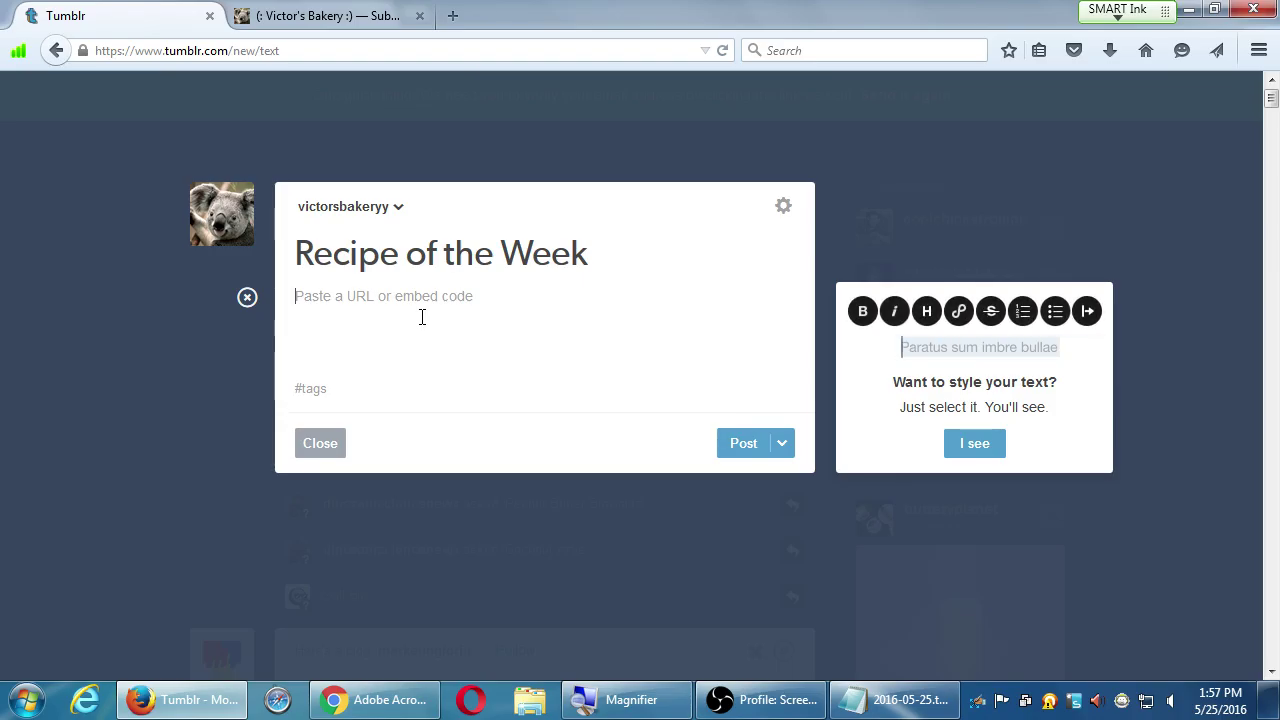
left_click(245, 298)
- Upload Hydrangeas.jpg, Jellyfish.jpg and Koala.jpg from Sample Pictures into the post body
mouse_move(249, 303)
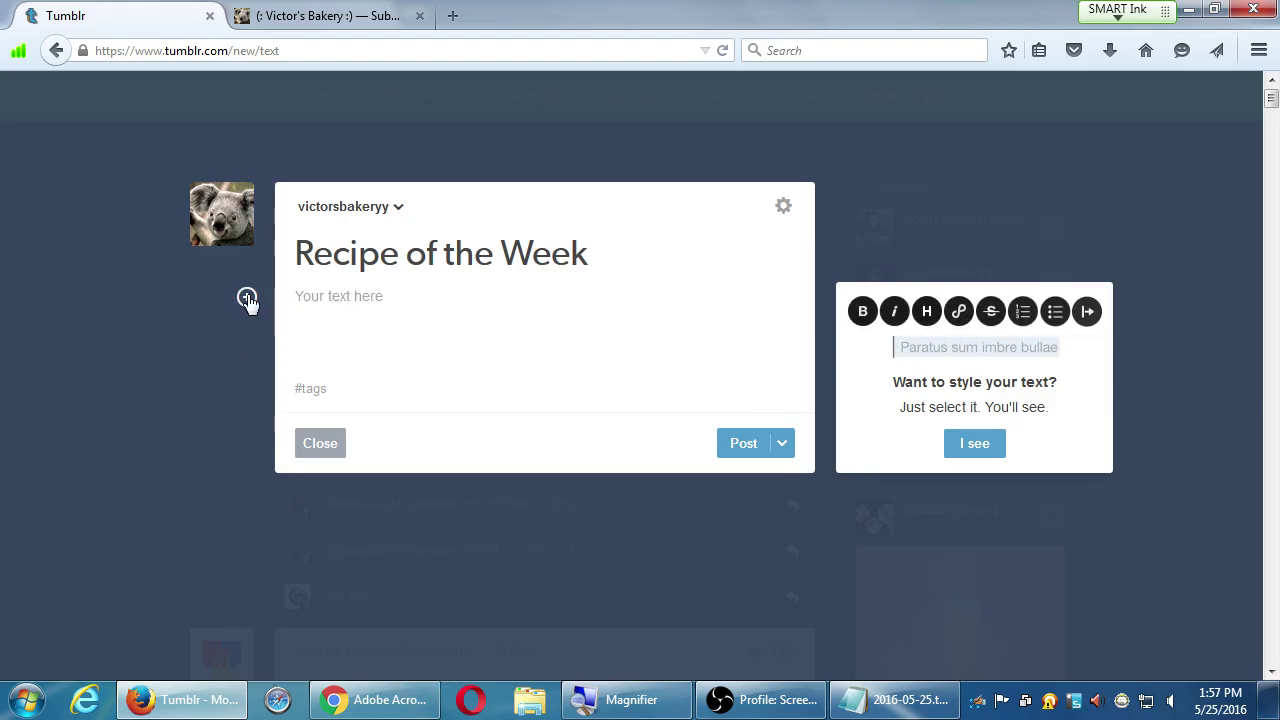
left_click(303, 299)
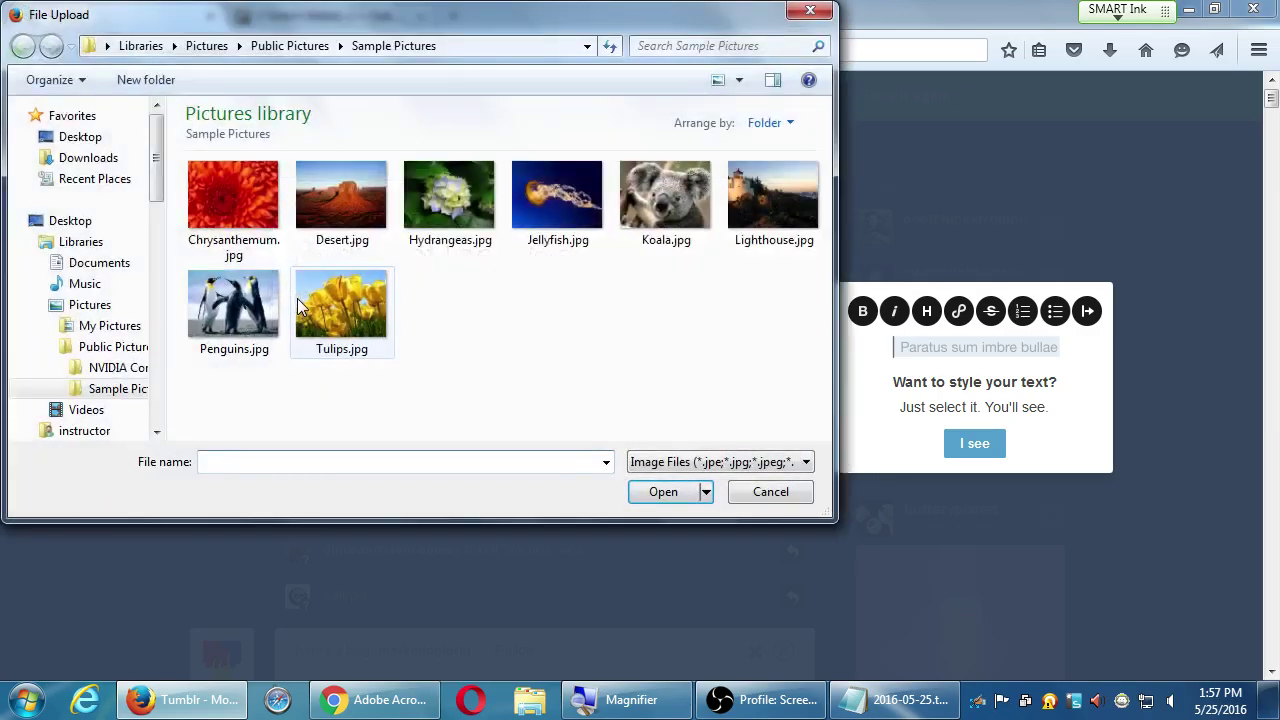
left_click(550, 222)
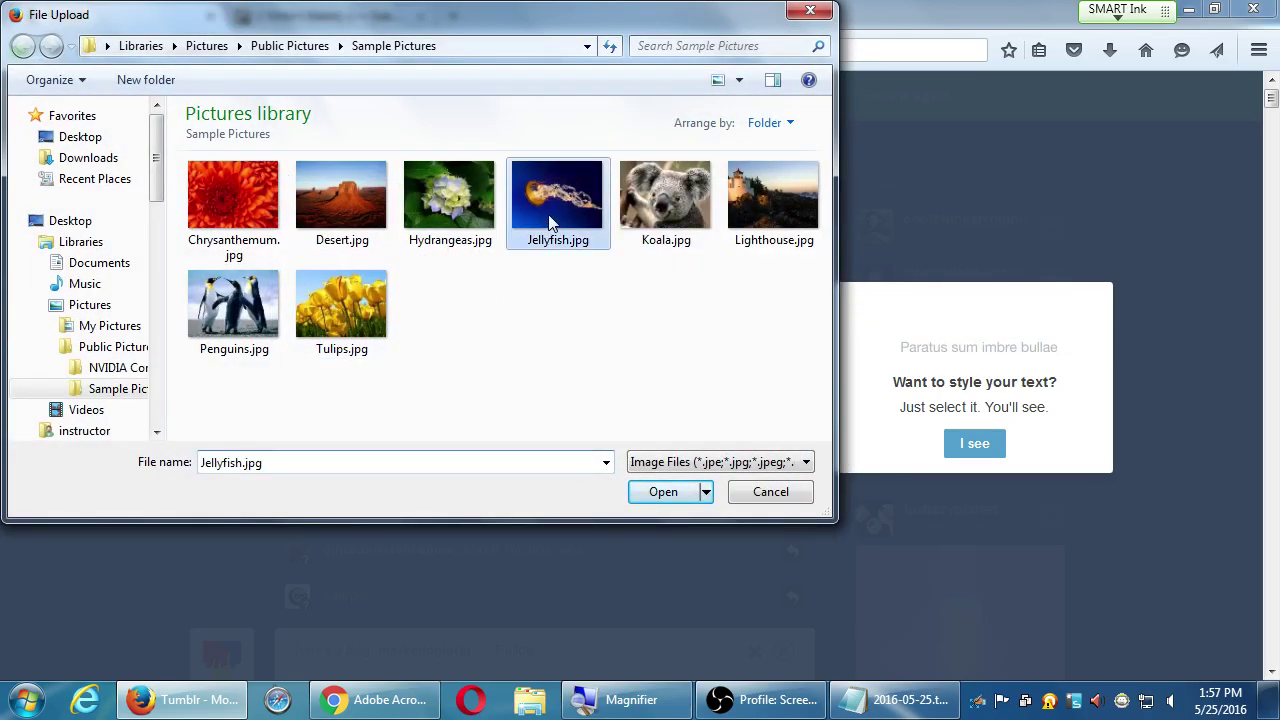
left_click(463, 204)
left_click(662, 205, "shift")
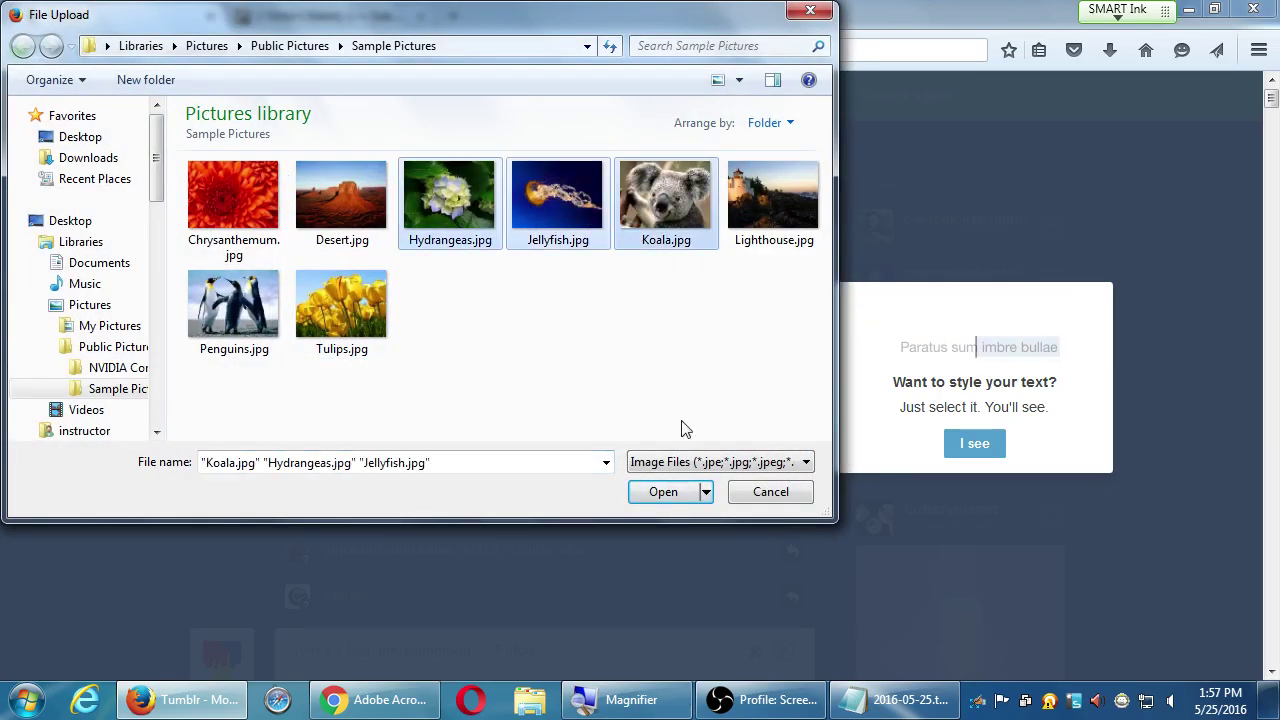
left_click(677, 495)
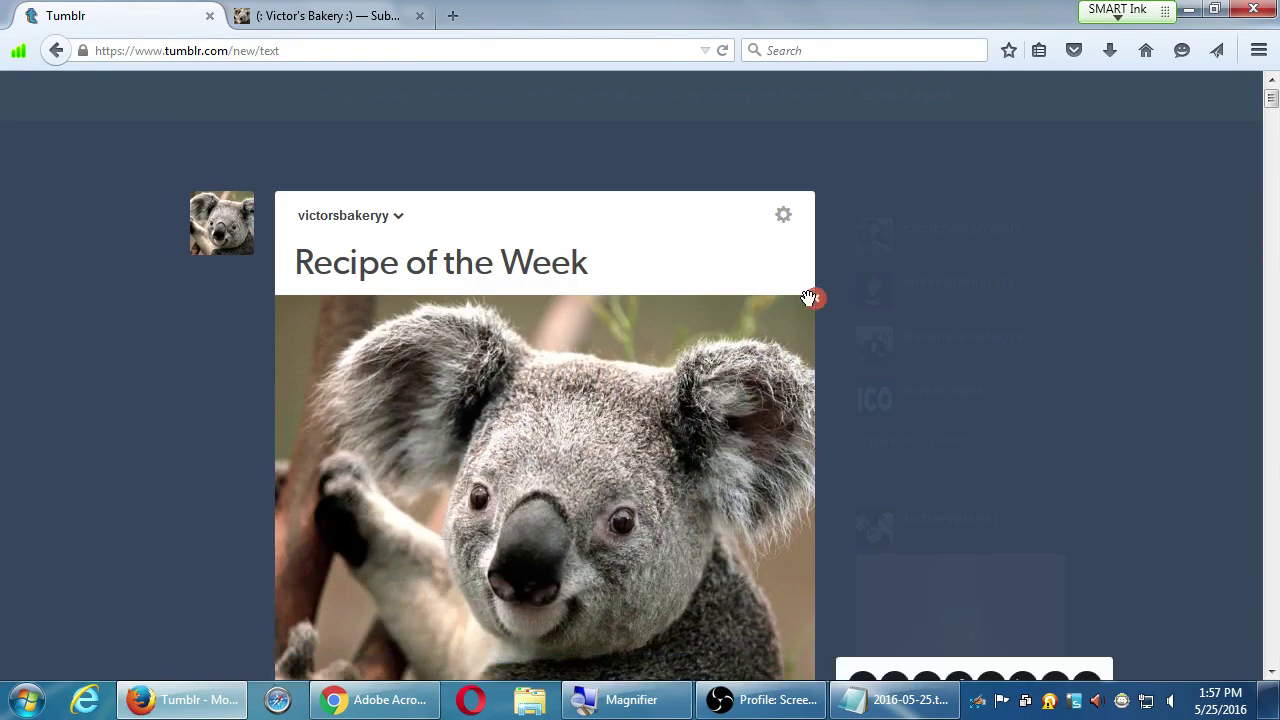
- Remove the uploaded photos from the post body and look over the media insert options
left_click(812, 296)
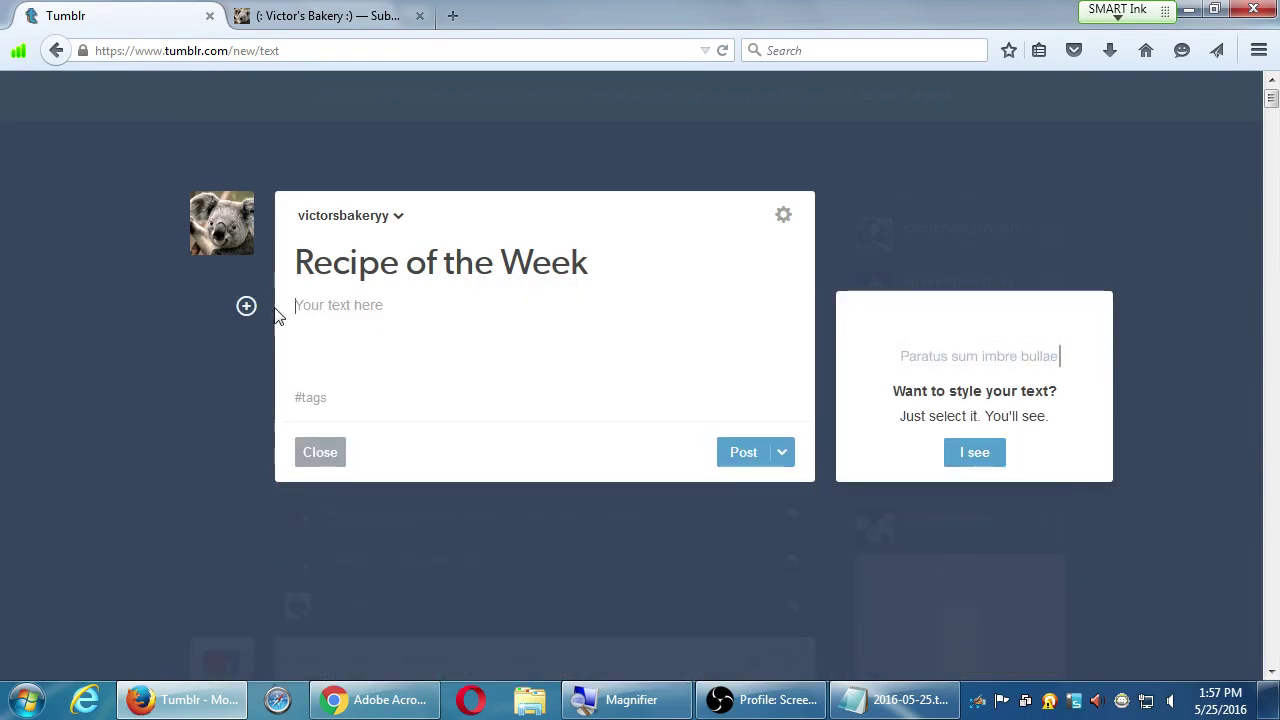
left_click(246, 305)
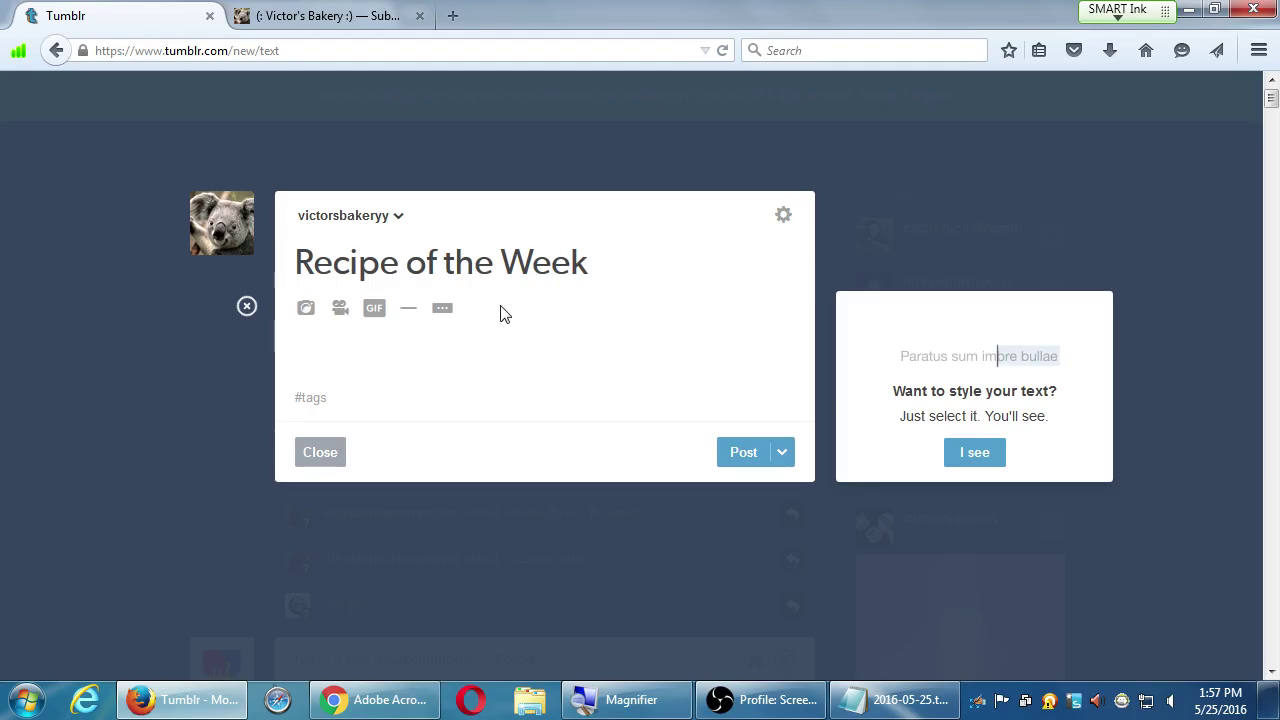
left_click(247, 308)
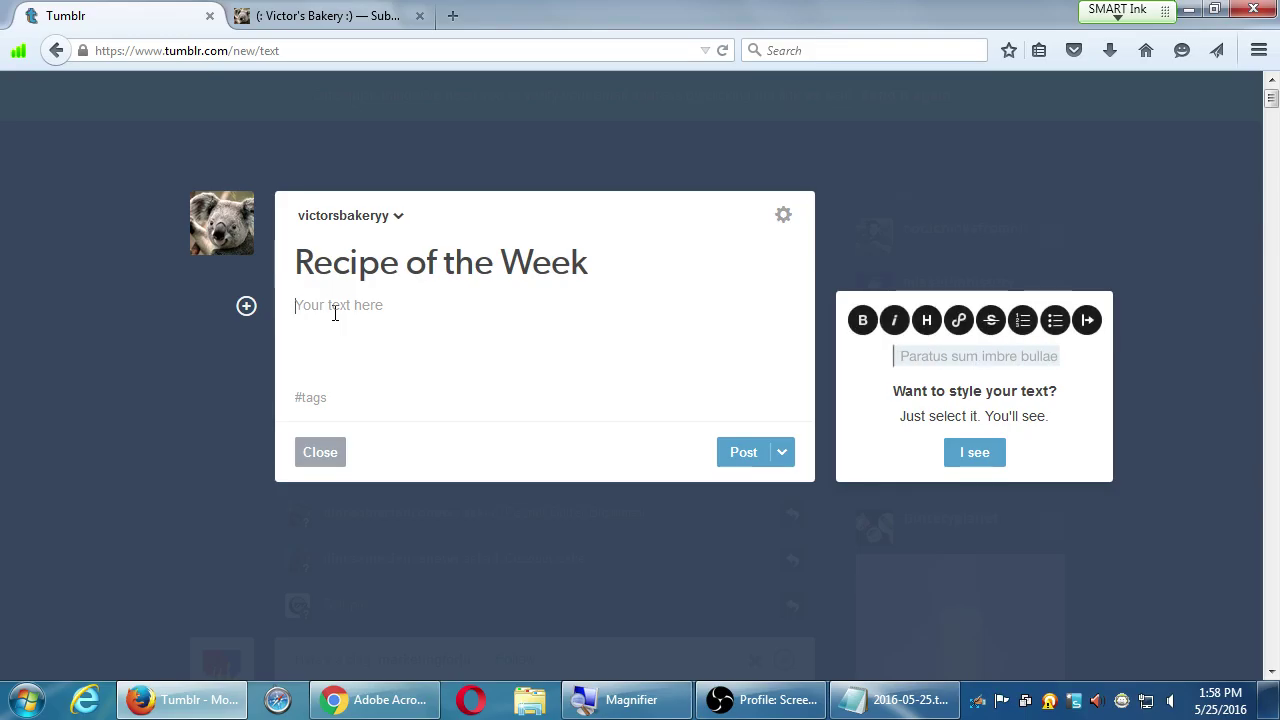
- Write the body sentence "Our Pecan pie recipe is classic and modern at the same time."
type("Our Pec")
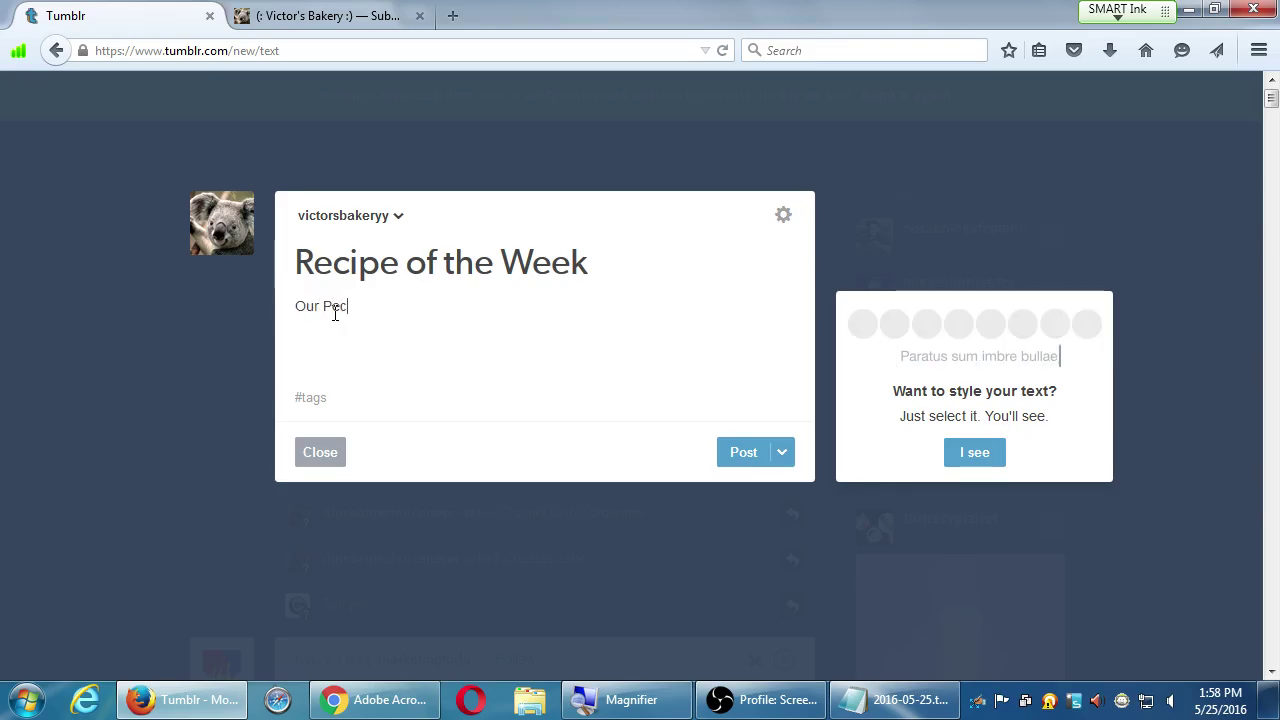
type("an pie recipe")
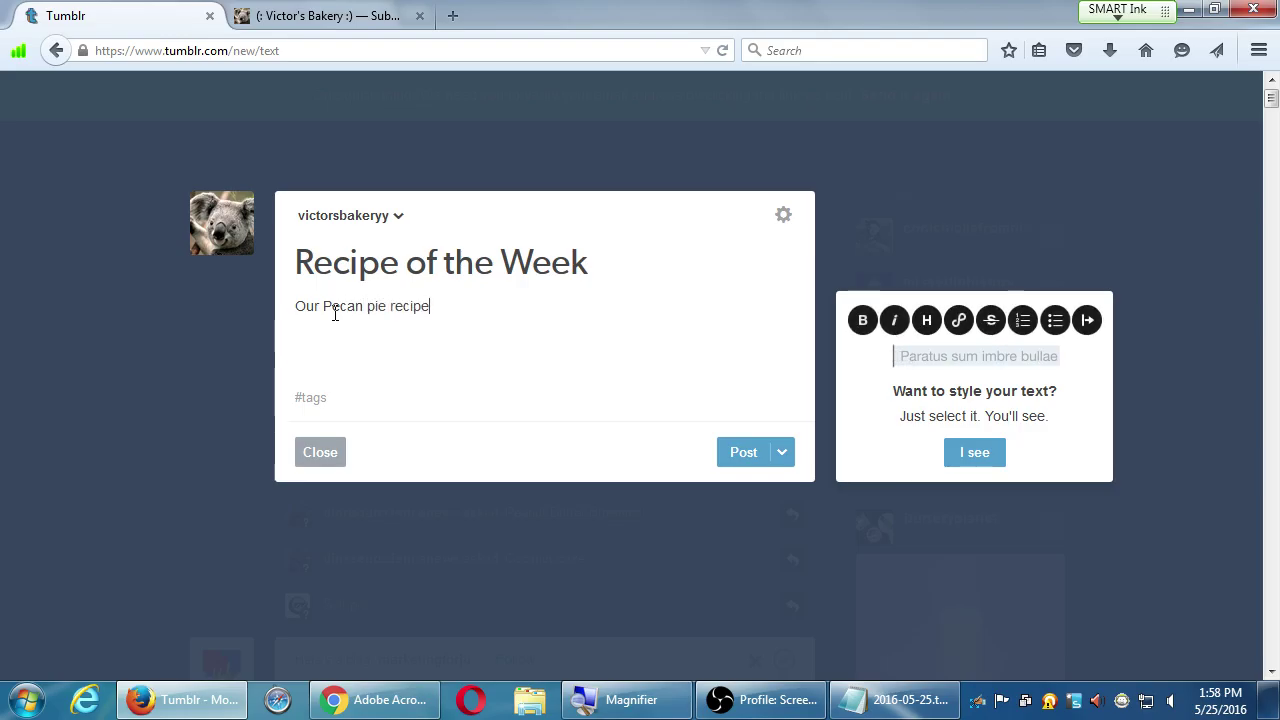
type(" i")
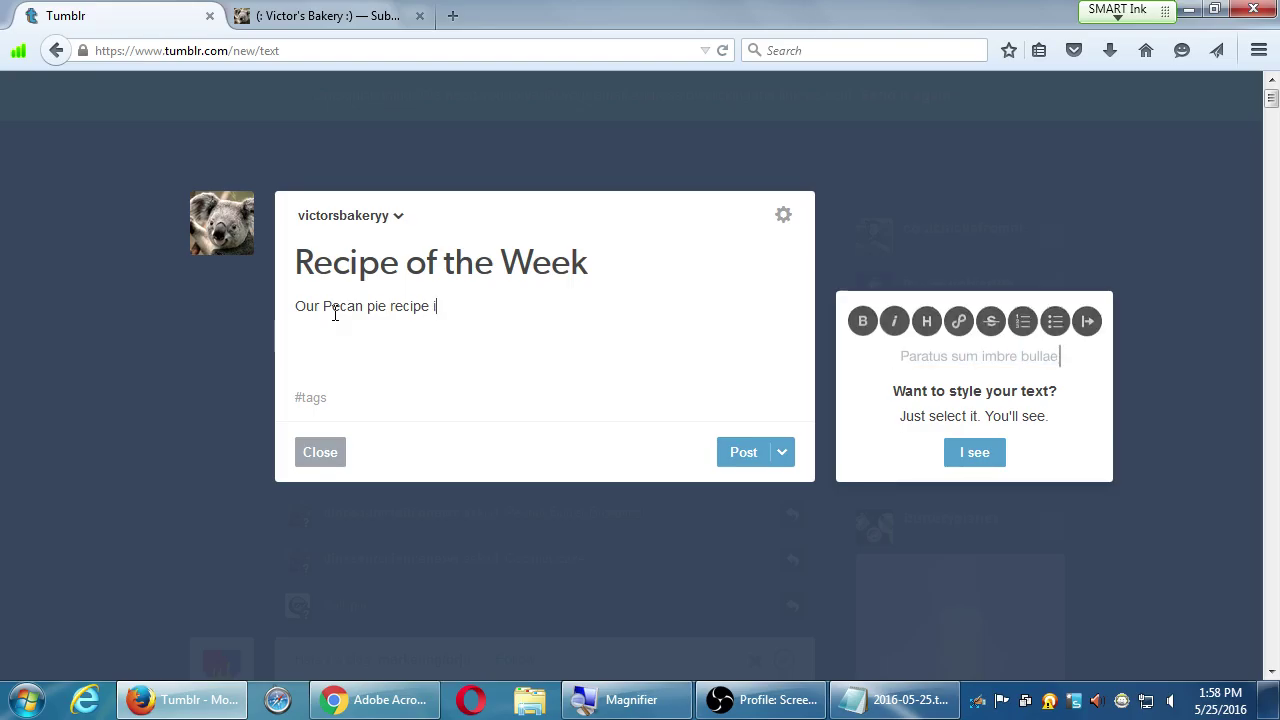
type("s cl")
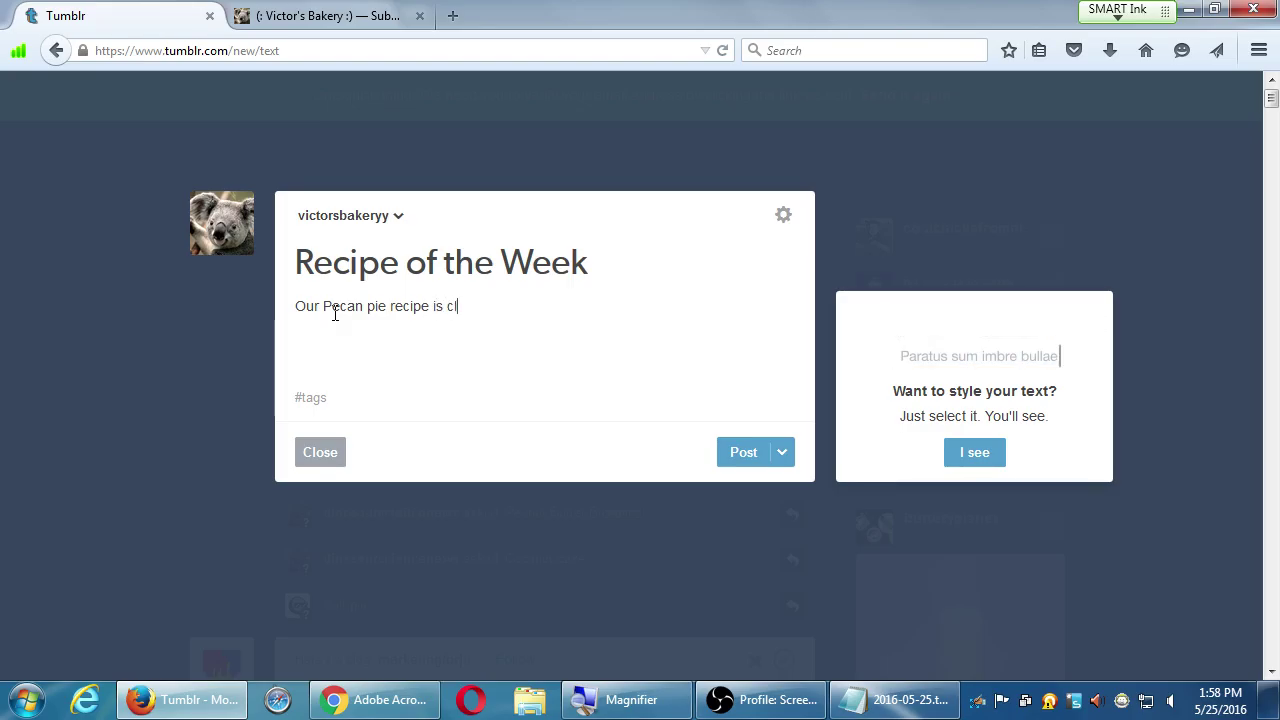
type("assic and modern at")
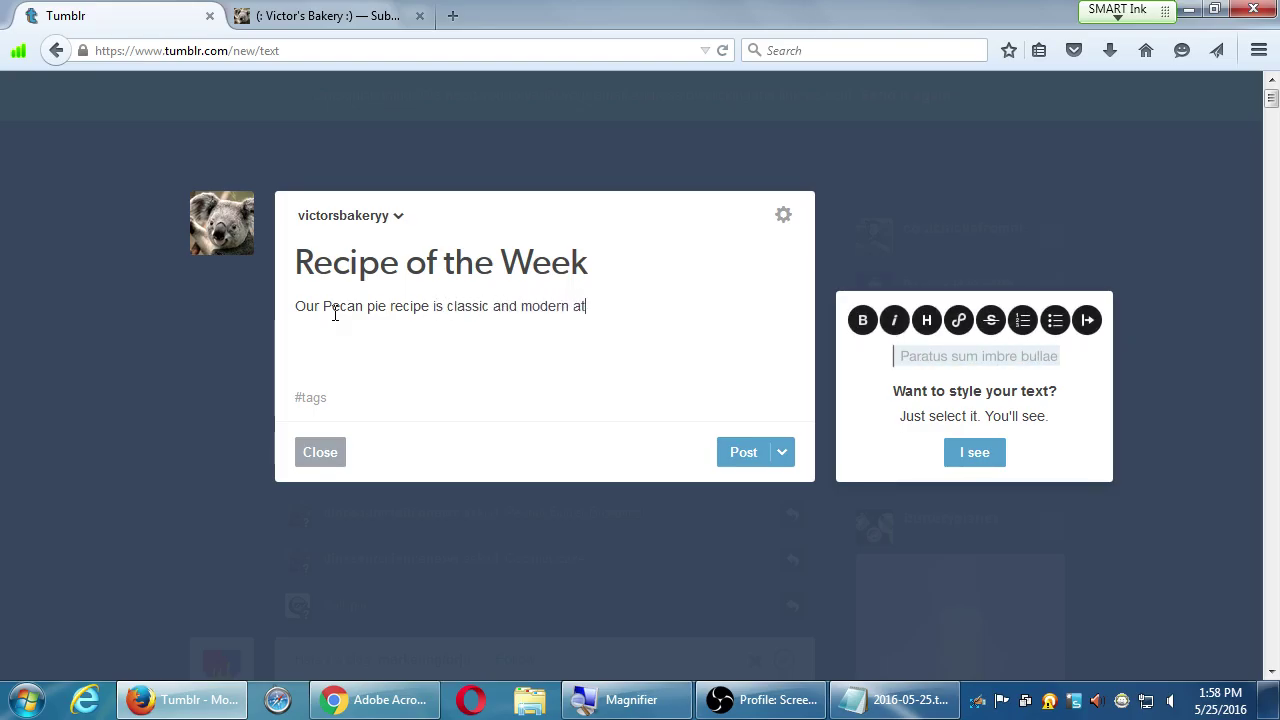
type(" the same time.")
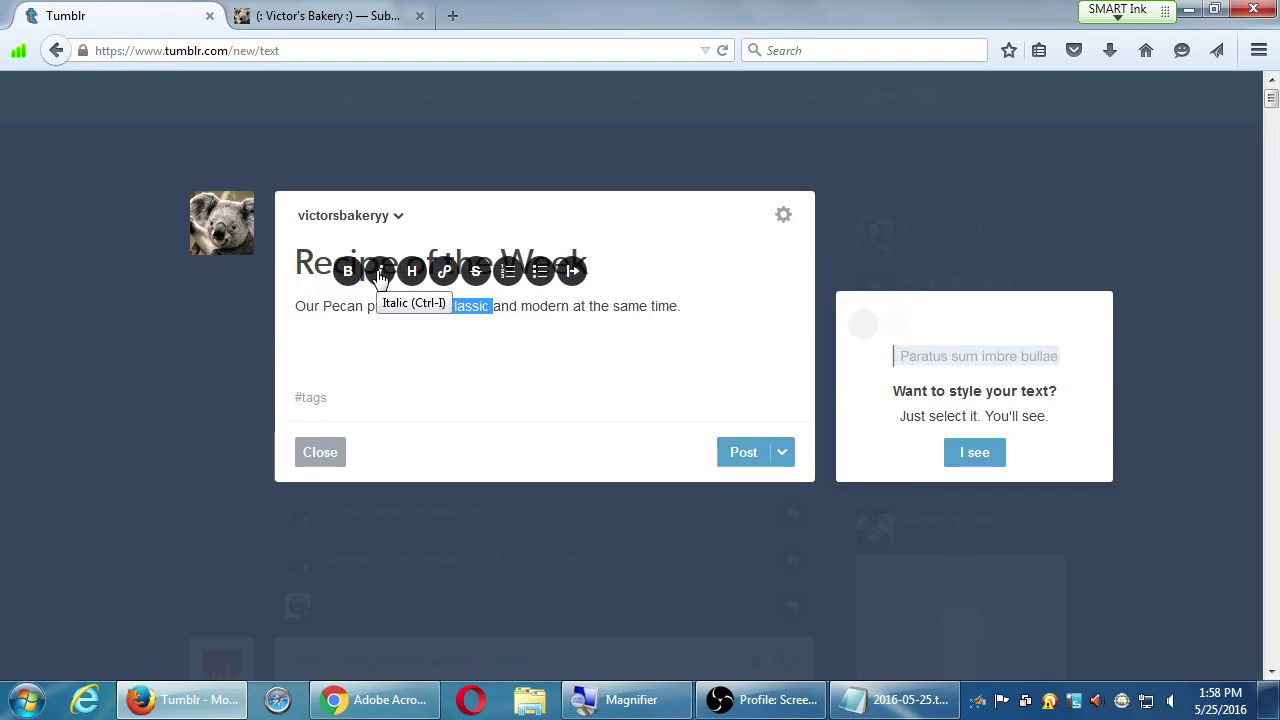
- Italicize the words "classic" and "modern" in the body sentence
left_click(380, 274)
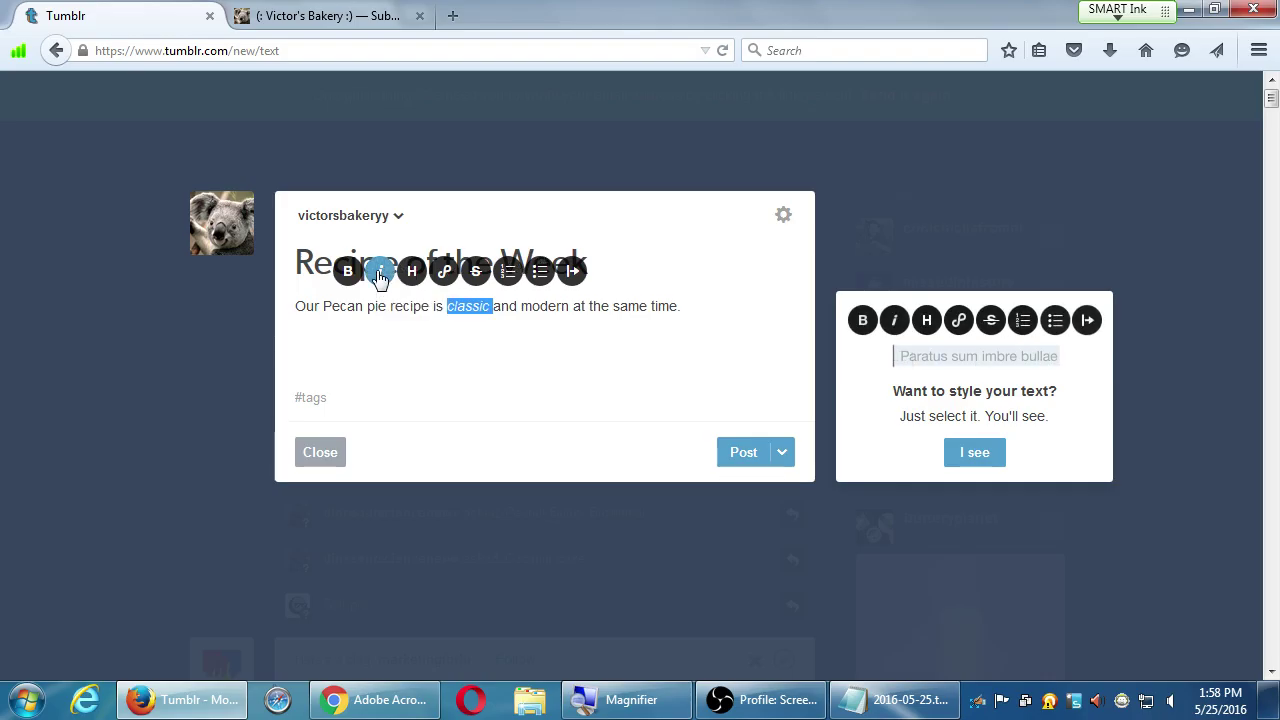
double_click(545, 309)
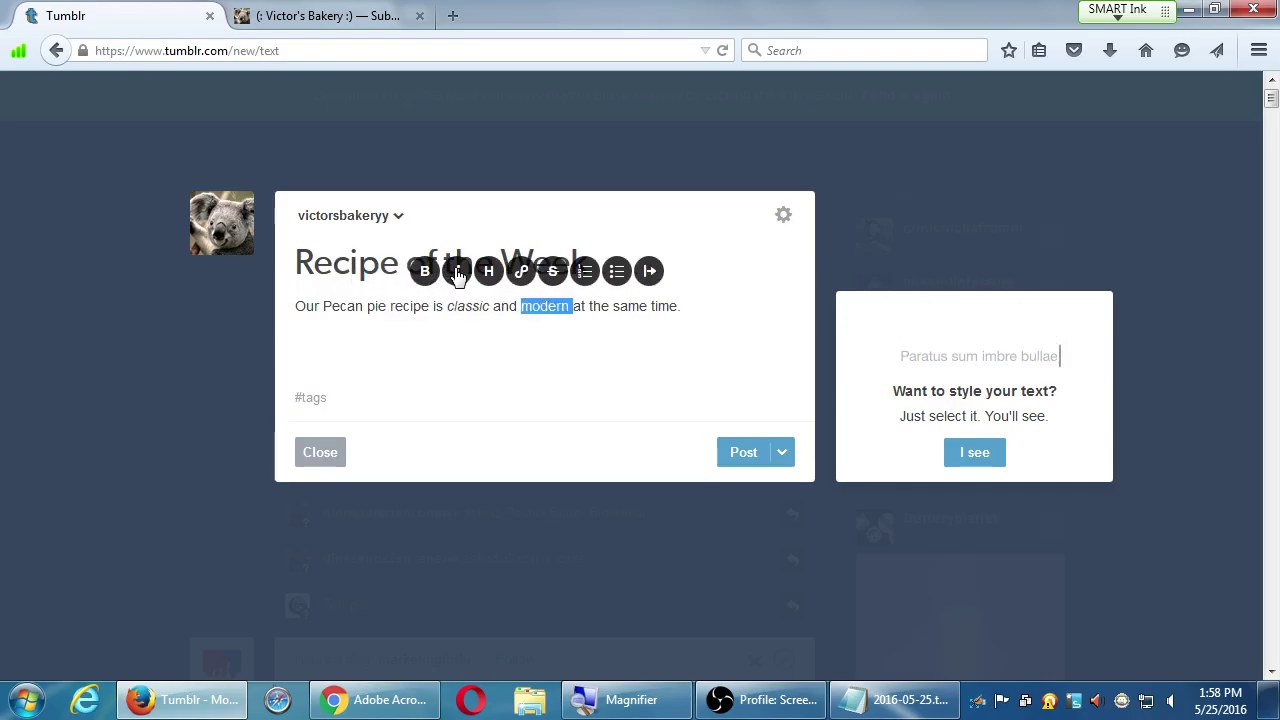
left_click(621, 298)
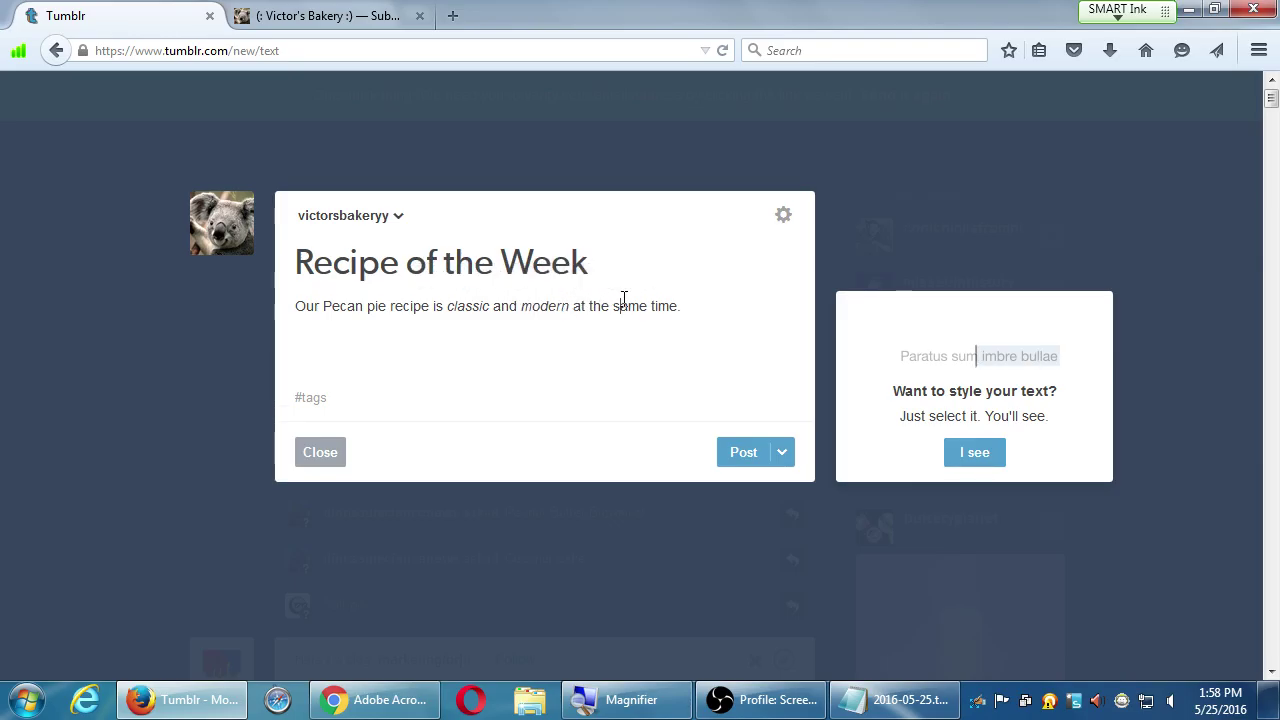
double_click(664, 307)
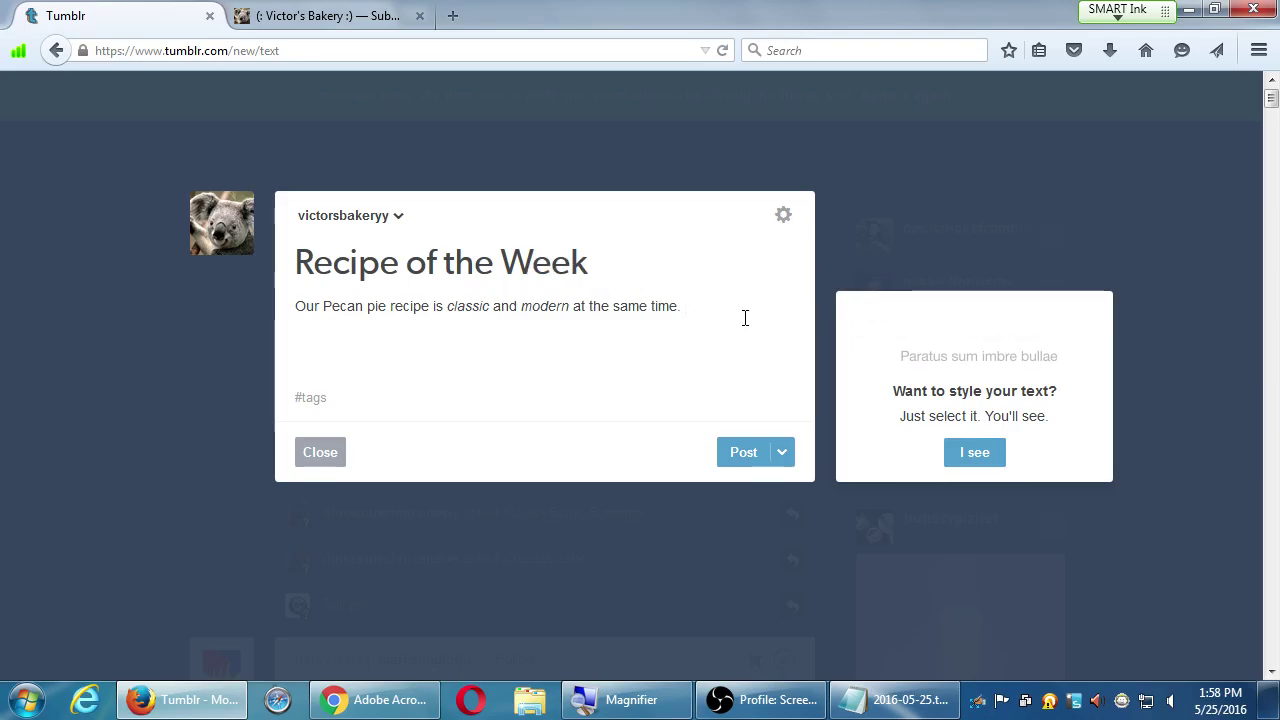
- Add the lines "Ingredients" and "Pecans" below the body sentence
key("Return")
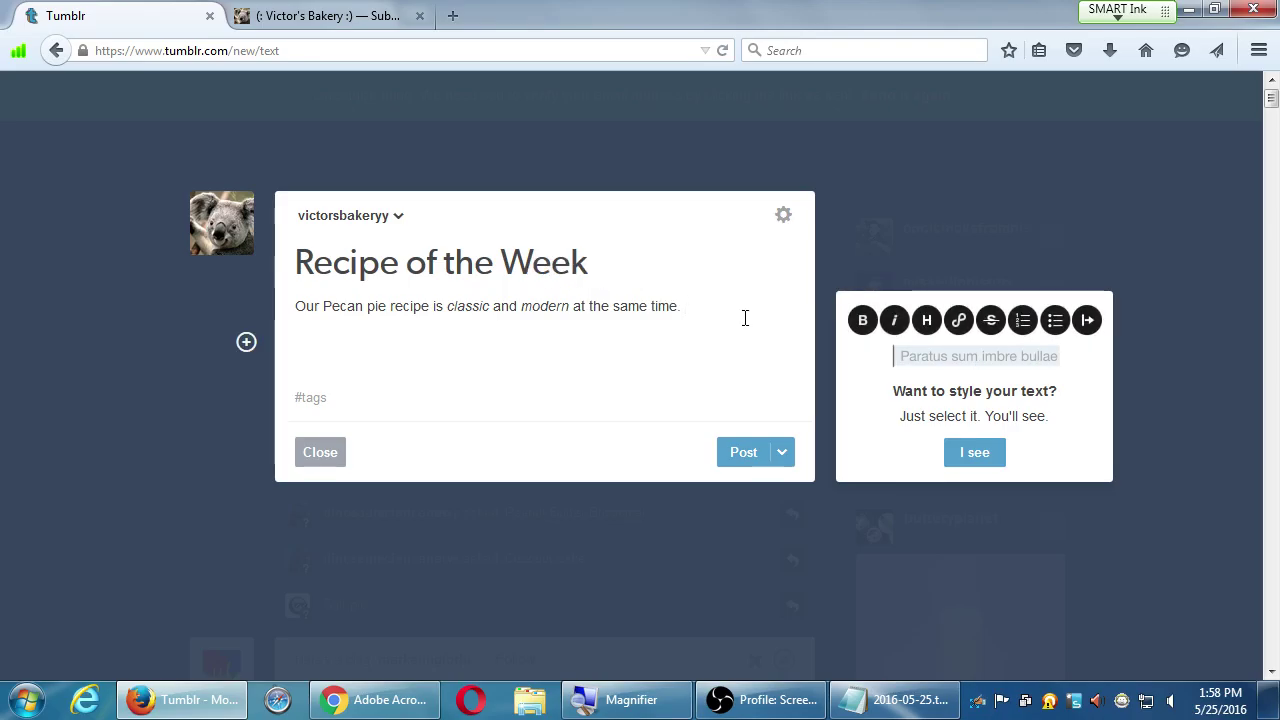
type("Ingr3")
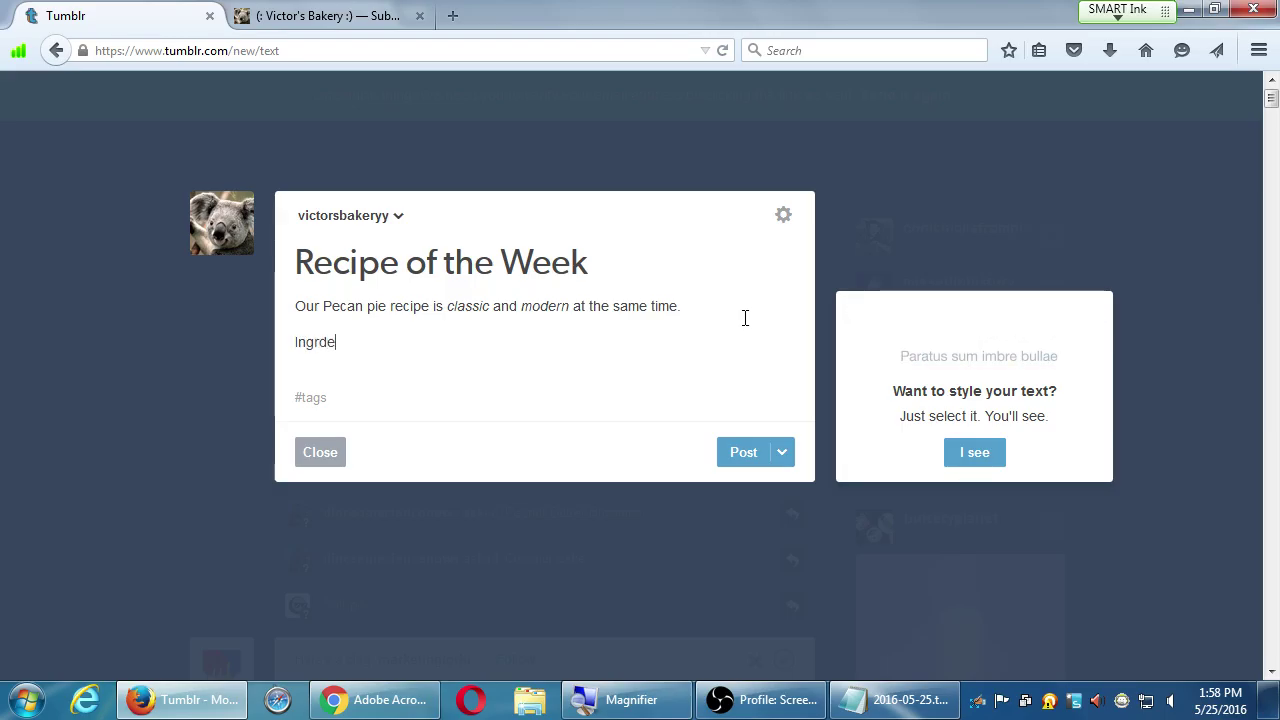
key("BackSpace")
key("BackSpace")
type("edient")
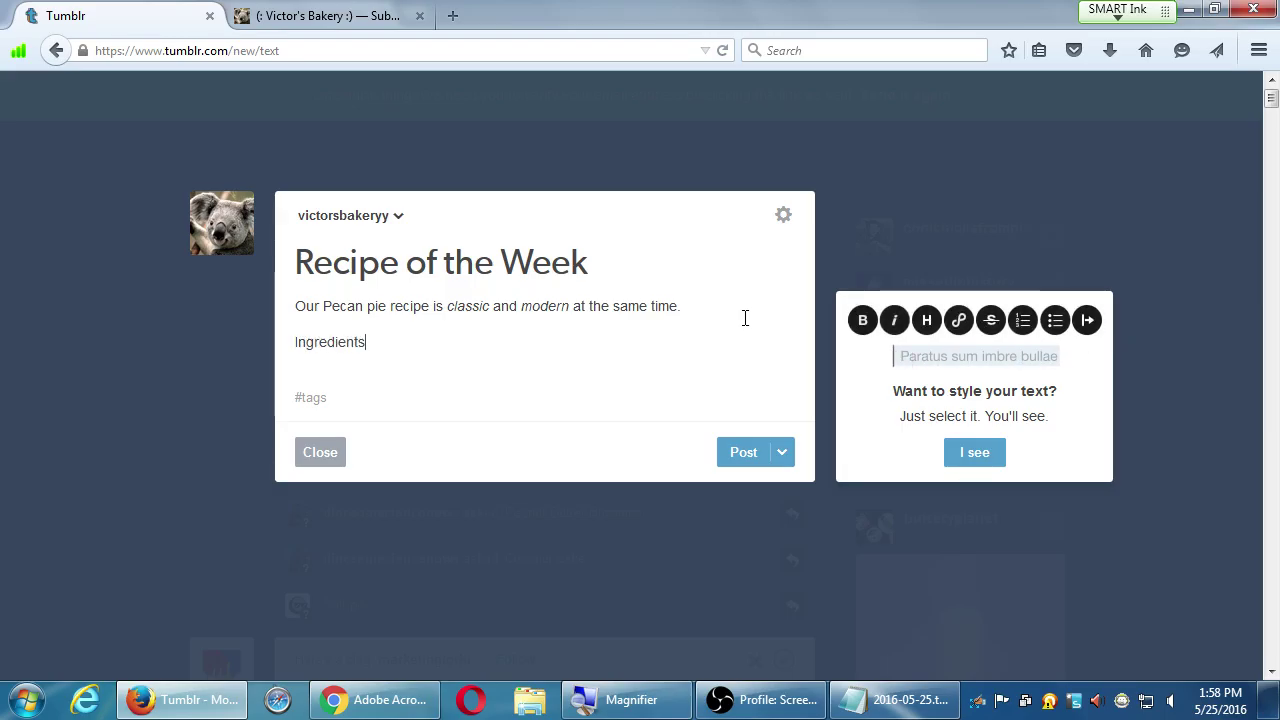
type("s")
key("Return")
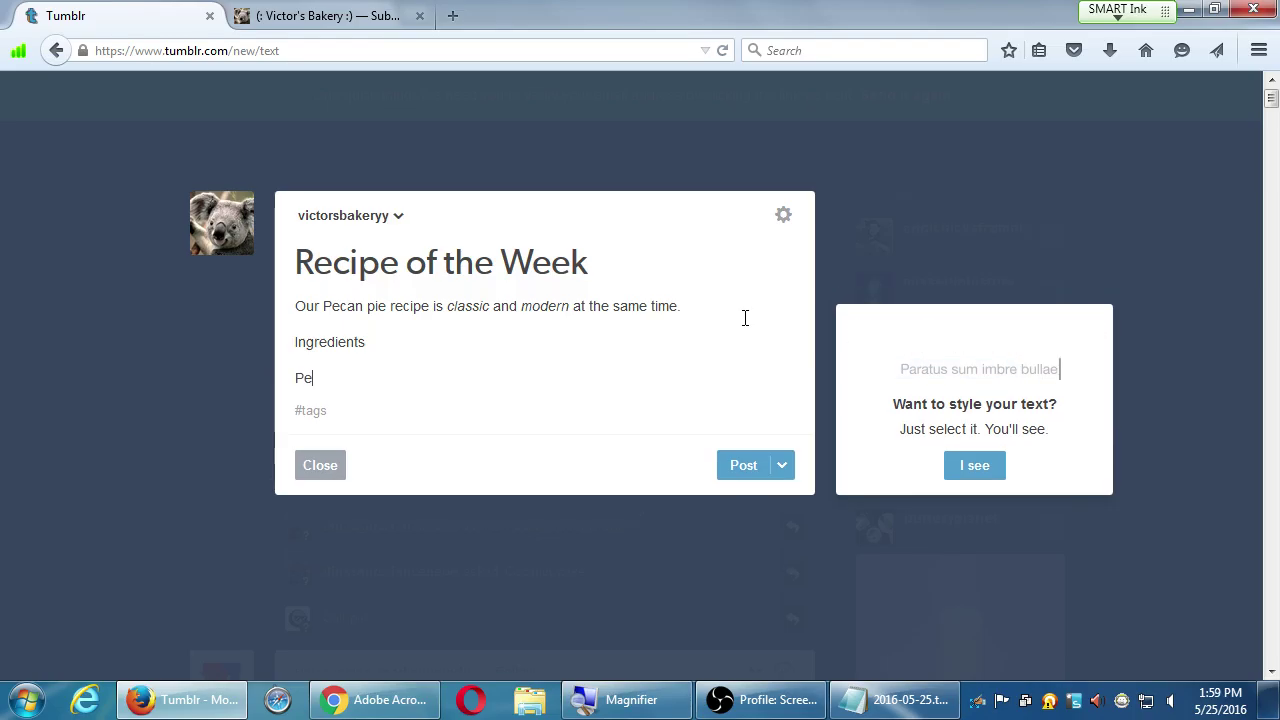
- Try bold and blockquote formatting on the "Ingredients" line, turning each off again
double_click(355, 341)
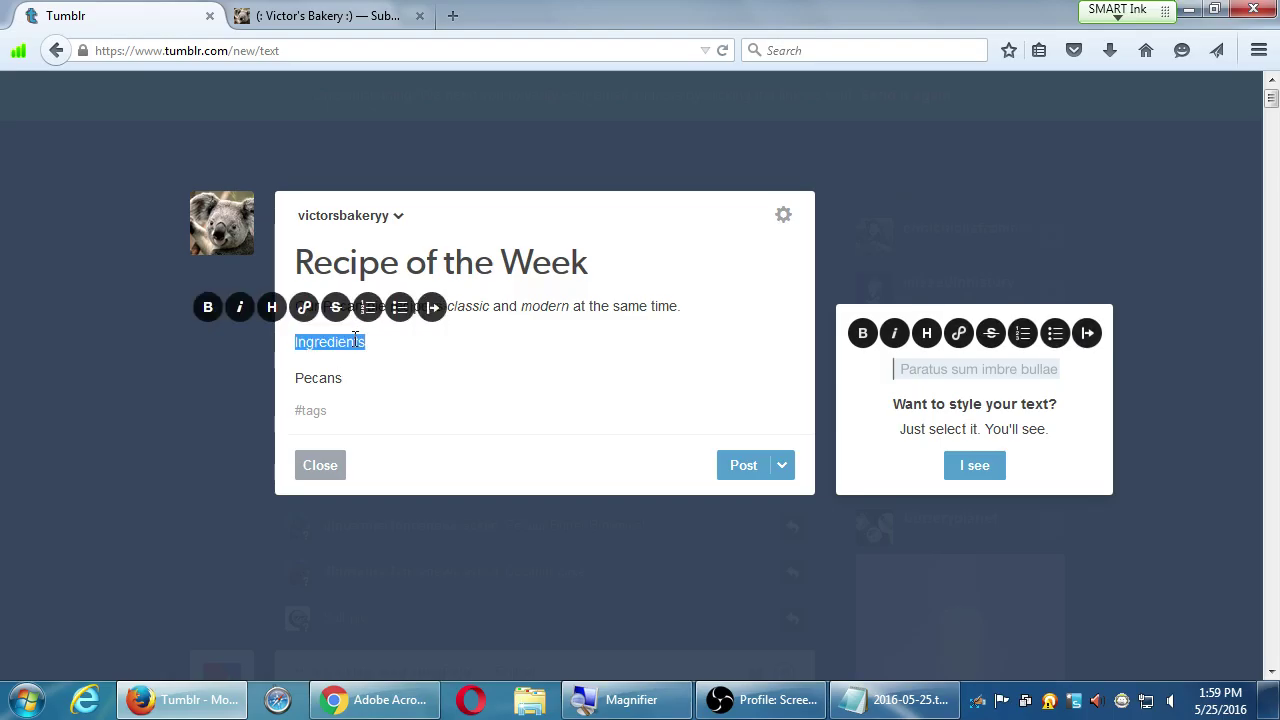
left_click(212, 314)
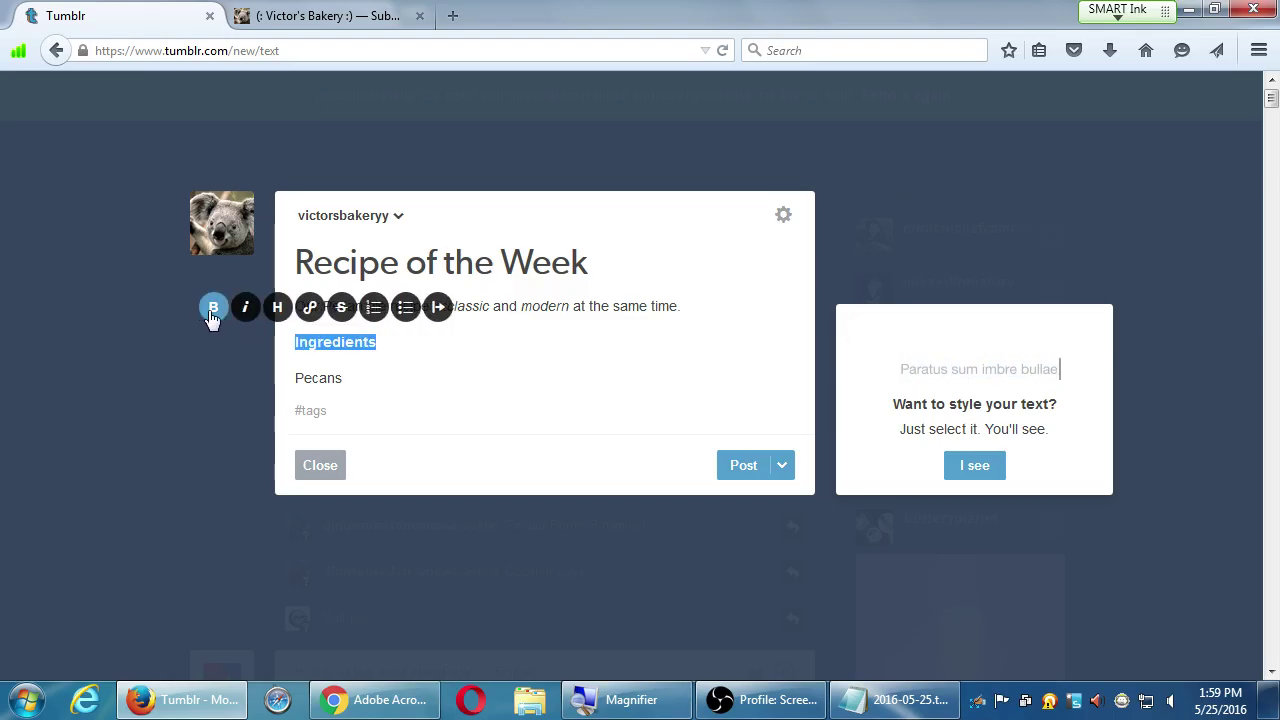
left_click(212, 310)
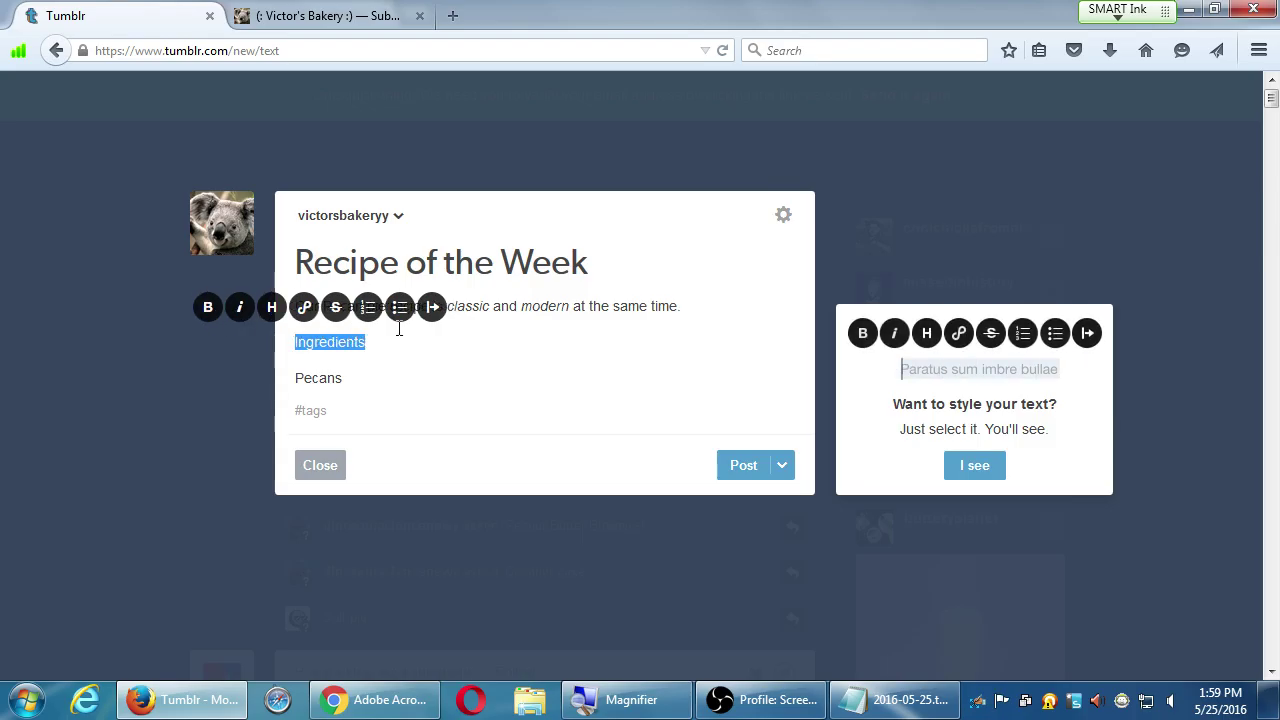
left_click(432, 314)
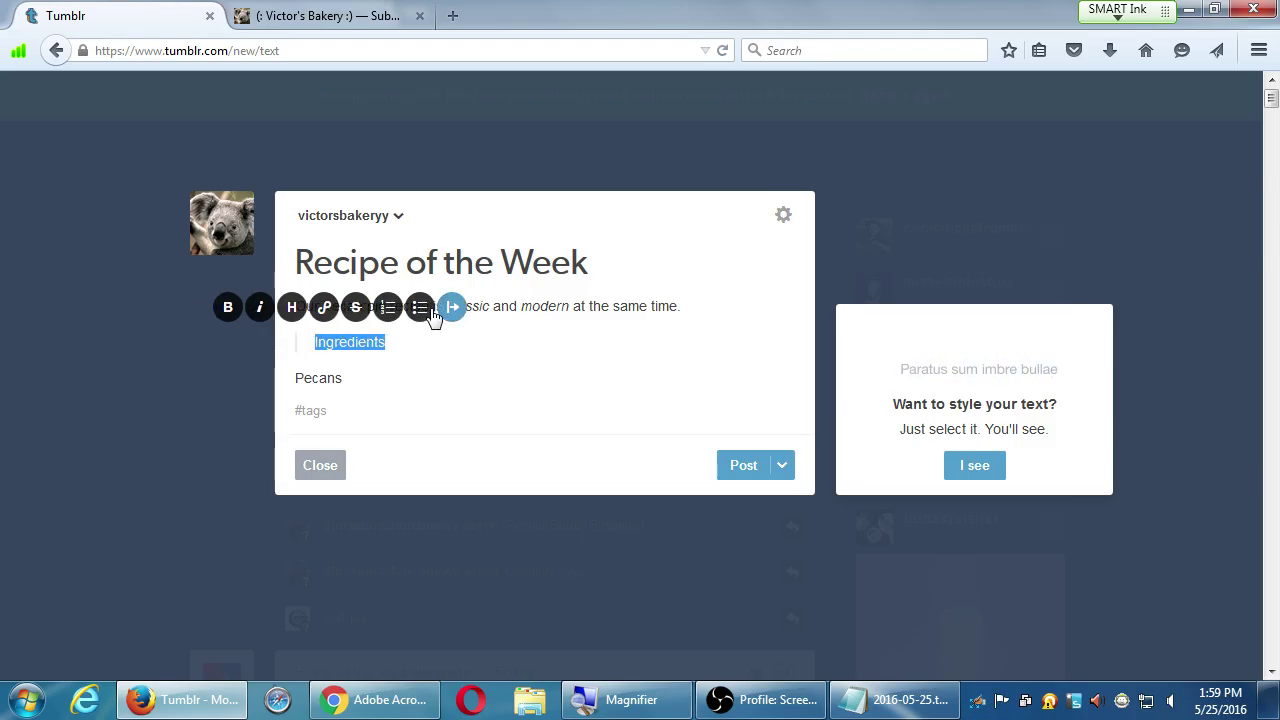
left_click(454, 312)
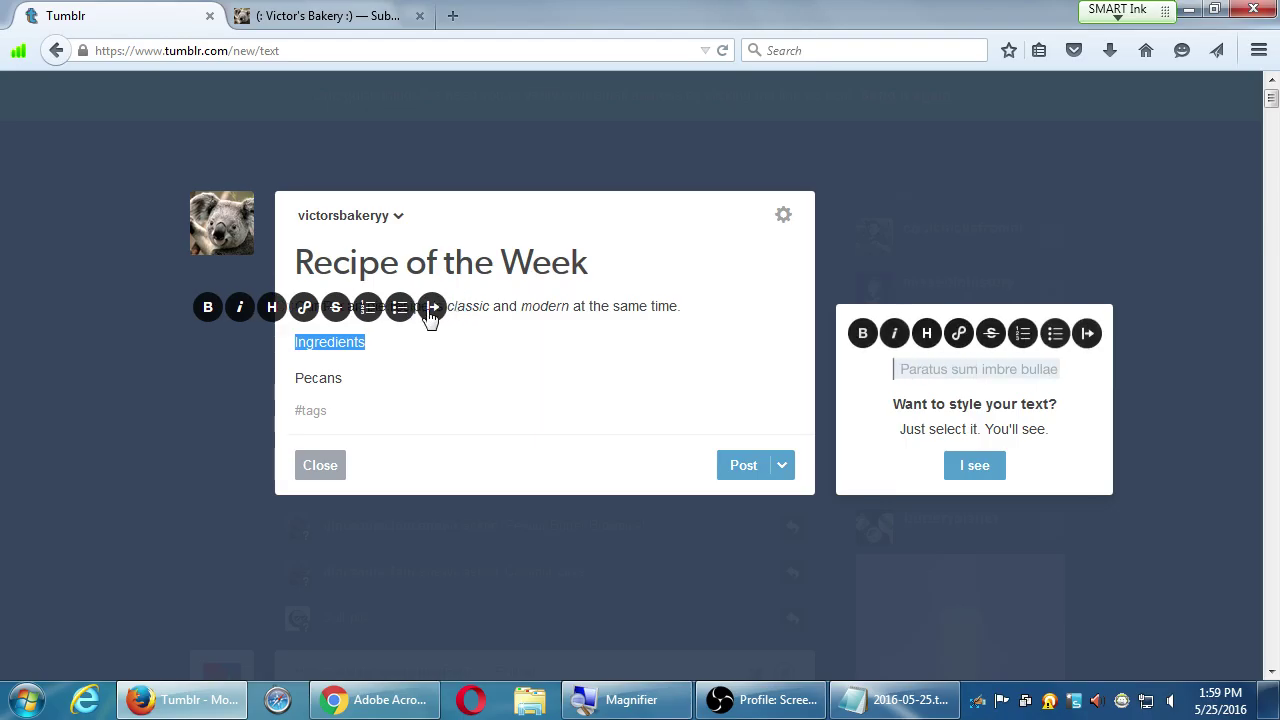
left_click(432, 312)
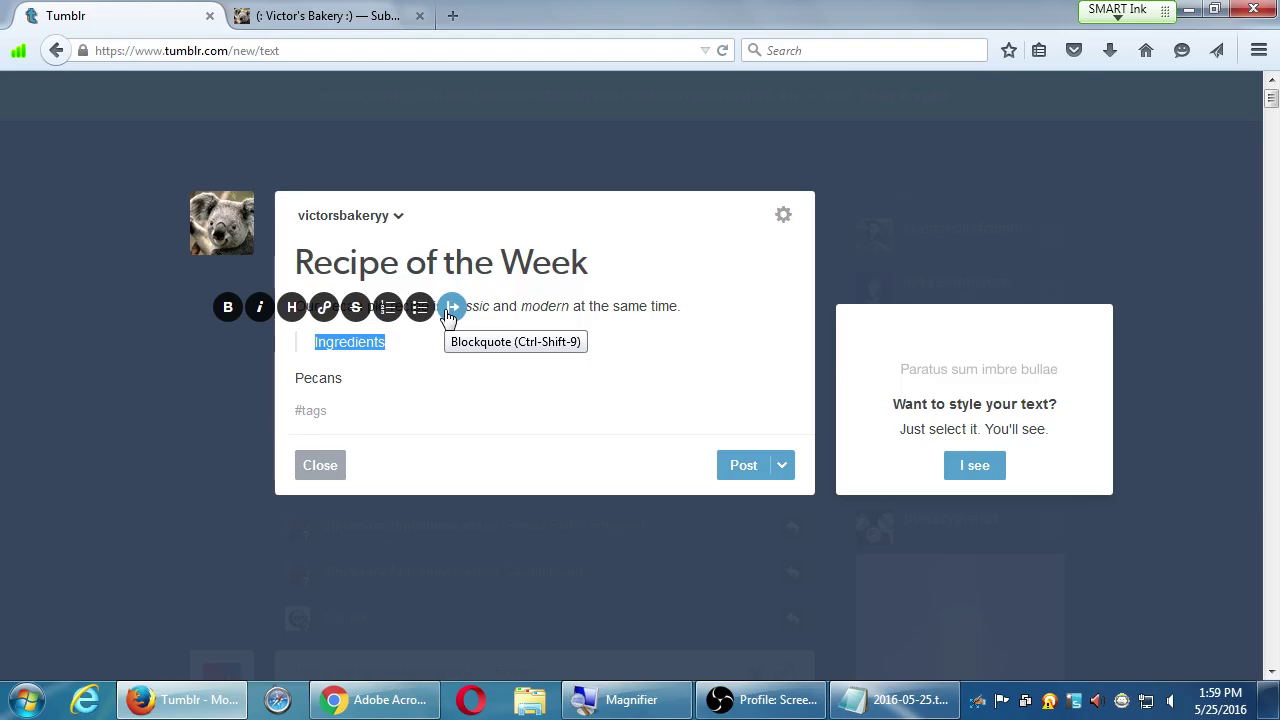
left_click(449, 312)
- Try replacing the "Ingredients" line with a horizontal divider, removing the divider again
key("BackSpace")
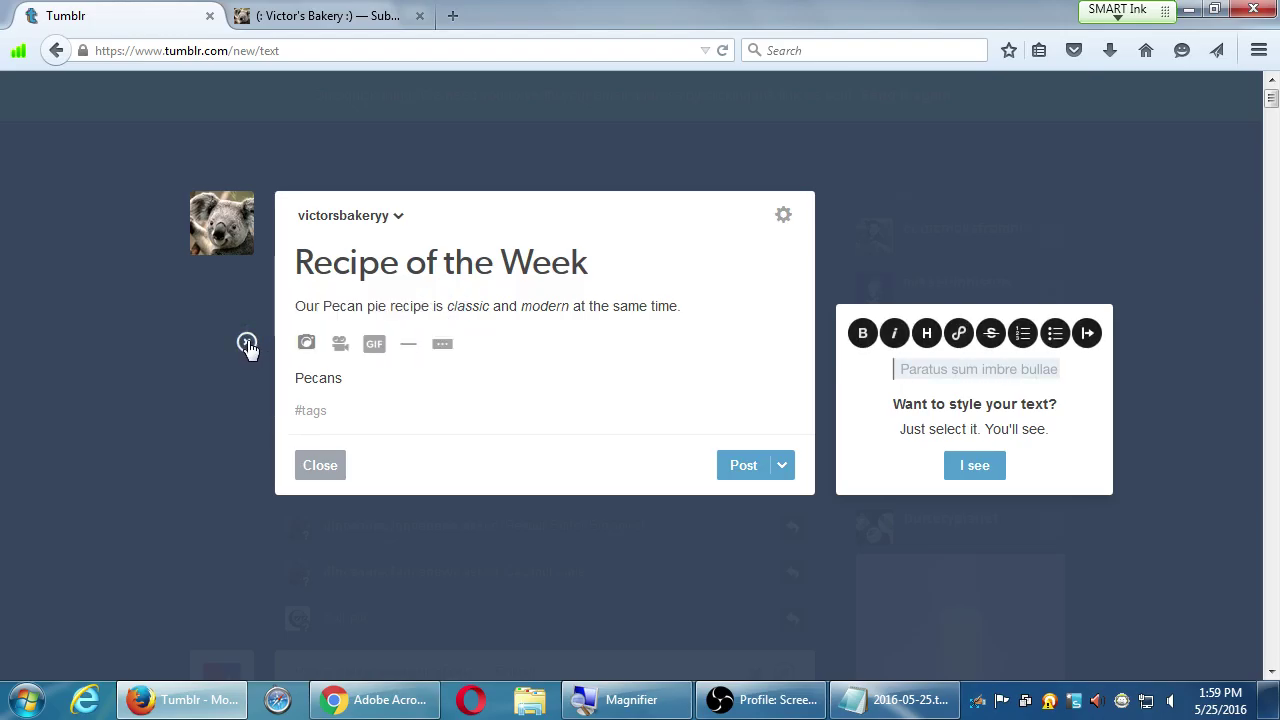
left_click(408, 344)
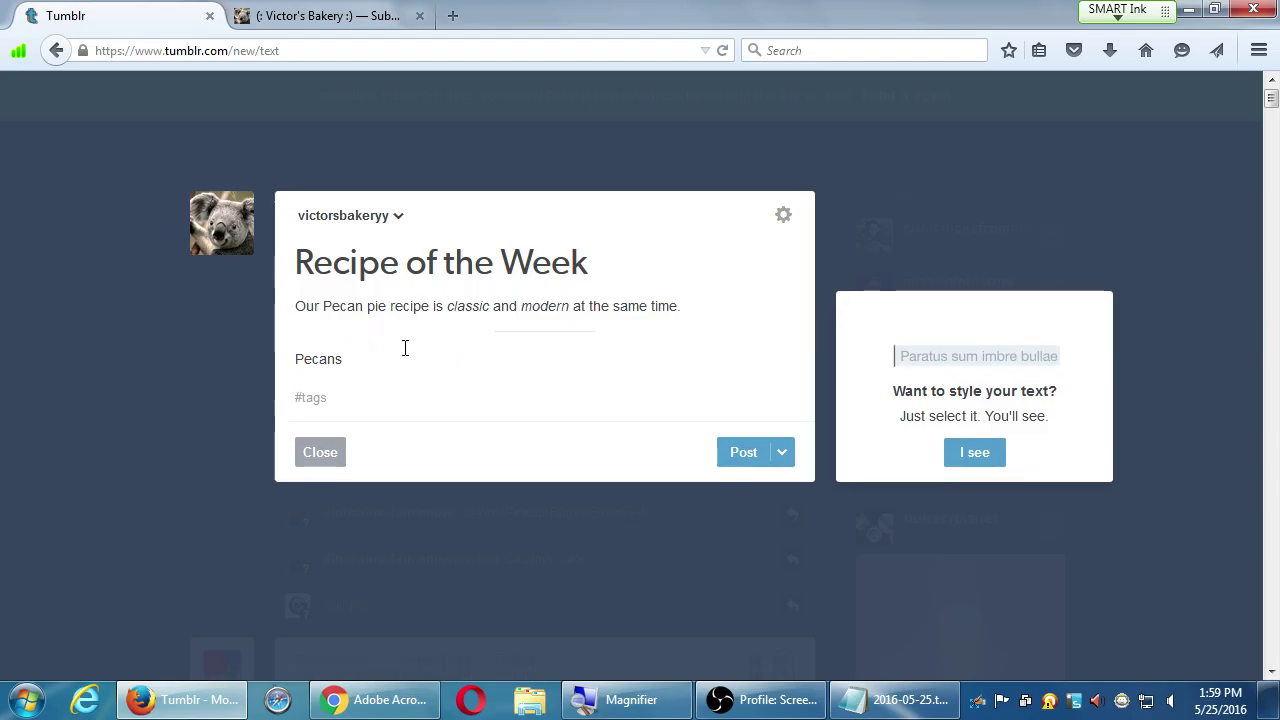
key("Return")
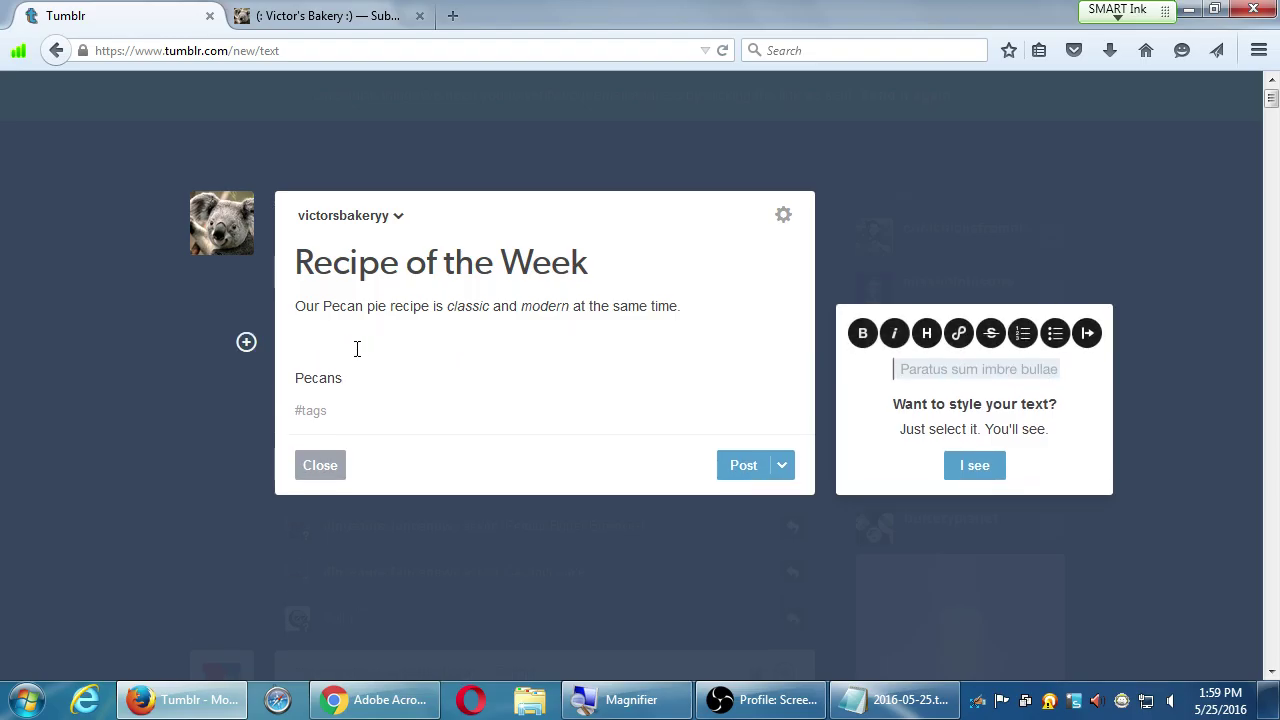
- Write "Ingredients" again in bold and build a bulleted list below it with "Pecans" and "Corn Syrup"
type("Ingredients")
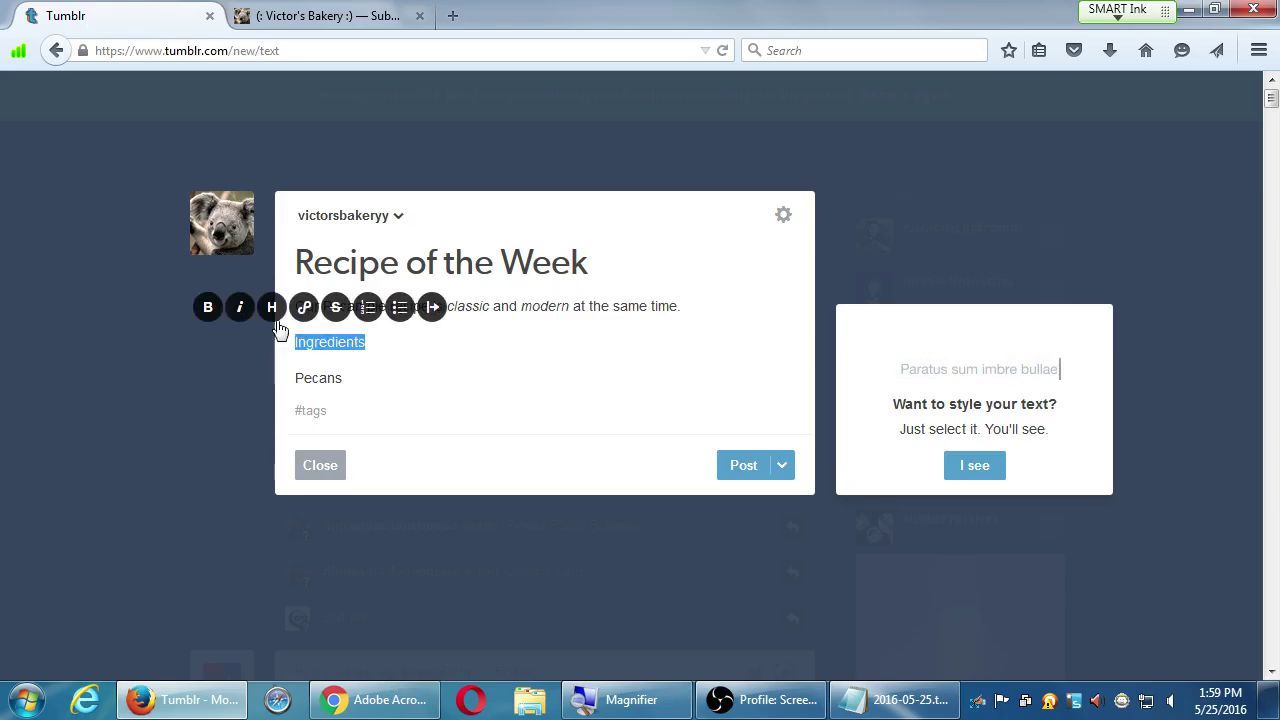
left_click(209, 308)
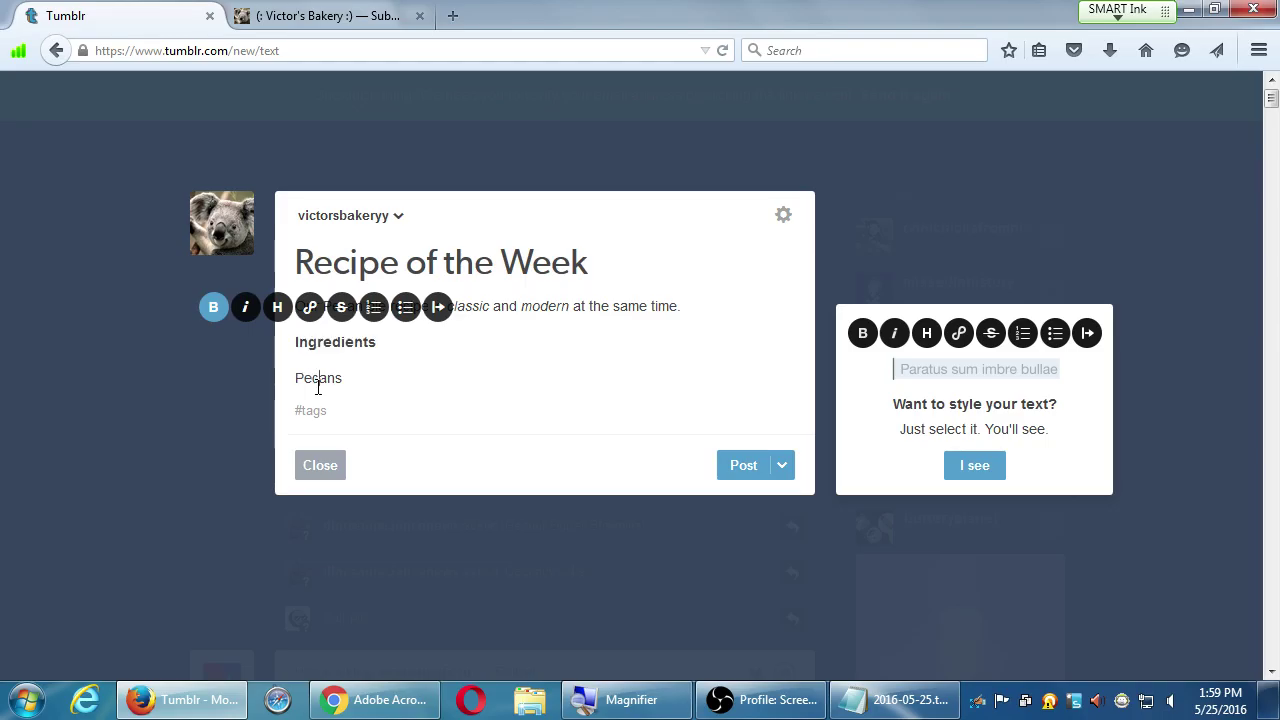
double_click(318, 386)
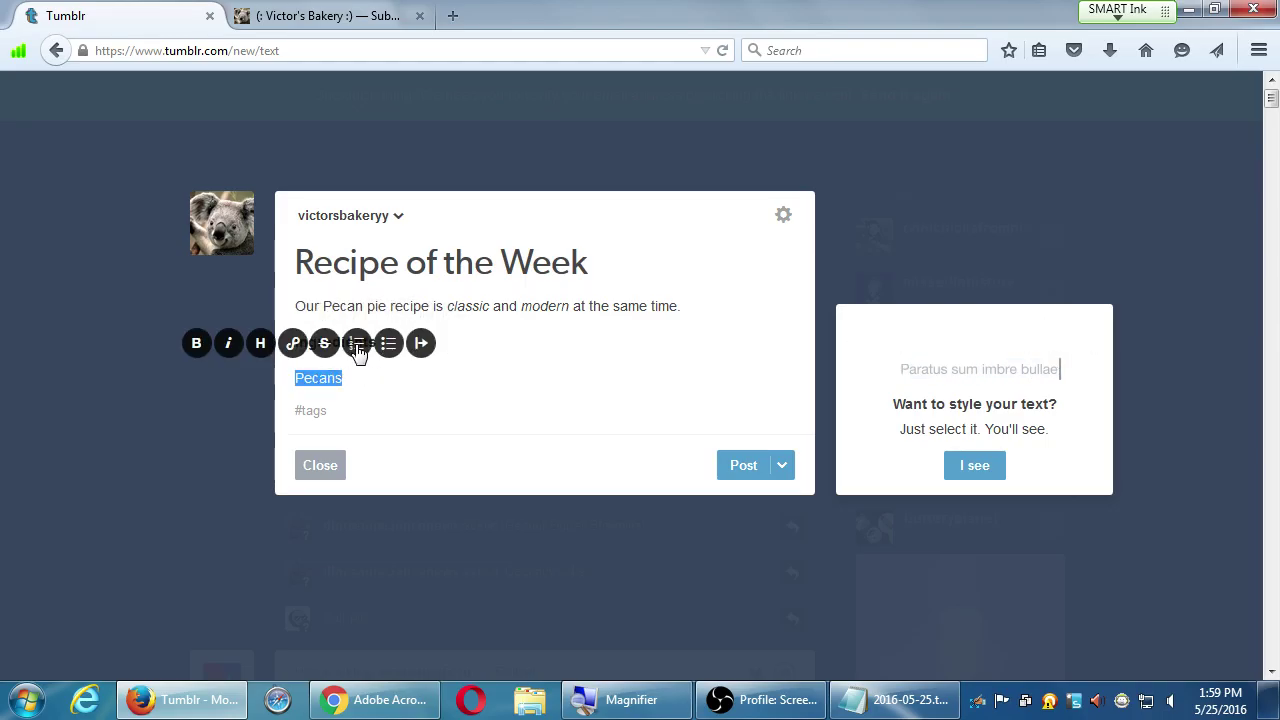
left_click(388, 343)
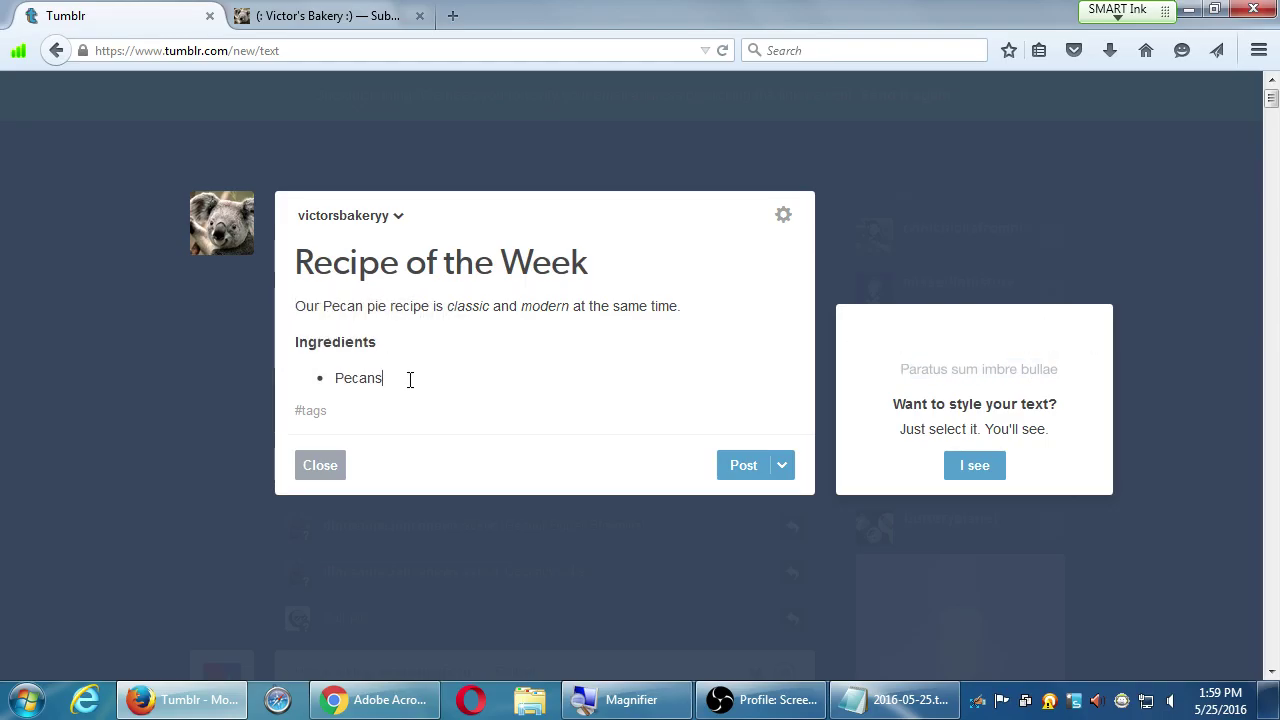
key("Return")
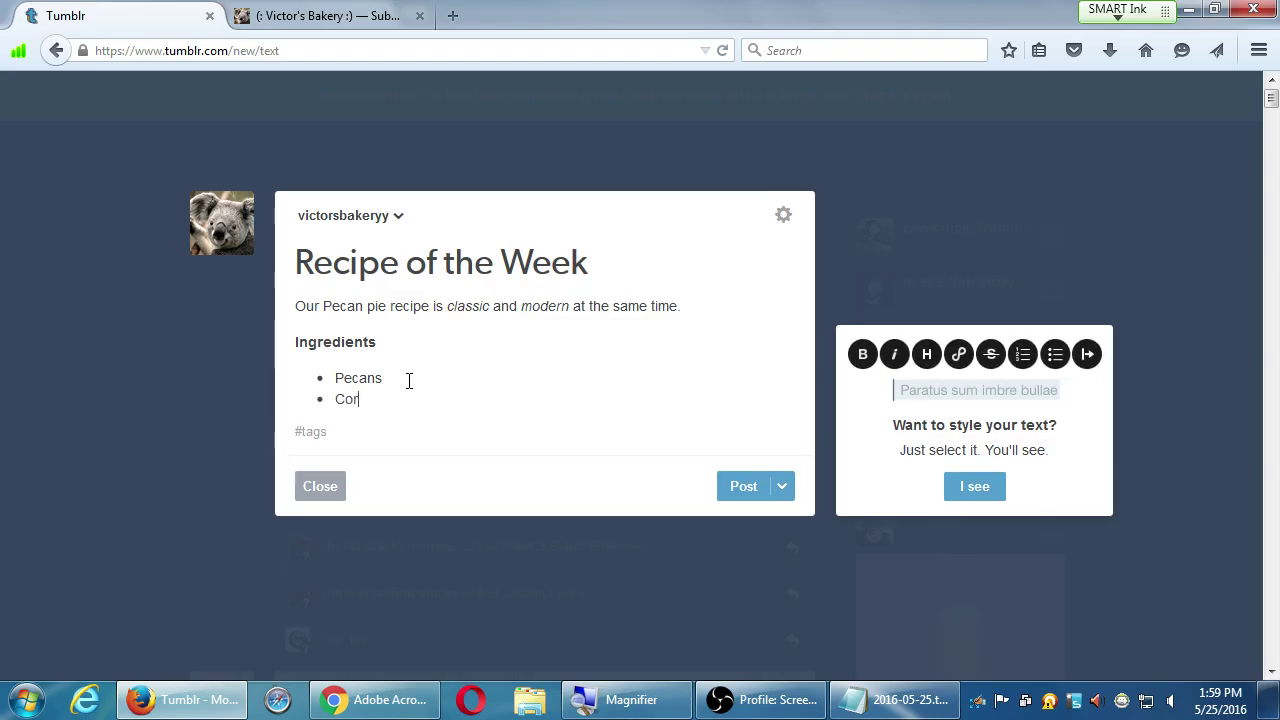
type("Corn Syrup")
key("Return")
key("Return")
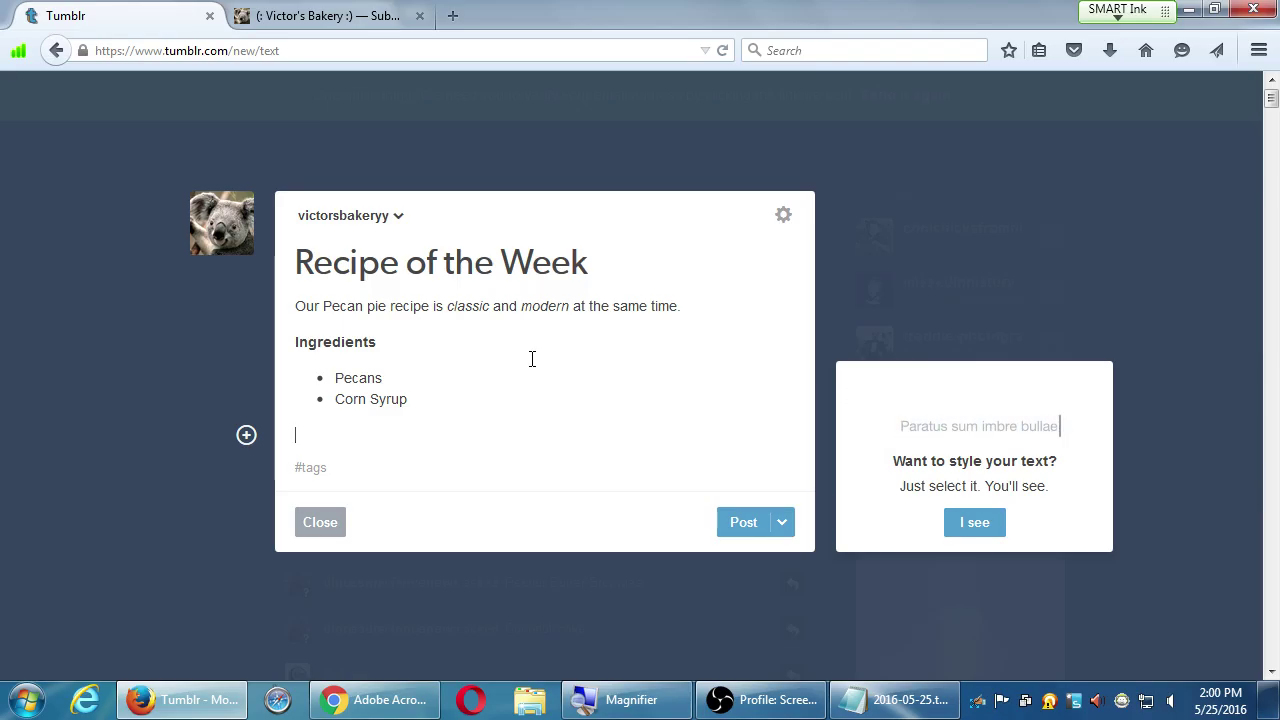
- Delete the entire body text of the post, keeping only the title
key("shift+Up")
key("shift+Up")
key("shift+Up")
key("shift+Up")
key("BackSpace")
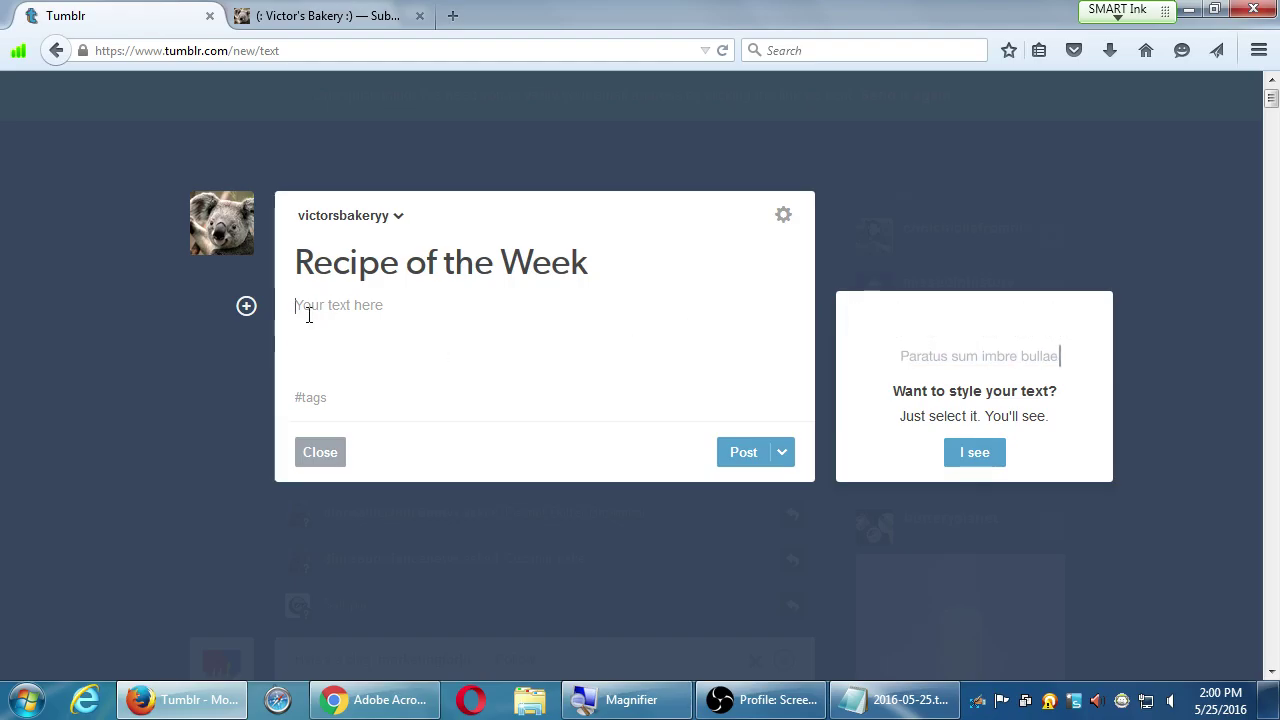
- Search the GIFs for "cake" and insert the cartoon chocolate cake GIF below the title
left_click(247, 308)
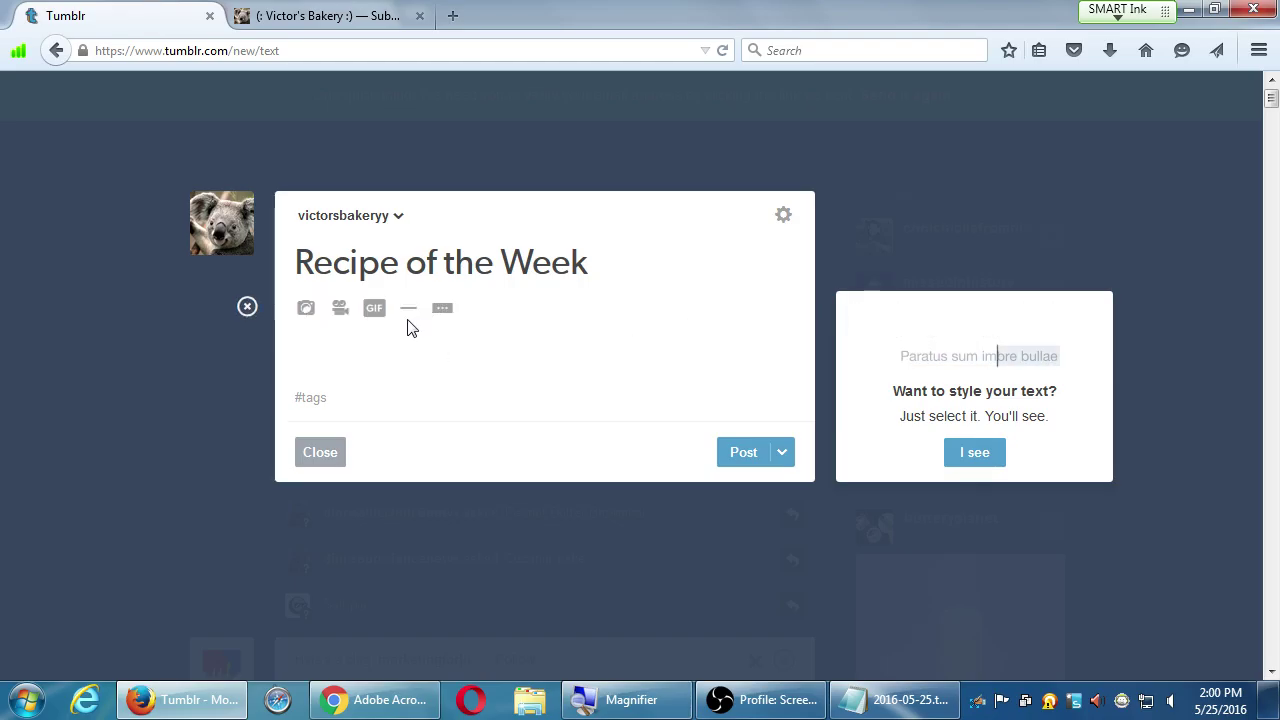
left_click(375, 310)
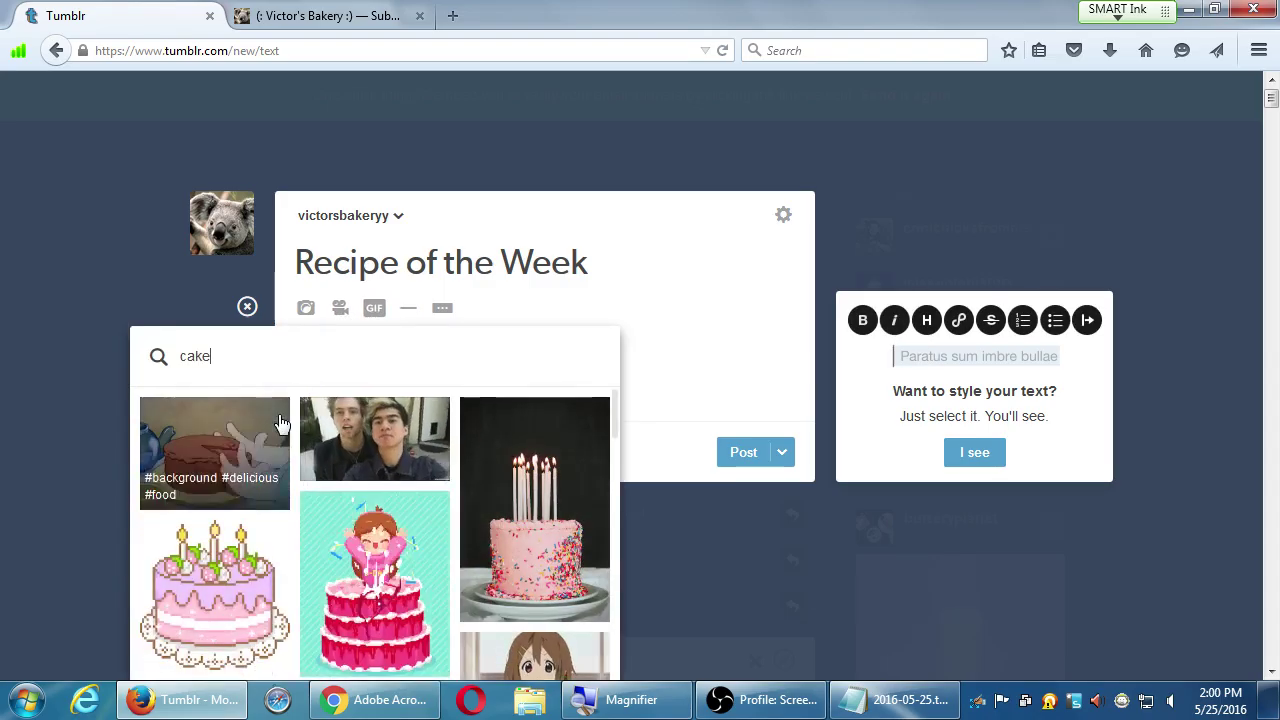
left_click(236, 438)
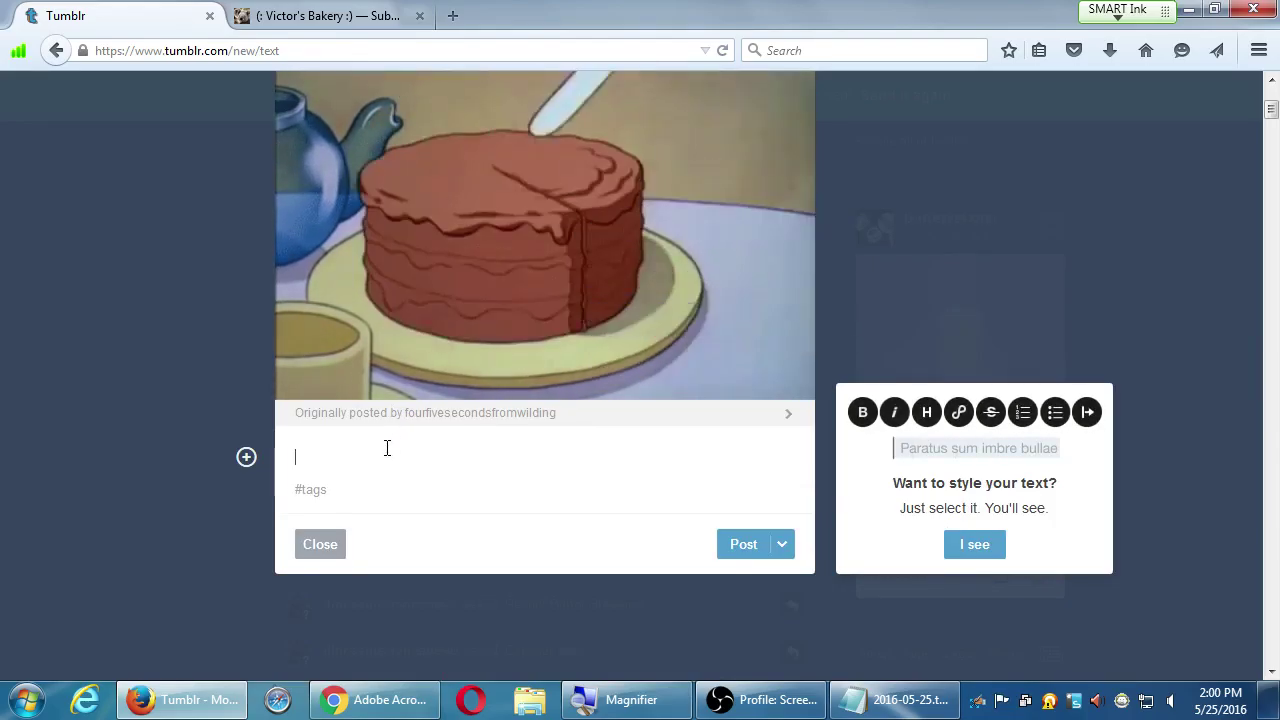
- Write "Check out our new recipe. You can't get only one piece!" below the GIF
type("Our n")
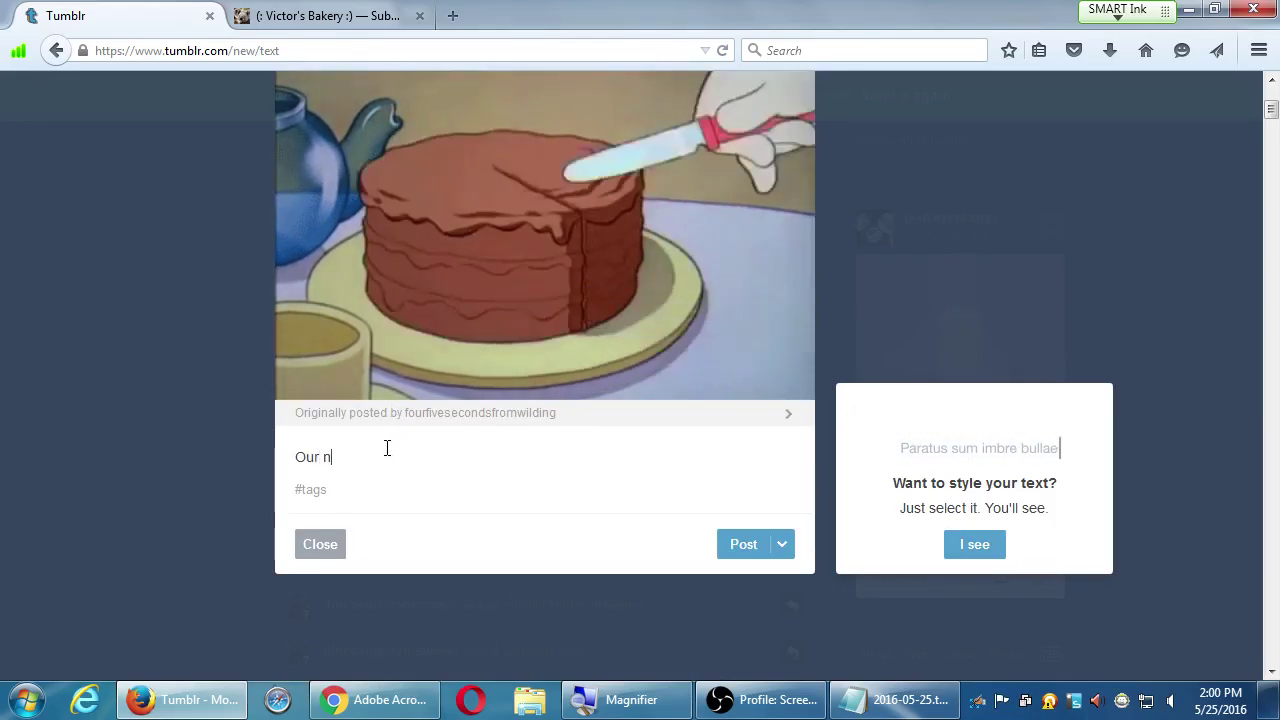
key("BackSpace")
key("BackSpace")
key("BackSpace")
key("BackSpace")
key("BackSpace")
type("Check out our nee")
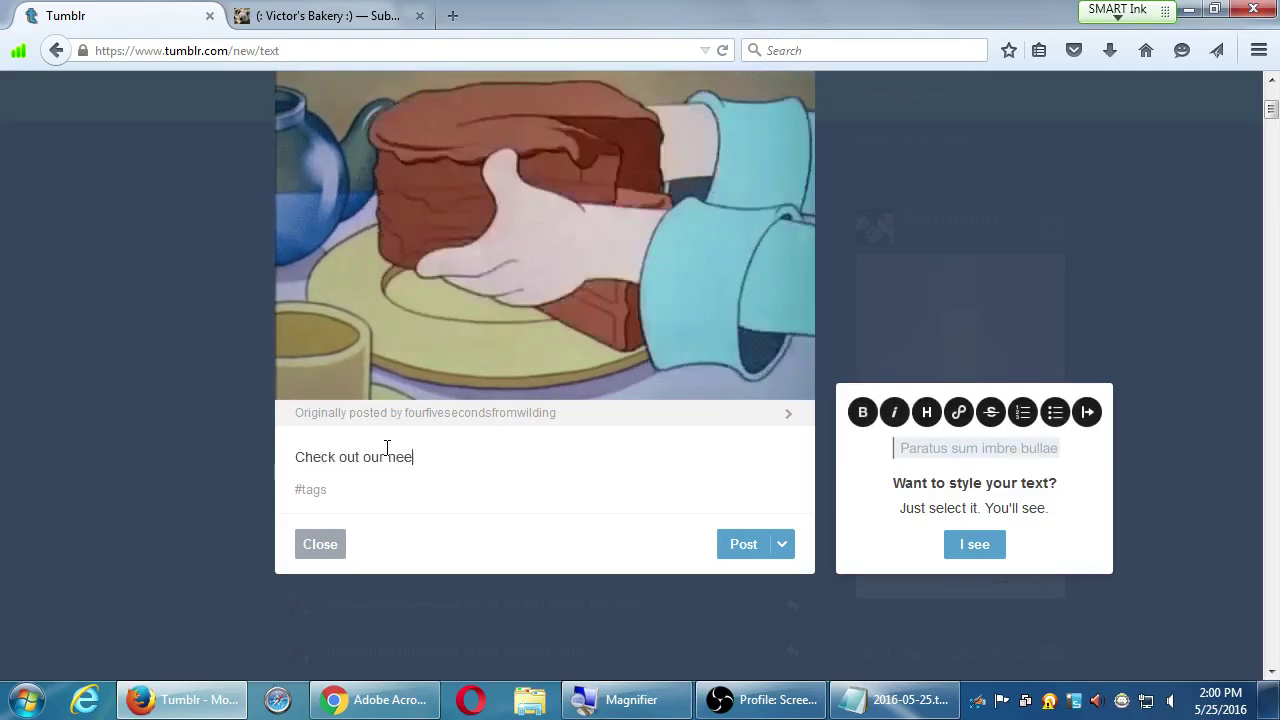
key("BackSpace")
type("w ")
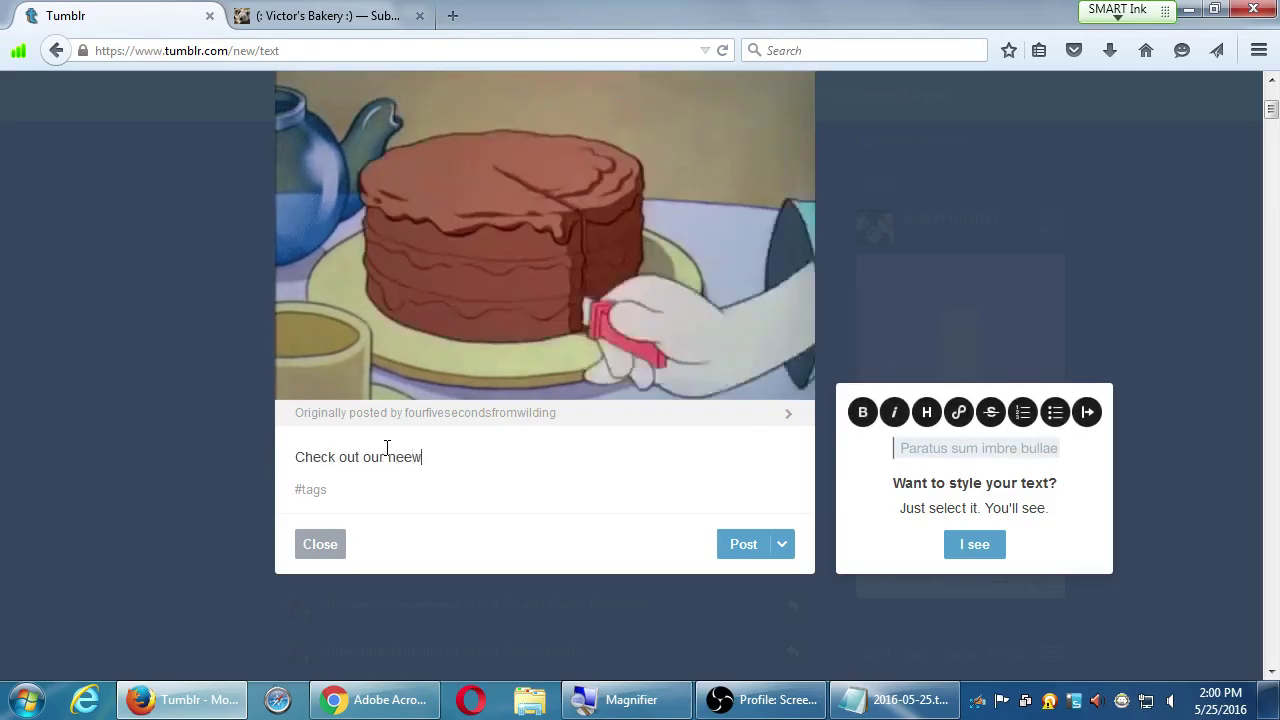
type("recipe. ")
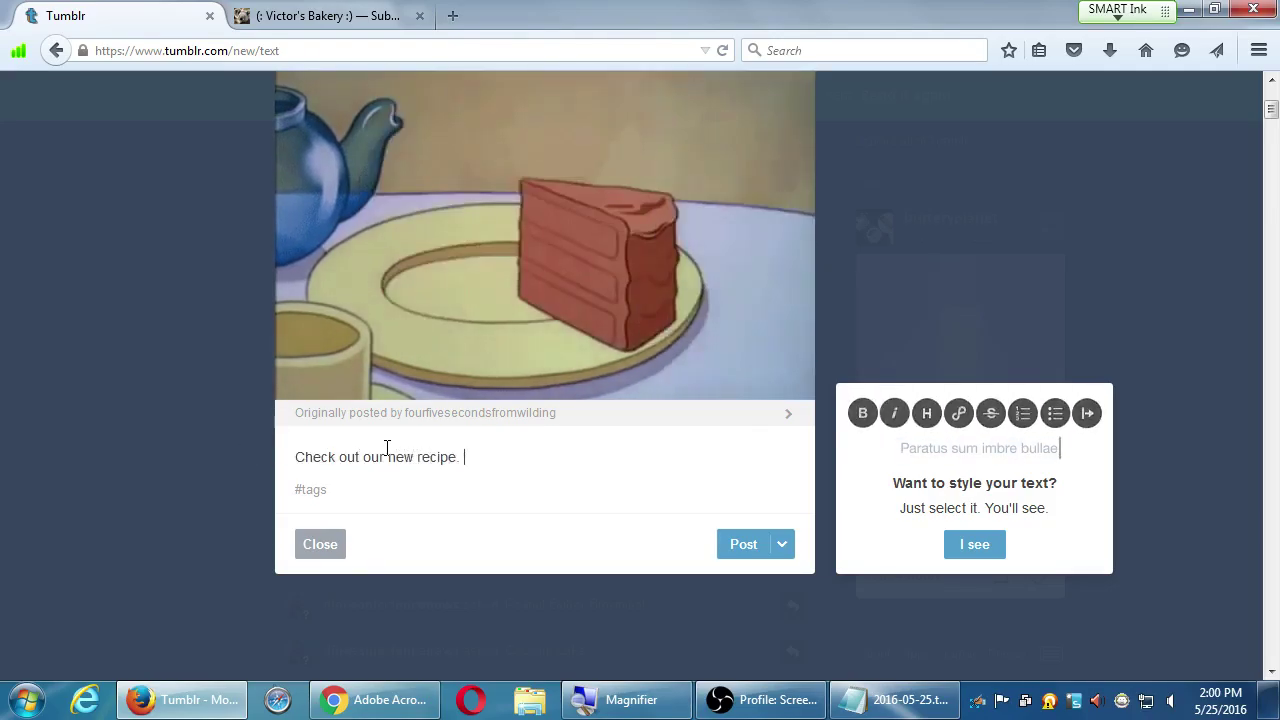
type("You can't ")
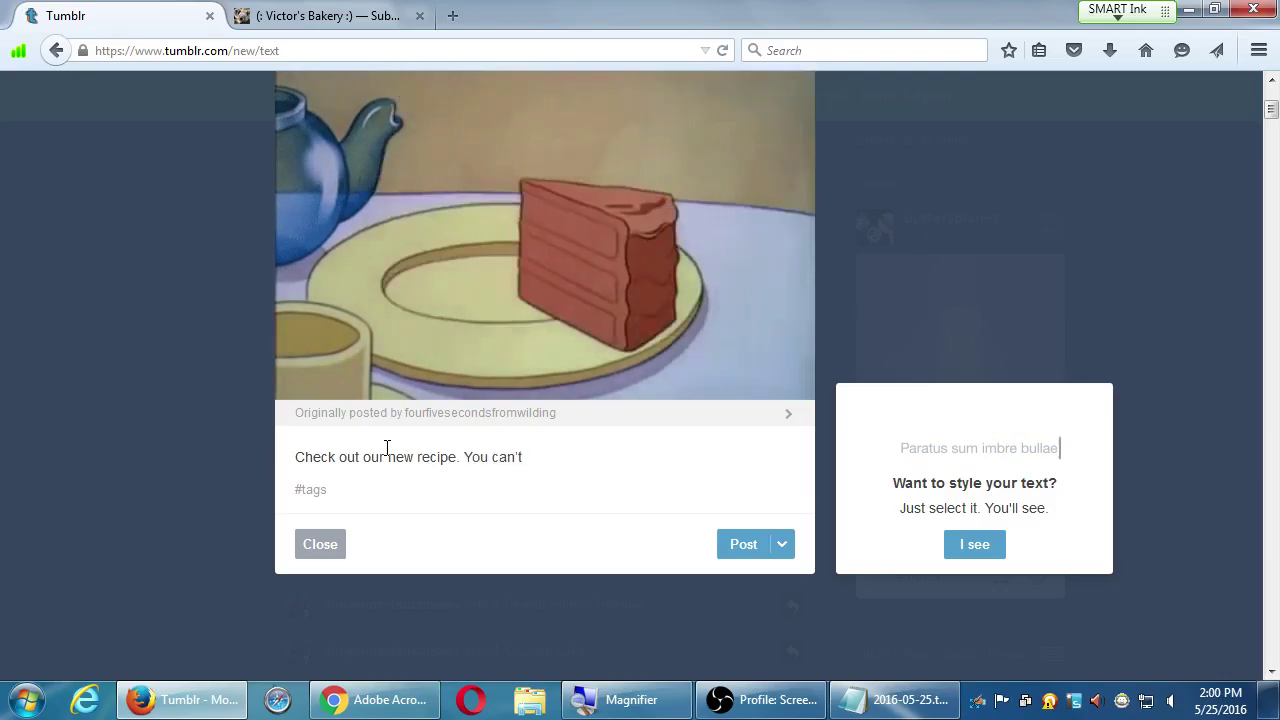
type("get ")
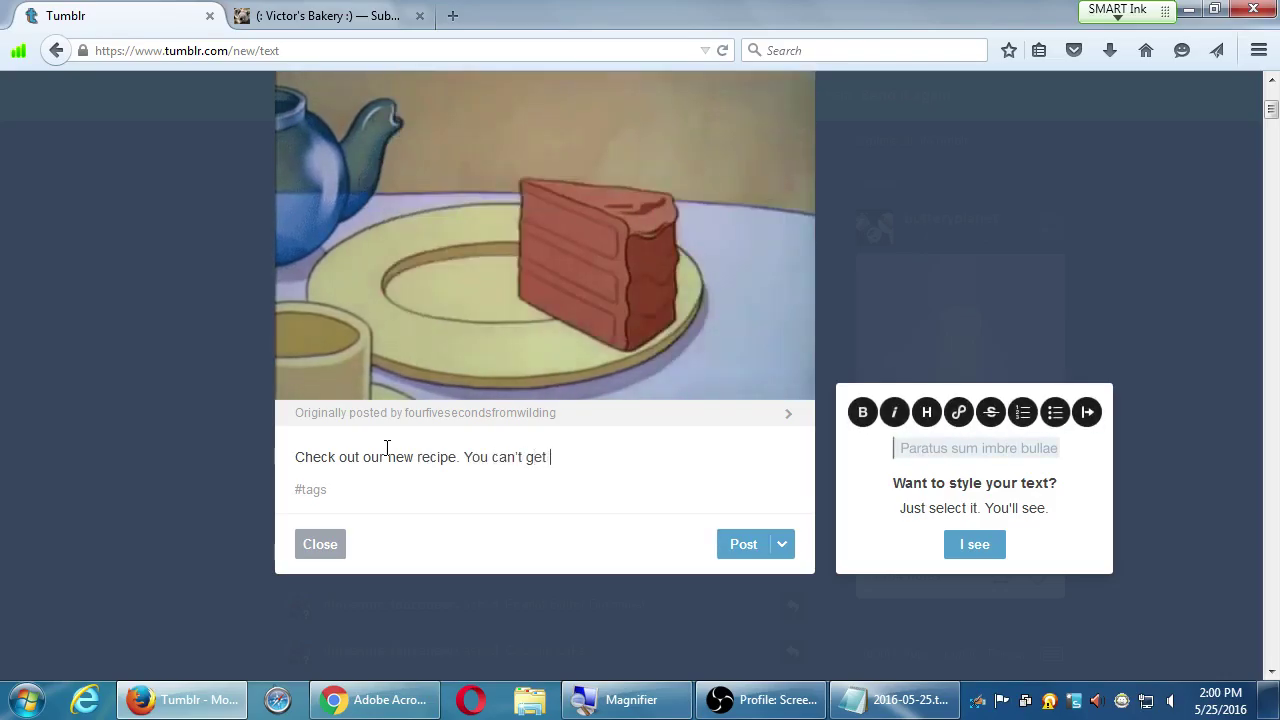
type("only one piece!")
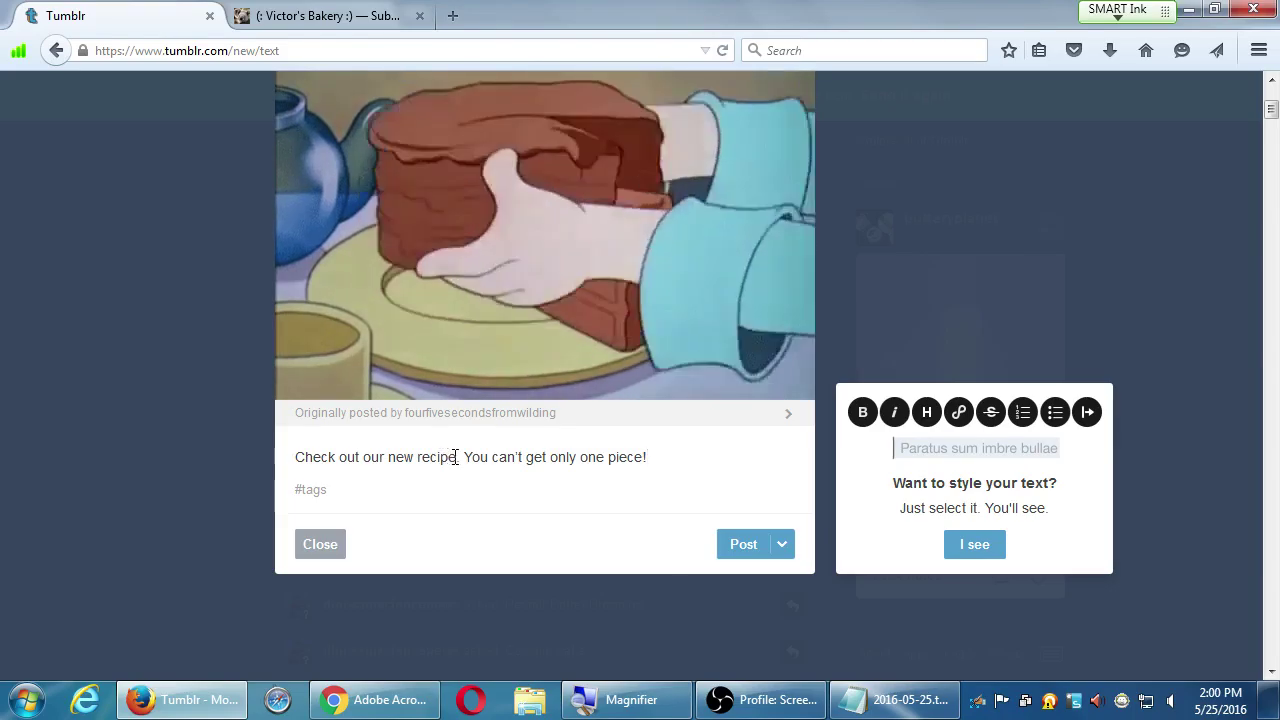
left_click_drag(456, 457, 294, 467)
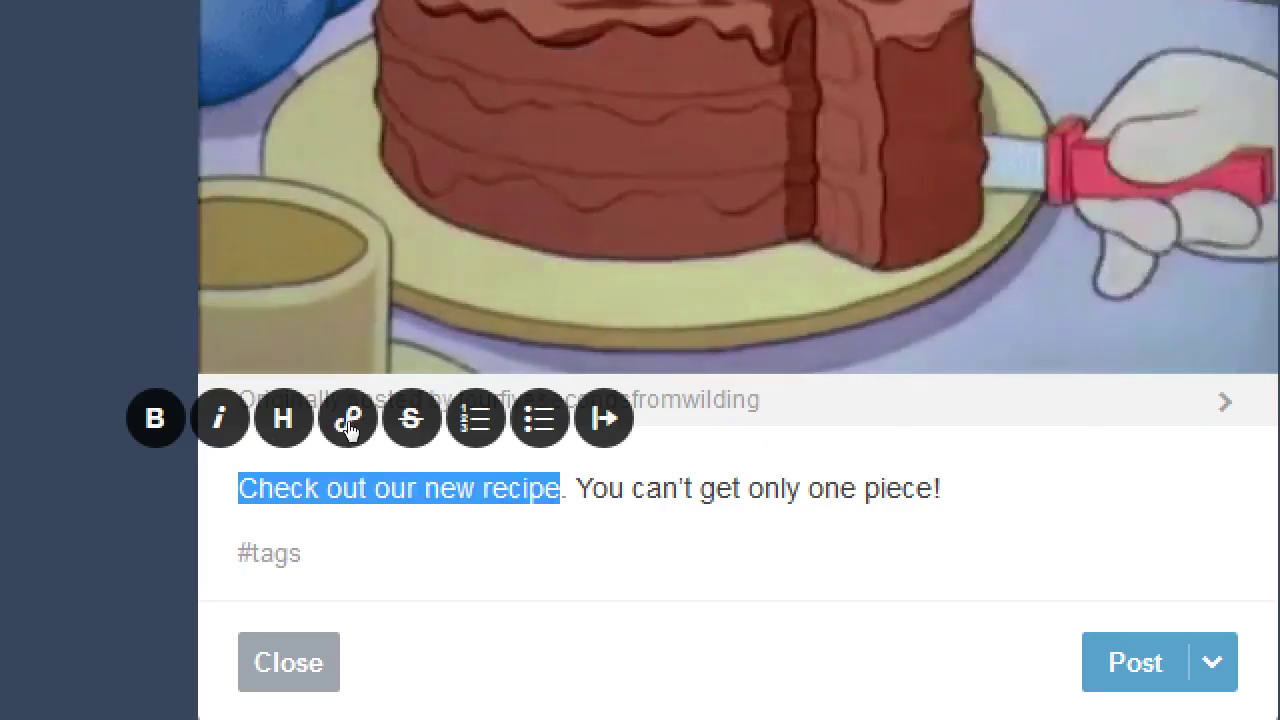
left_click(347, 422)
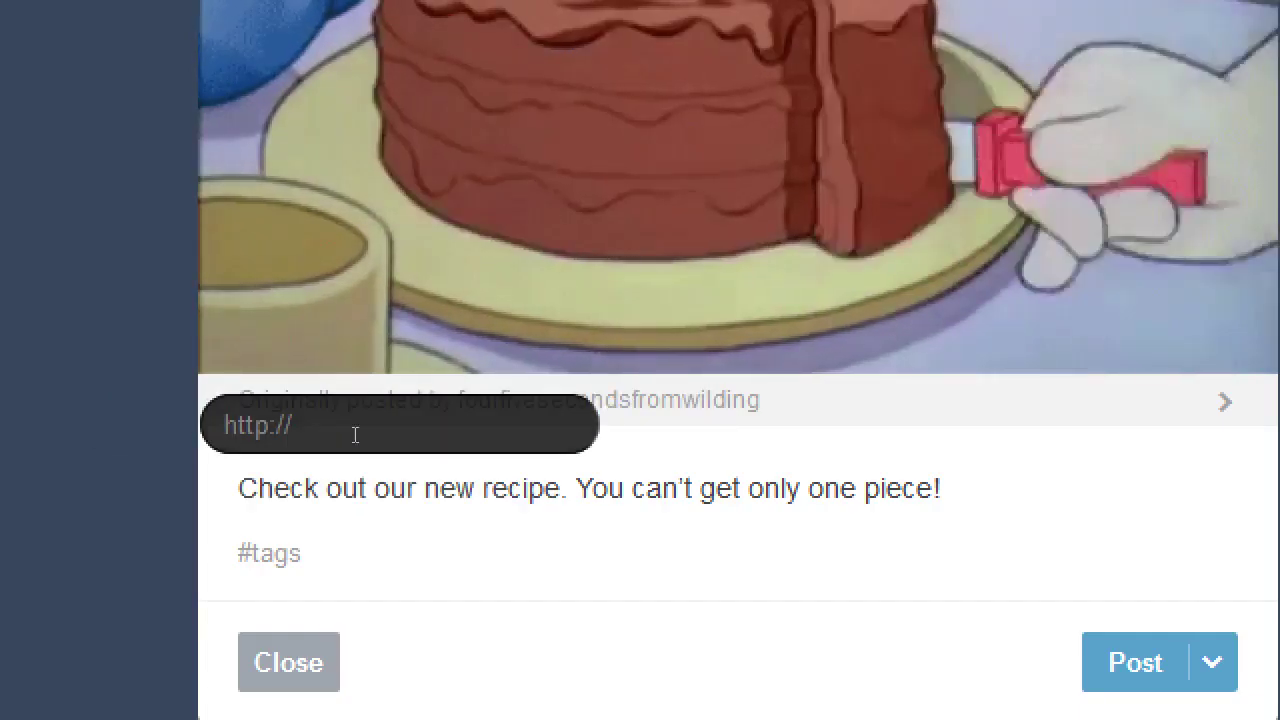
type("http")
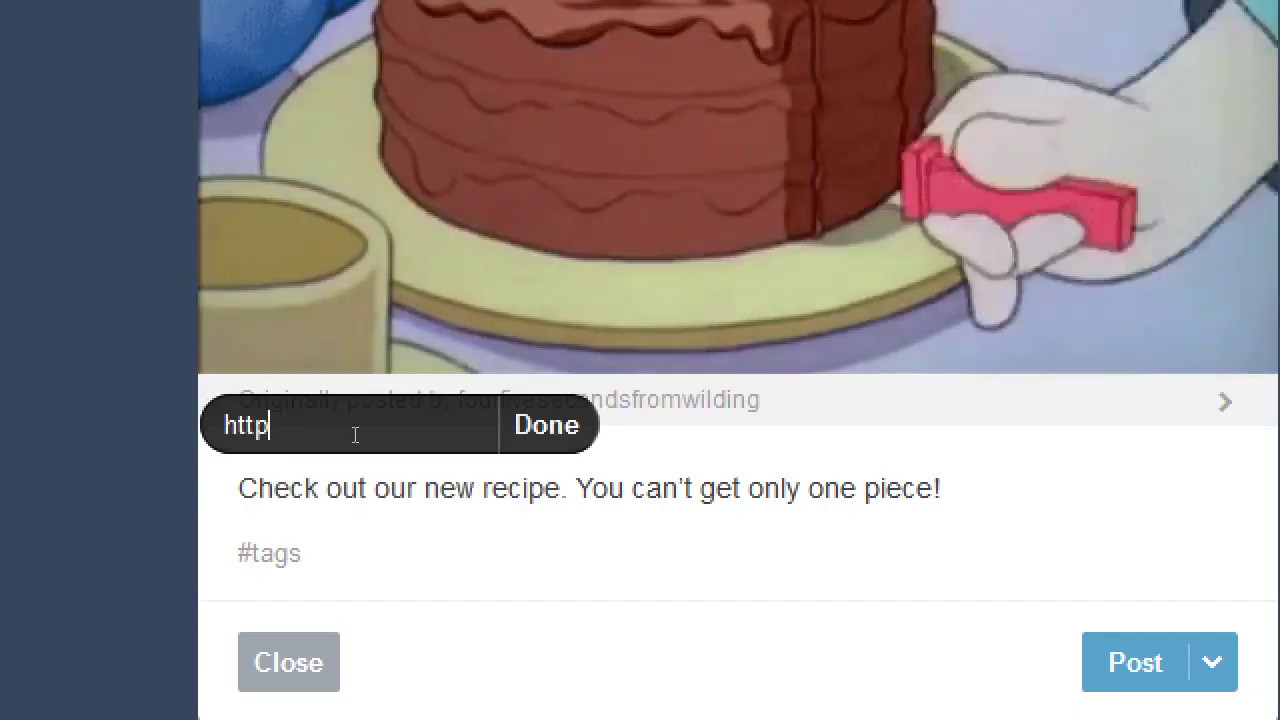
type("://vi")
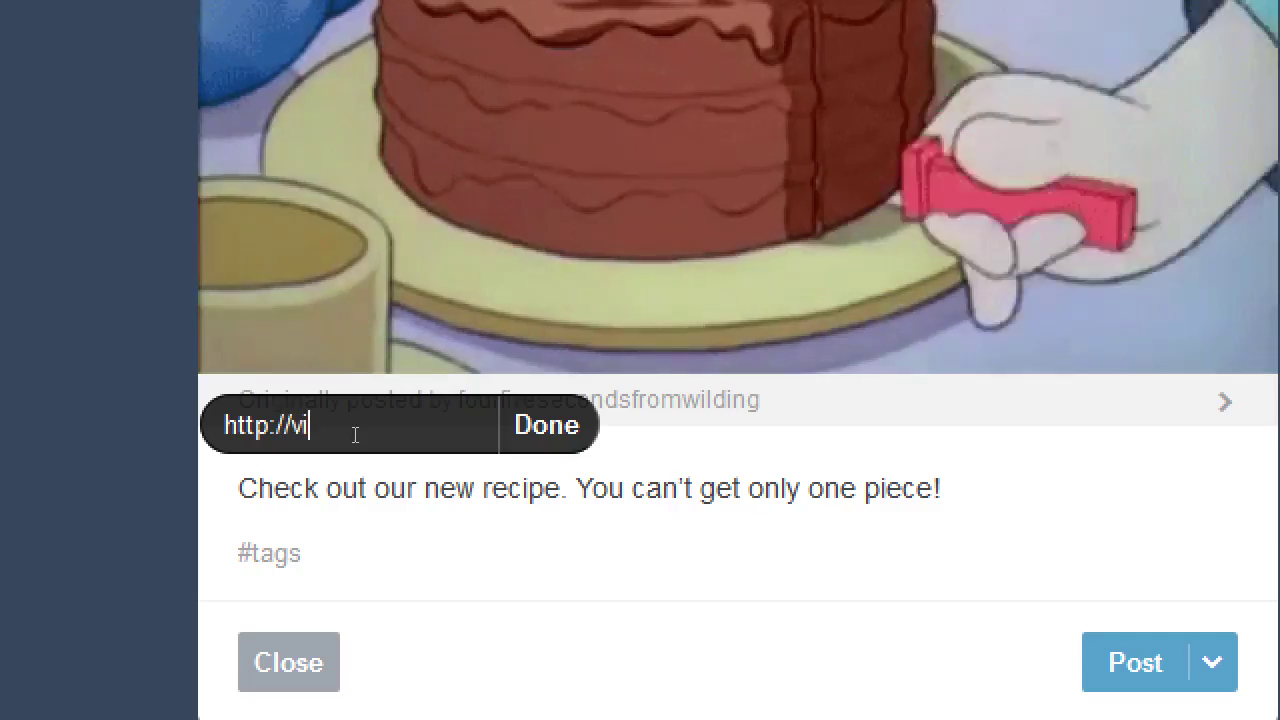
key("BackSpace")
type("baker.")
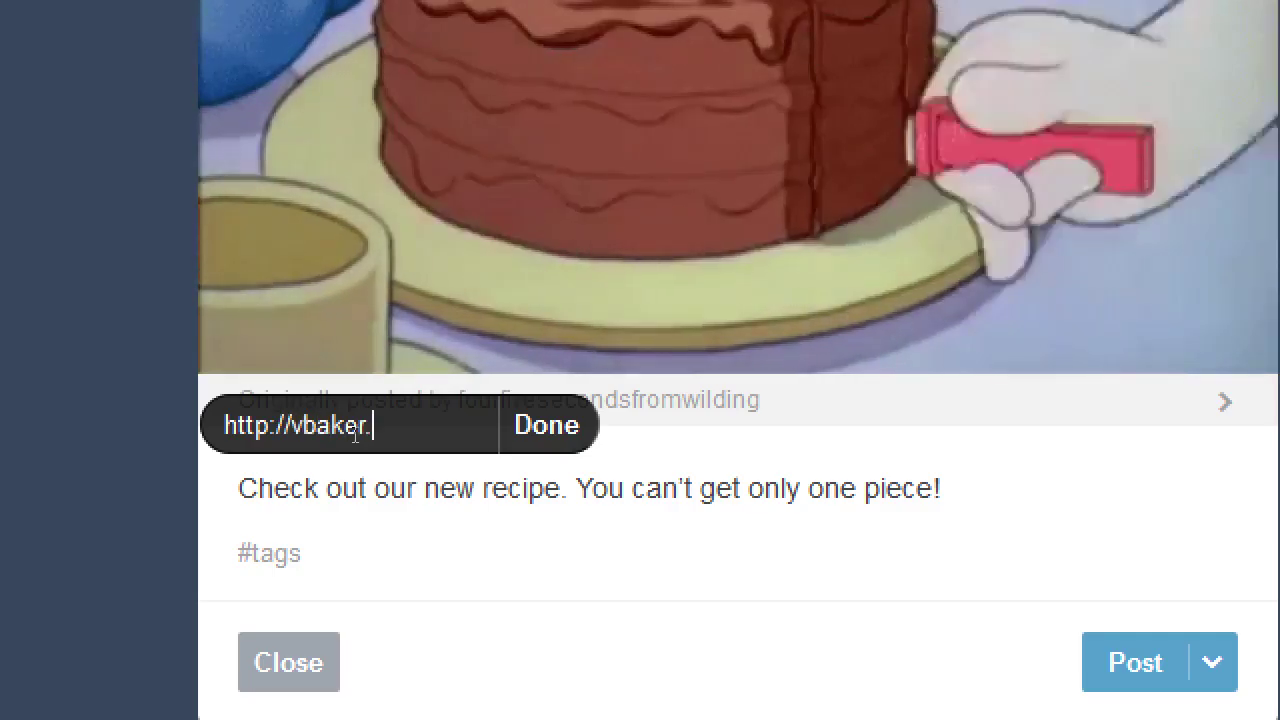
type("wordprss.com")
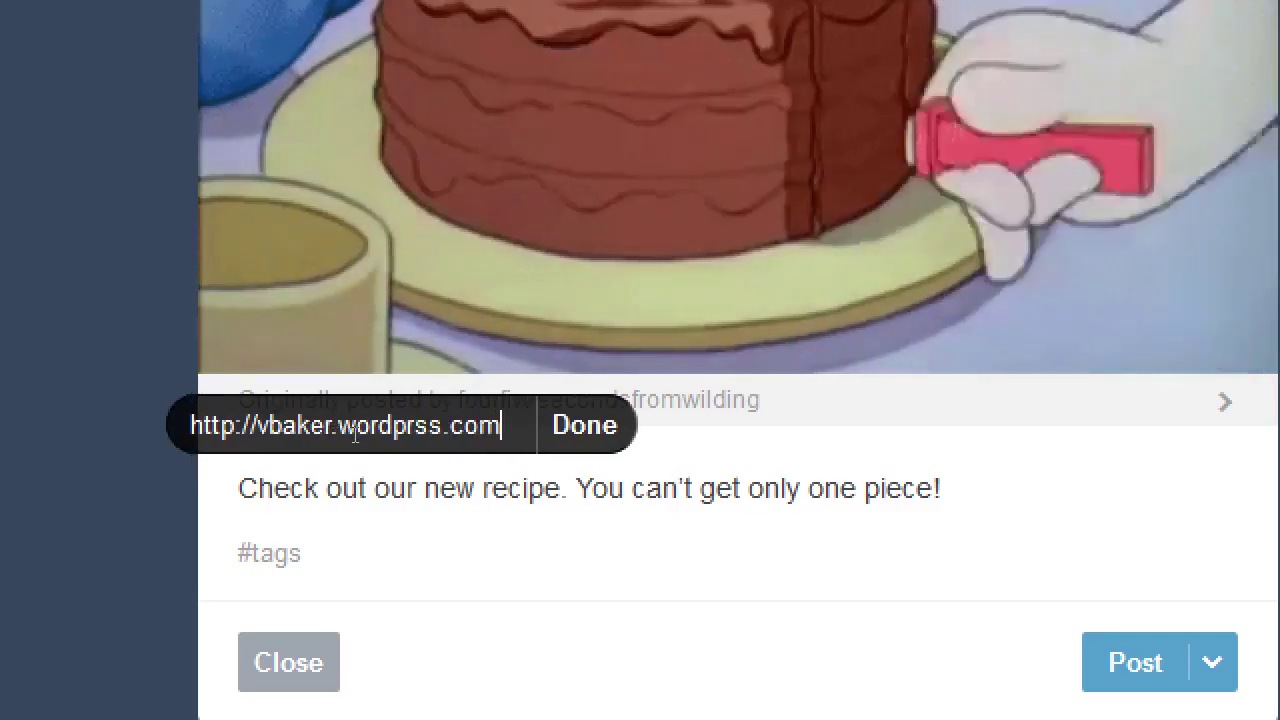
key("Left")
key("Left")
key("Left")
key("Left")
key("Left")
key("Left")
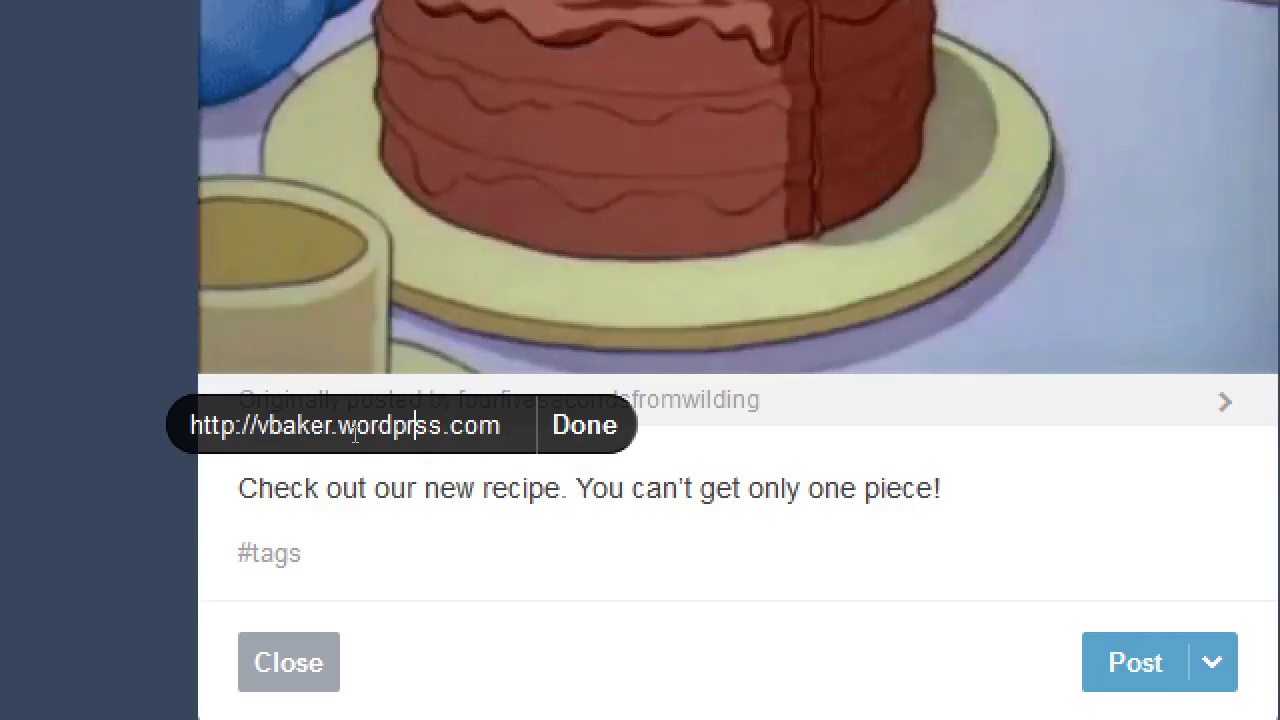
type("e")
key("Return")
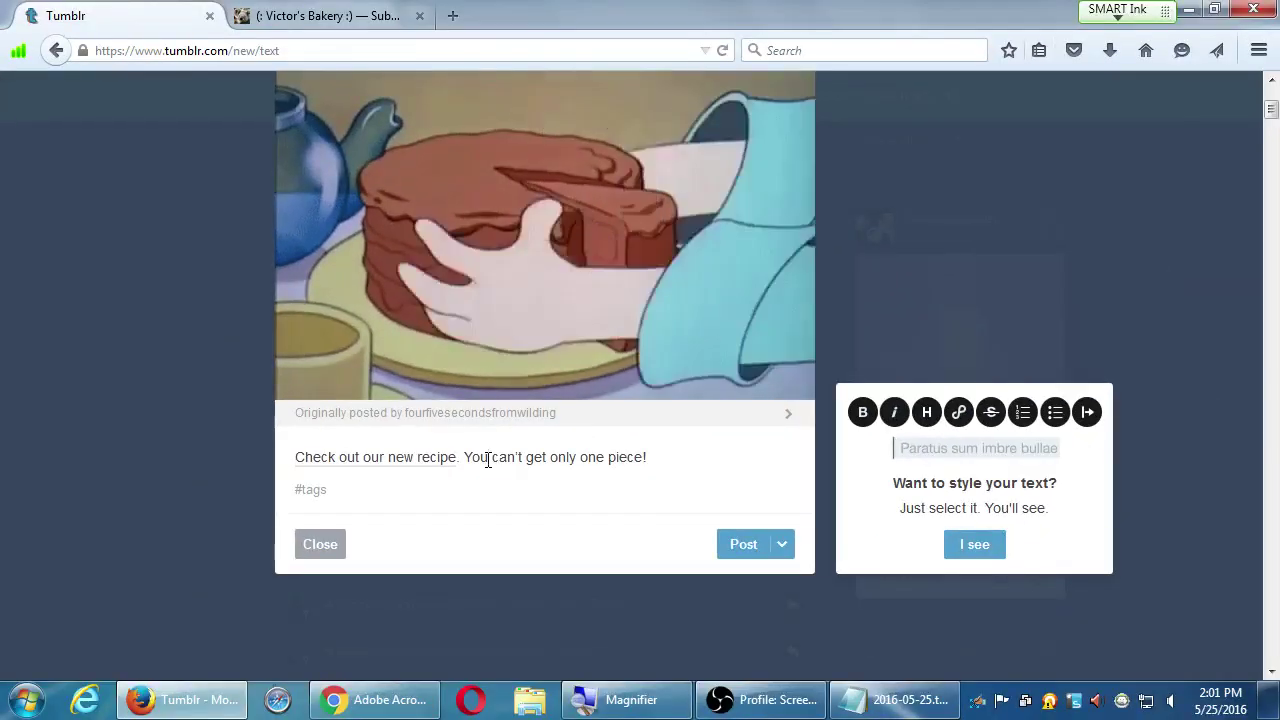
- Review the composed post and test the "Check out our new recipe" link, closing the page it opens
scroll(600, 500, "up", 3)
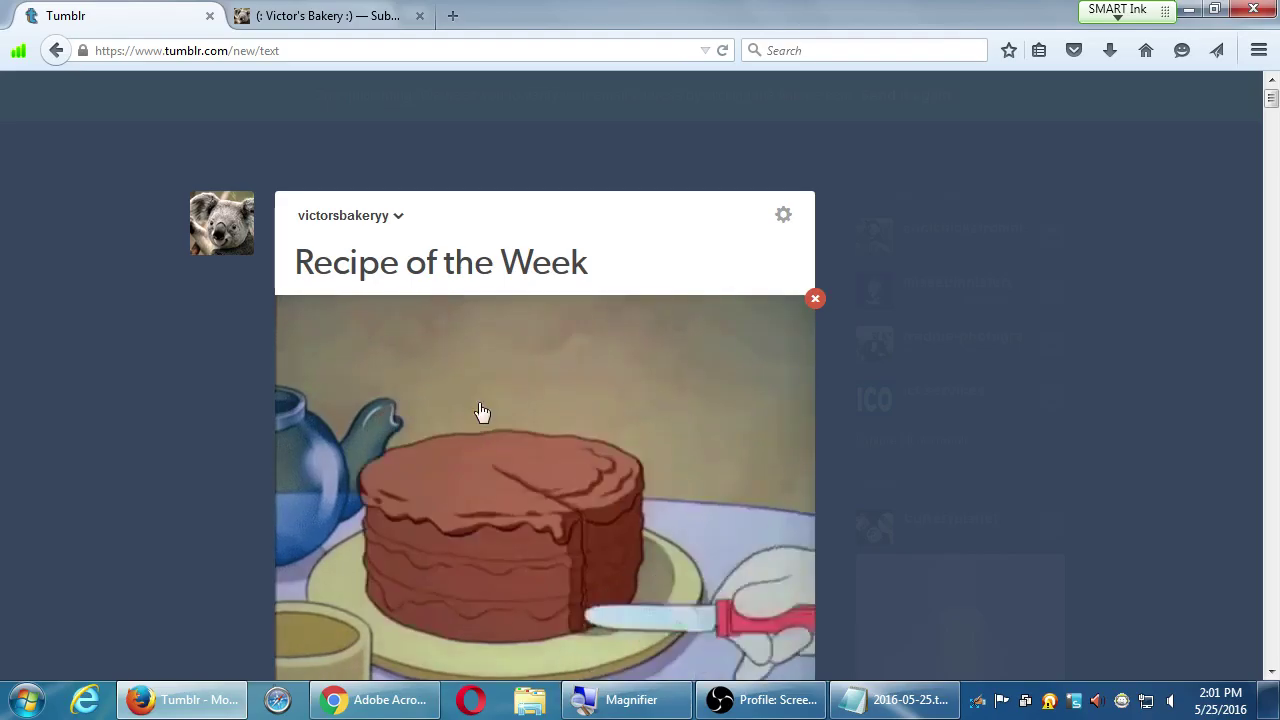
scroll(540, 405, "down", 3)
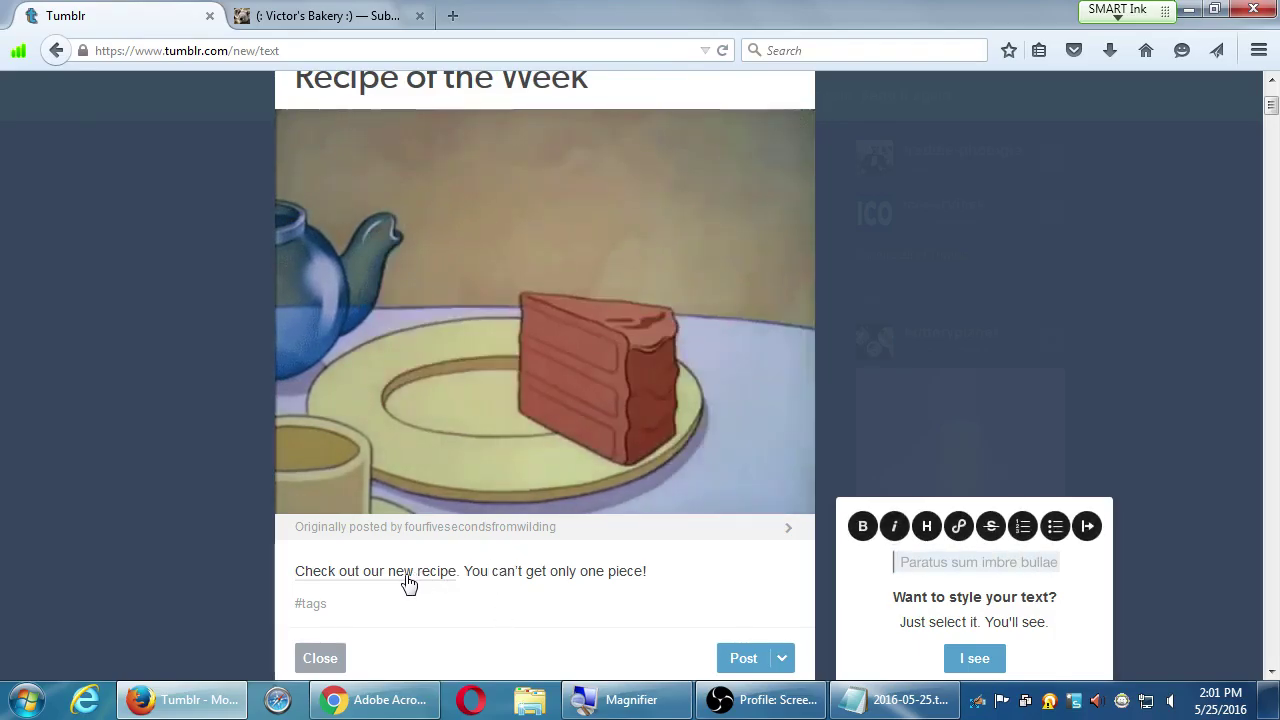
left_click(404, 576)
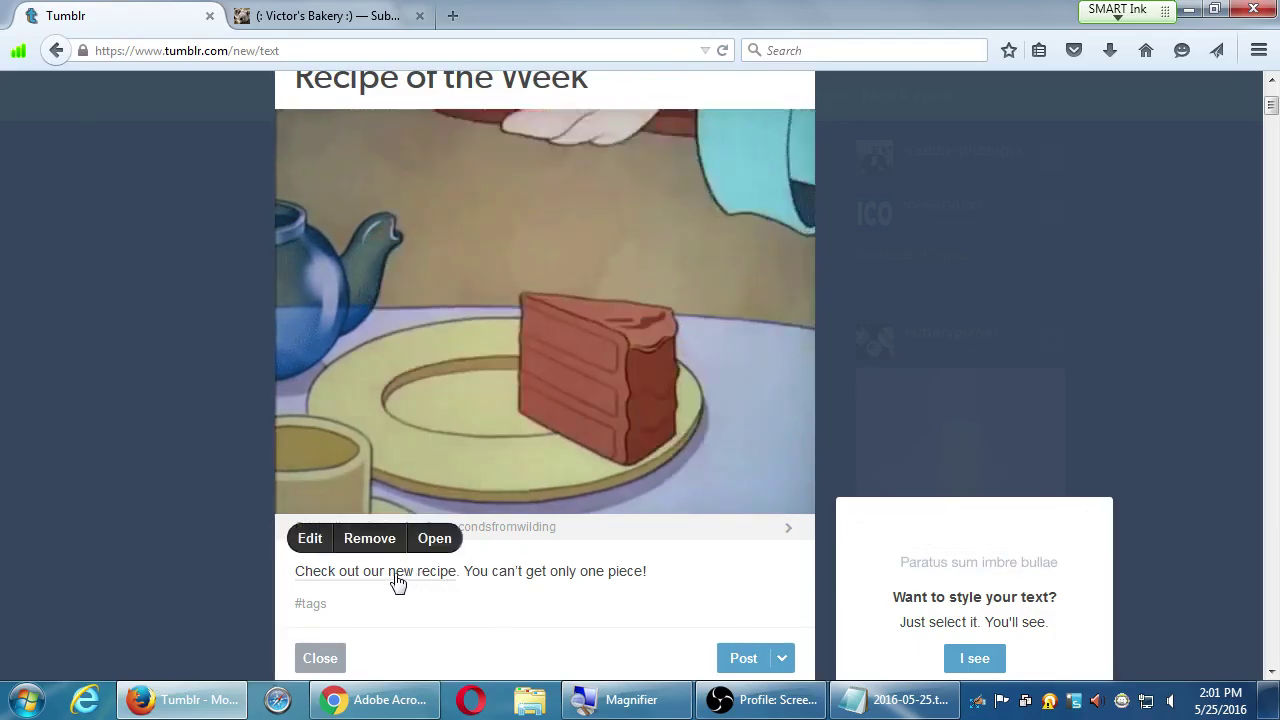
left_click(435, 546)
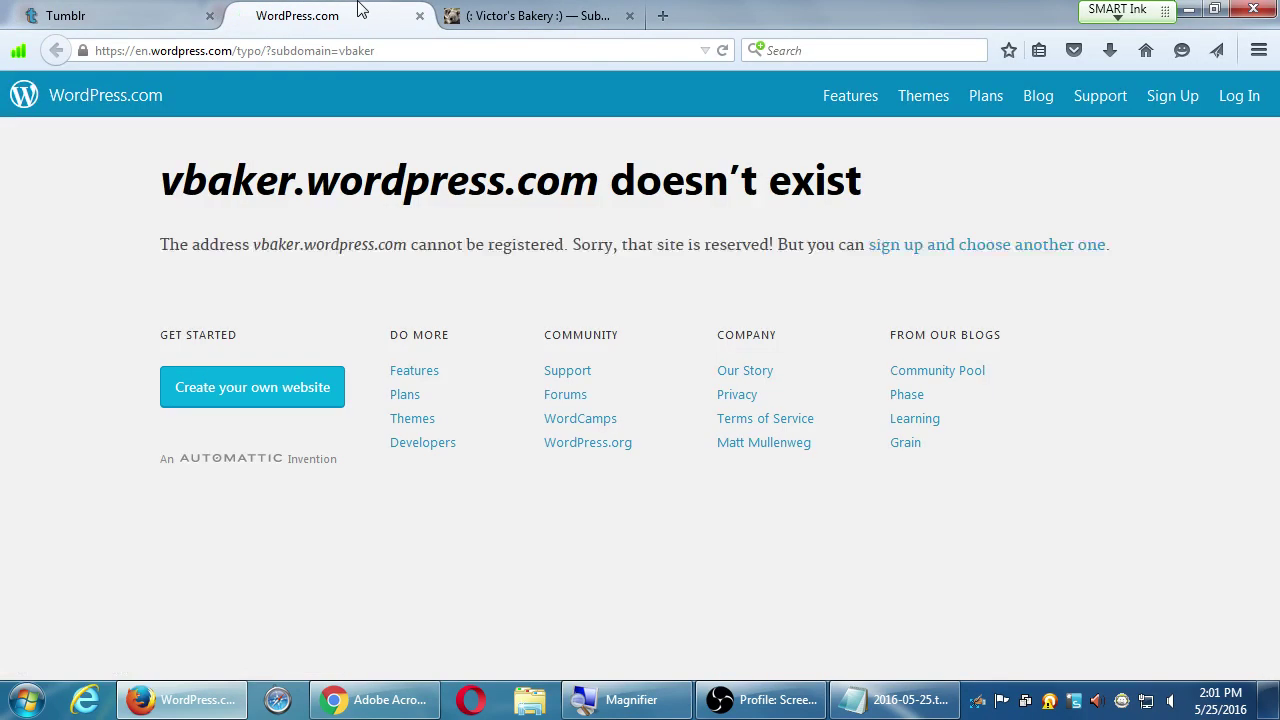
middle_click(358, 9)
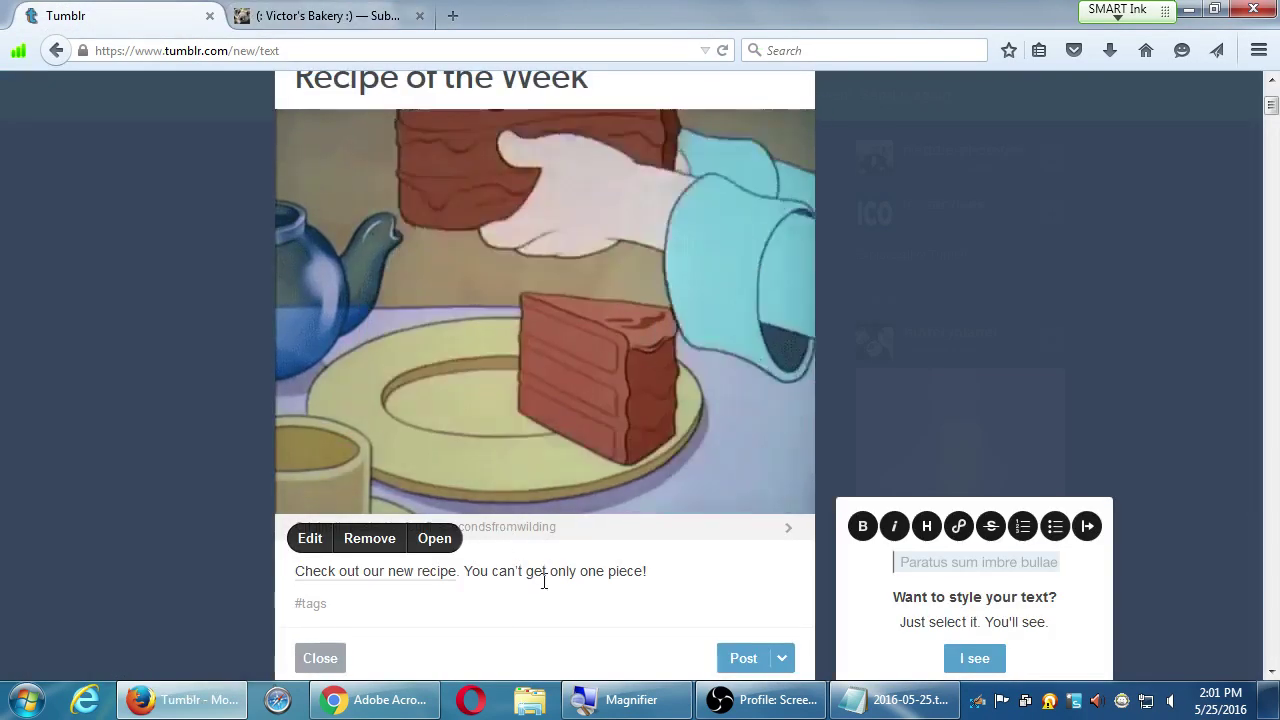
- Dismiss the link options and publish the "Recipe of the Week" post to the blog
left_click(541, 571)
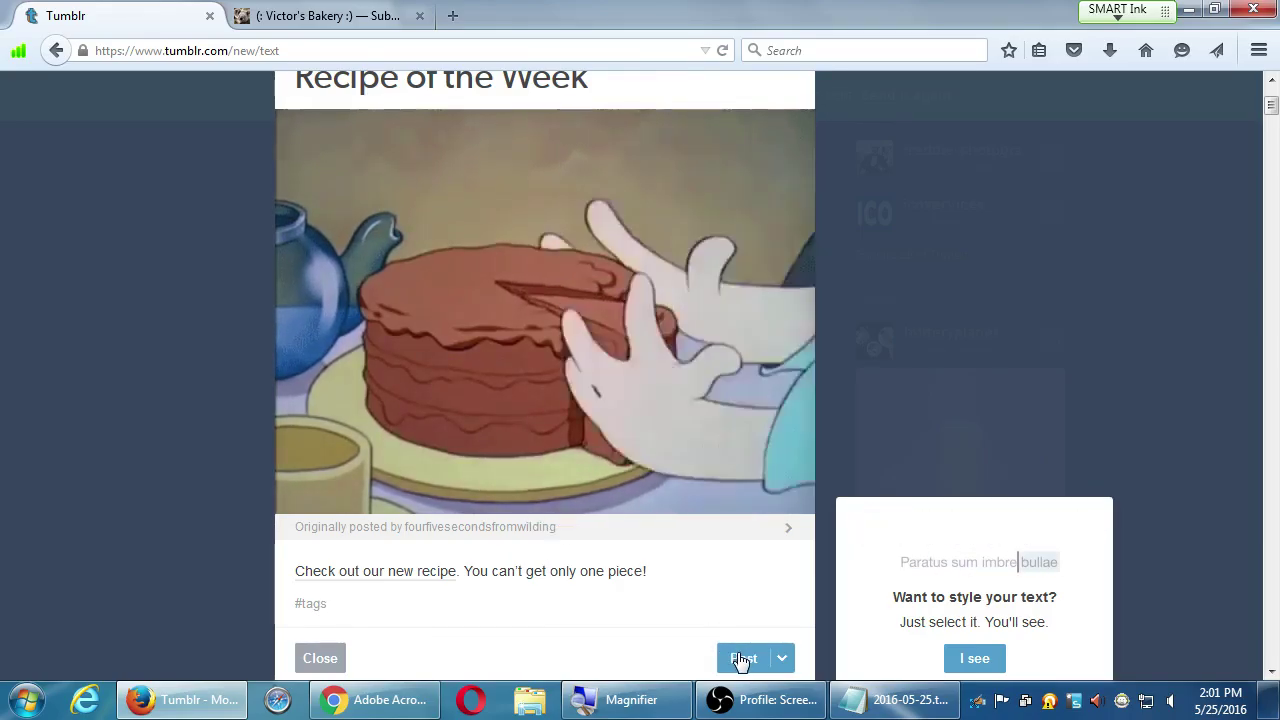
left_click(740, 659)
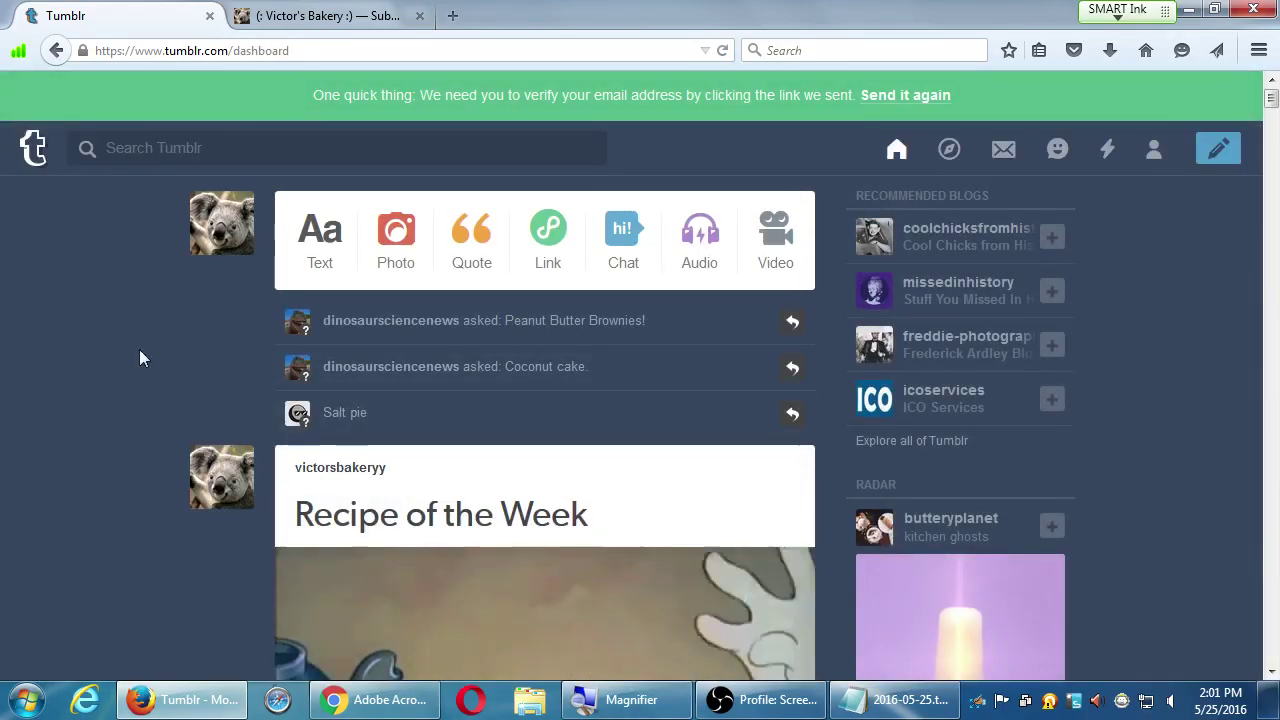
- Review the published "Recipe of the Week" post in the dashboard feed, dismissing the reblog tip
scroll(89, 310, "down", 6)
scroll(89, 310, "up", 5)
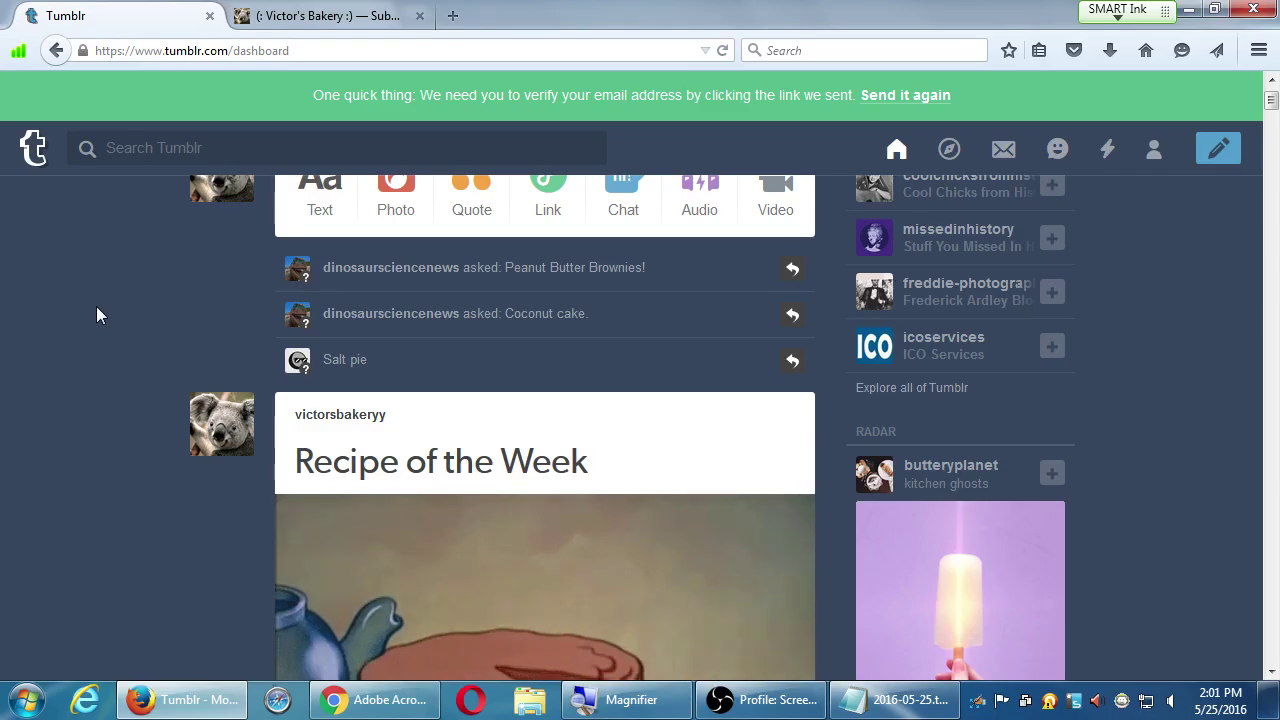
scroll(99, 305, "down", 1)
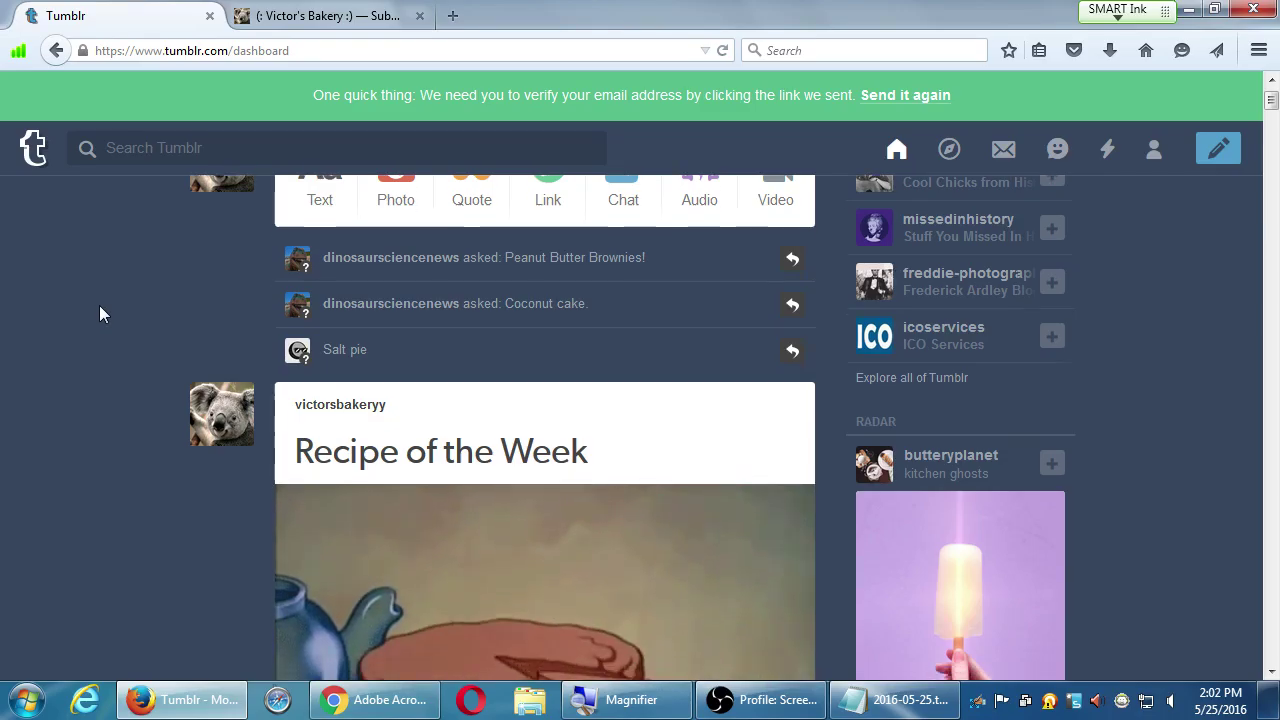
scroll(99, 305, "down", 1)
scroll(99, 305, "down", 3)
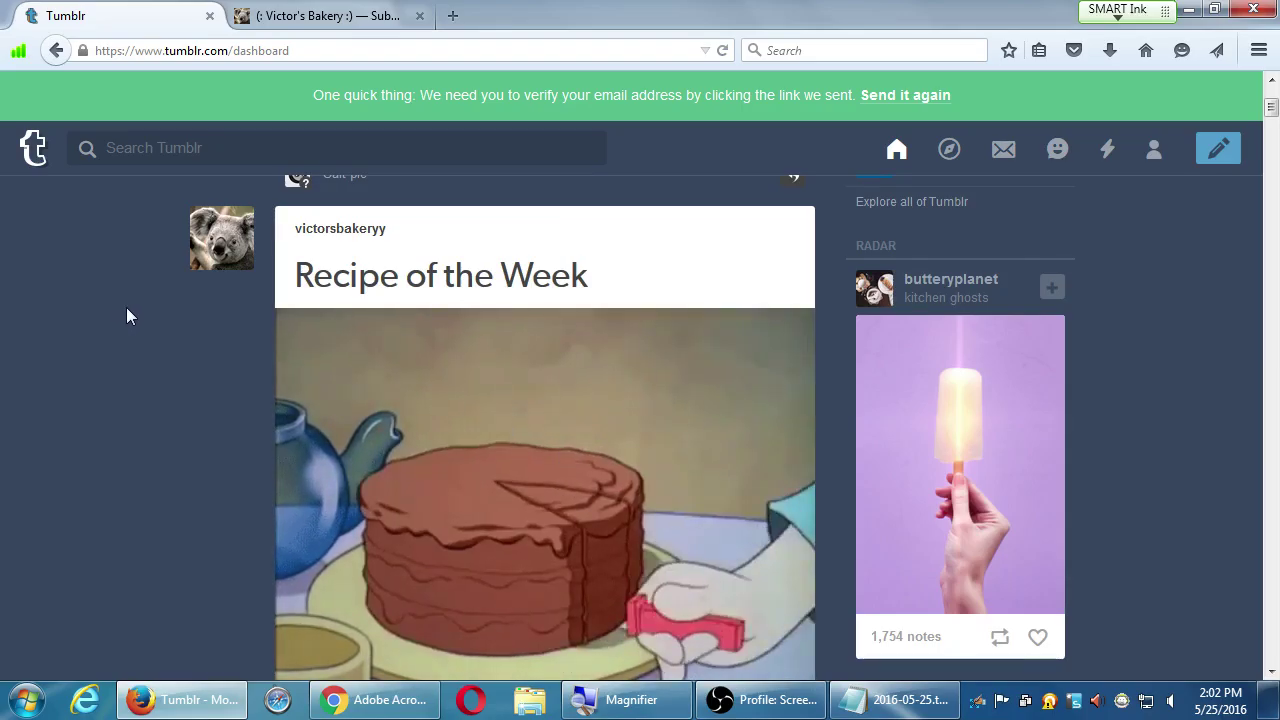
scroll(110, 316, "down", 3)
scroll(100, 317, "up", 8)
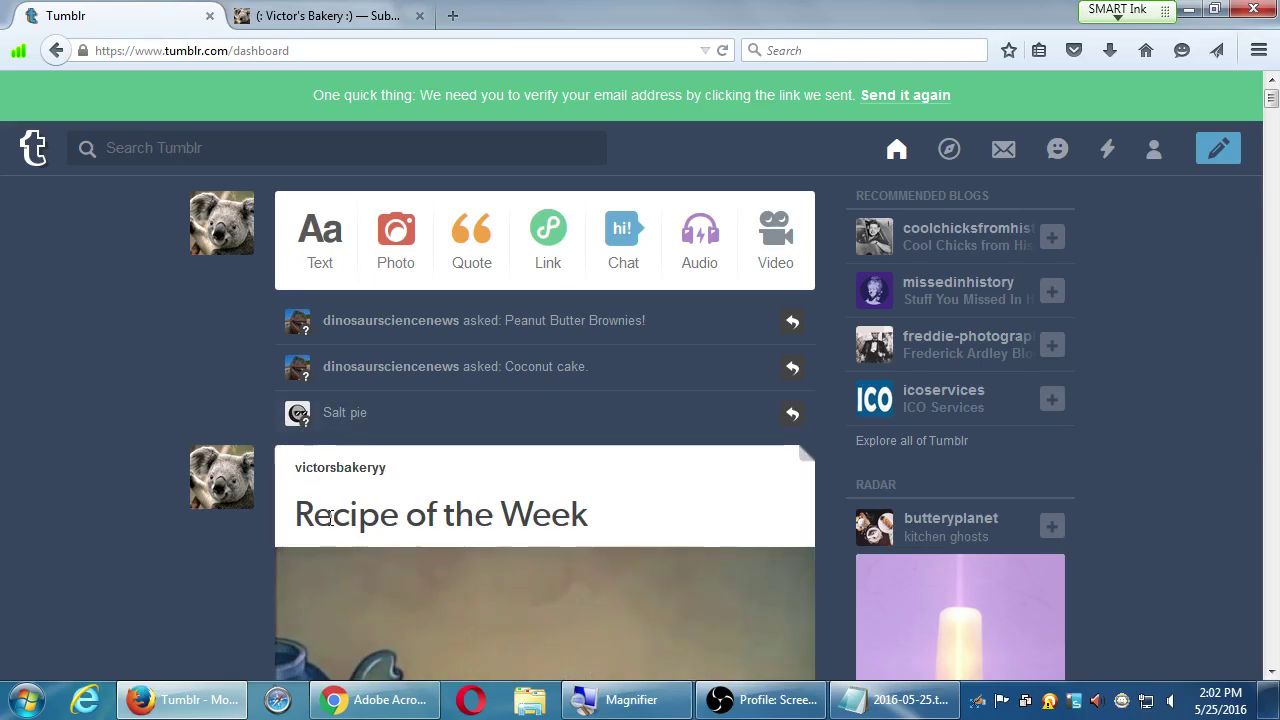
scroll(330, 518, "down", 4)
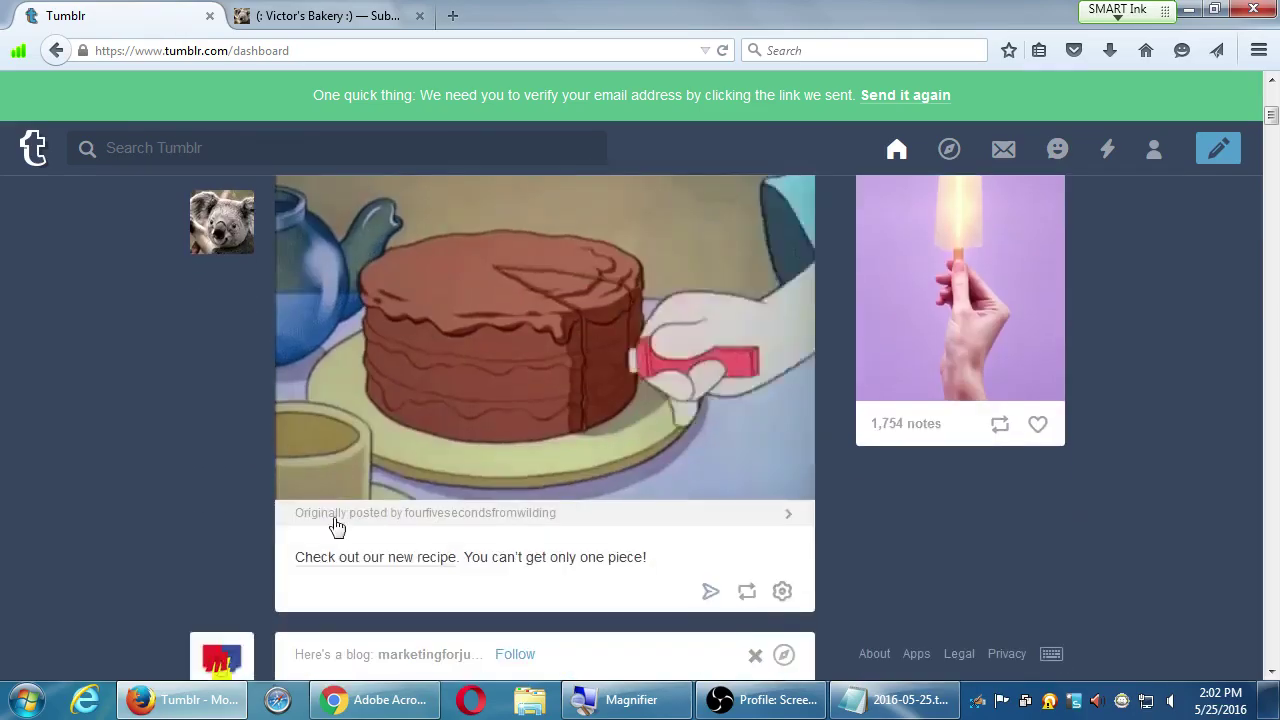
scroll(336, 527, "down", 3)
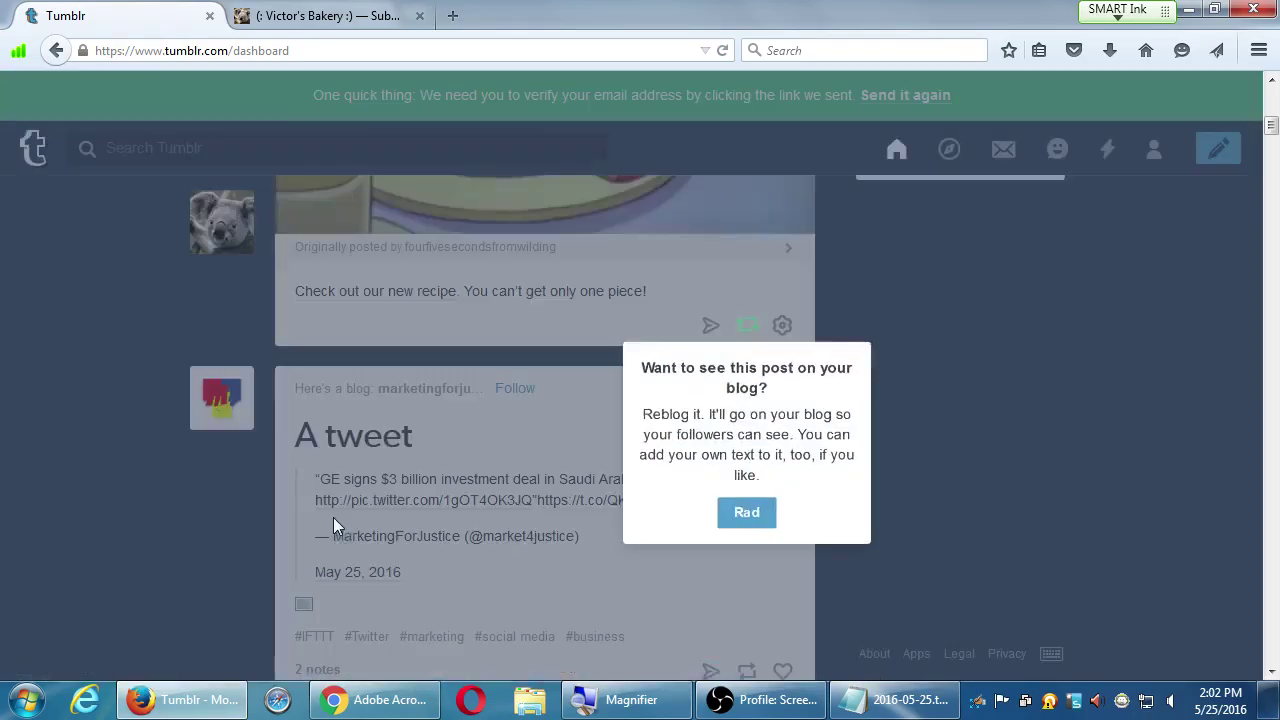
left_click(752, 510)
scroll(318, 384, "up", 8)
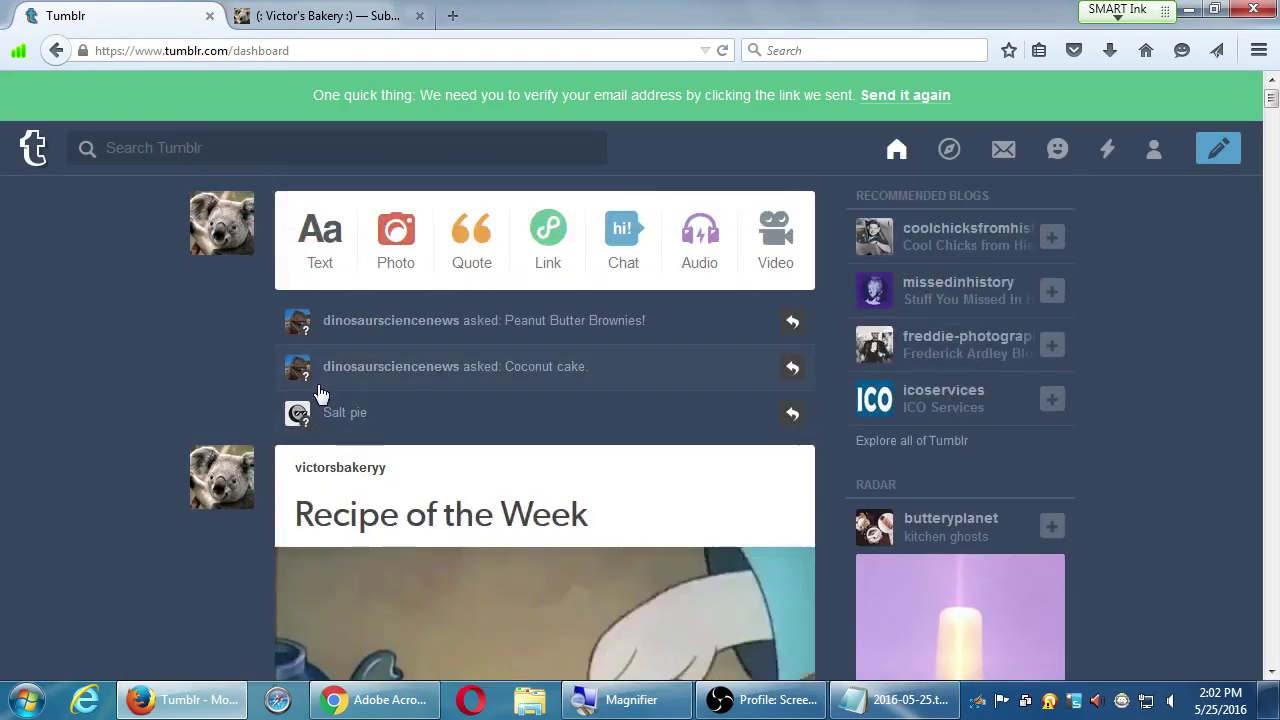
scroll(320, 393, "down", 2)
scroll(320, 393, "up", 2)
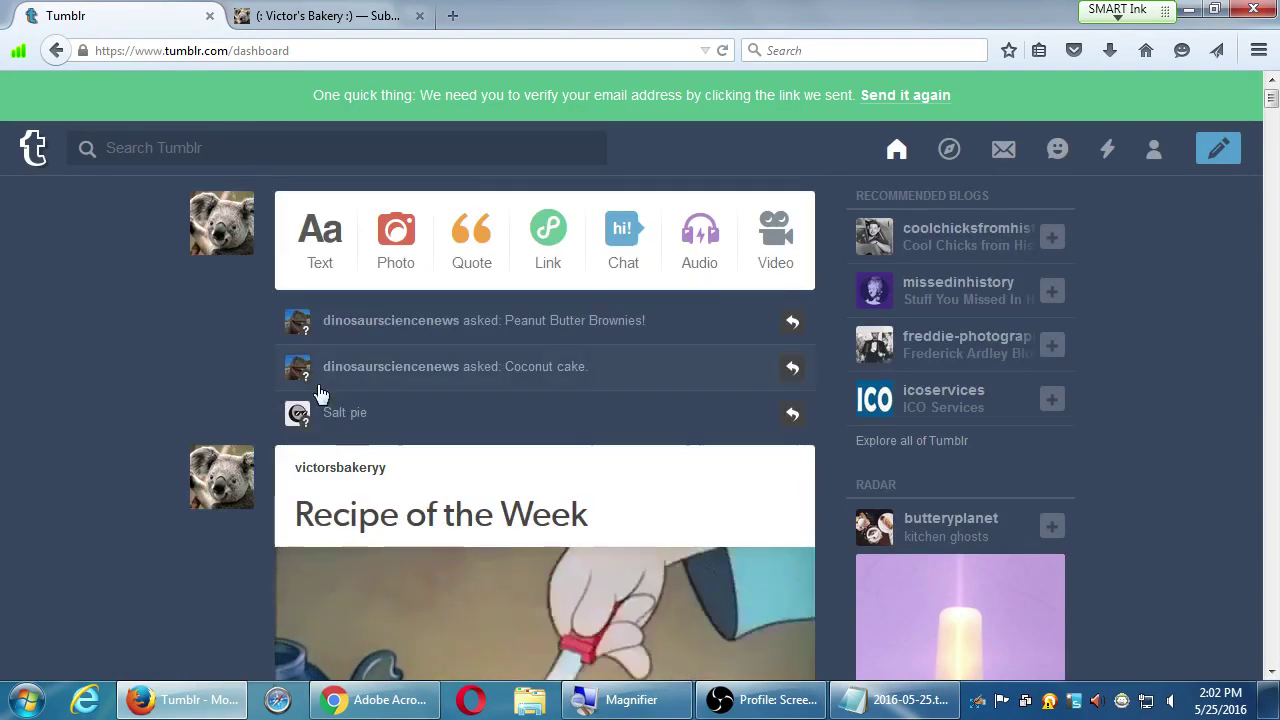
- Start a new text post titled "Recipe of the Week" with the body text "Key Lime Pie", dismissing the insert-media tip
left_click(333, 248)
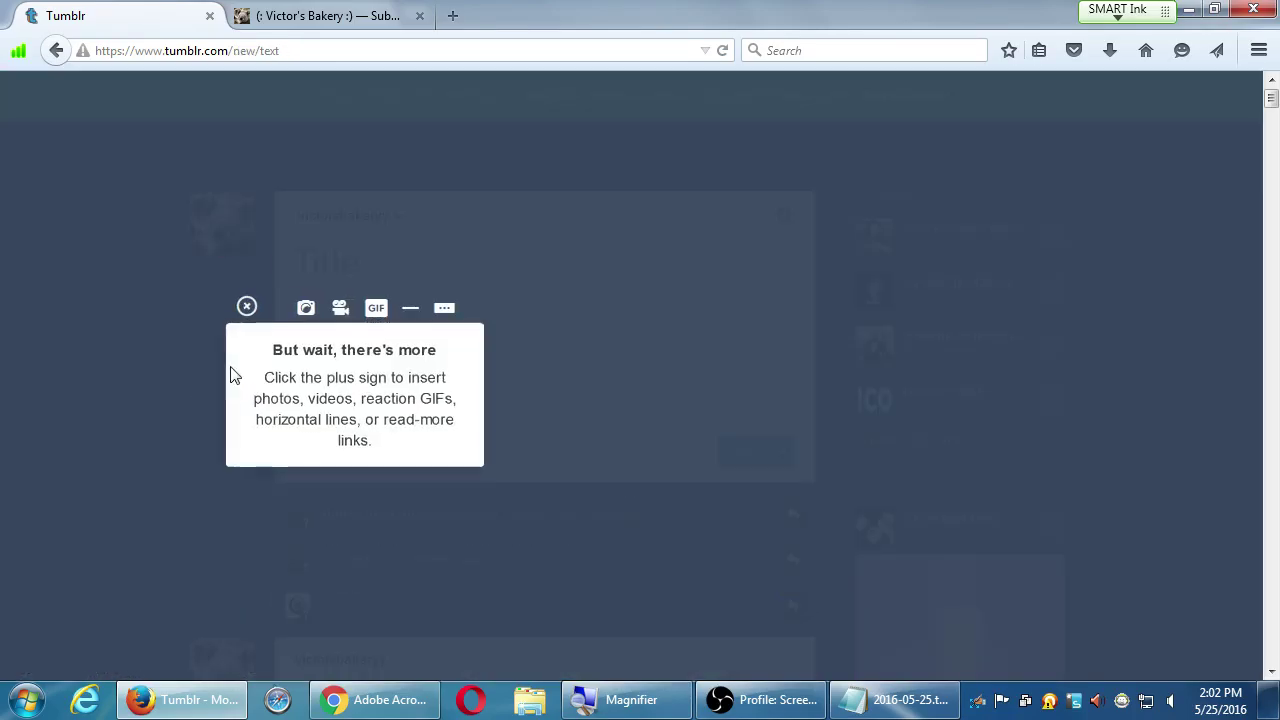
left_click(191, 385)
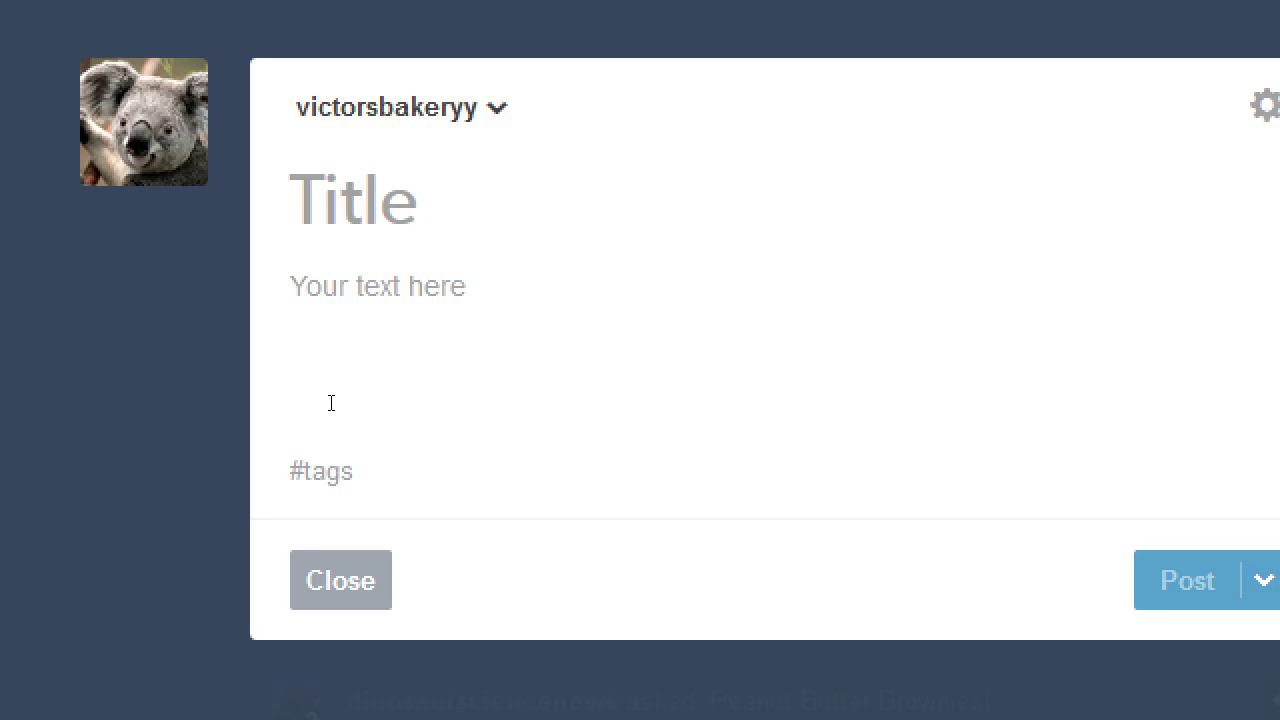
left_click(353, 262)
type("R")
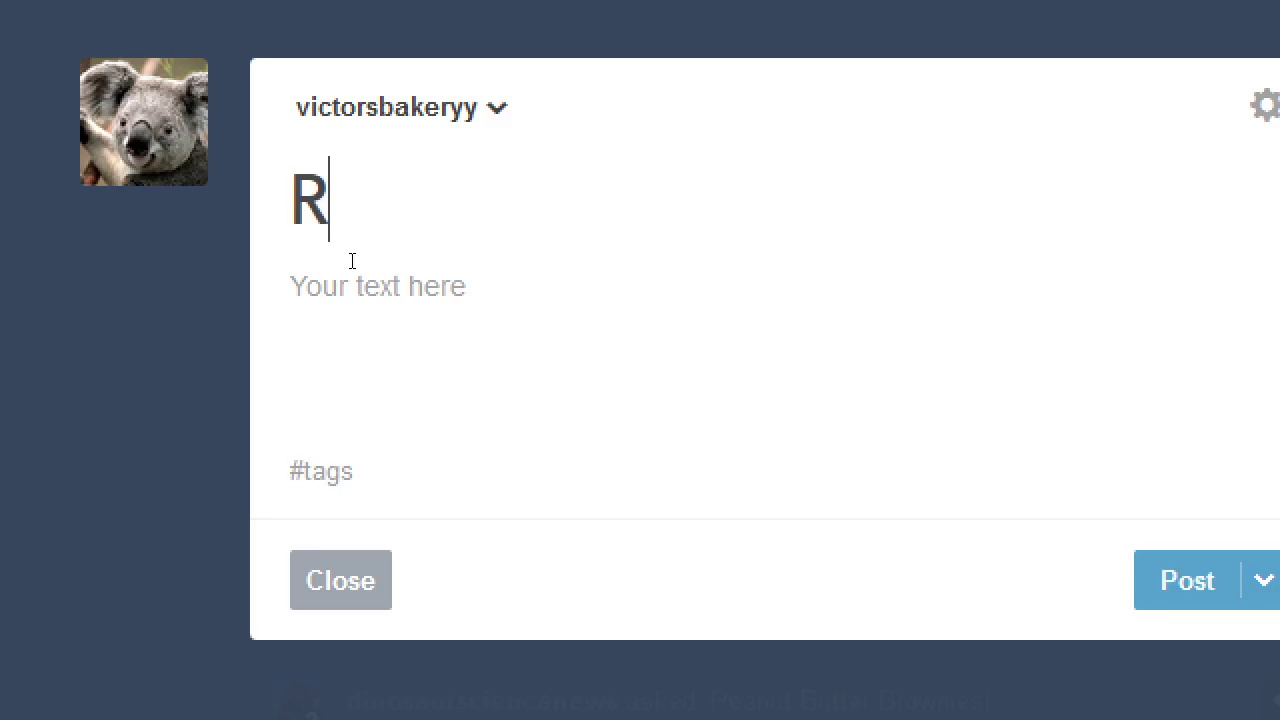
type("ecipe of the Week")
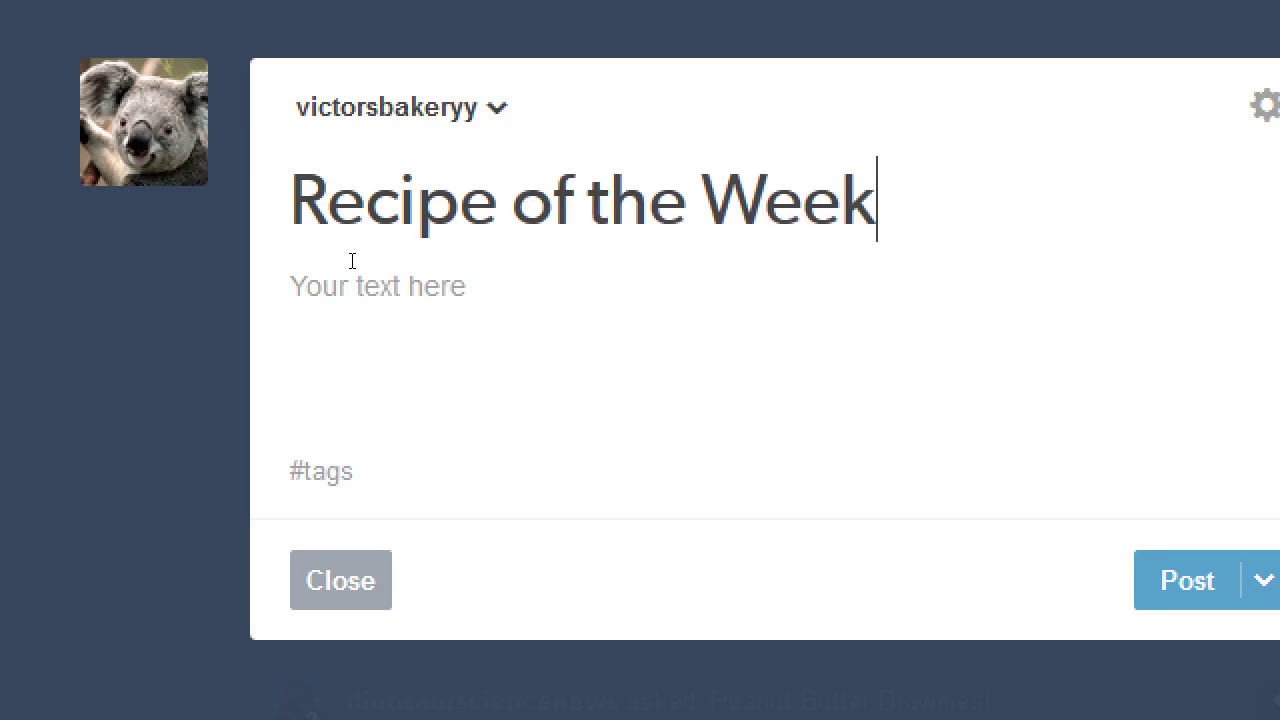
key("Return")
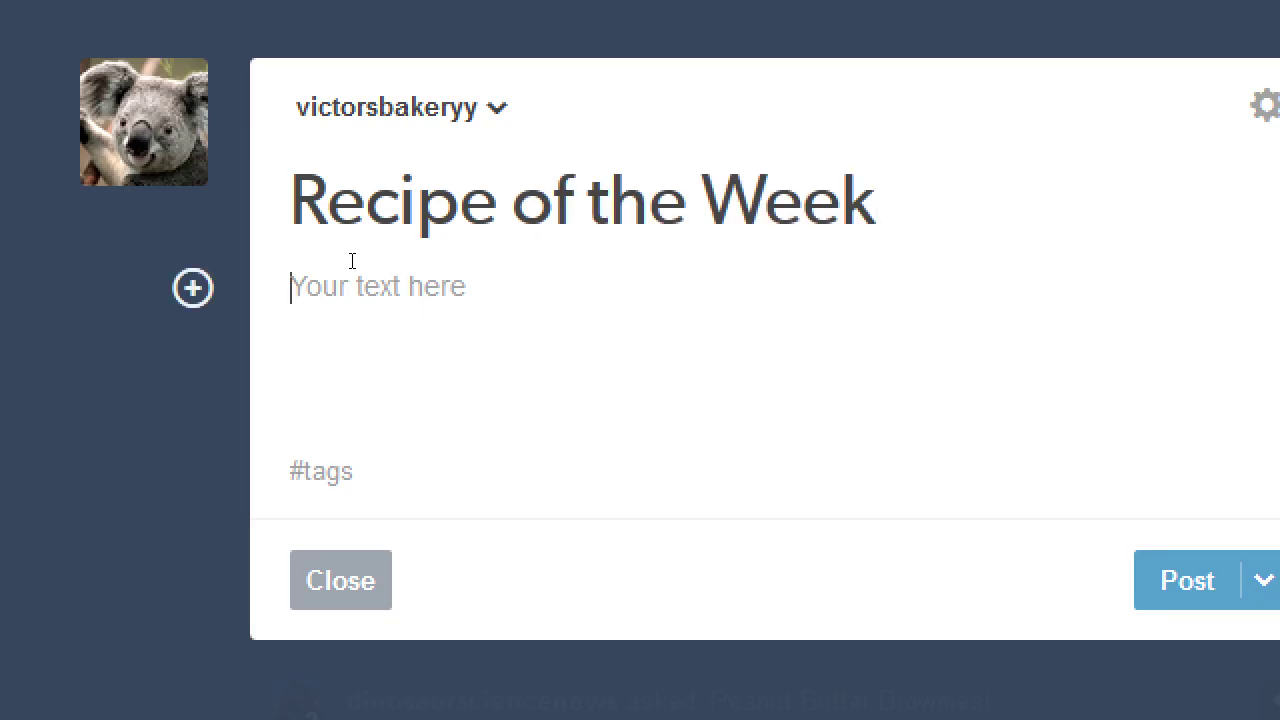
type("Key Lime ")
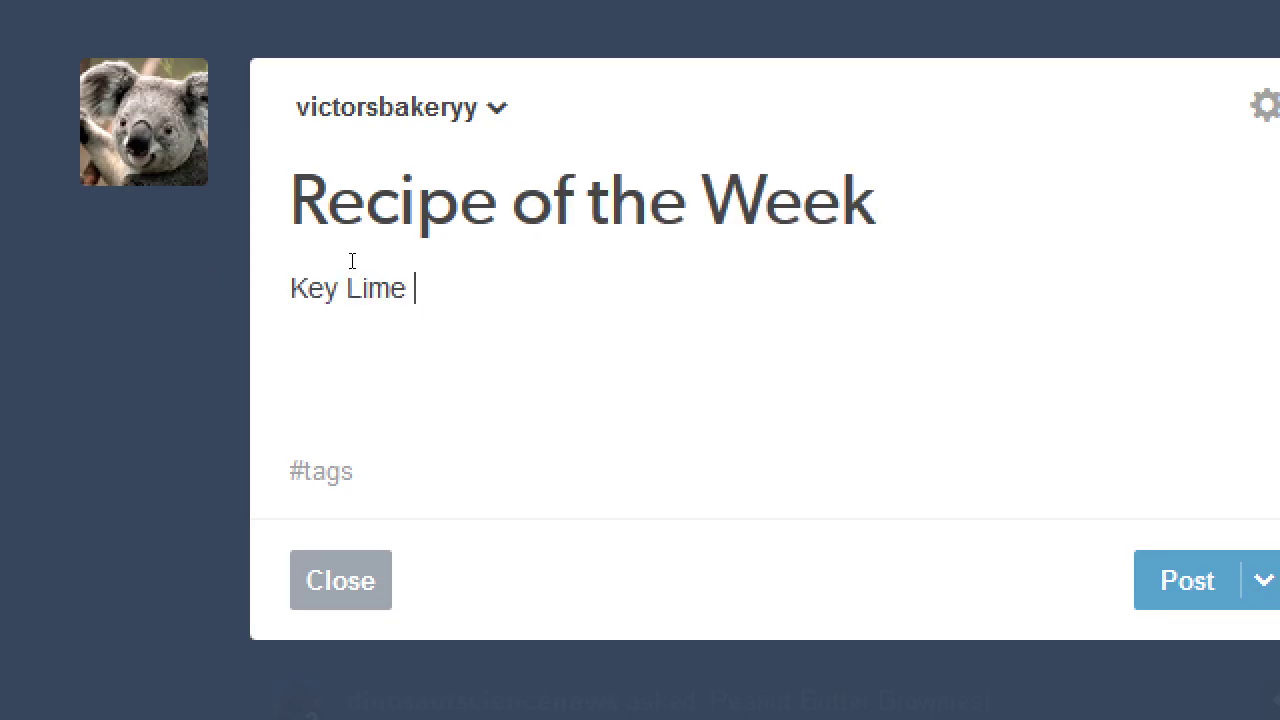
type("Pie")
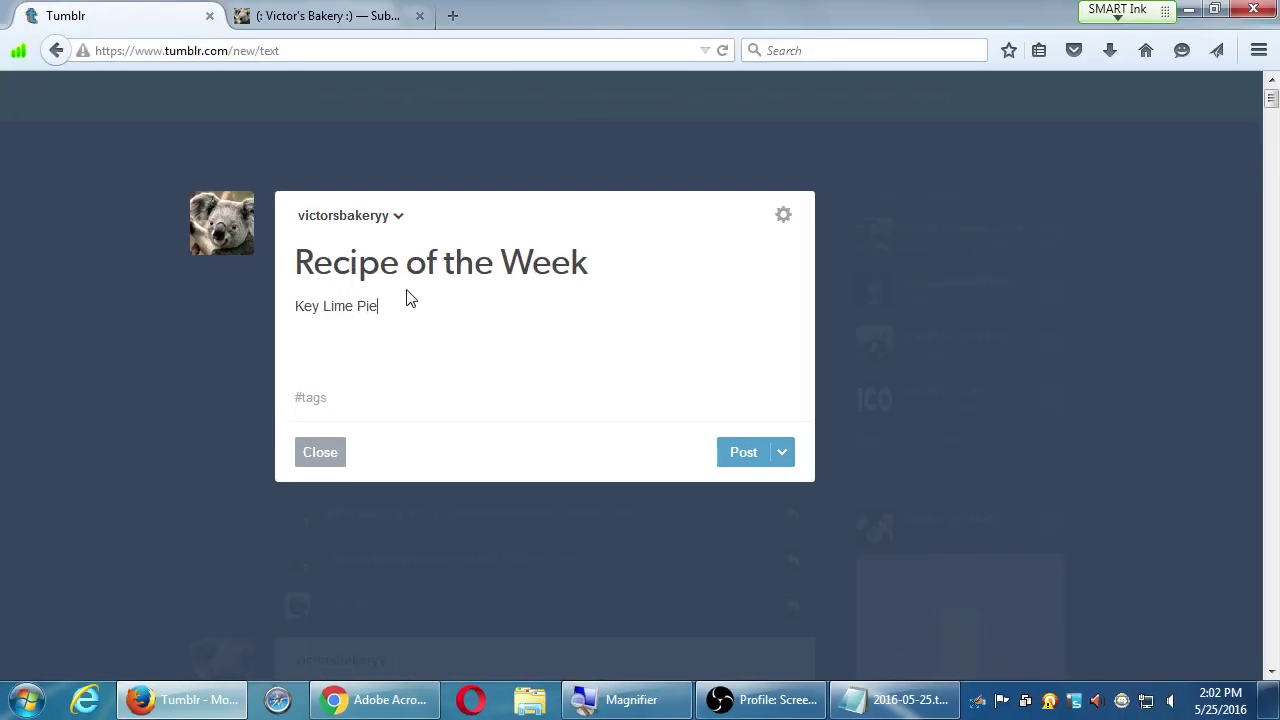
- Tag the new post with "pie" and "key lime pie", choosing both from the popular tag suggestions
left_click(298, 398)
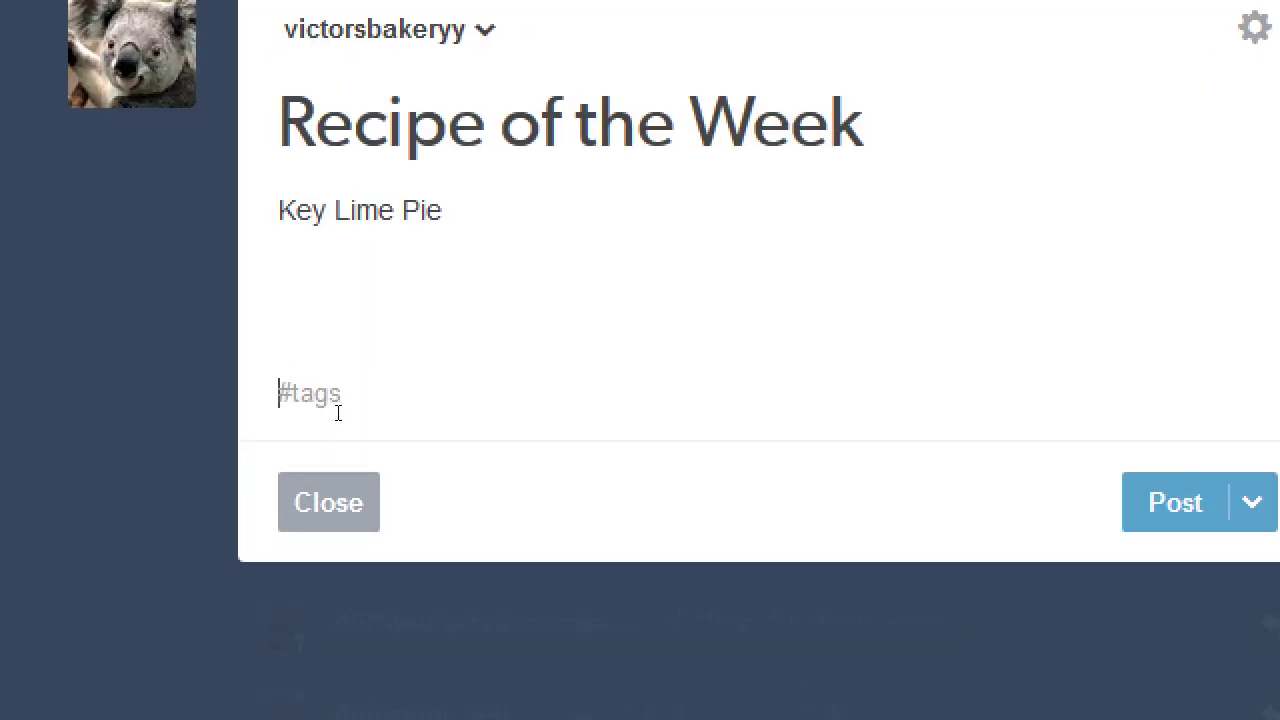
type("#pie")
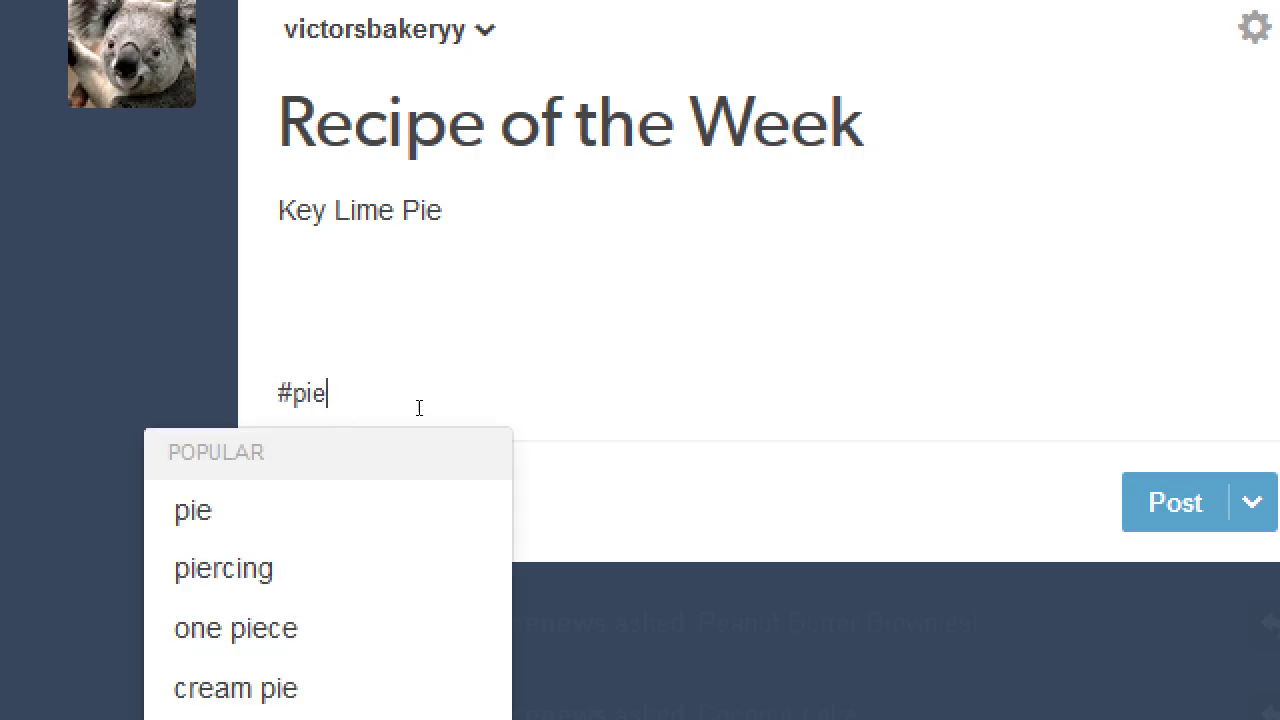
scroll(491, 409, "down", 2)
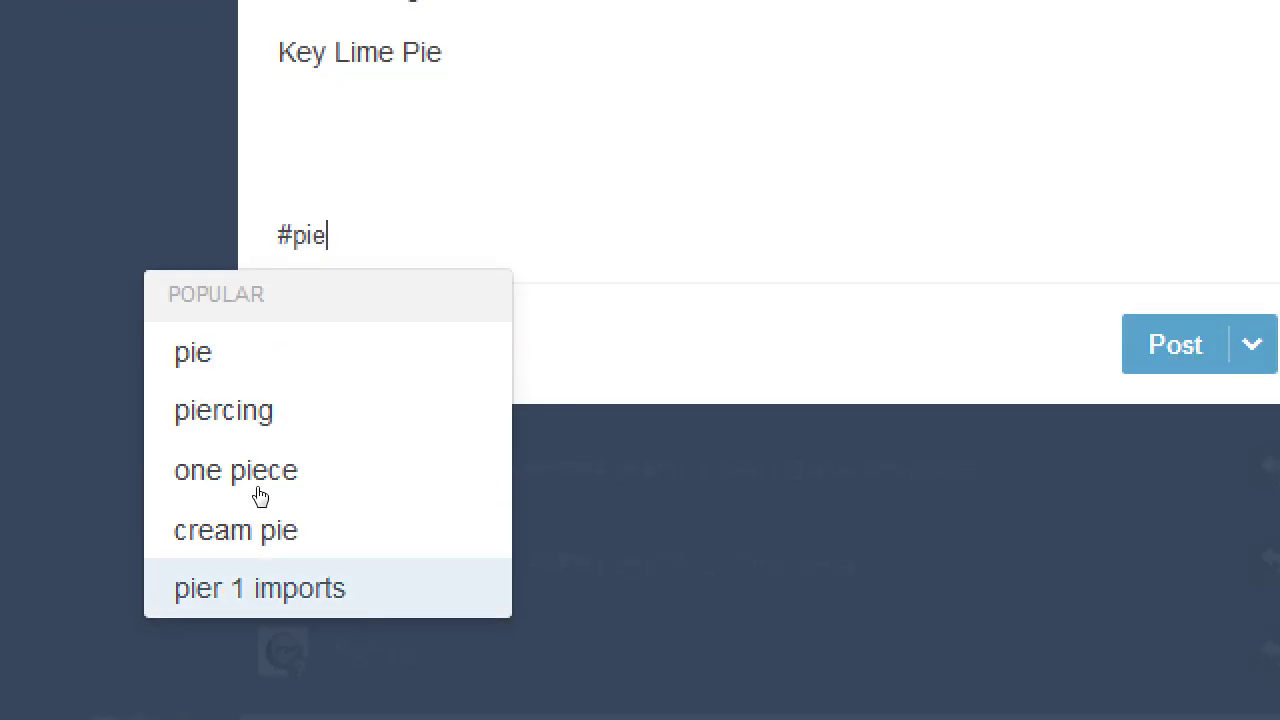
left_click(281, 378)
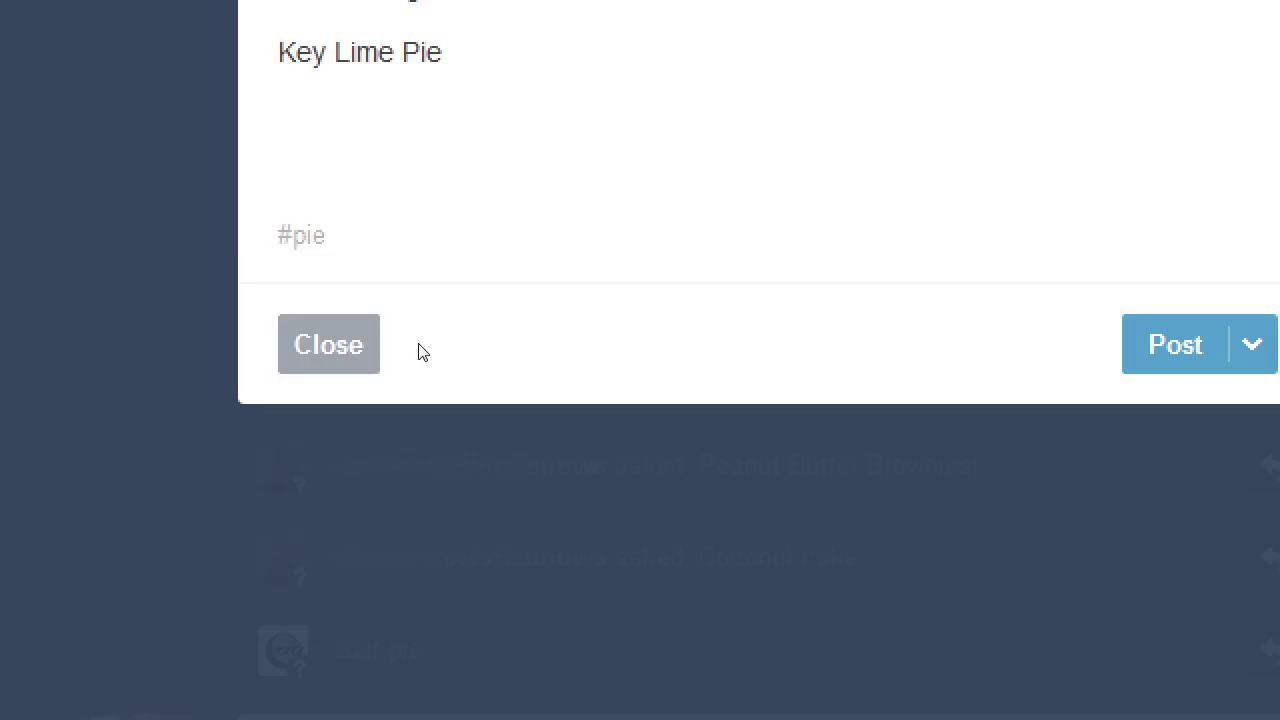
type("#keyl")
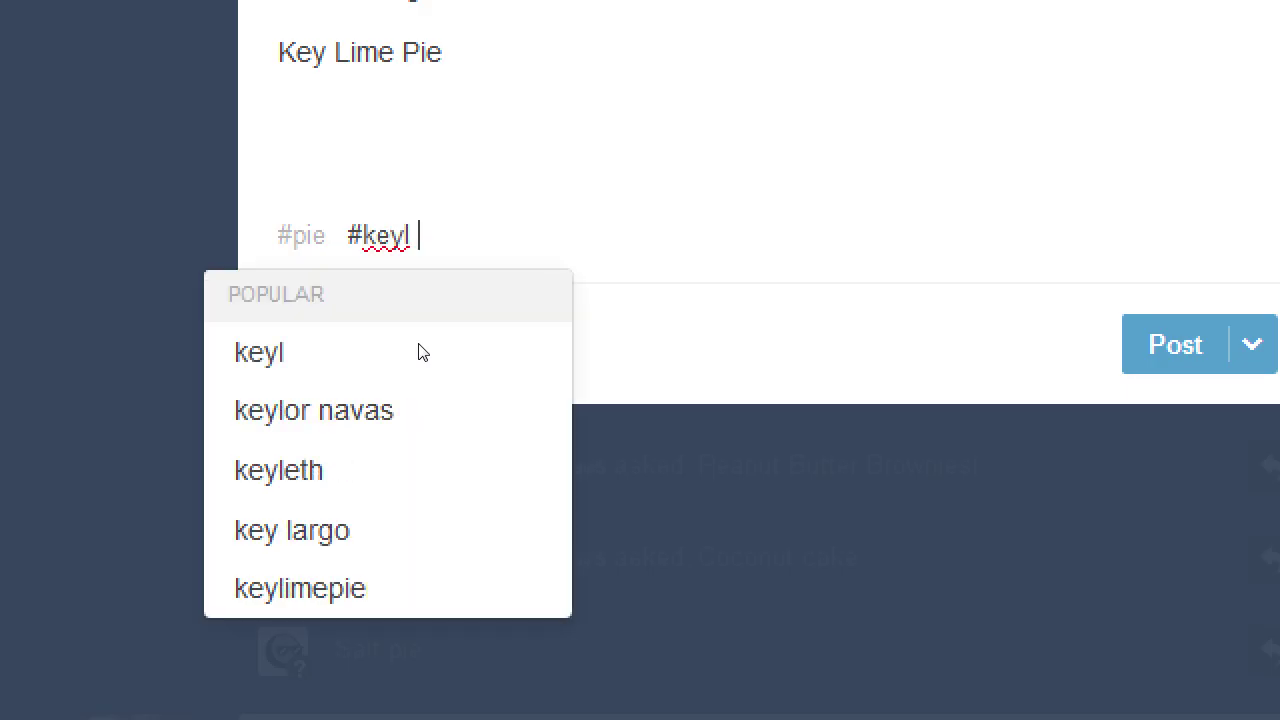
key("BackSpace")
type("lime")
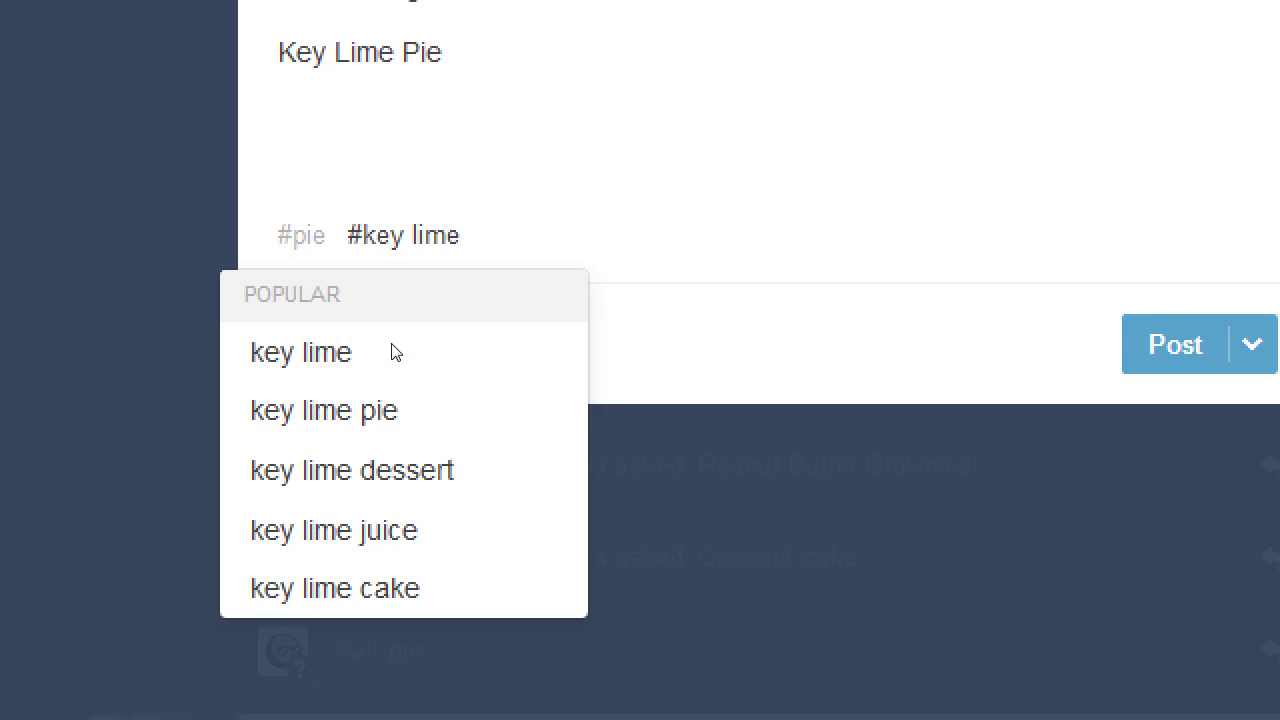
scroll(395, 352, "up", 1)
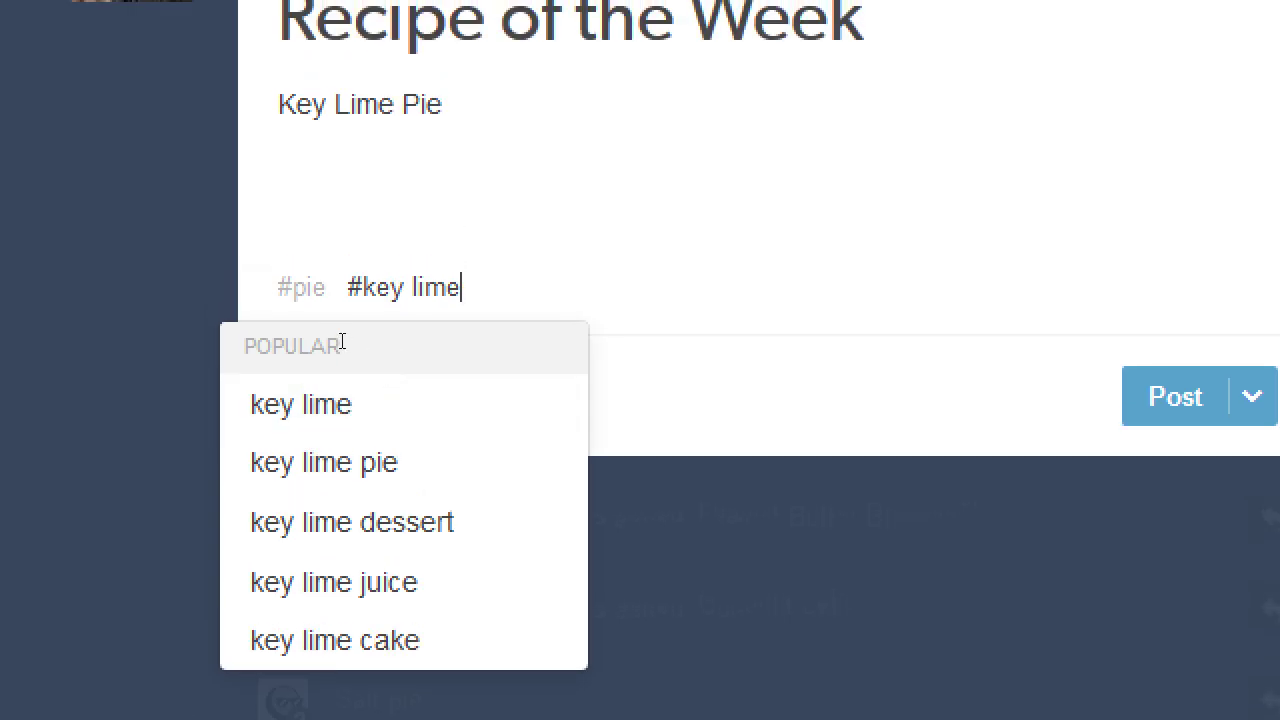
left_click(332, 437)
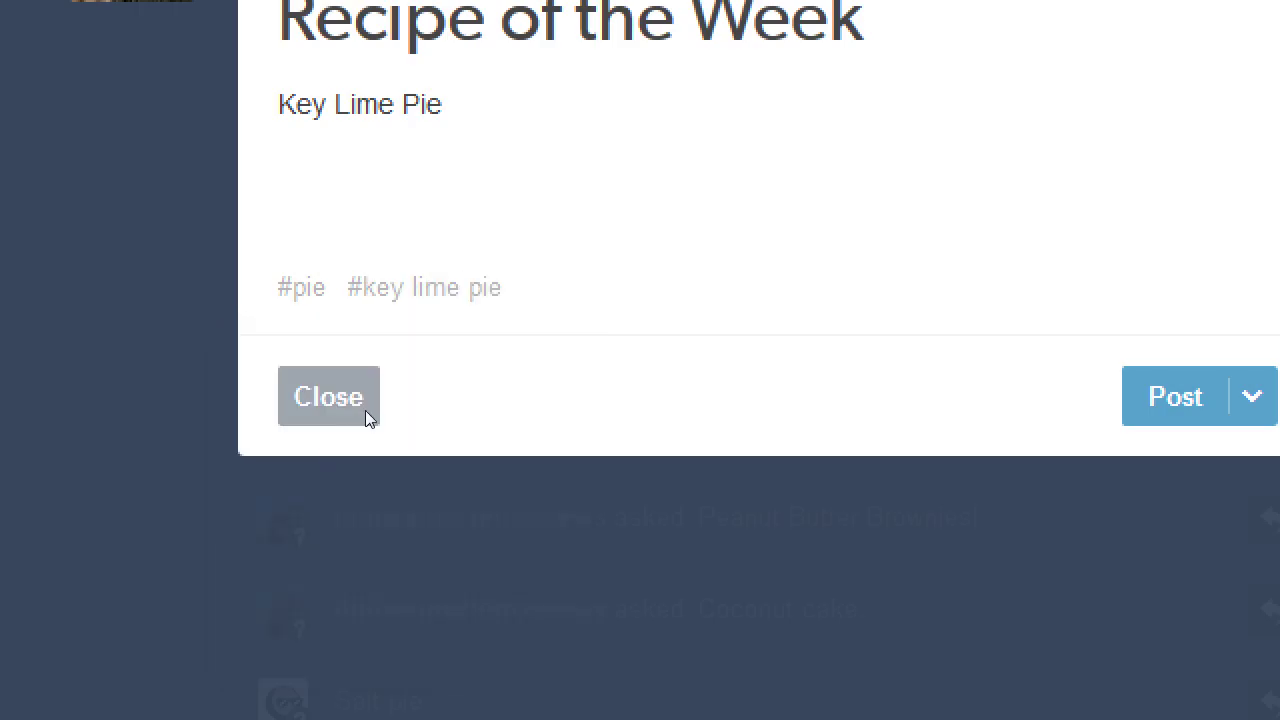
- Add the tags "keylimepie" and "recipe" to the post
type("#keylime")
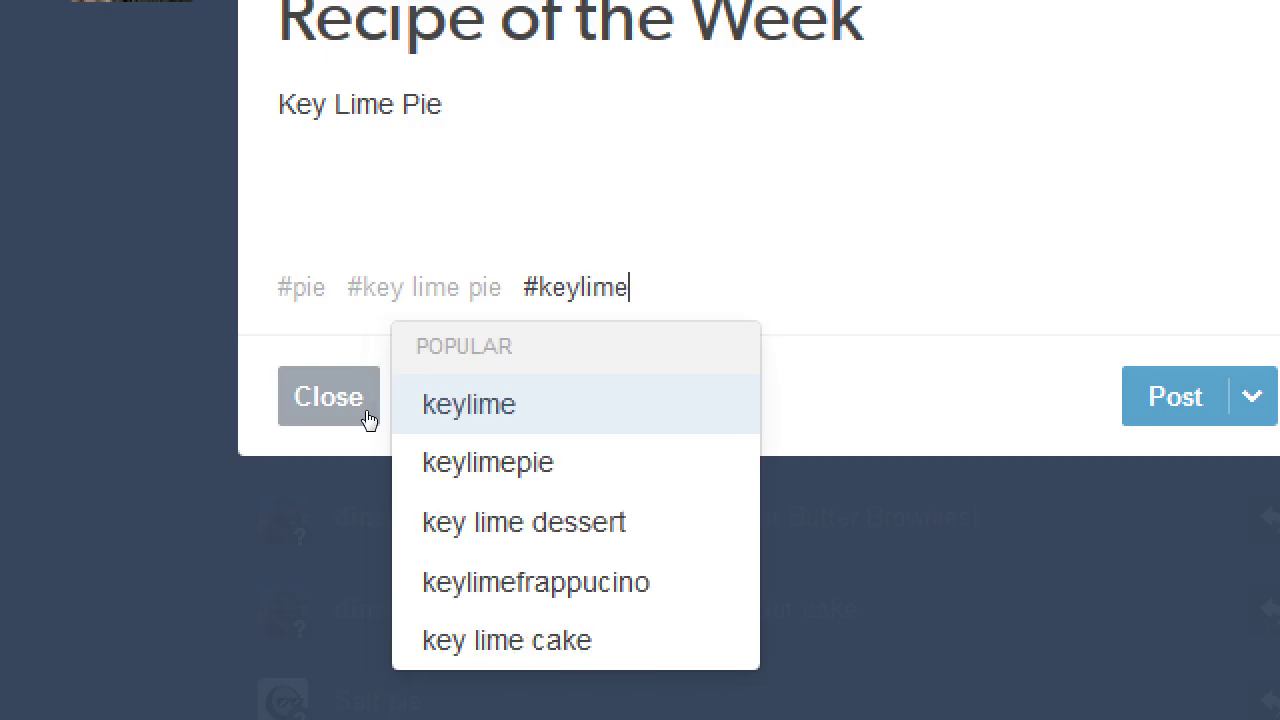
left_click(426, 446)
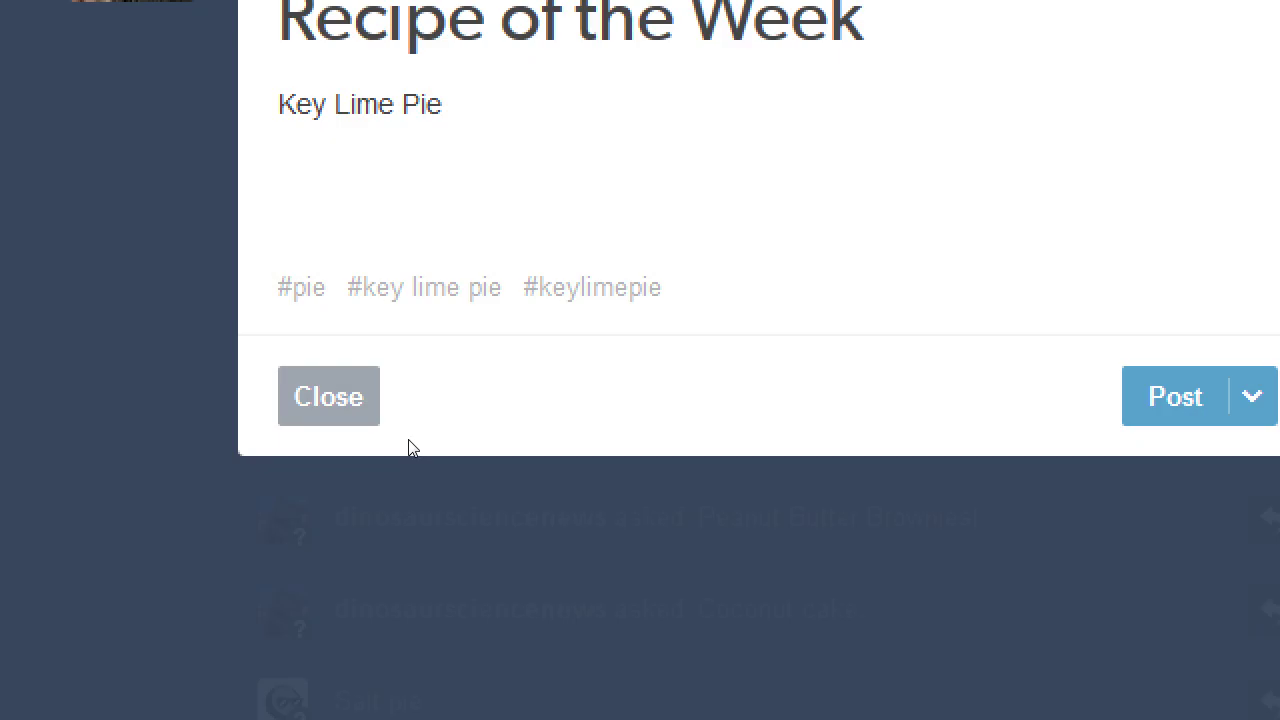
type("recipe")
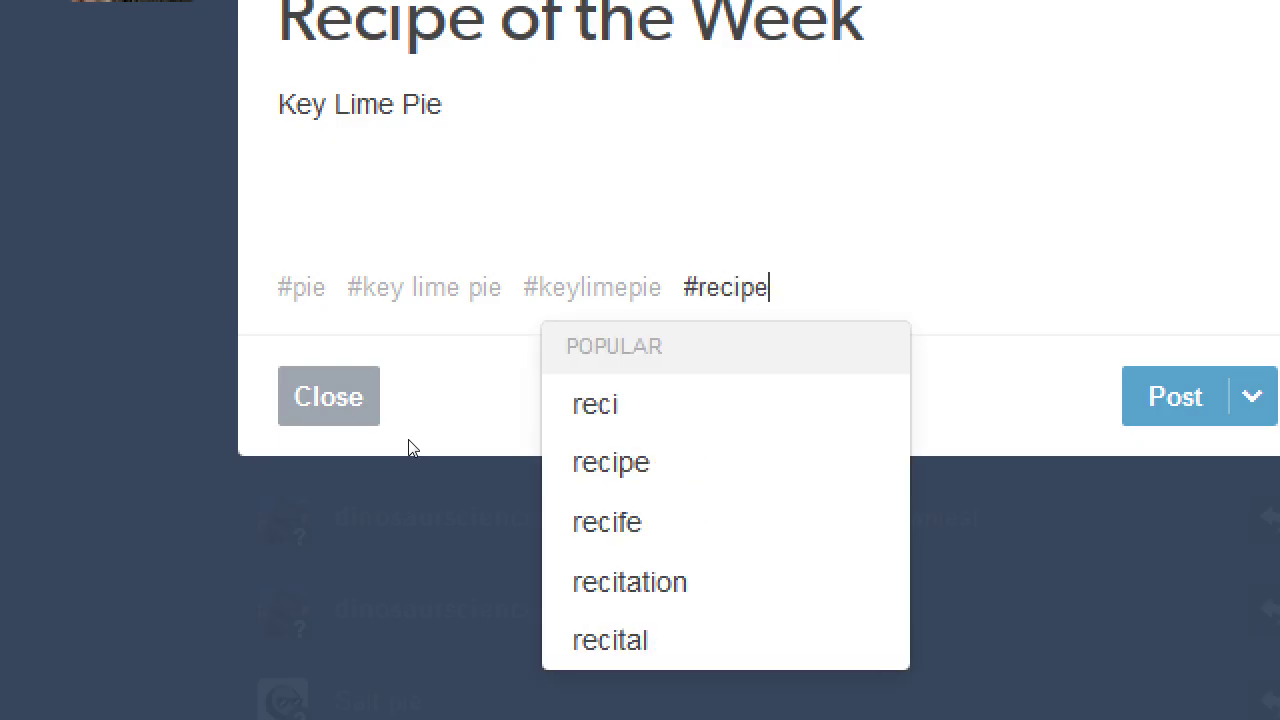
key("Return")
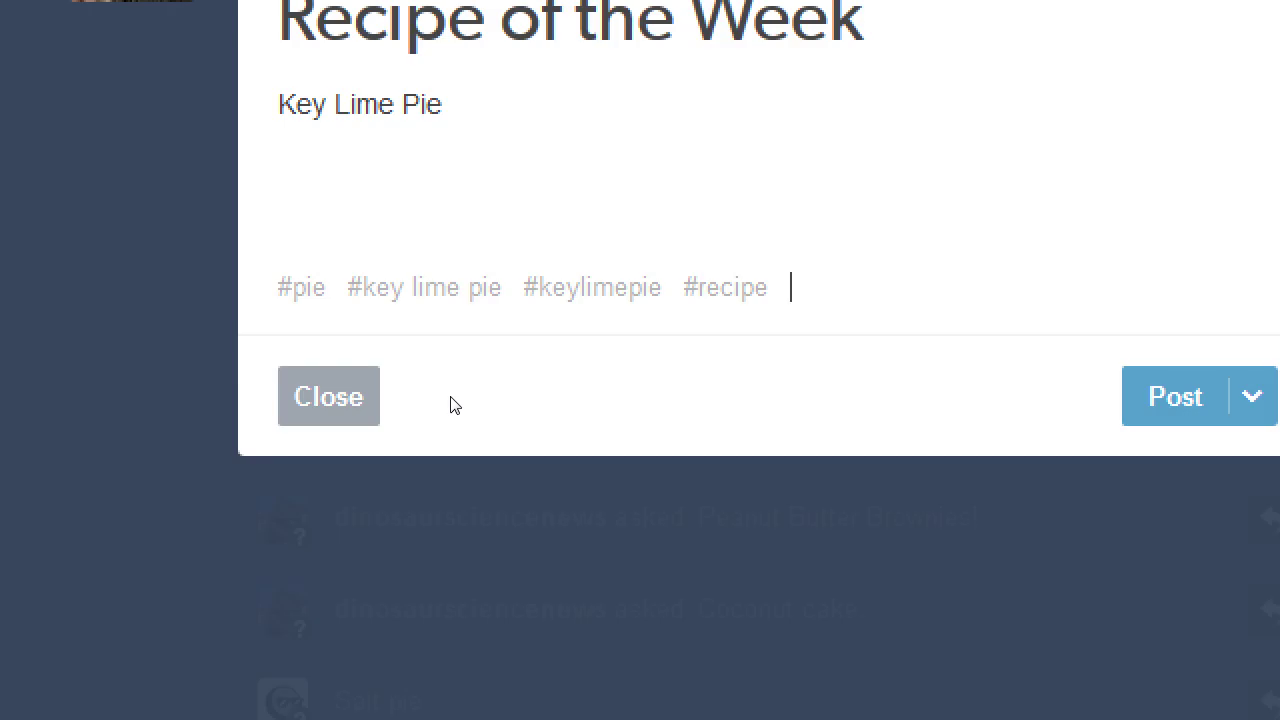
- Switch to the Notepad notes and add the line "Tumblr uses Hashtags (which can have spaces). Take advantage."
key("alt+Tab")
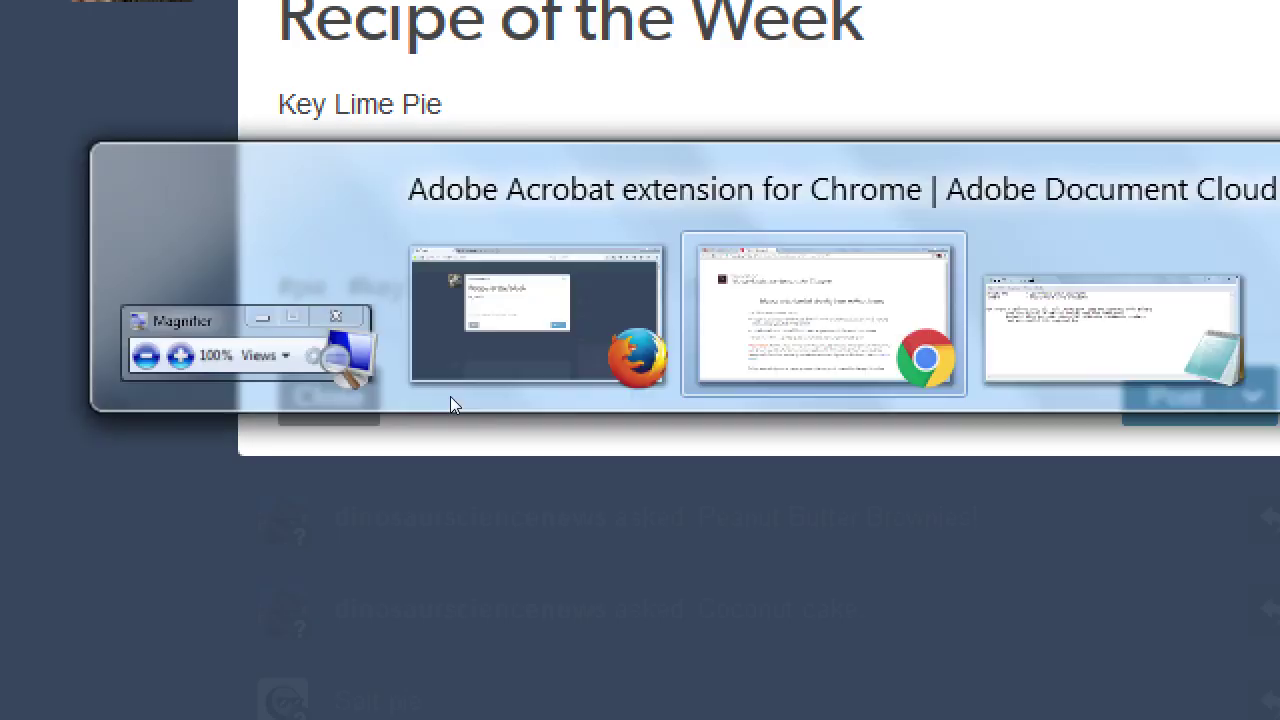
key("alt+Tab")
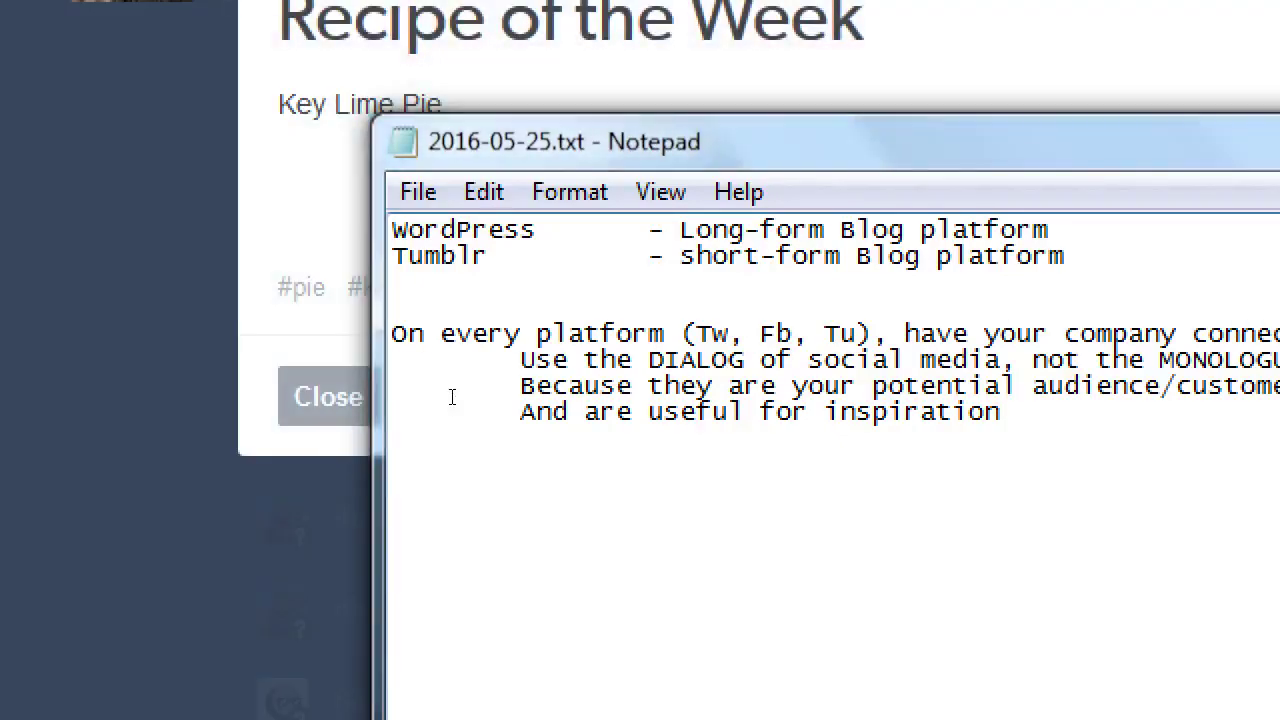
key("Return")
type("Tumblr")
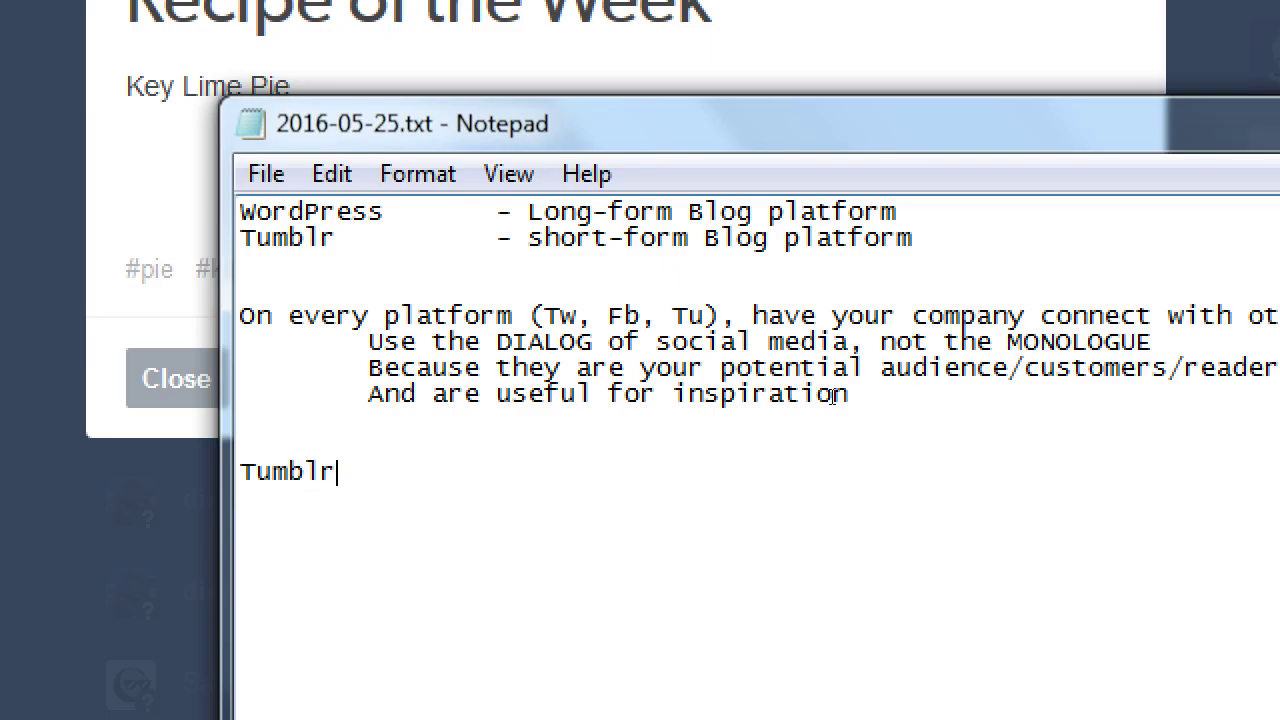
type(" uses Hash")
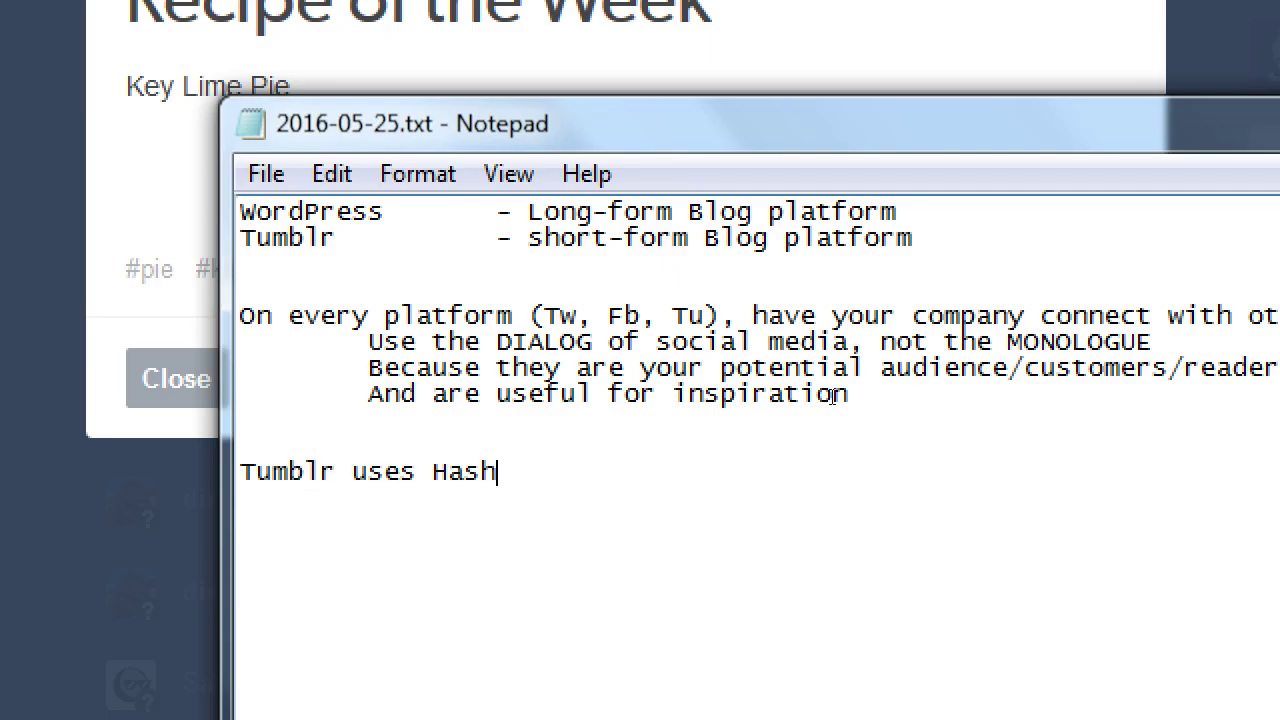
type("tags (which can have space")
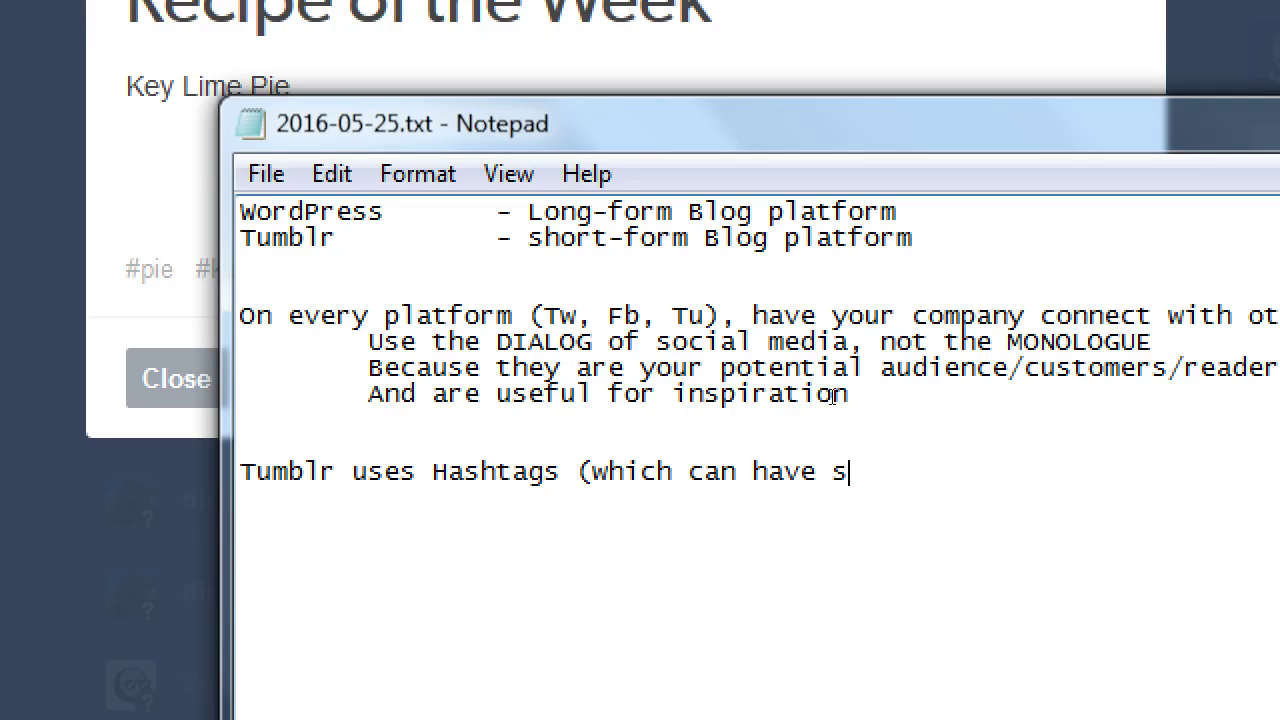
type("s)")
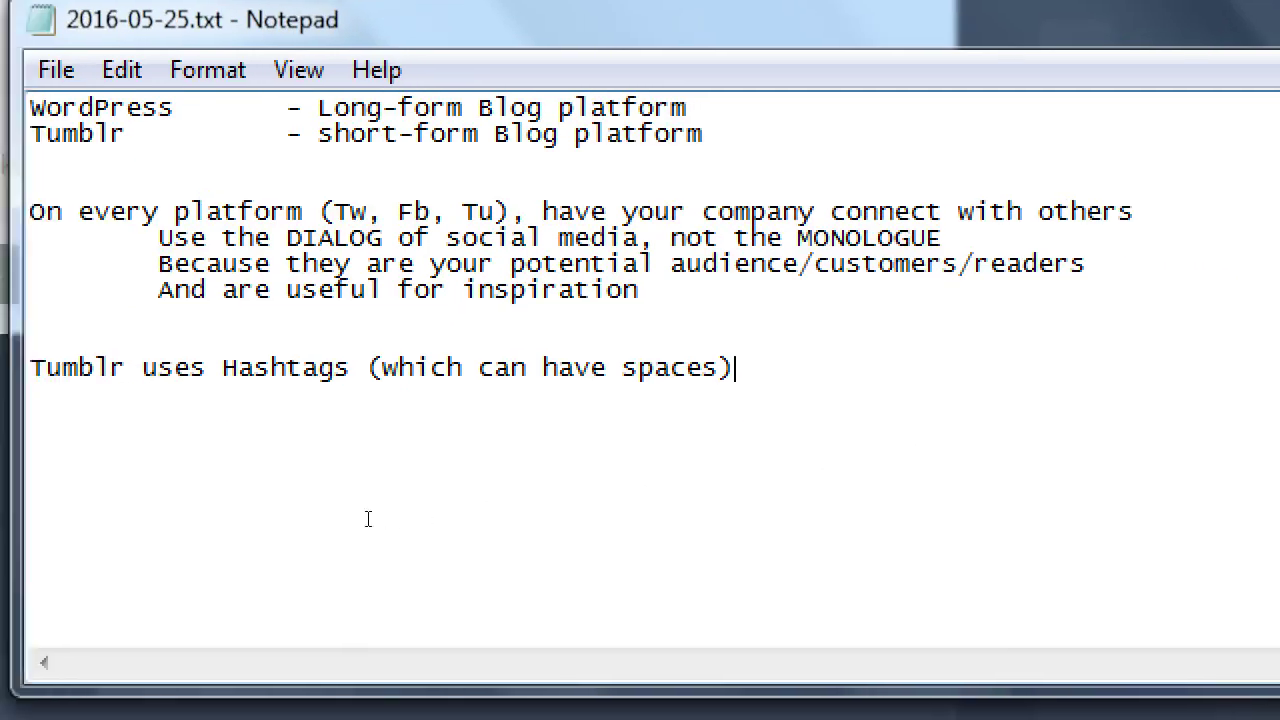
type(". Ta")
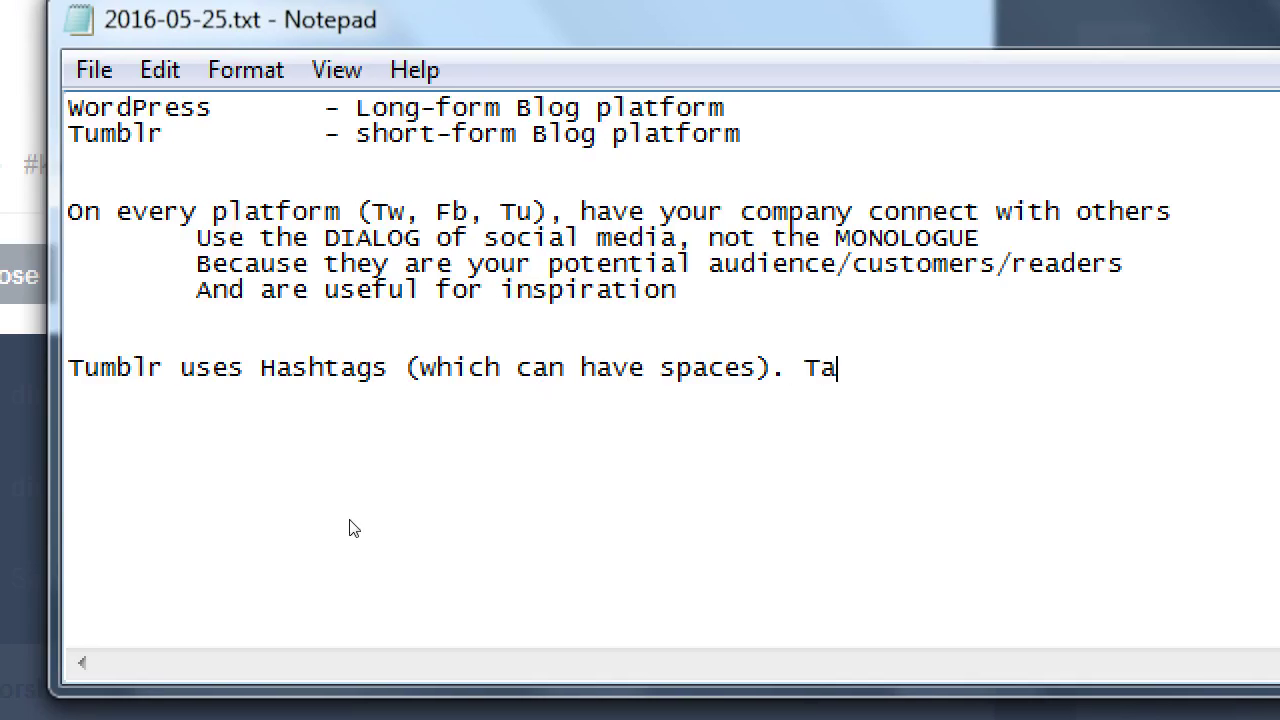
type("ke advantage")
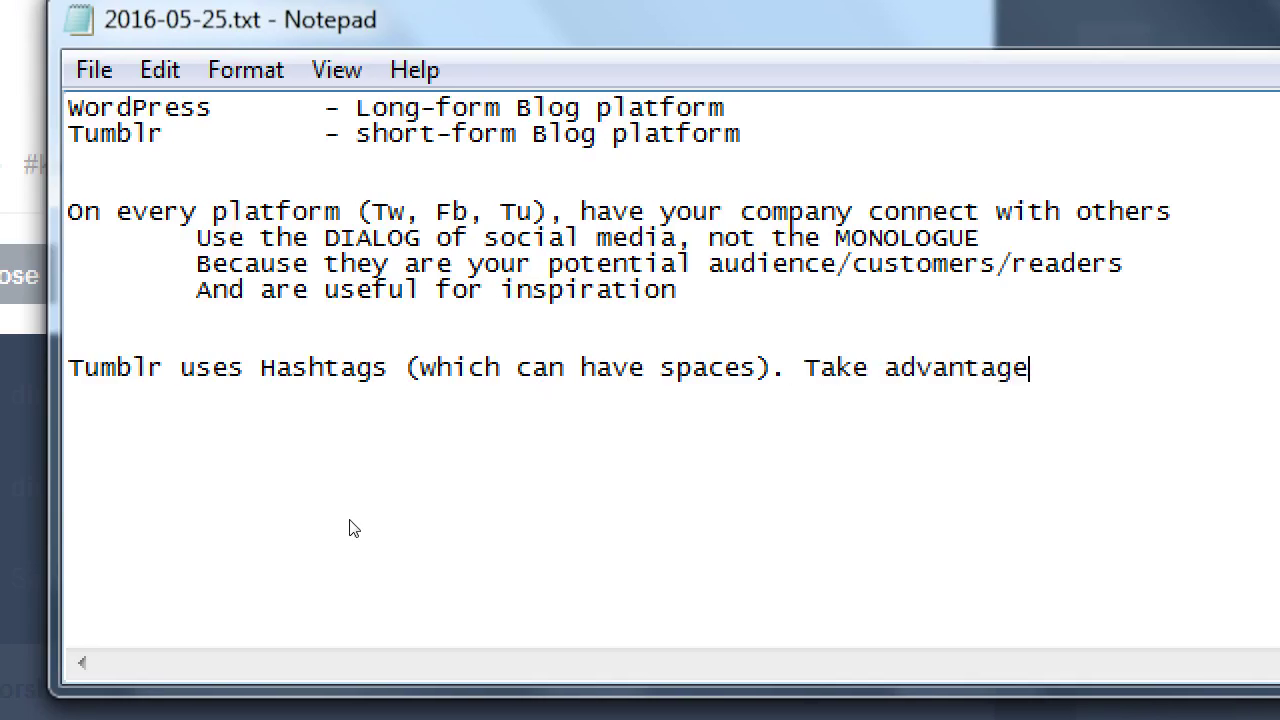
type(".")
- Add the indented note "Add 3 - 5 hashtags on your posts to increase visibility" under the hashtags line
key("Return")
key("Tab")
type("Add 3 -5")
key("BackSpace")
key("BackSpace")
type("5 hash")
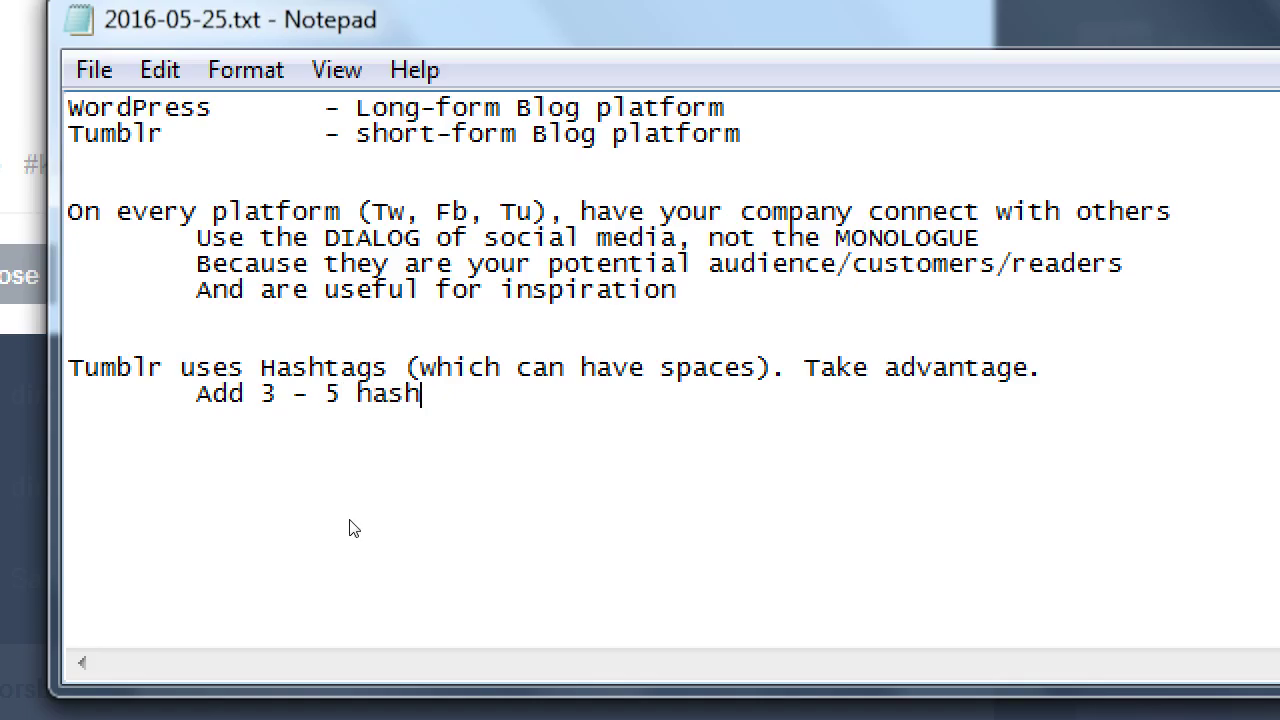
type("tags on you rposts")
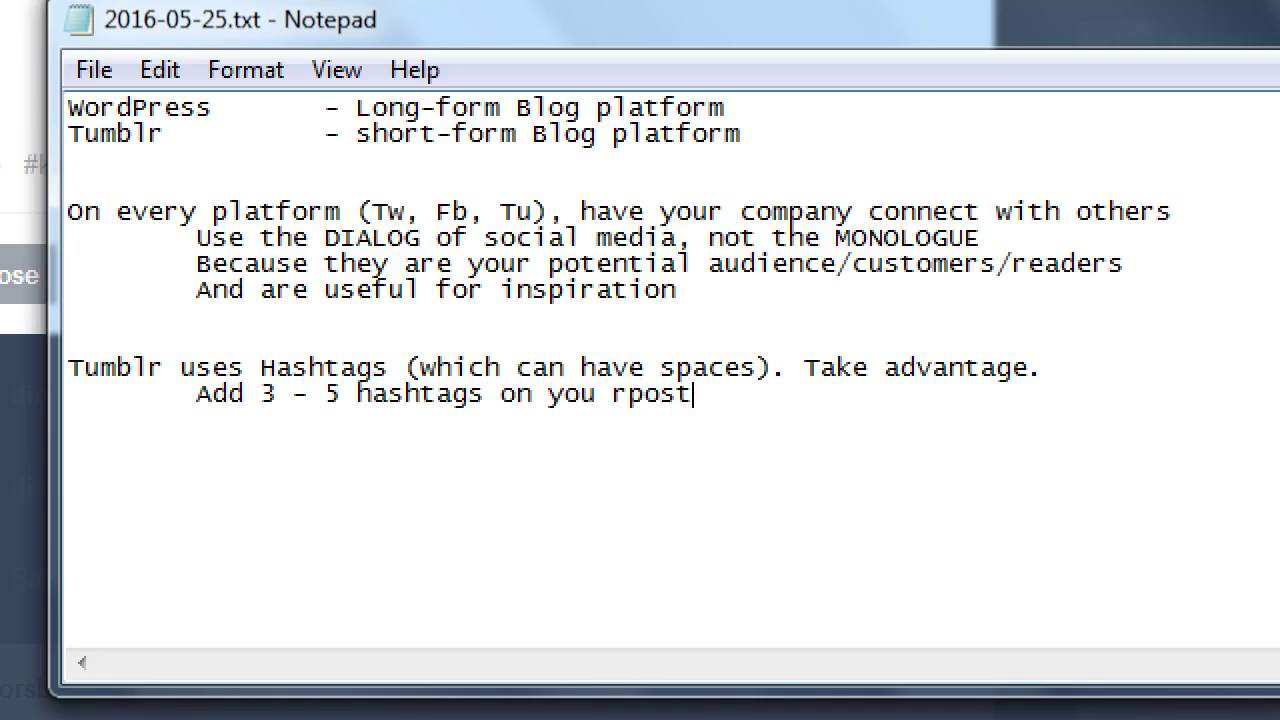
key("ctrl+shift+Left")
key("BackSpace")
key("BackSpace")
type("r posts to increase visibi")
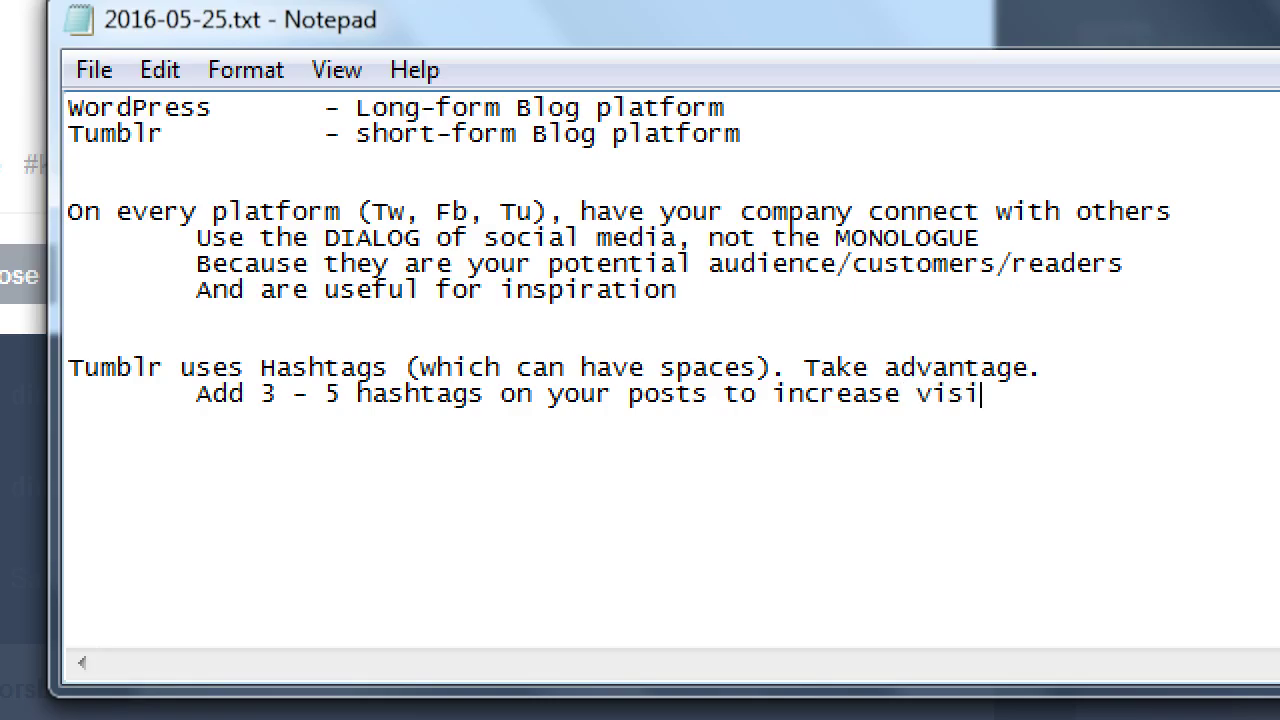
type("lity")
key("Return")
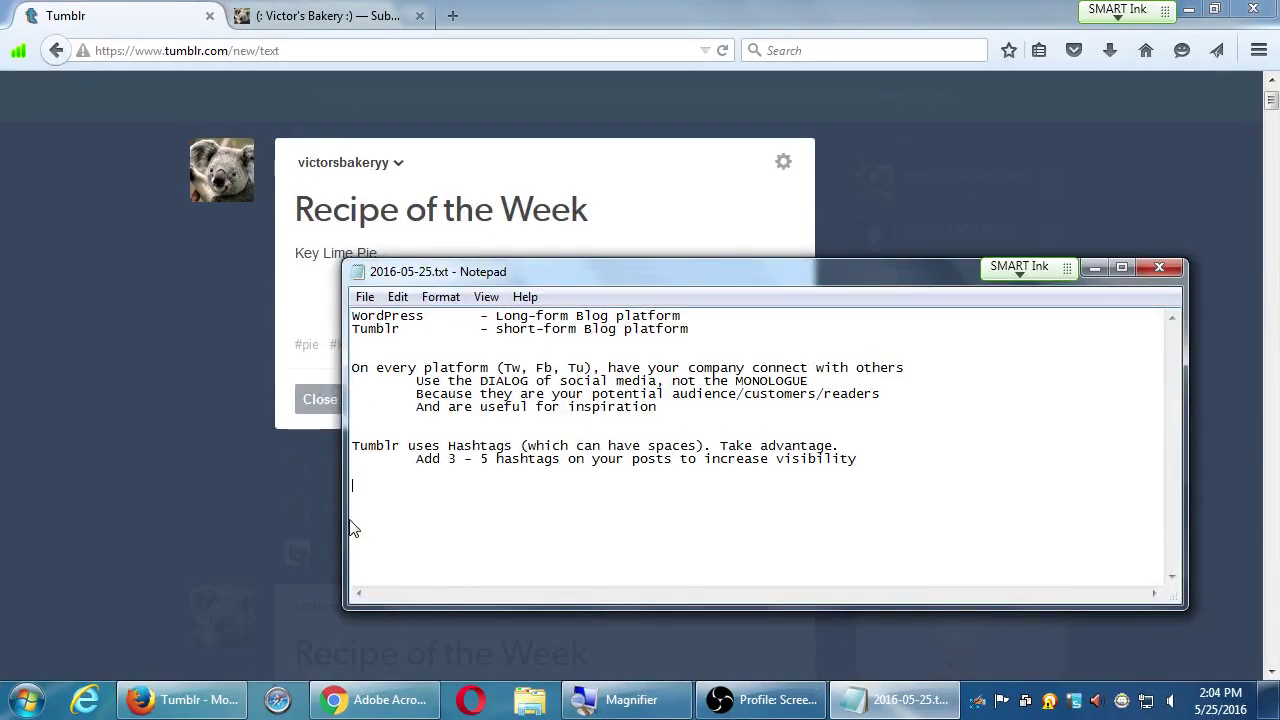
- Return to Tumblr in Firefox and publish the tagged "Recipe of the Week" post
left_click(480, 161)
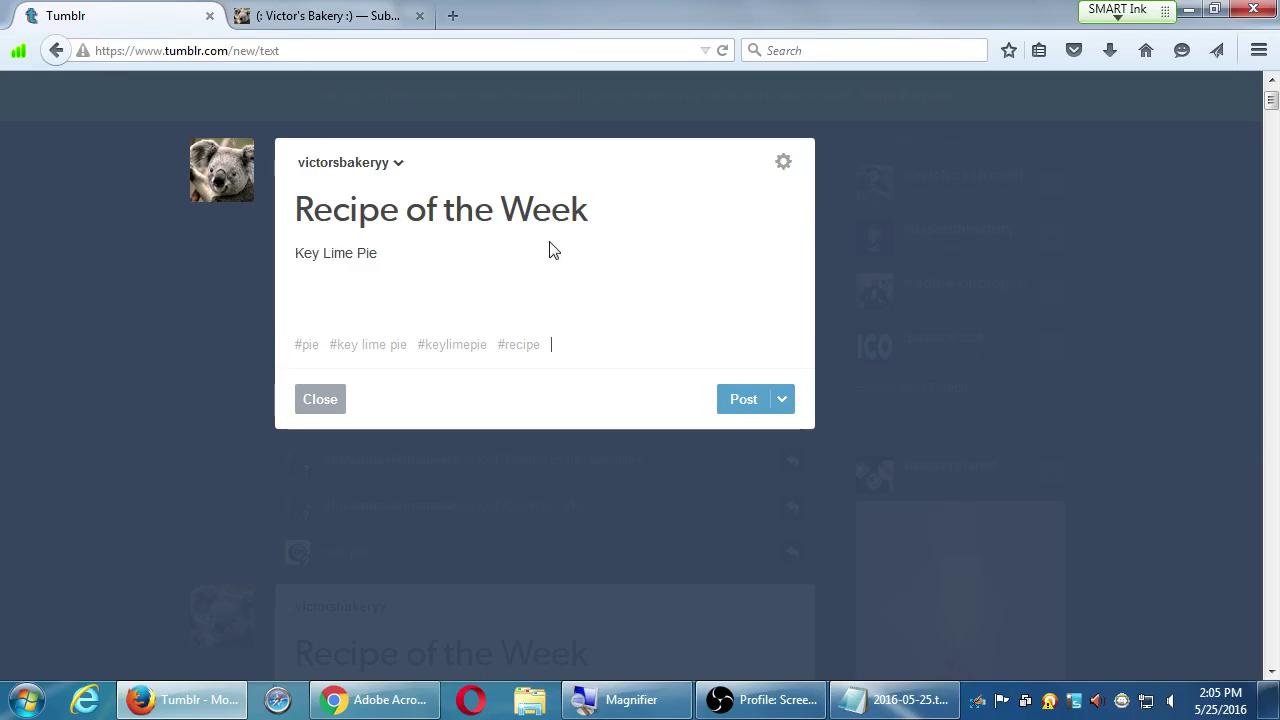
left_click(492, 254)
left_click(729, 404)
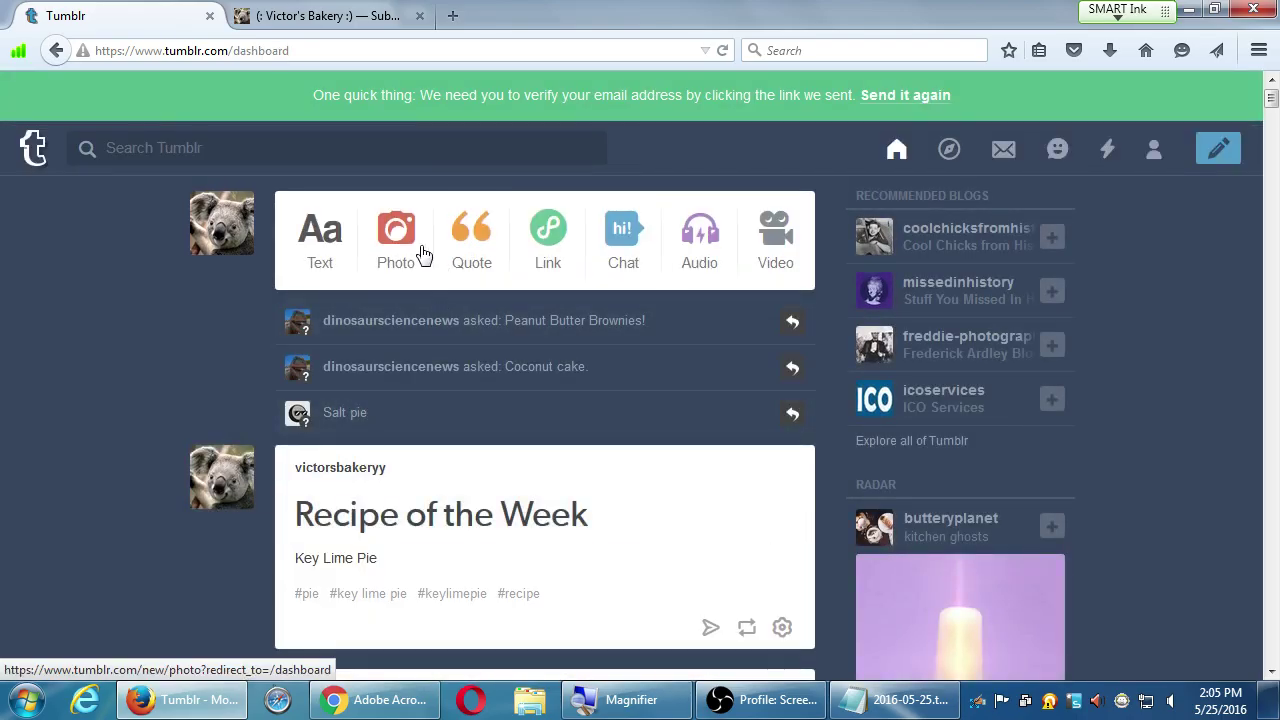
- Start a new photo post, check the option for adding a photo by URL, and upload the desert photo
left_click(403, 251)
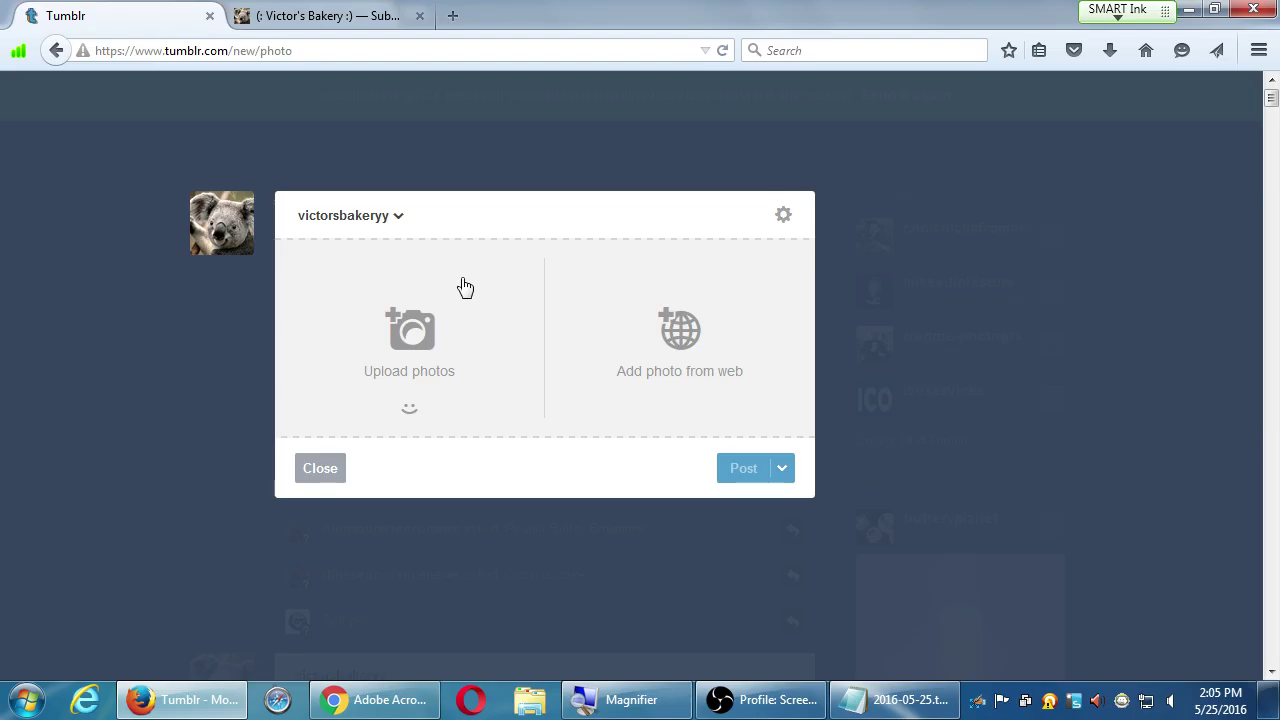
left_click(690, 338)
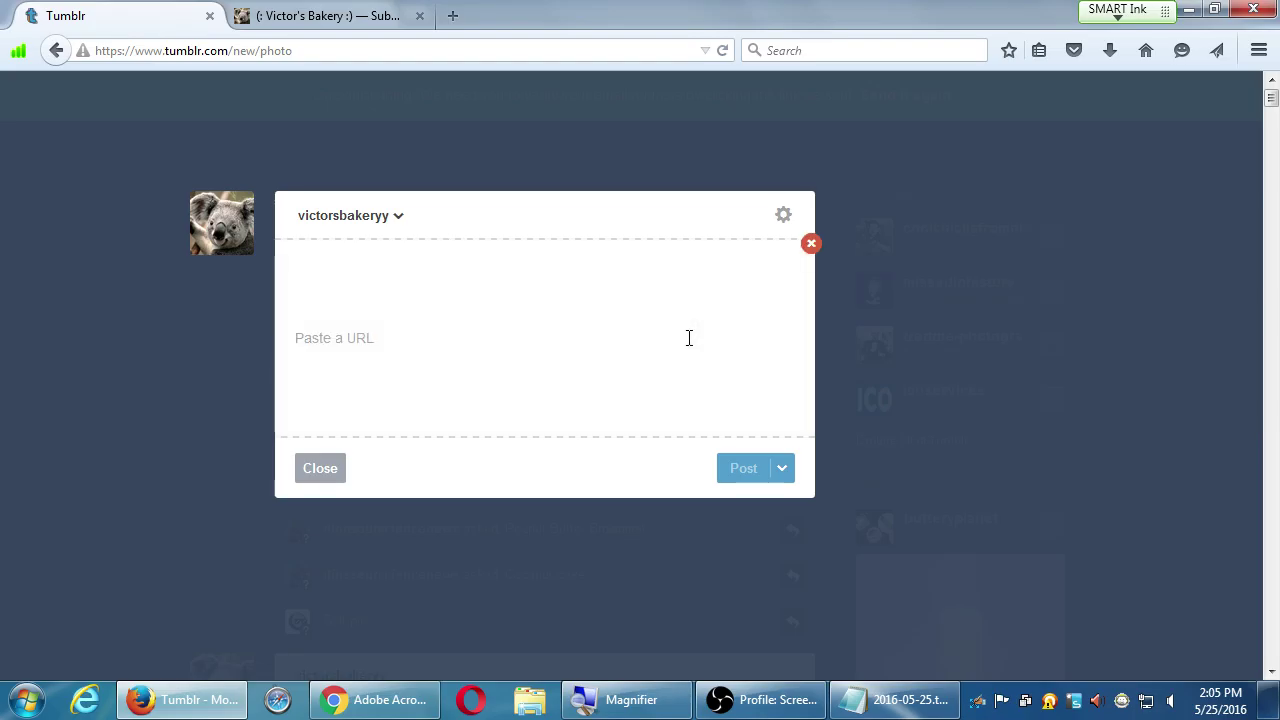
left_click(812, 246)
left_click(420, 355)
double_click(358, 200)
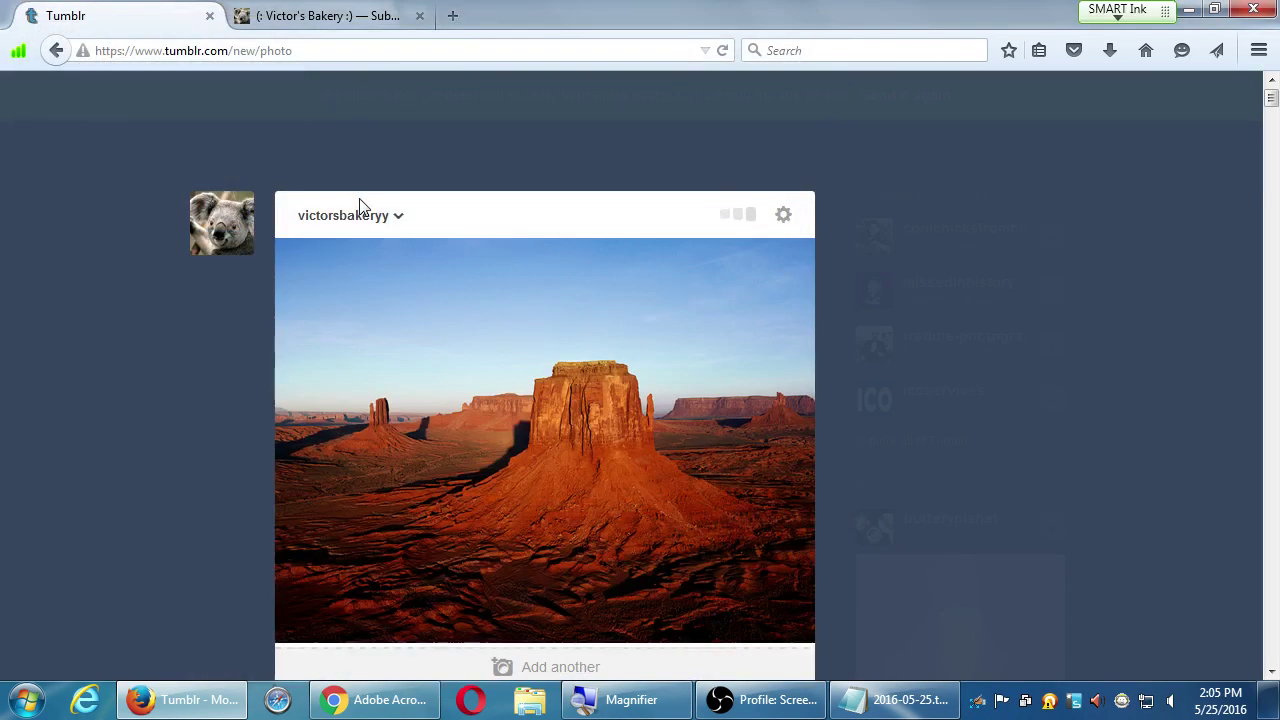
- Add the jellyfish photo as a second image in the photo post
scroll(520, 416, "down", 5)
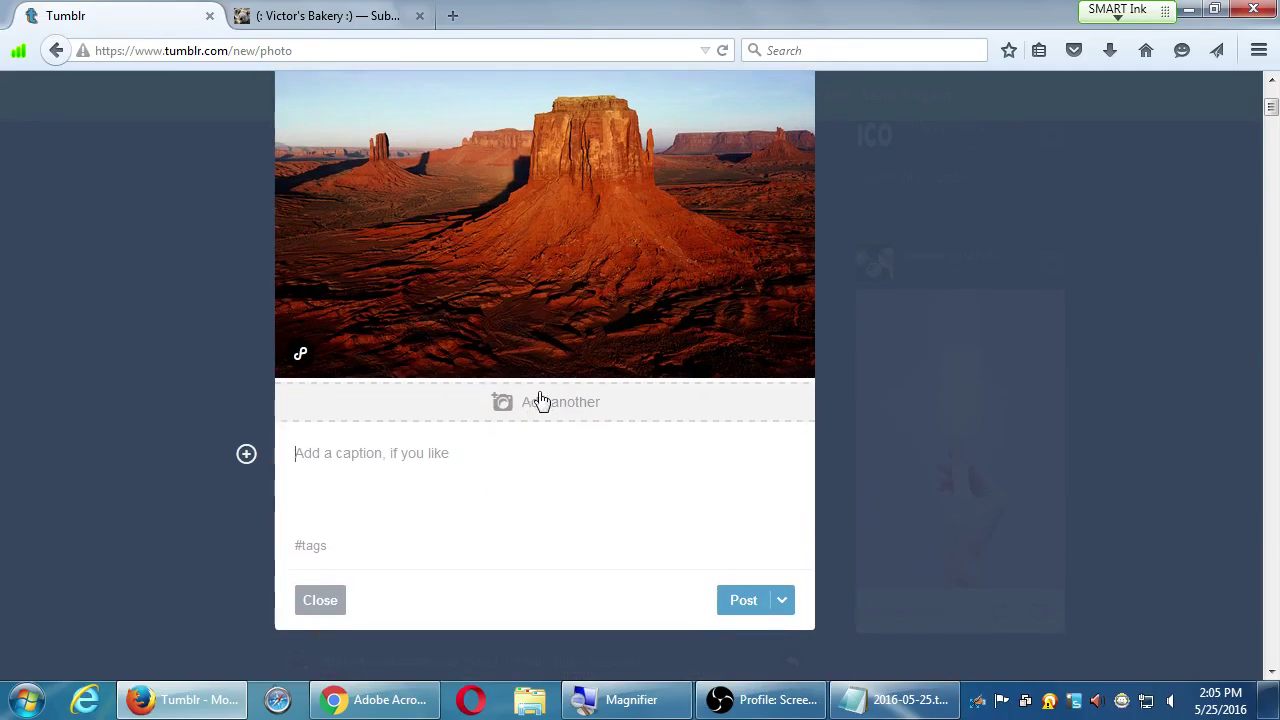
left_click(540, 398)
double_click(551, 200)
scroll(609, 372, "down", 5)
scroll(609, 377, "up", 6)
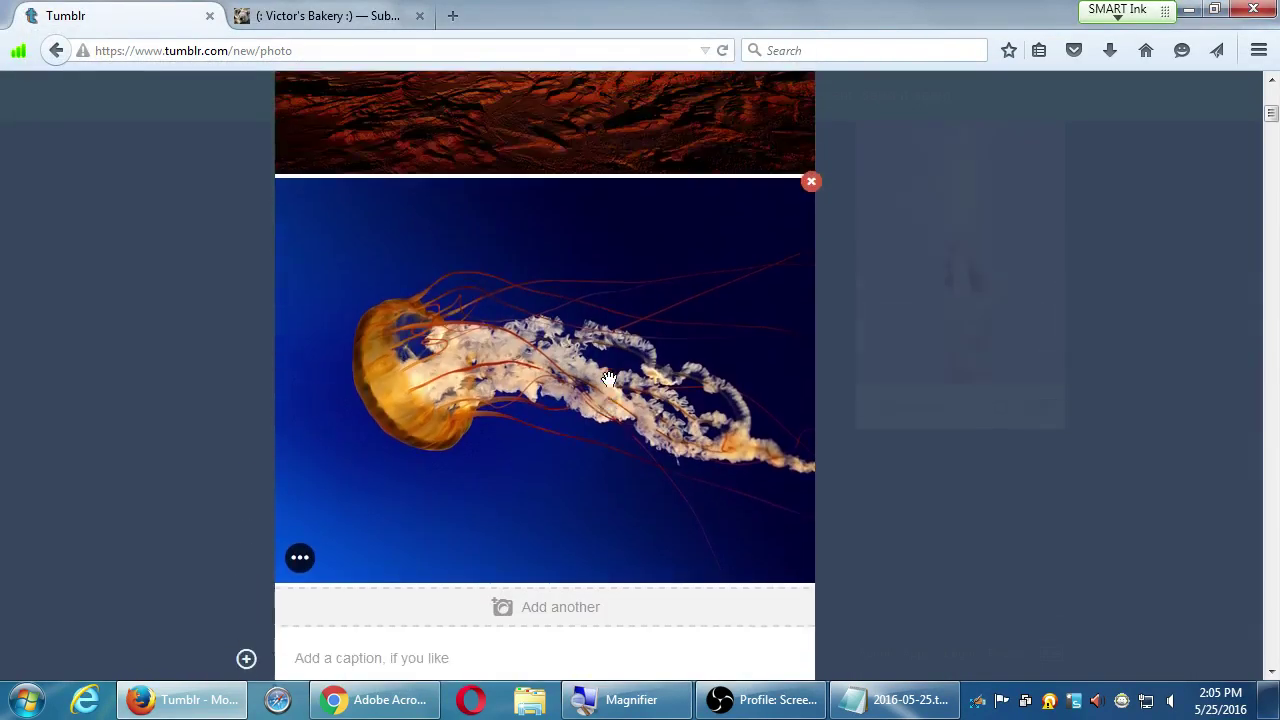
scroll(607, 378, "up", 5)
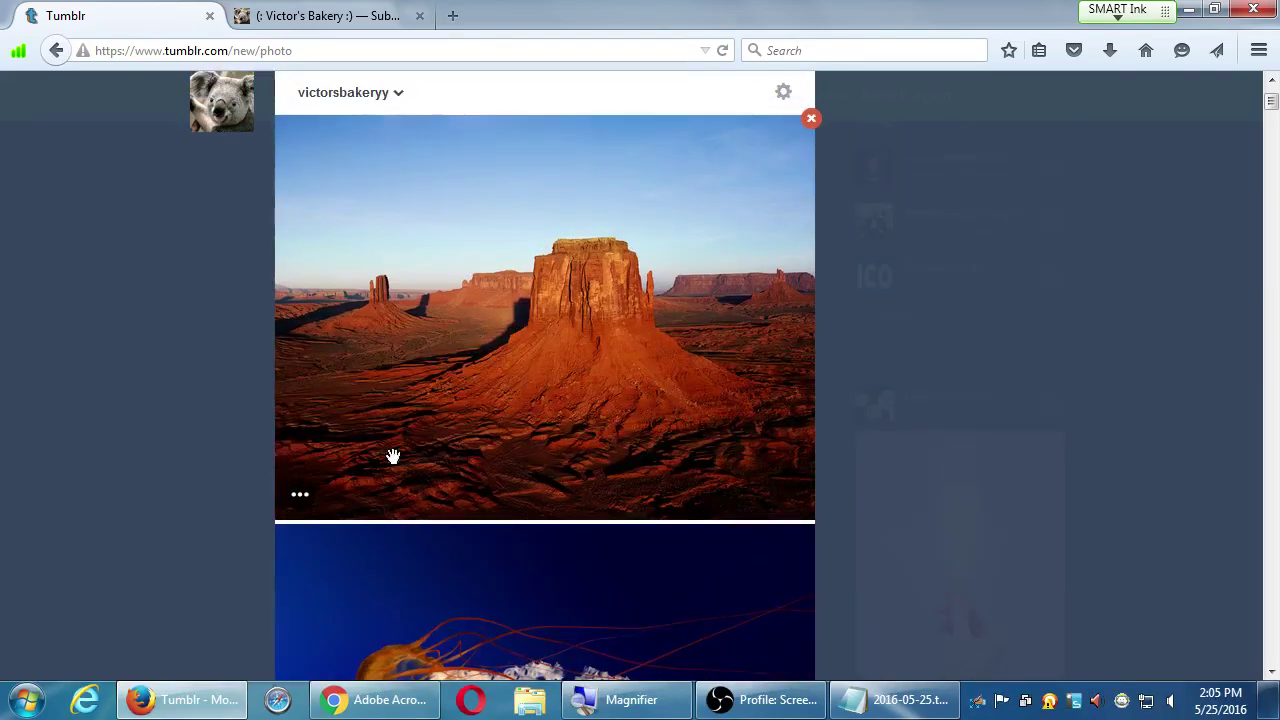
- Add an individual caption to the desert photo and caption the jellyfish photo "Jelly"
left_click(300, 496)
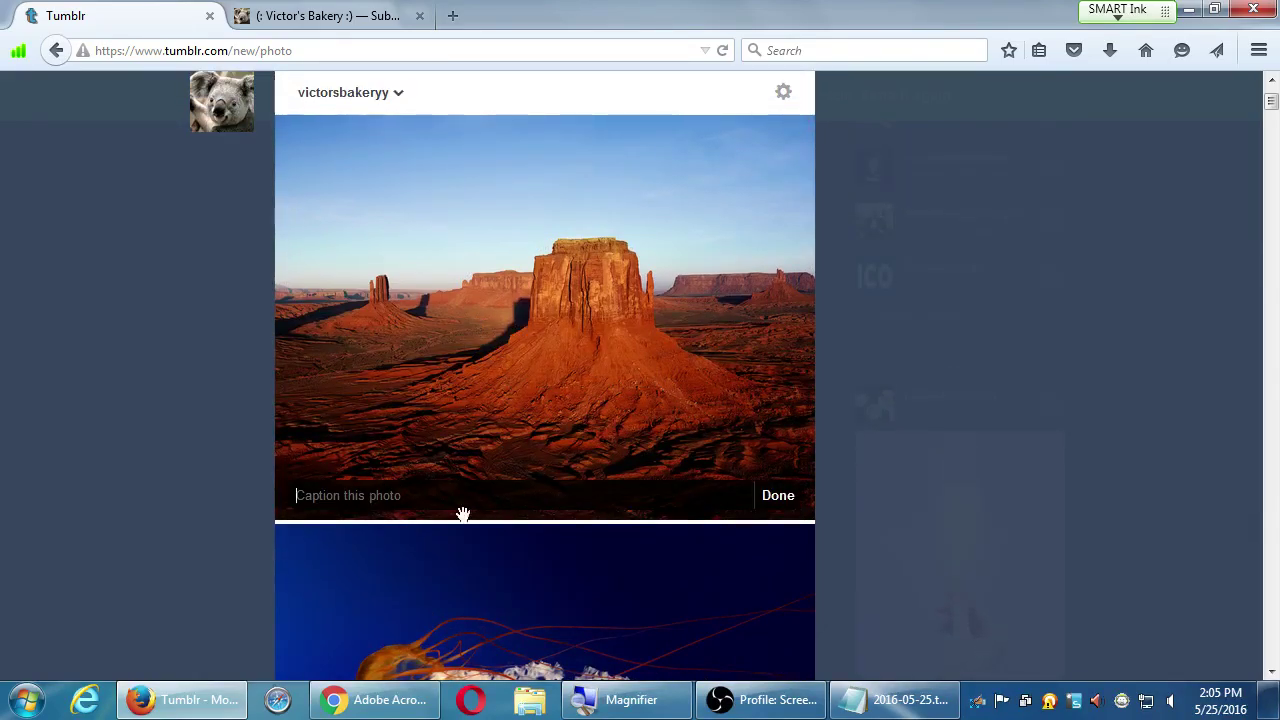
left_click(776, 496)
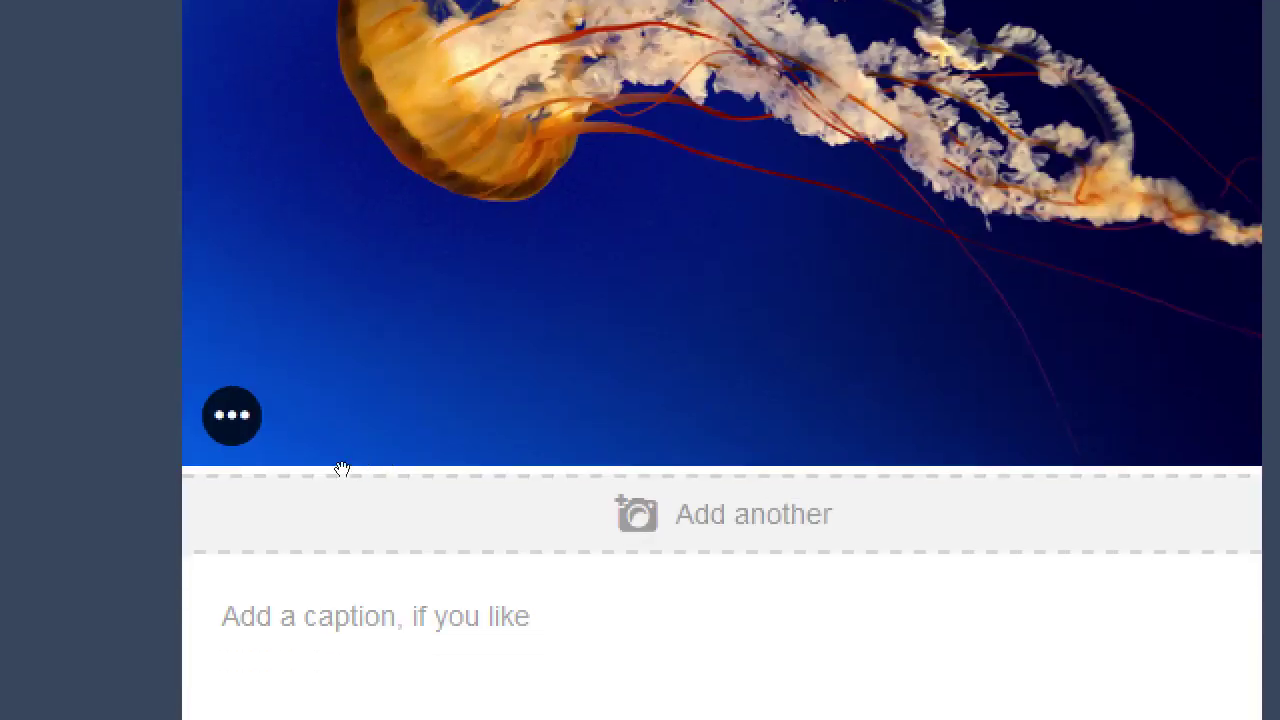
left_click(306, 457)
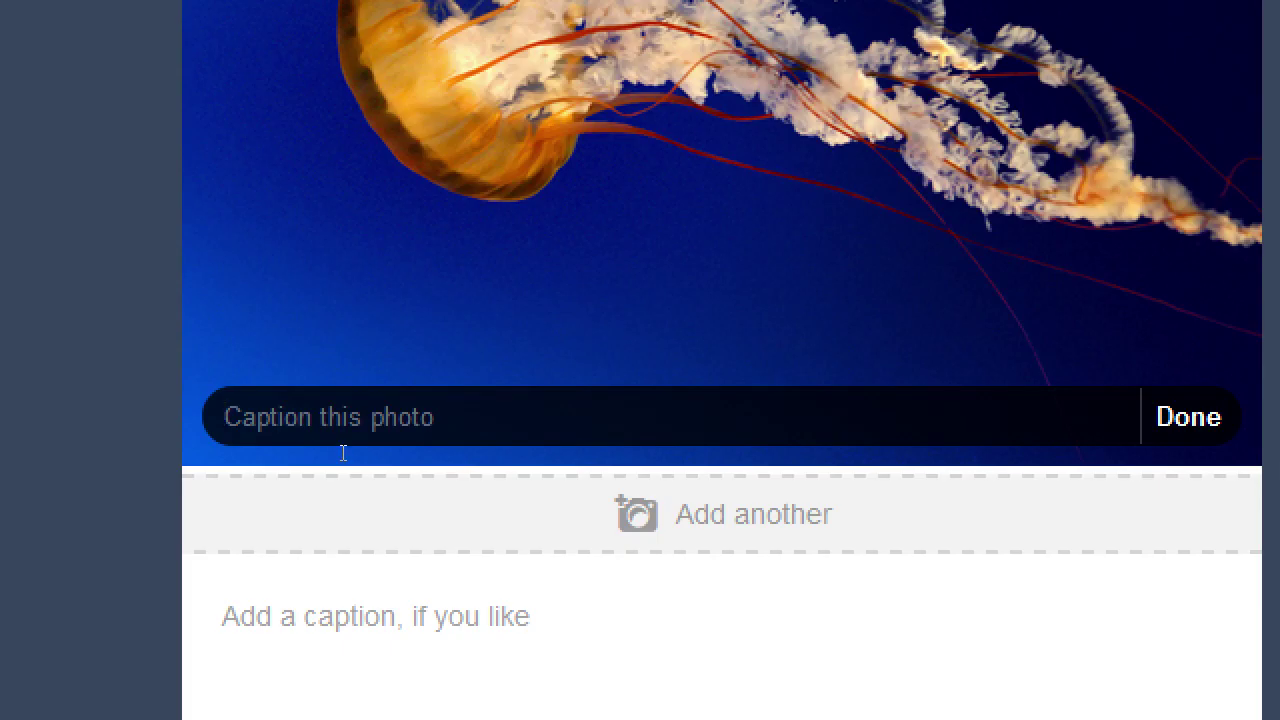
type("Jelly")
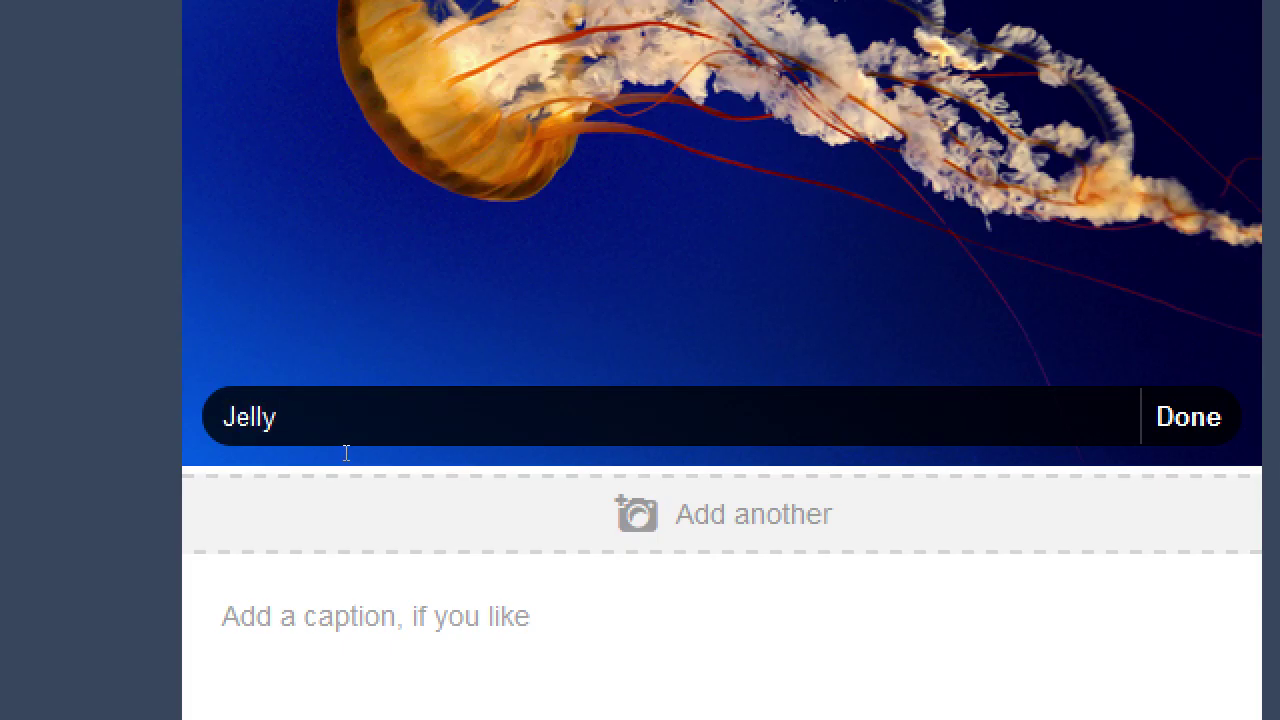
left_click(778, 458)
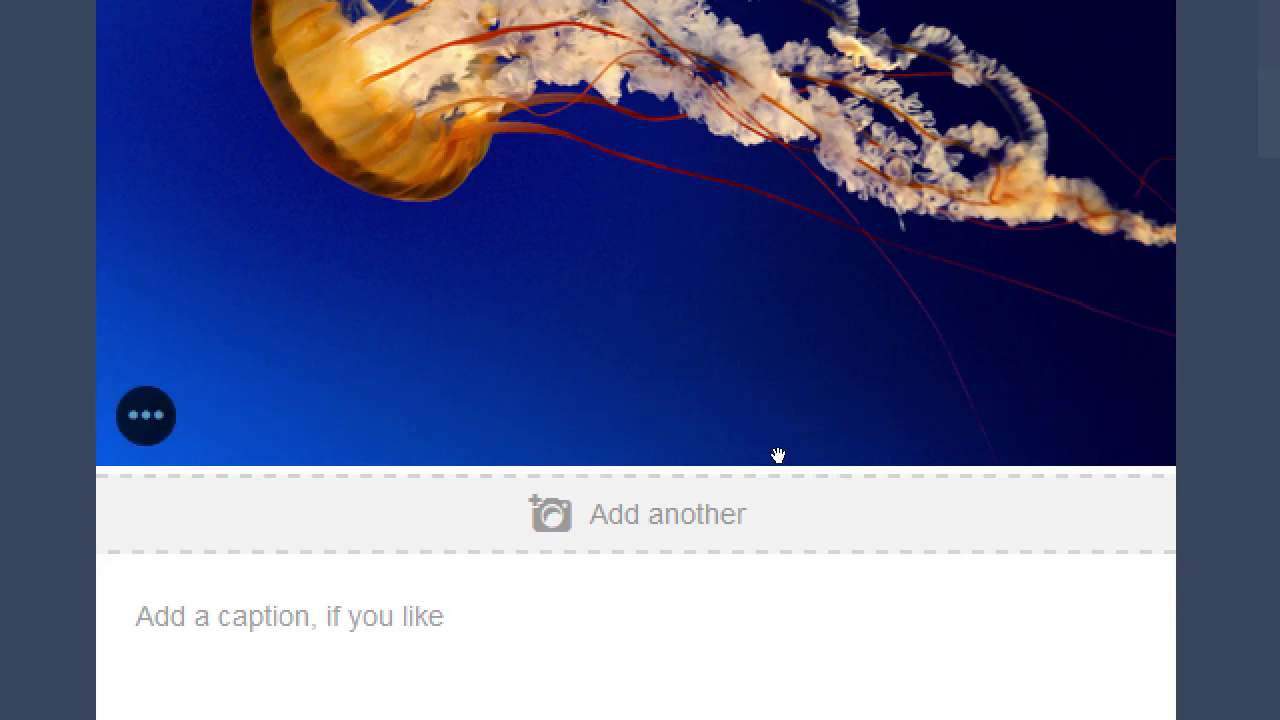
scroll(778, 456, "up", 5)
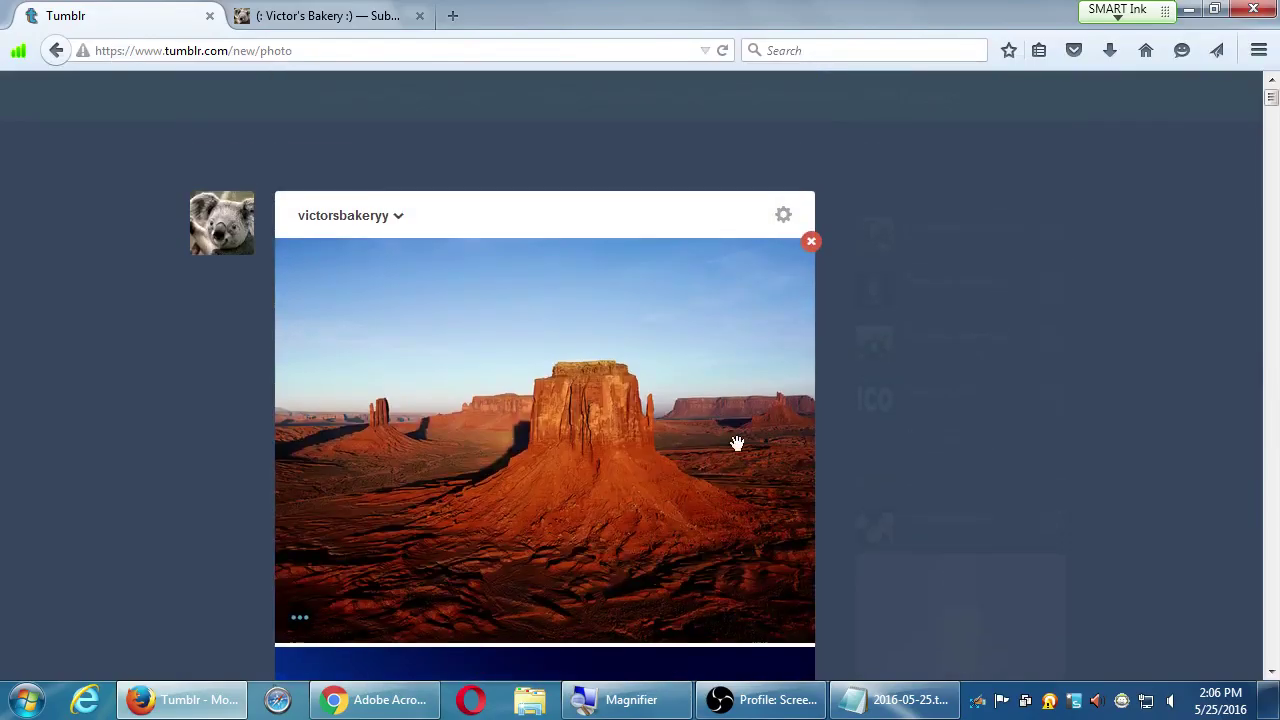
scroll(603, 372, "down", 4)
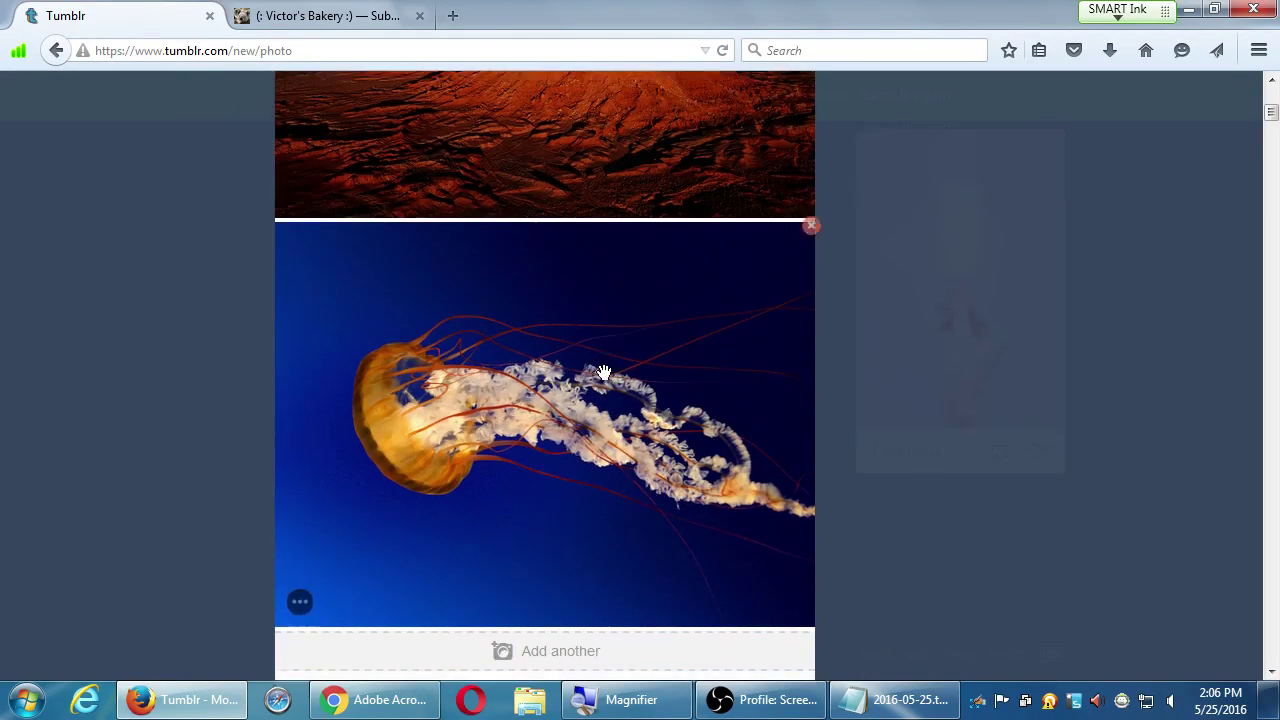
scroll(603, 372, "up", 2)
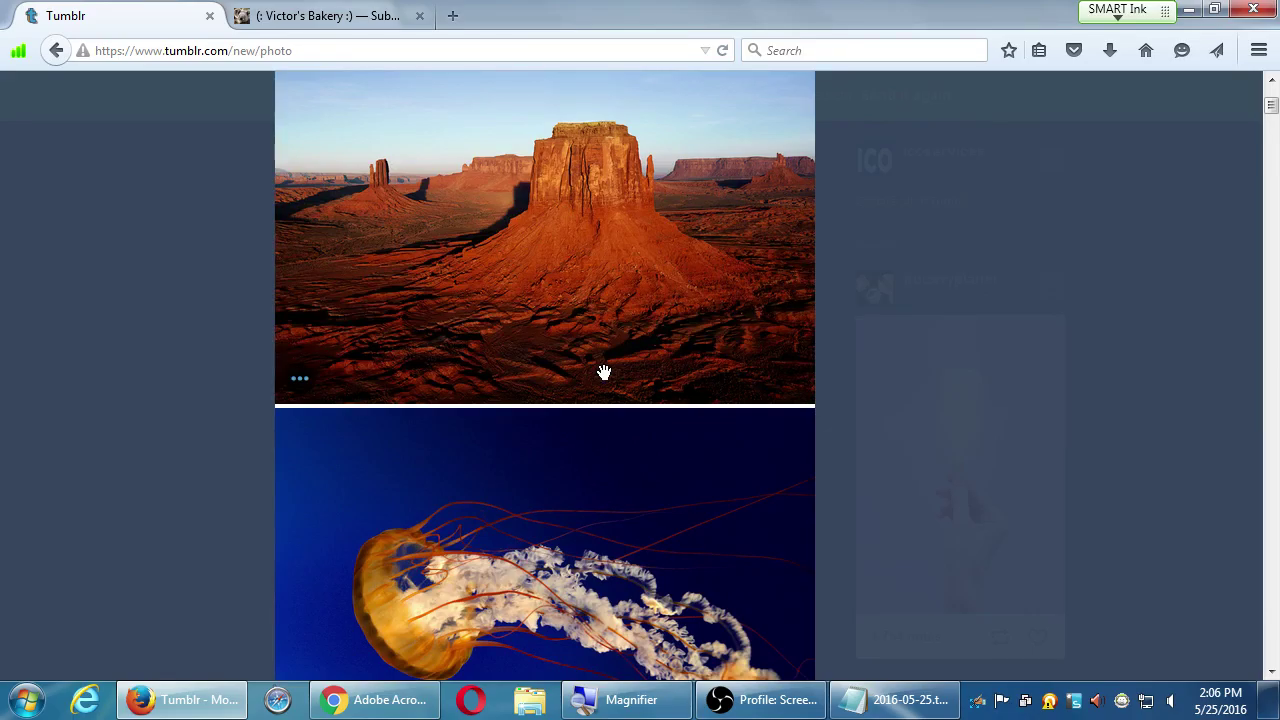
scroll(604, 372, "down", 5)
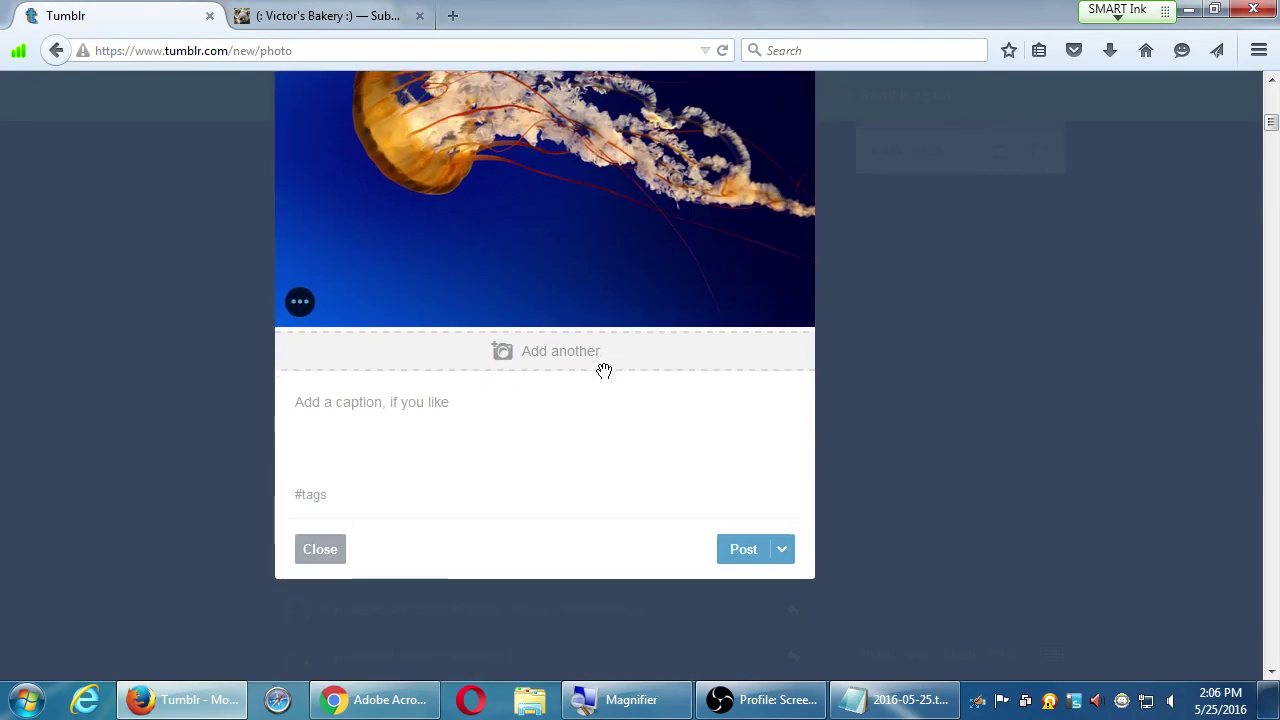
left_click(363, 413)
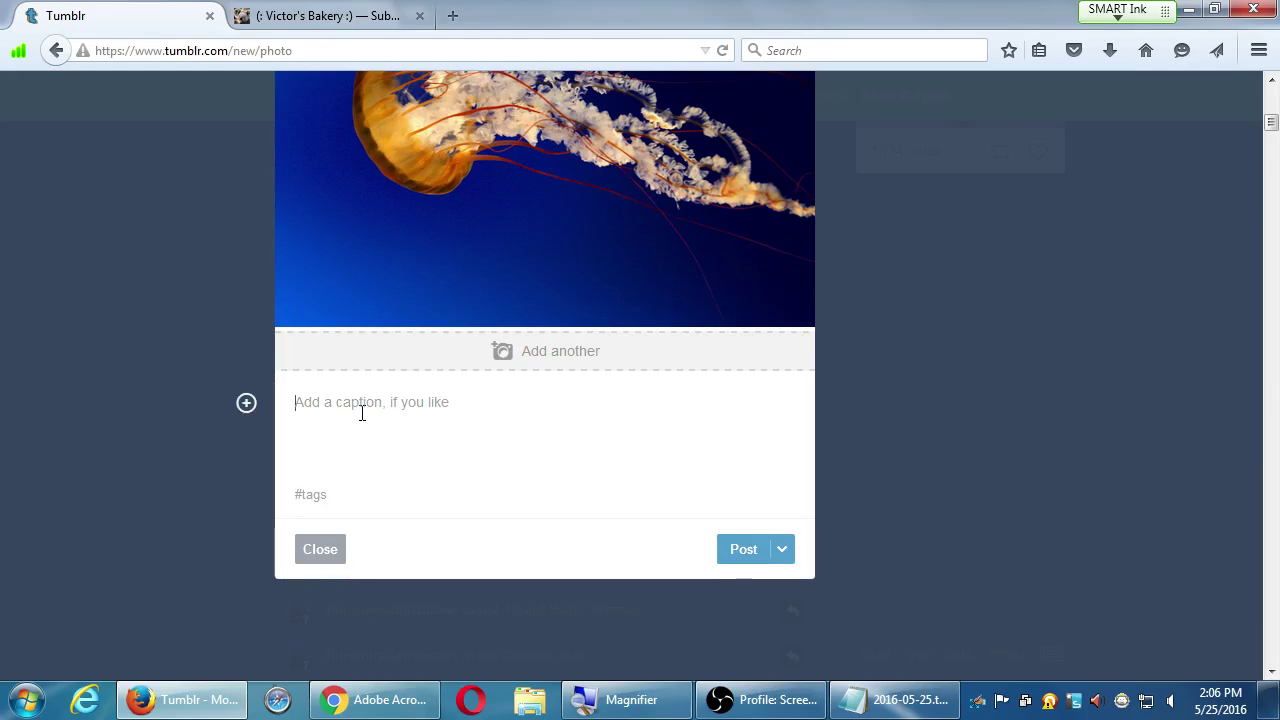
type("sdgsdgfdgss")
double_click(341, 404)
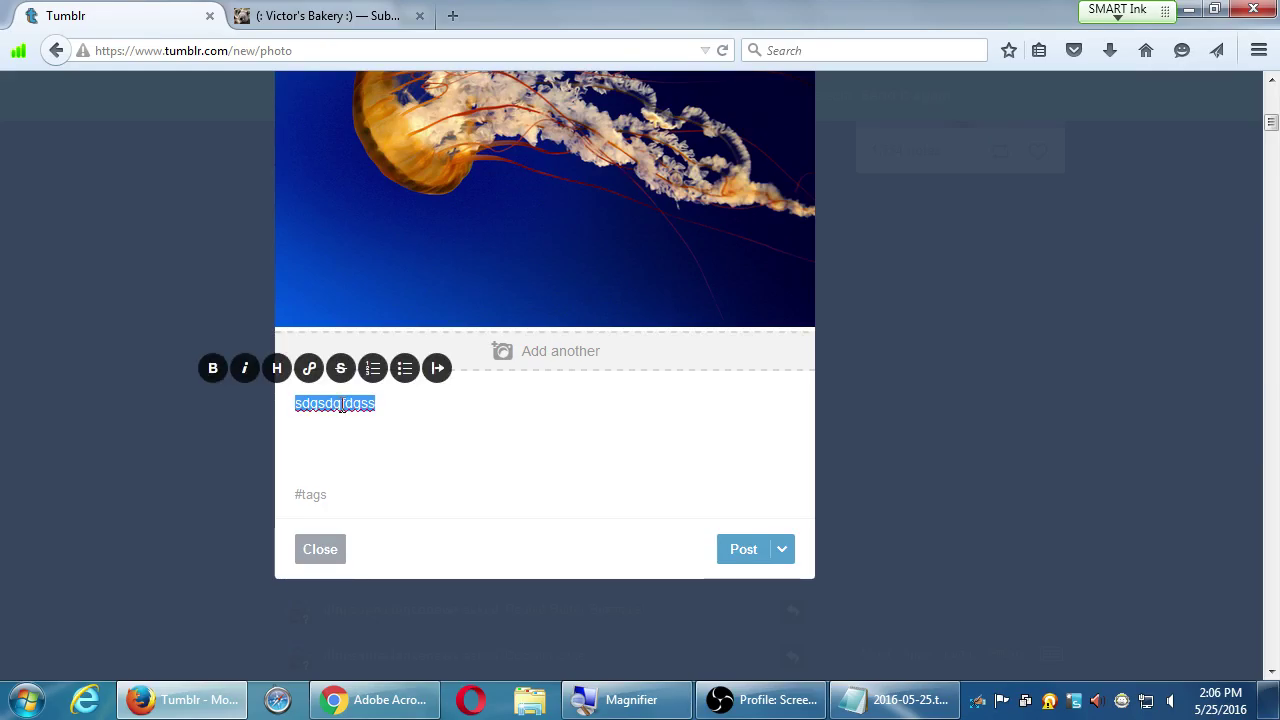
key("BackSpace")
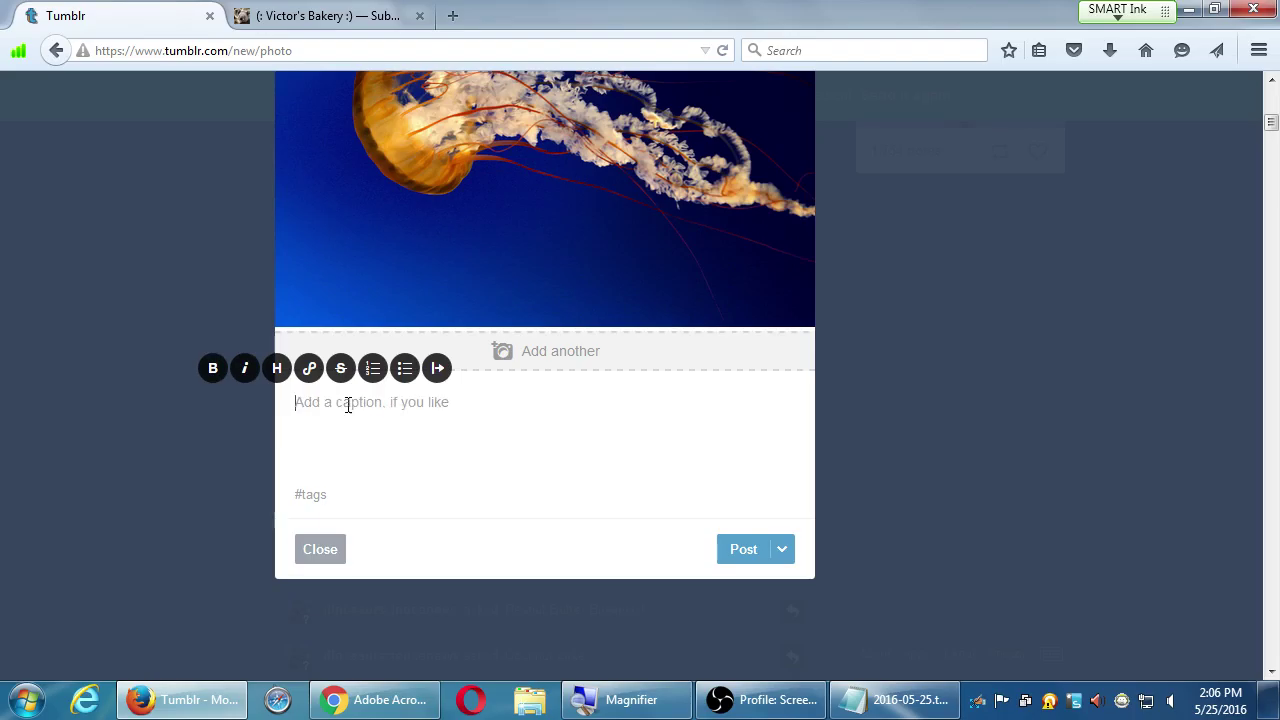
- Check the media insertion options of the post's caption and publish the two-photo post
left_click(250, 403)
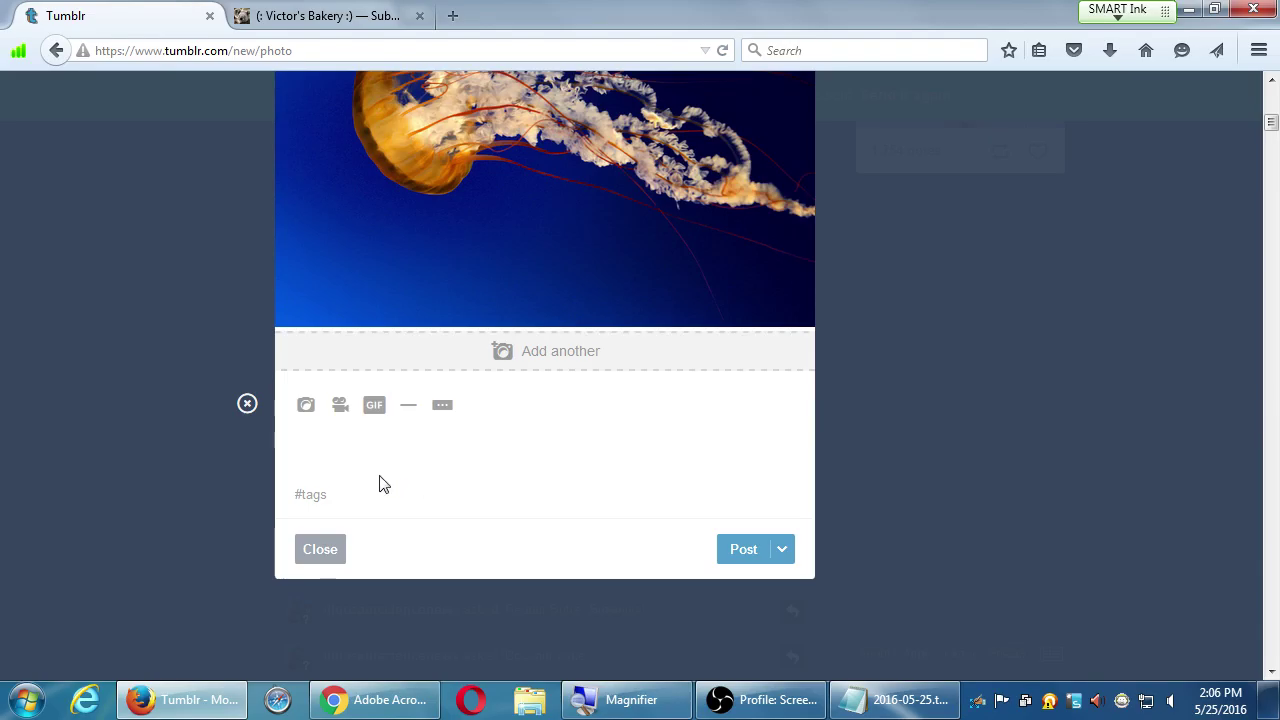
left_click(340, 490)
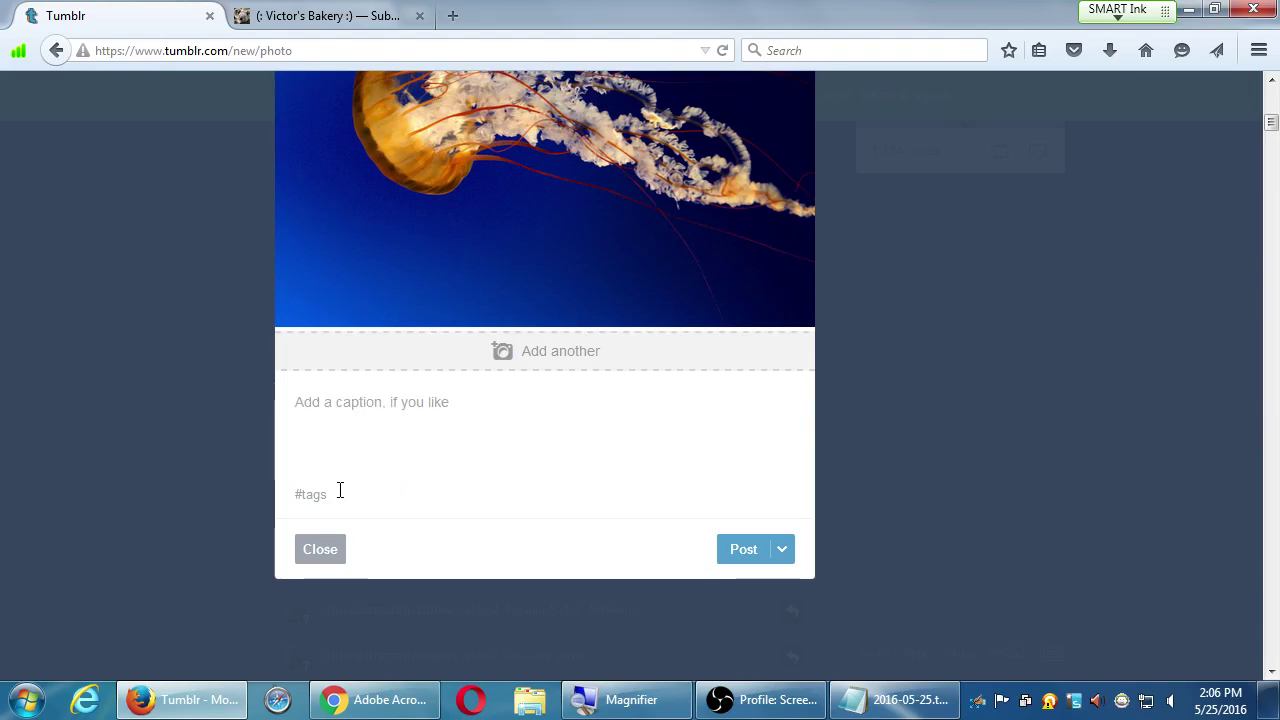
left_click(740, 550)
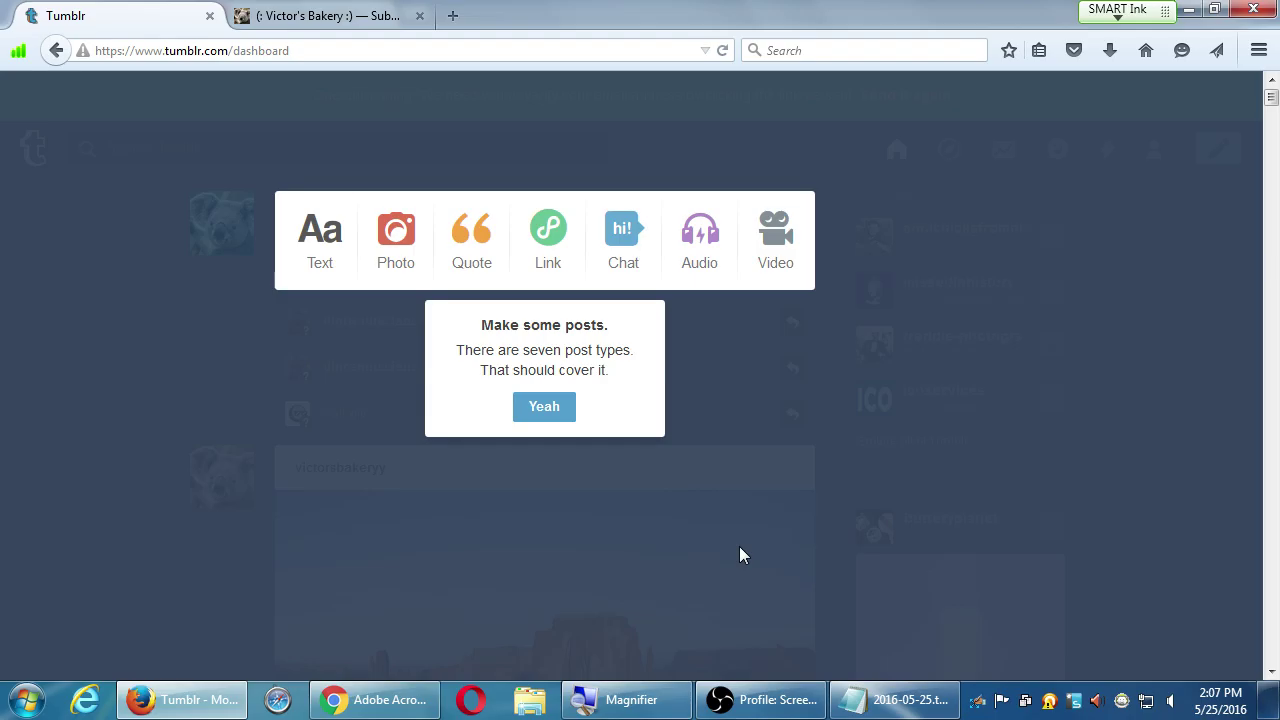
- Dismiss the hint about the seven post types and start a new quote post
left_click(544, 407)
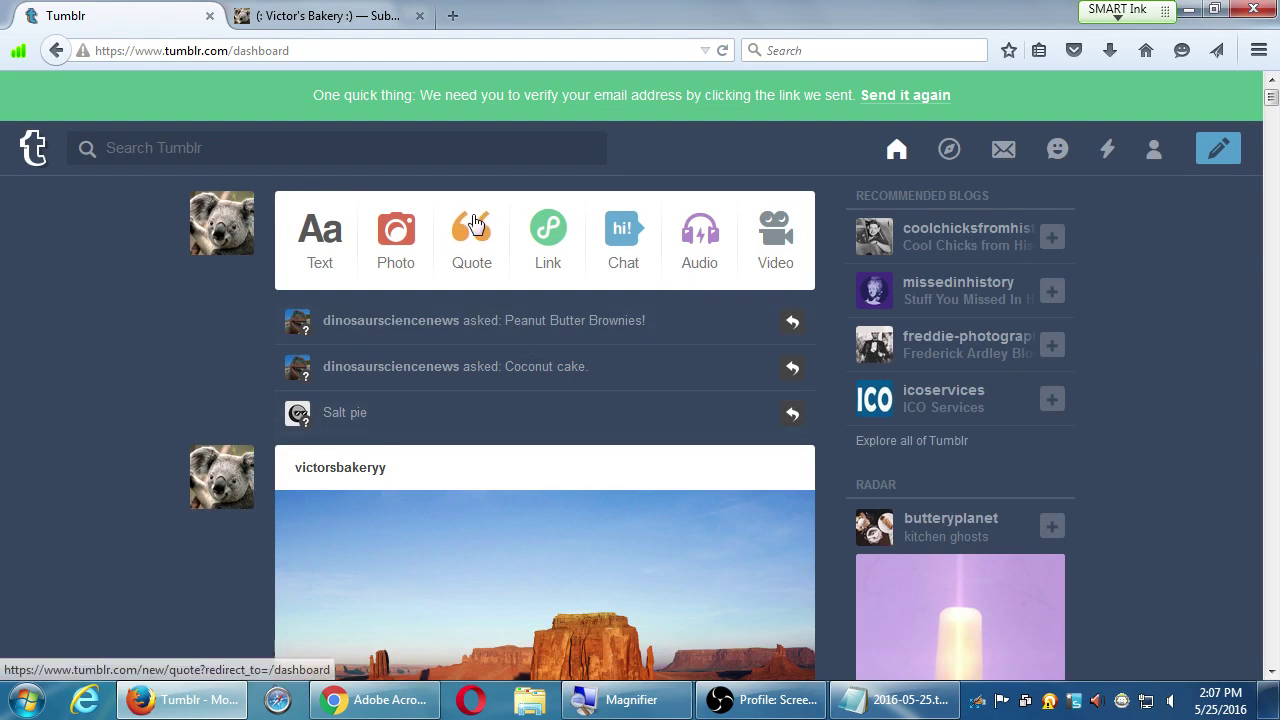
left_click(465, 245)
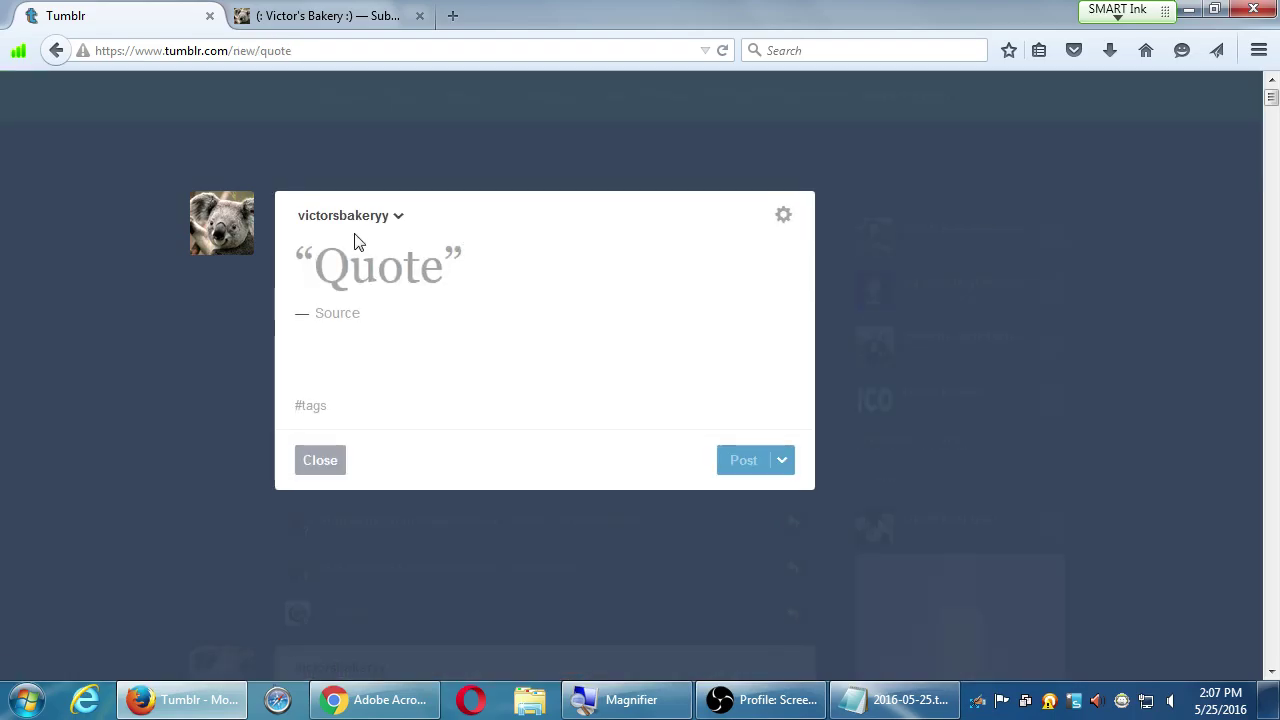
type("dsaffdsfdsadfsfdsfdsafdsafdsa")
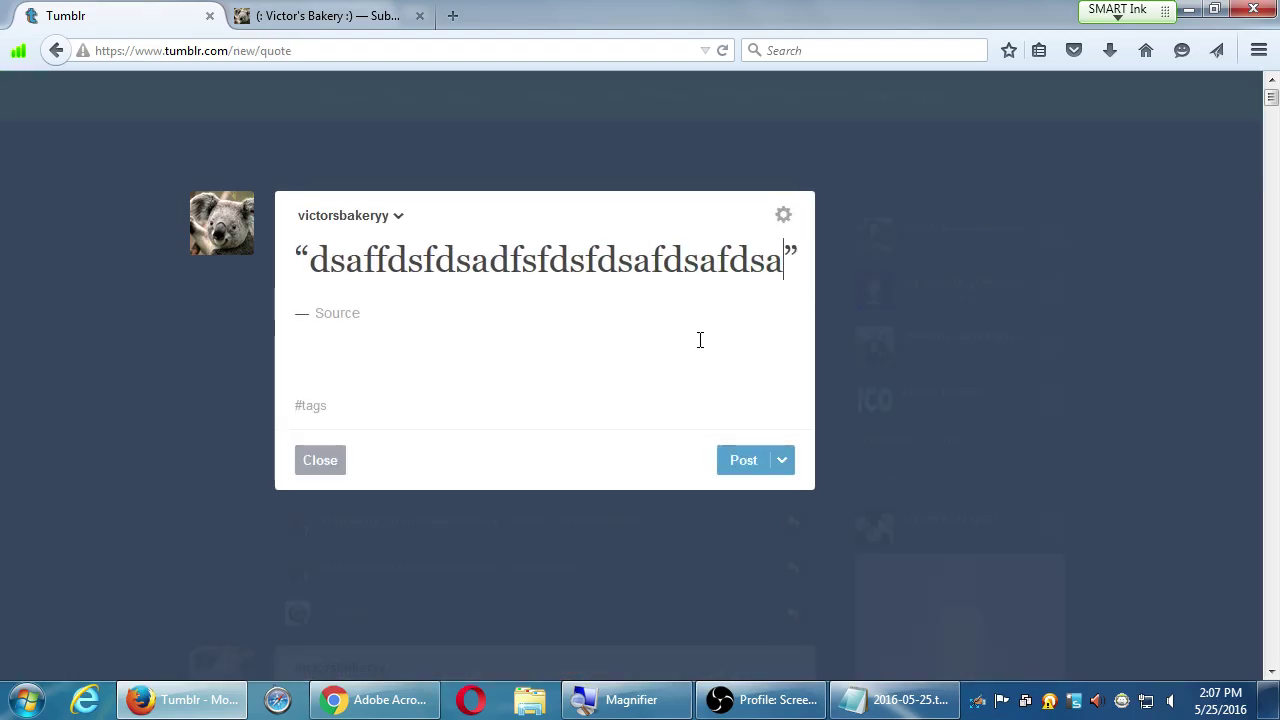
type("fdsadfsadfsafsdfas")
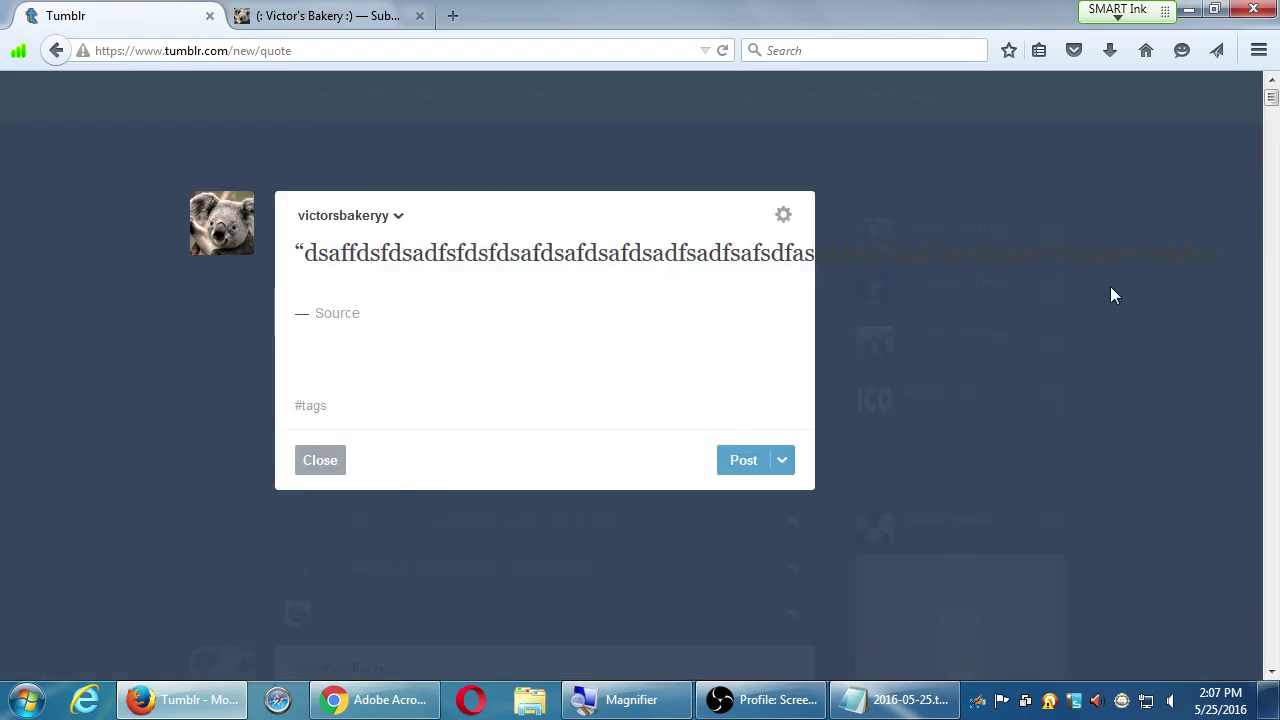
type("fdsafdsafdsa")
scroll(1146, 282, "right", 5)
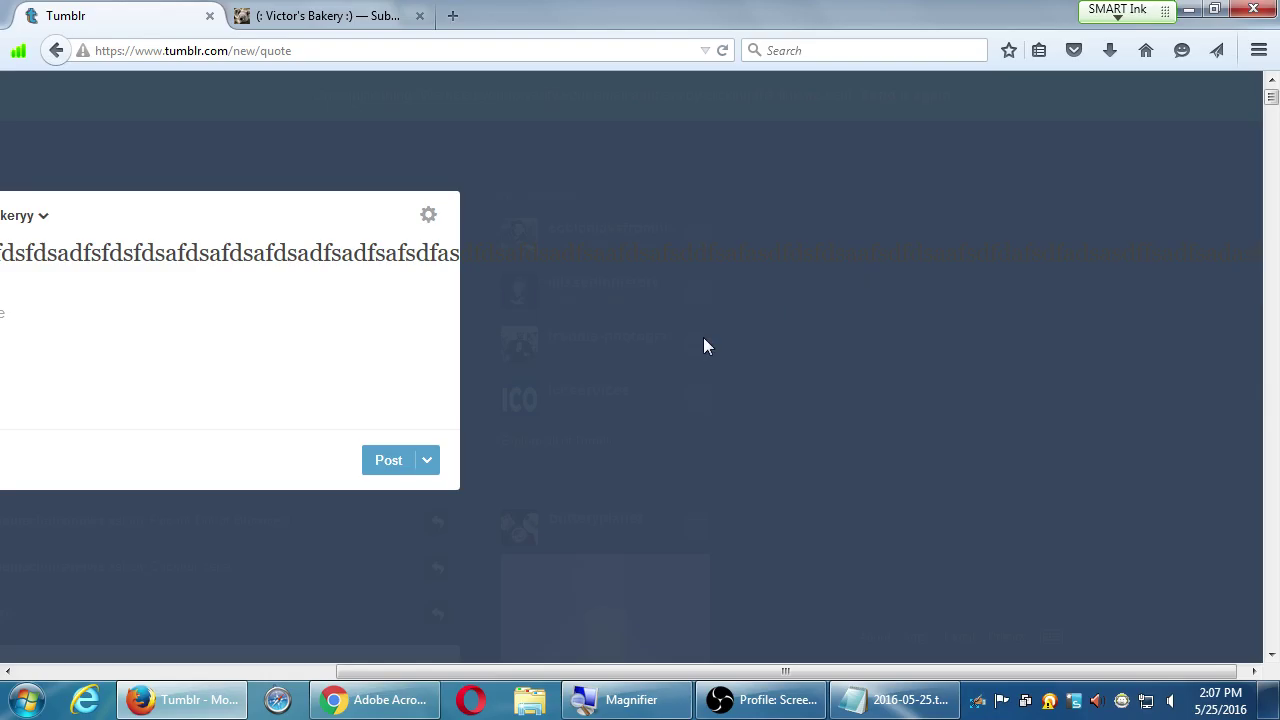
key("ctrl+a")
key("BackSpace")
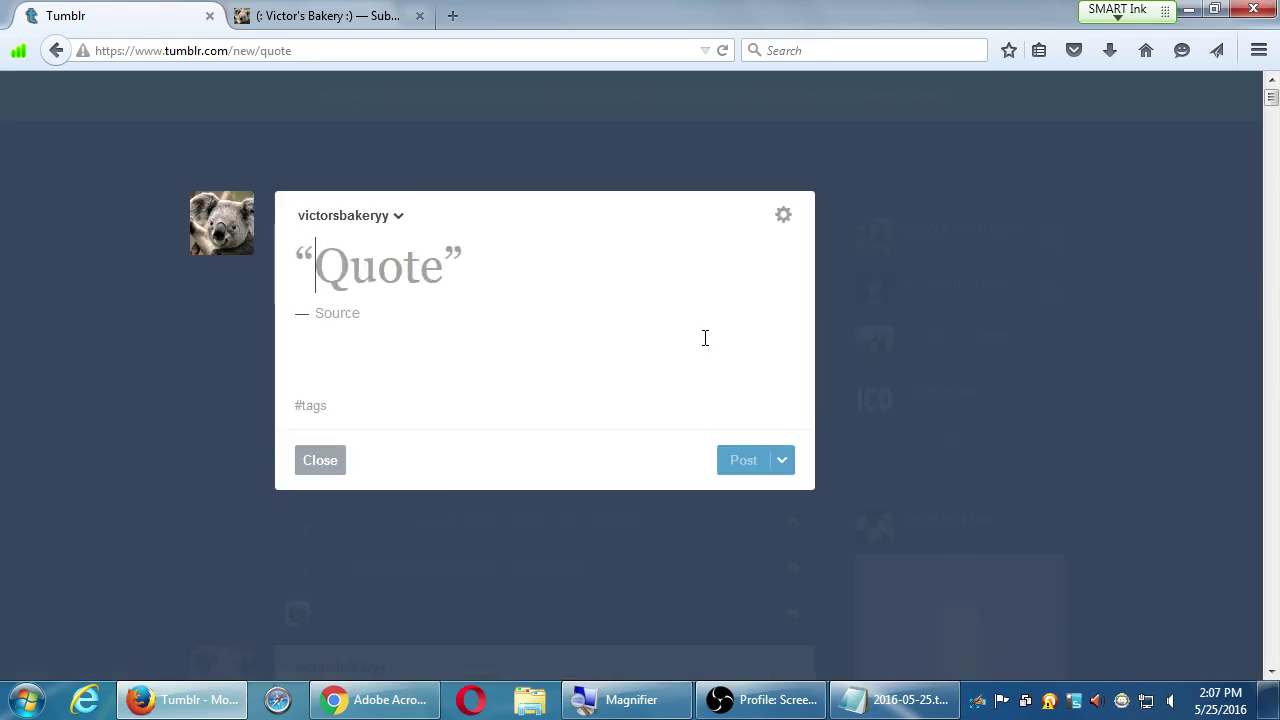
- Enter the spaced filler text "dffdkdf jkfdj kfdjkdf jkdfj kfdjkfd dfkj fdkj d" as the quote
type("dffdkdf jkfdj kfdjkdf jkdfj kfdjkfd dfkj fdkj d")
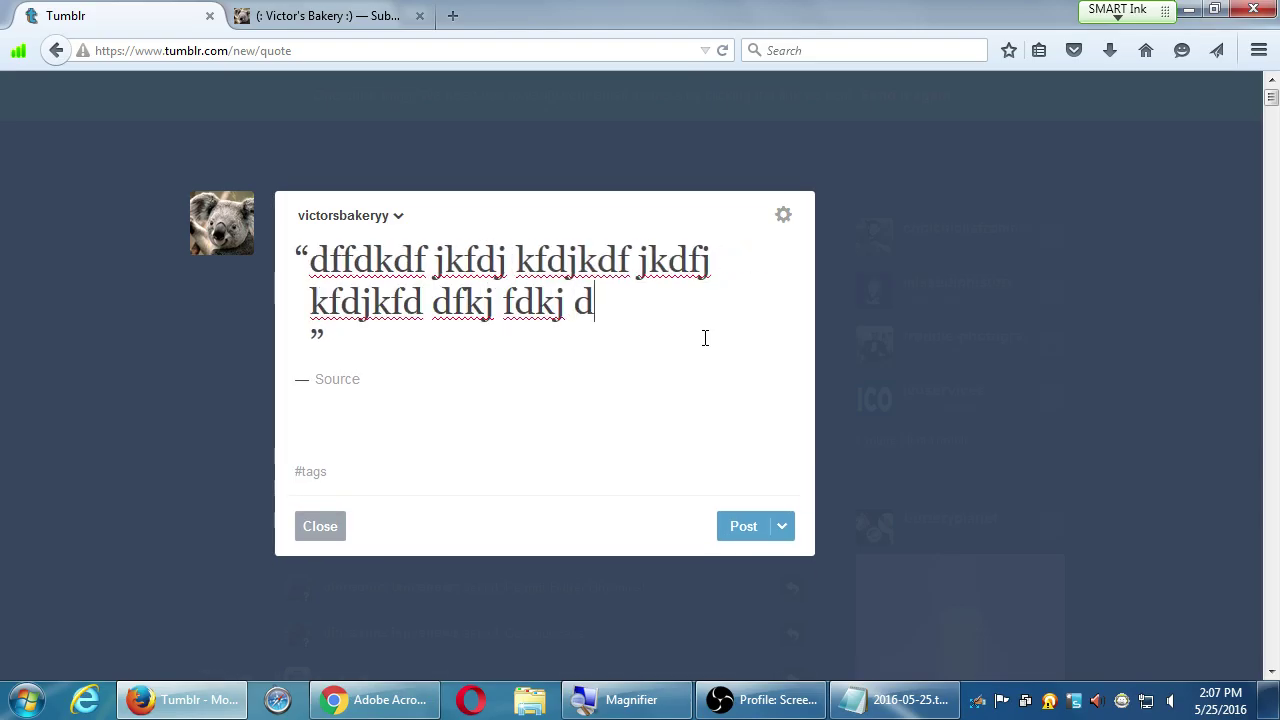
- Replace the filler text in the quote post with "It was the best of times. It was the worst of times."
type("fk jfdk jdfkfd kfd kdj kfd kjjdf")
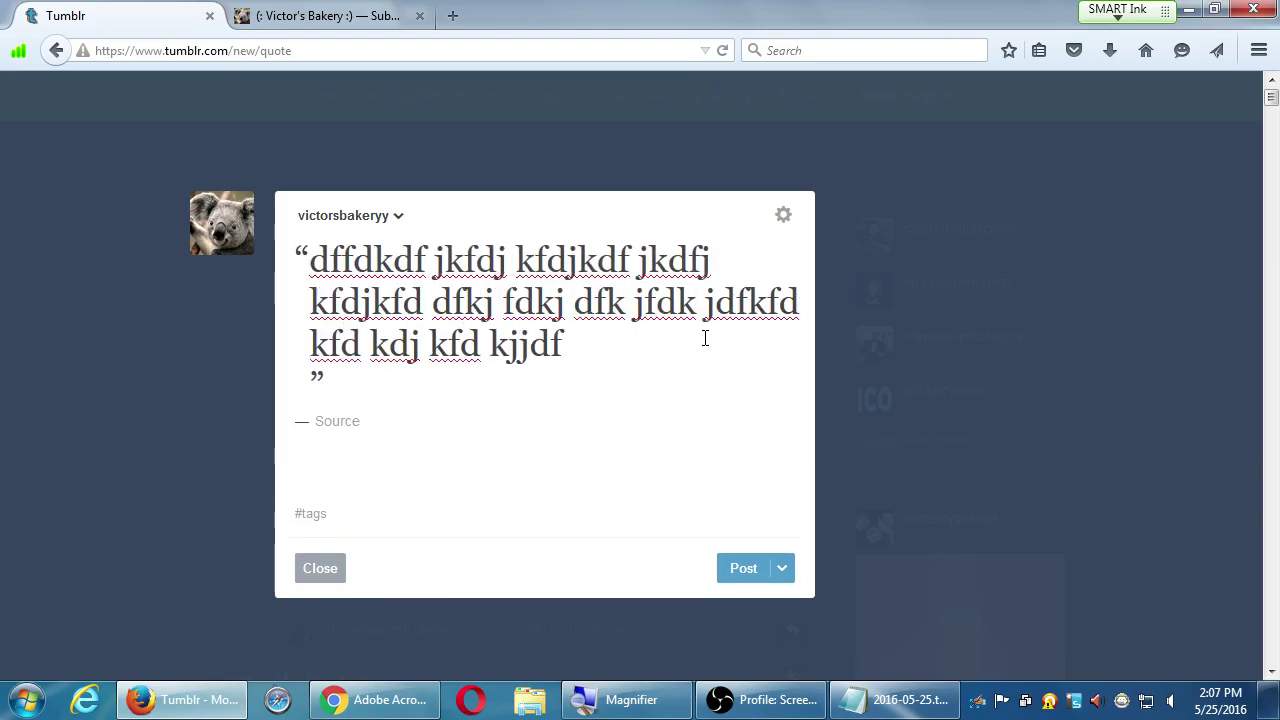
key("ctrl+a")
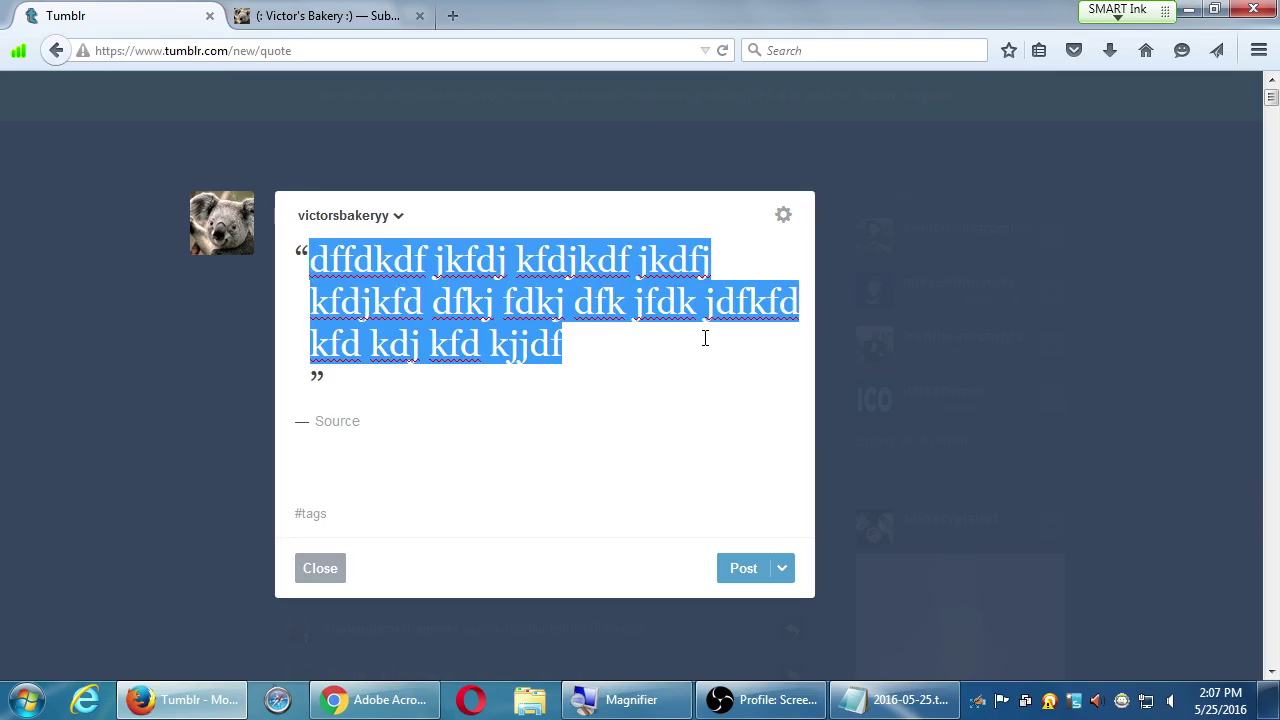
type("It was the best ")
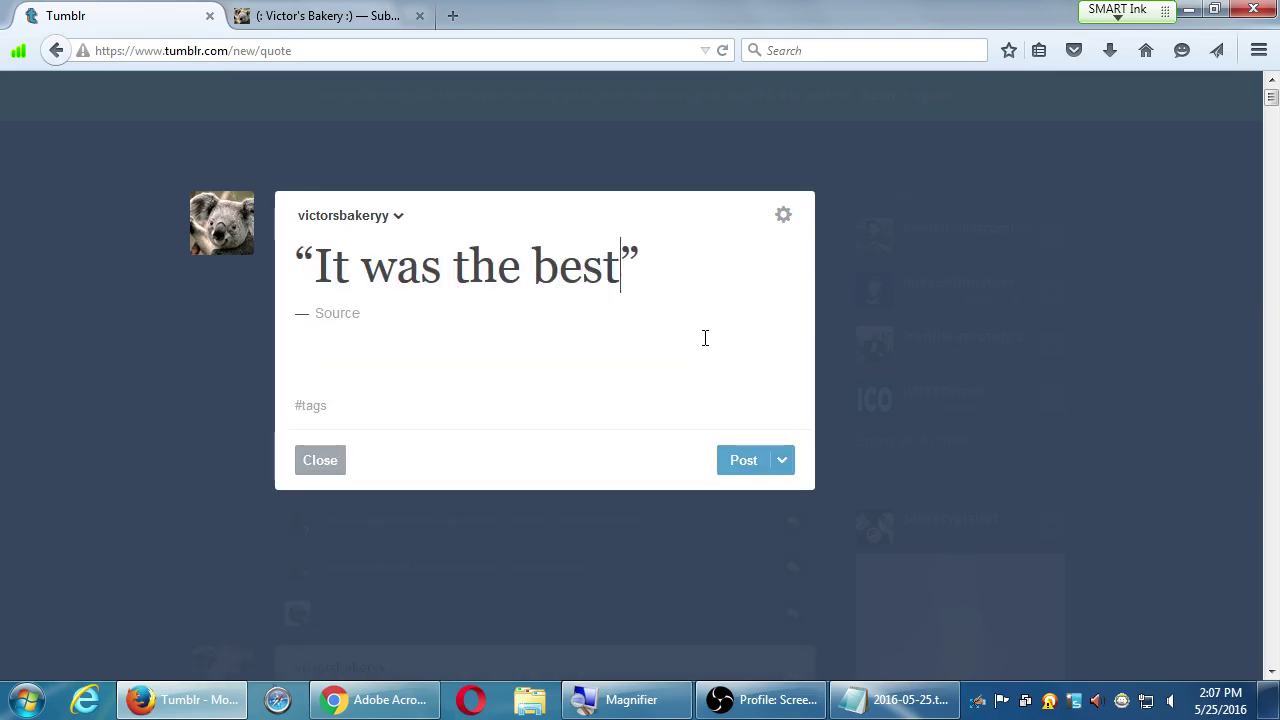
type("of times. It was the")
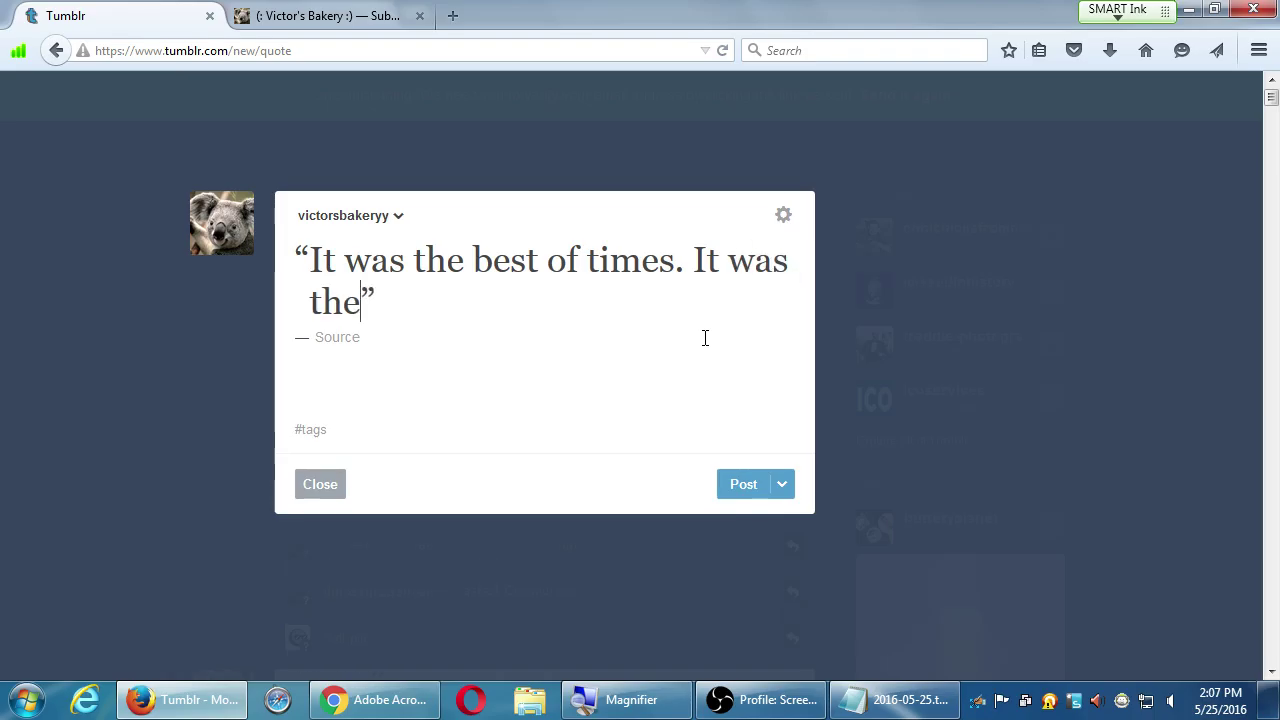
type(" worst of ti")
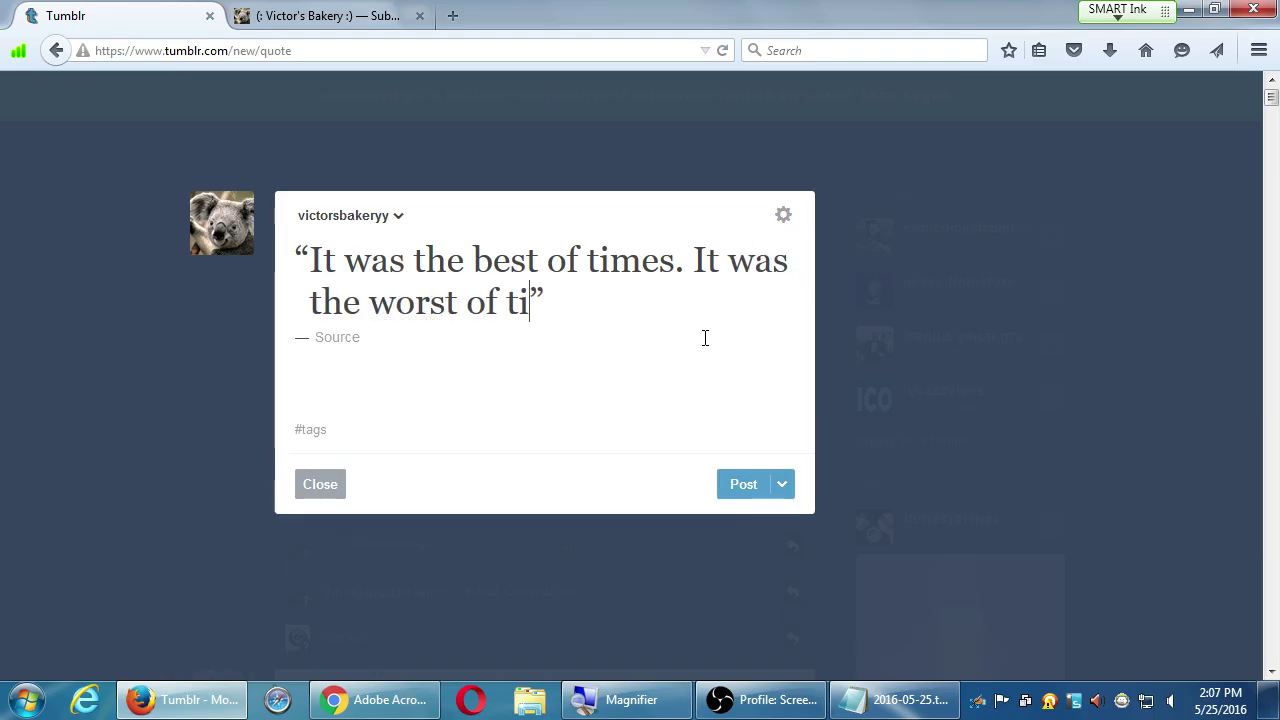
type("mes.")
- Enter the name of the person quoted as the source and publish the quote post
key("Tab")
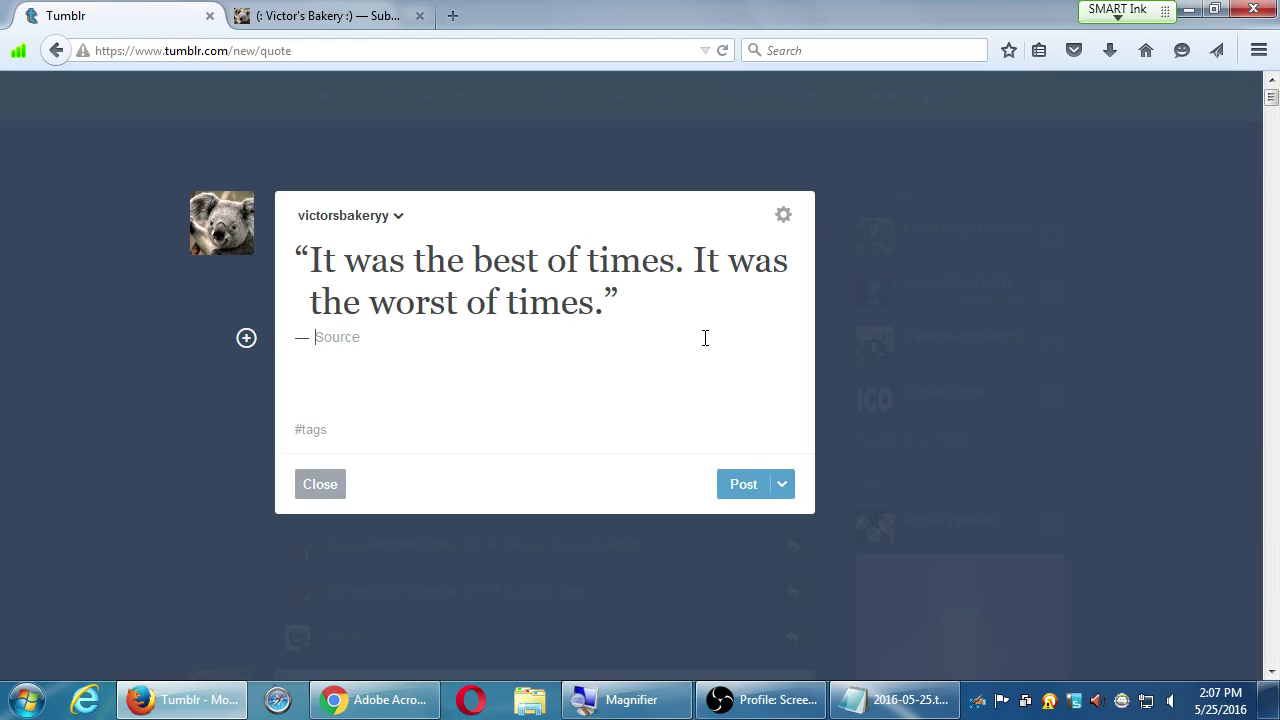
type("Charlie Dickey")
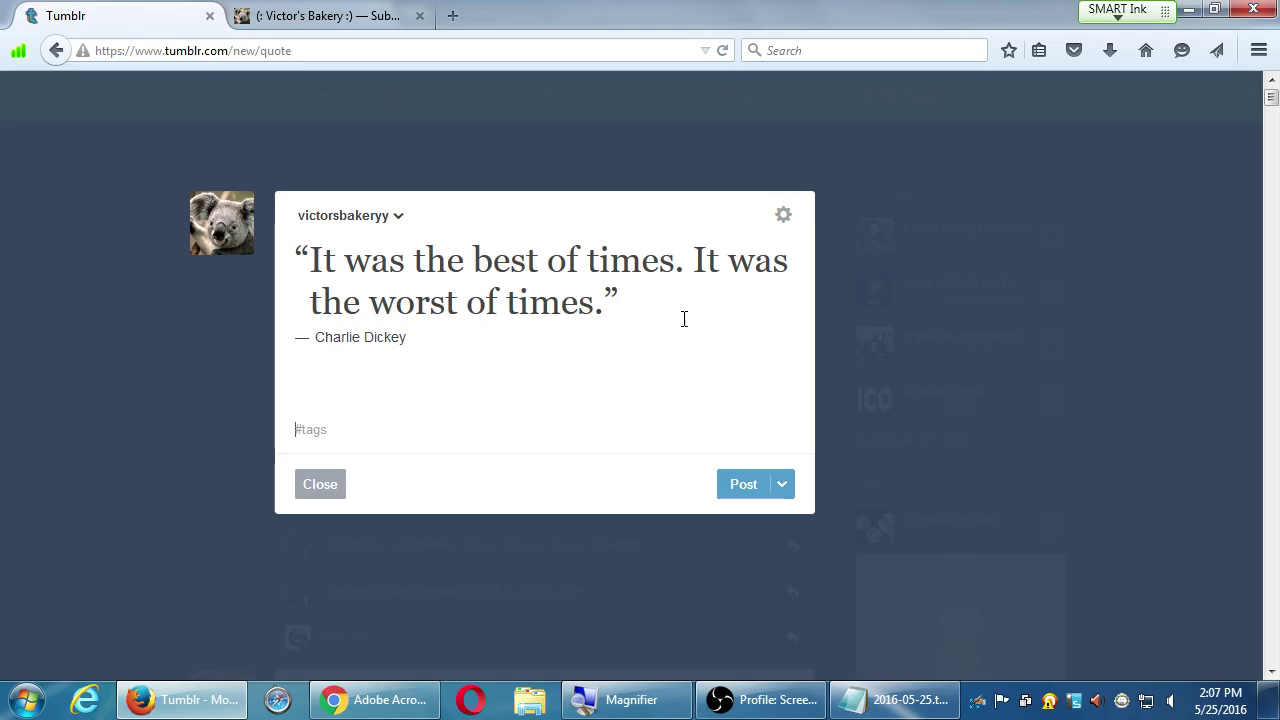
left_click(742, 486)
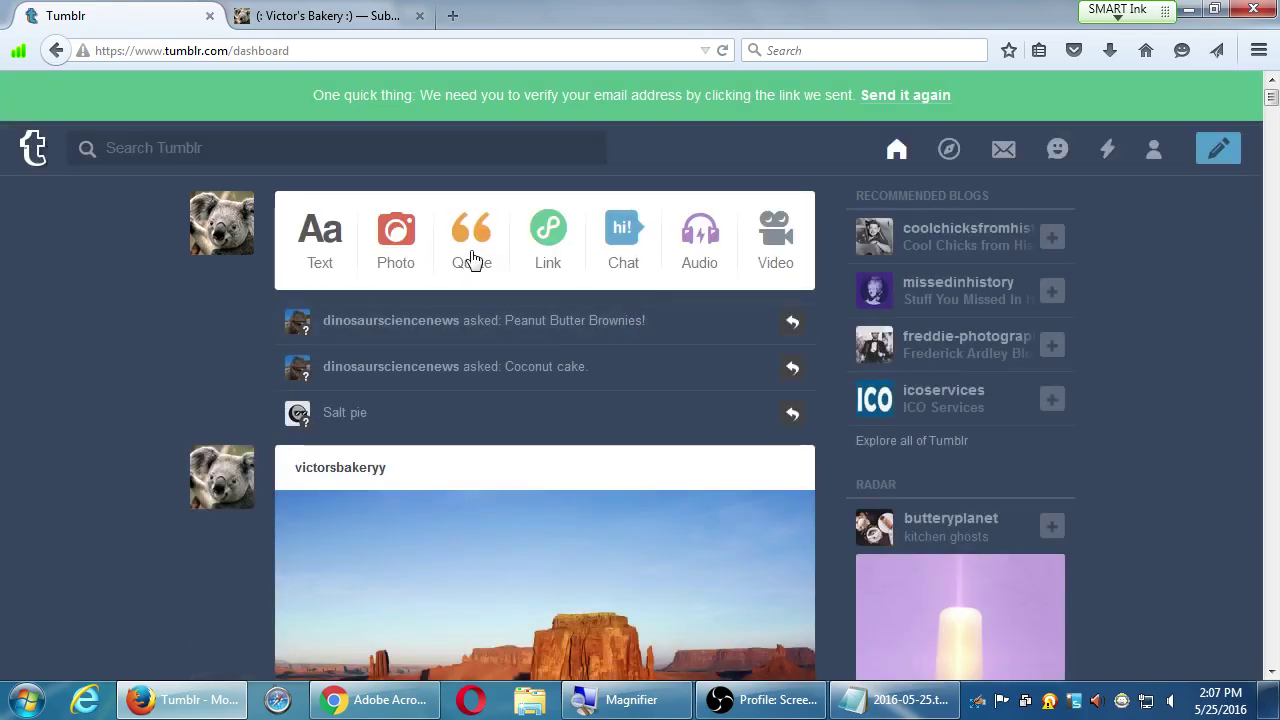
left_click(472, 248)
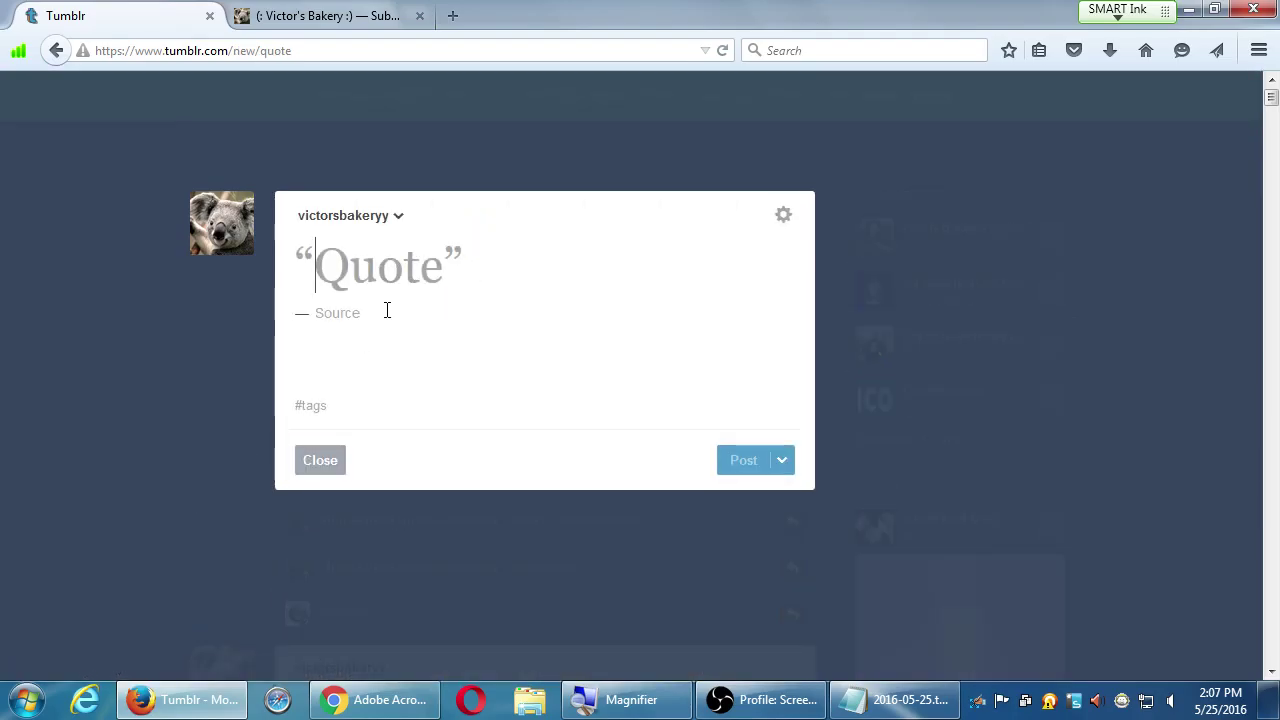
type("asdf")
left_click(343, 310)
type("asfd")
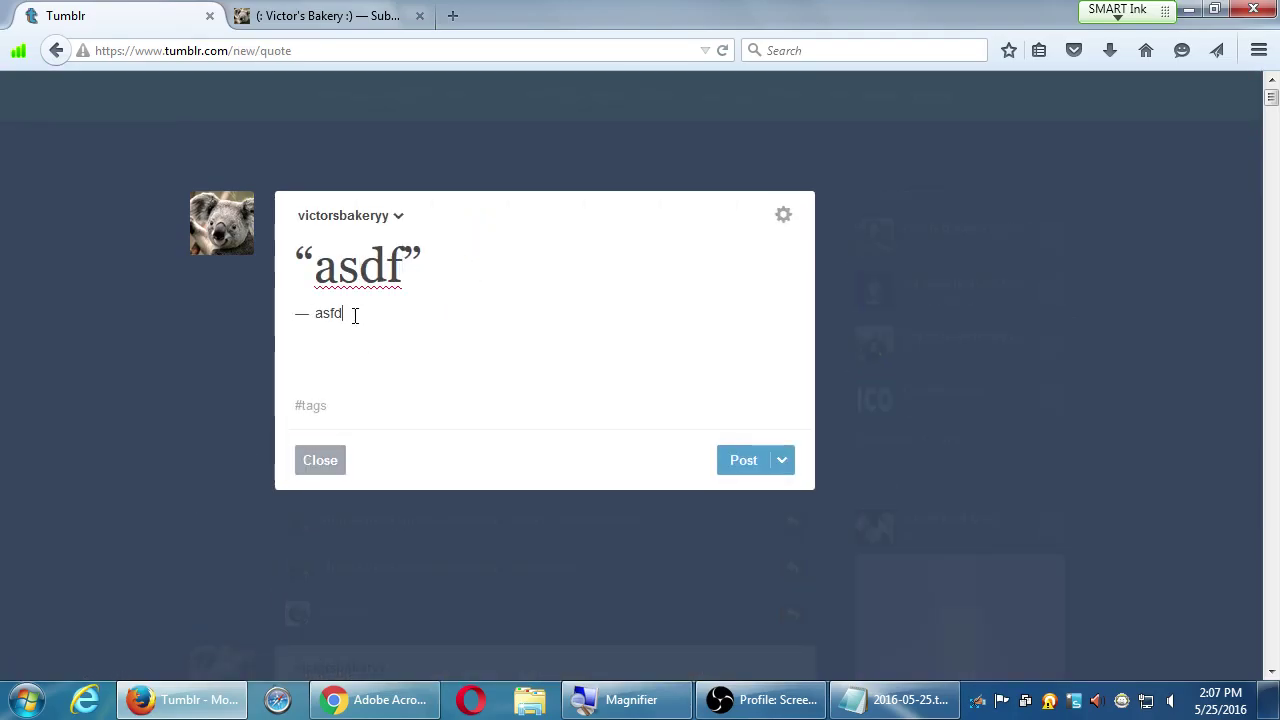
type("fsdafsad")
key("Escape")
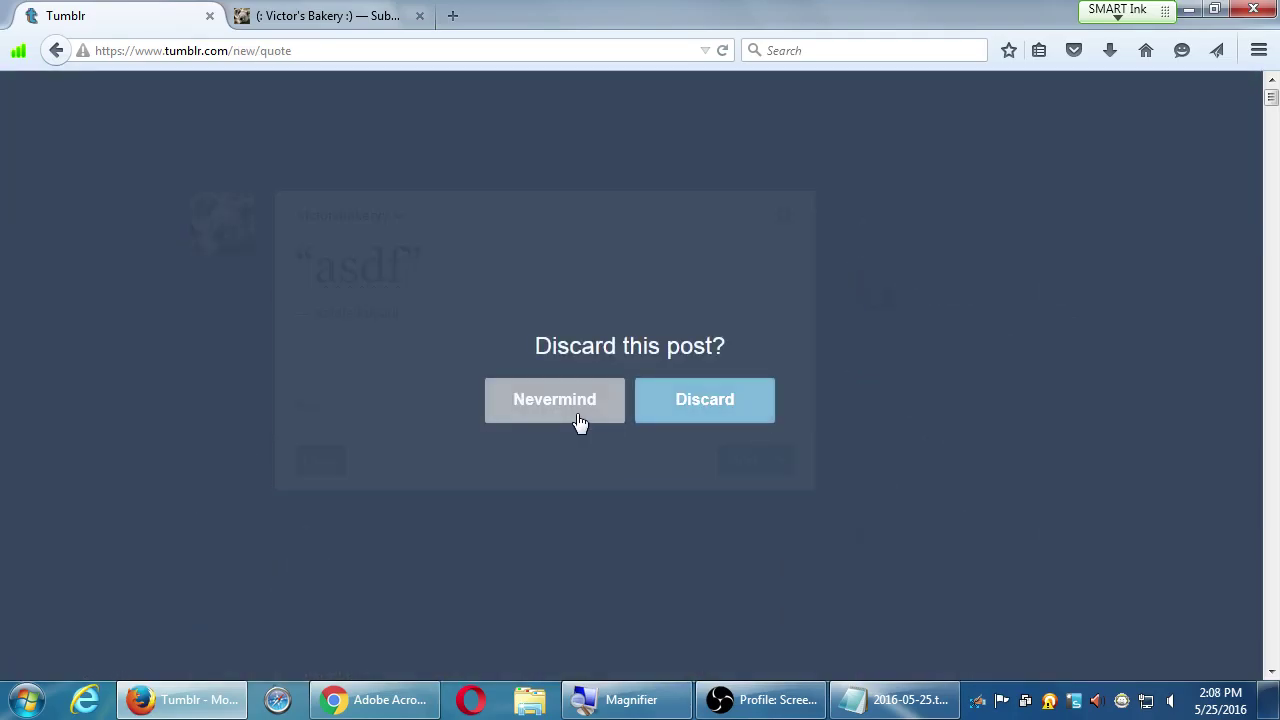
left_click(716, 420)
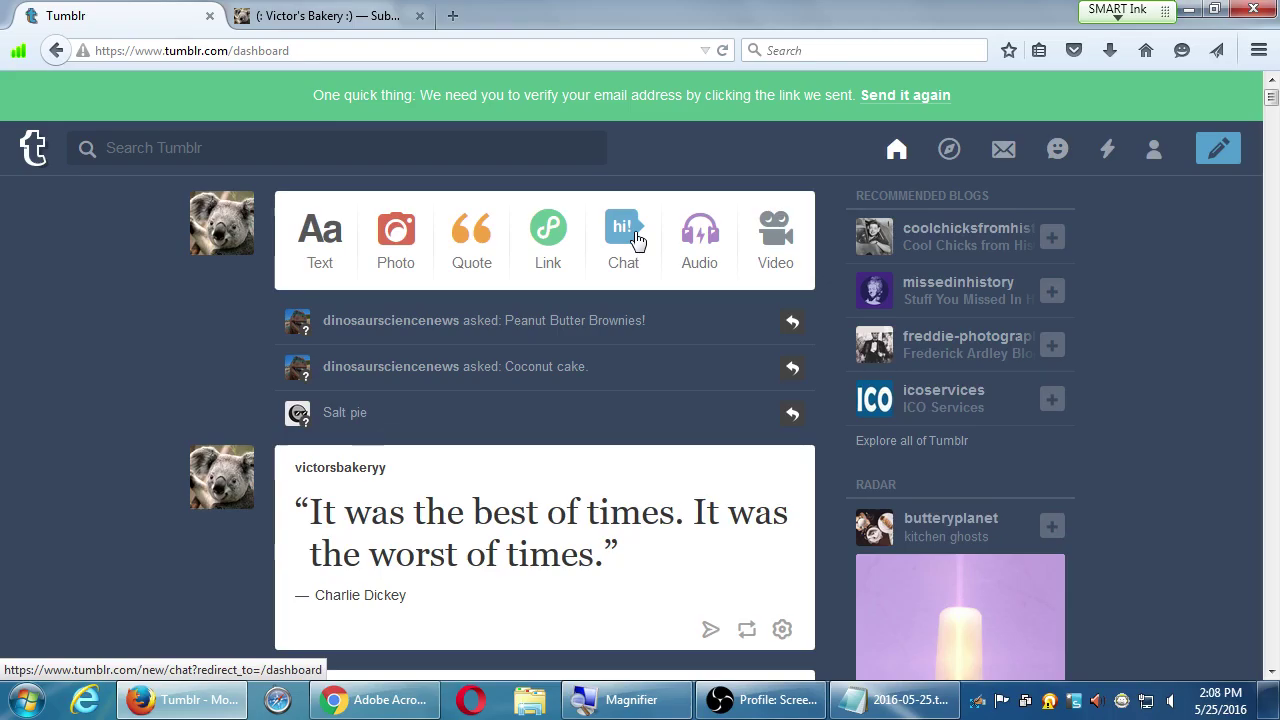
left_click(637, 240)
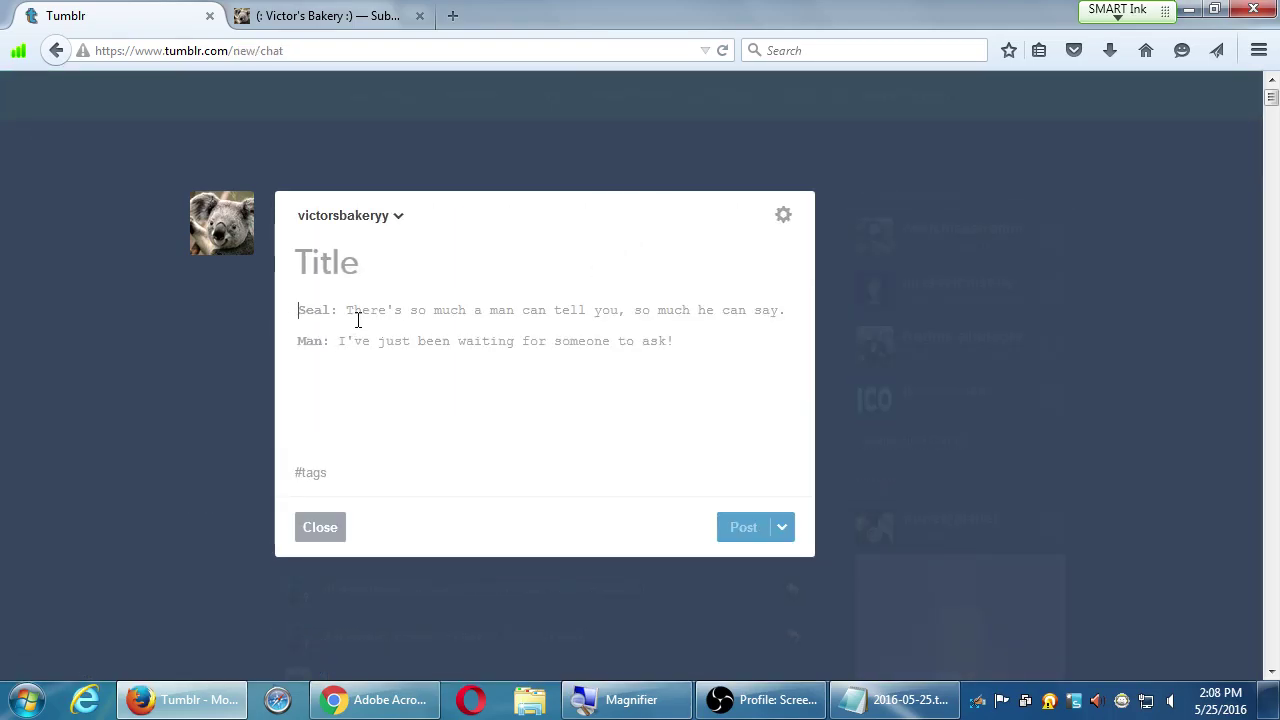
type("ddfsasfdfsda")
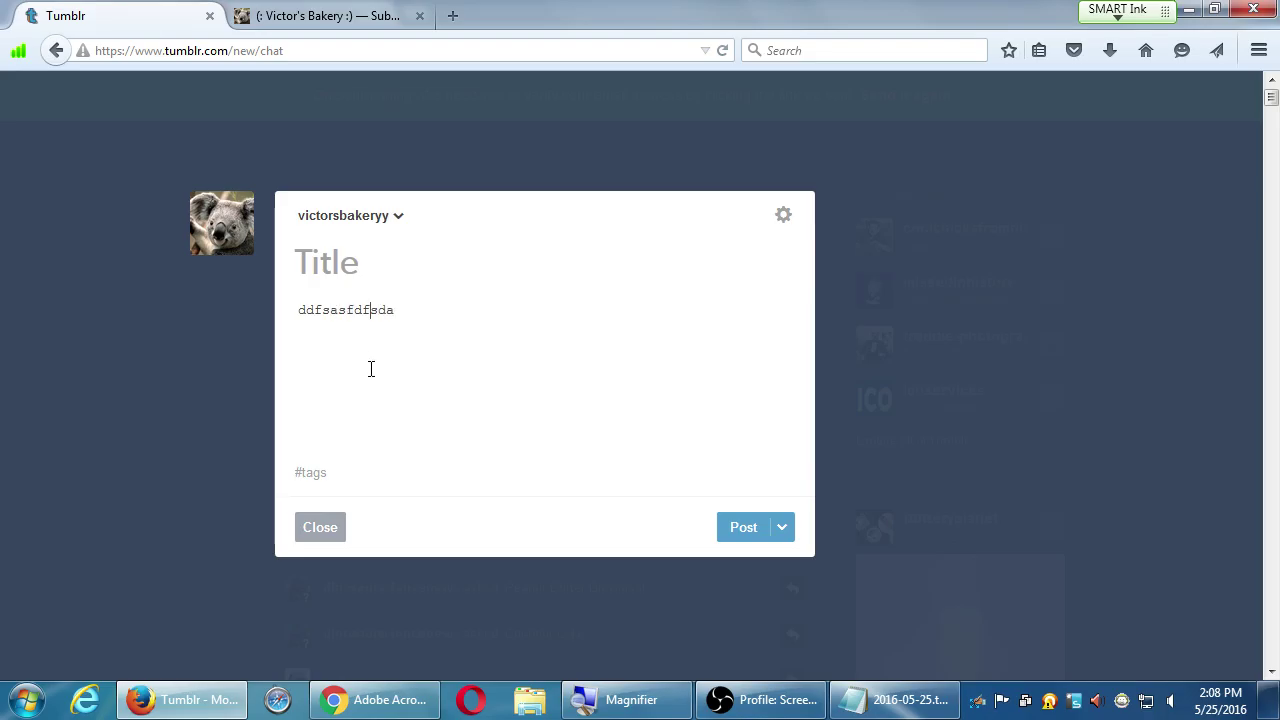
type("dfaf")
key("Escape")
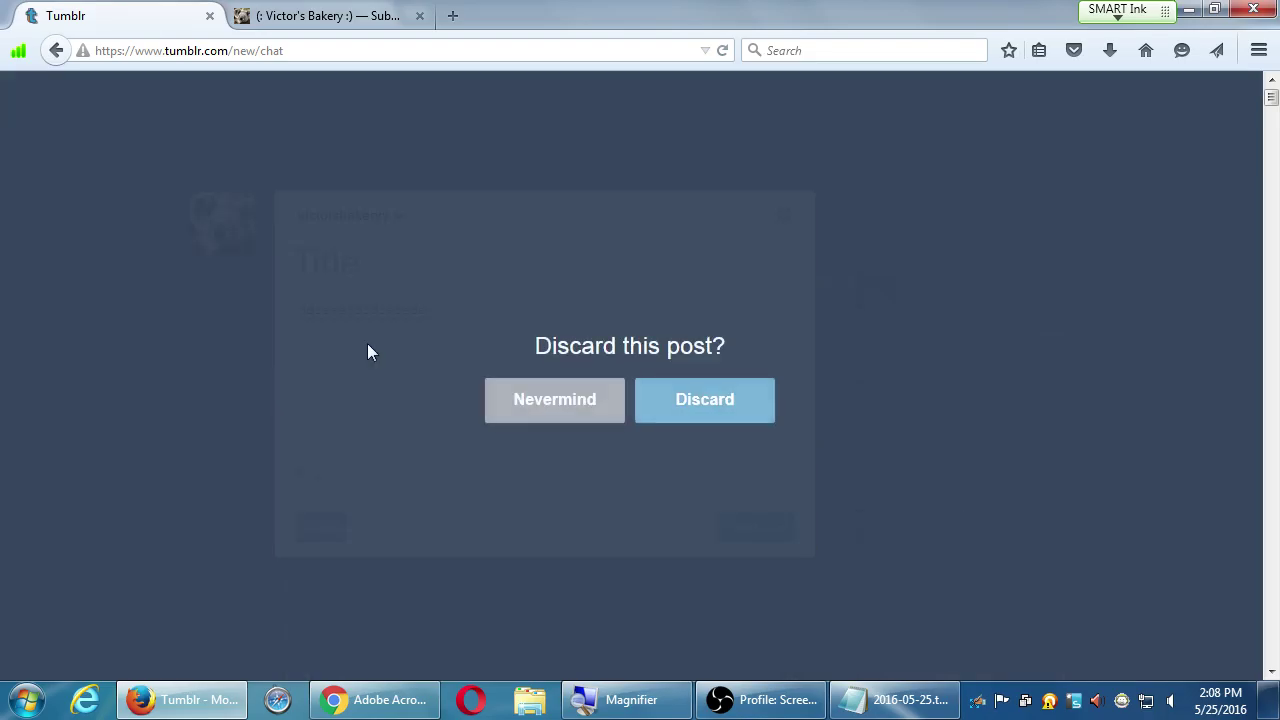
left_click(704, 403)
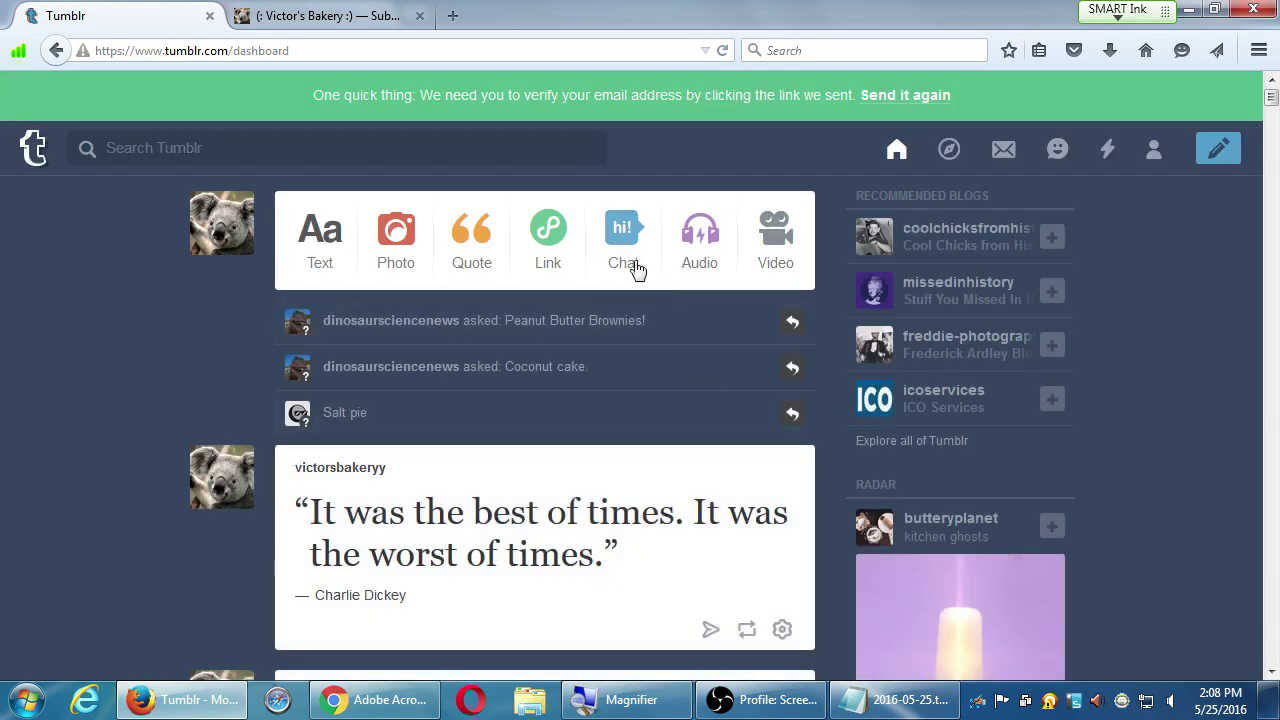
- Examine the example dialogues in several new blank chat posts, closing each post without entering anything
left_click(632, 262)
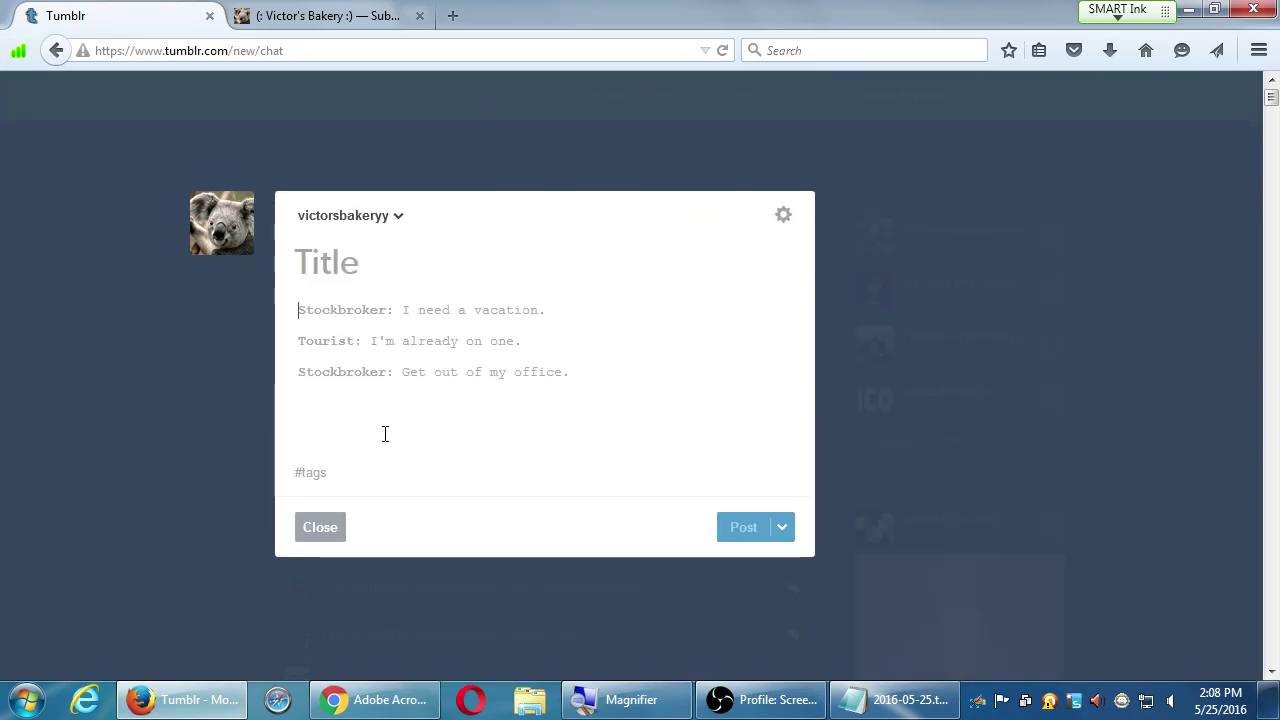
key("Escape")
left_click(623, 231)
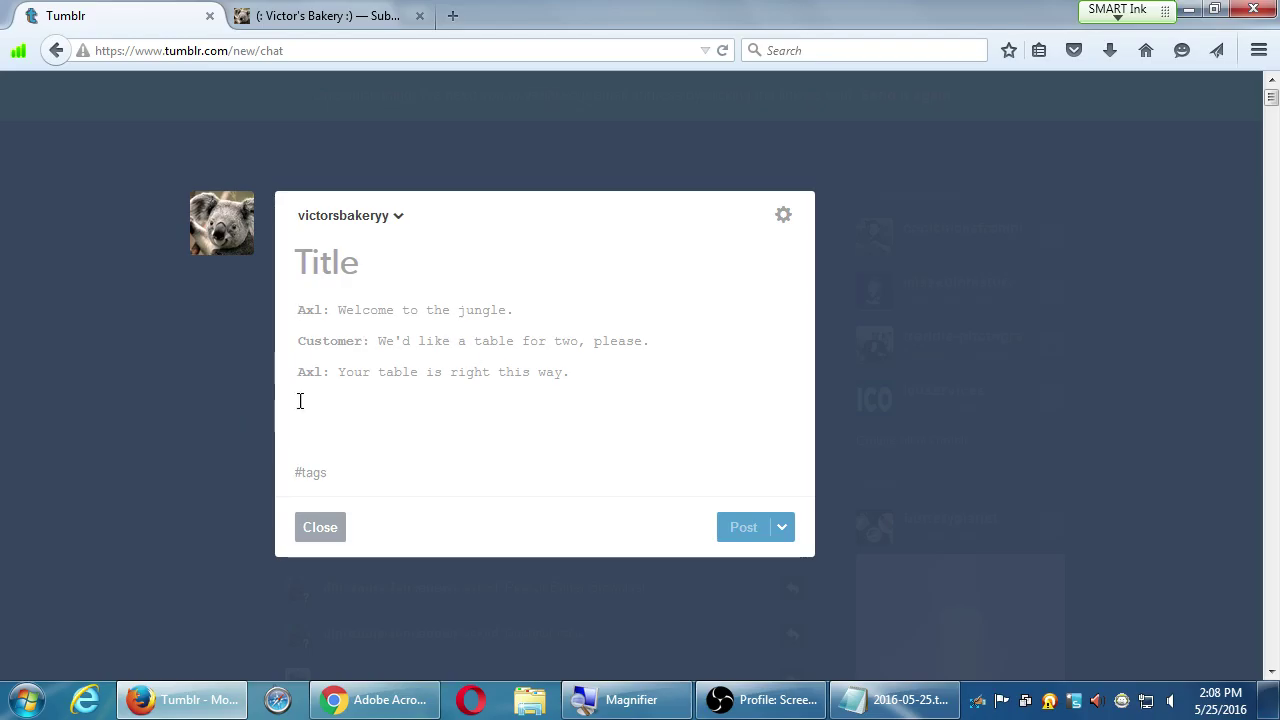
left_click(176, 515)
left_click(640, 249)
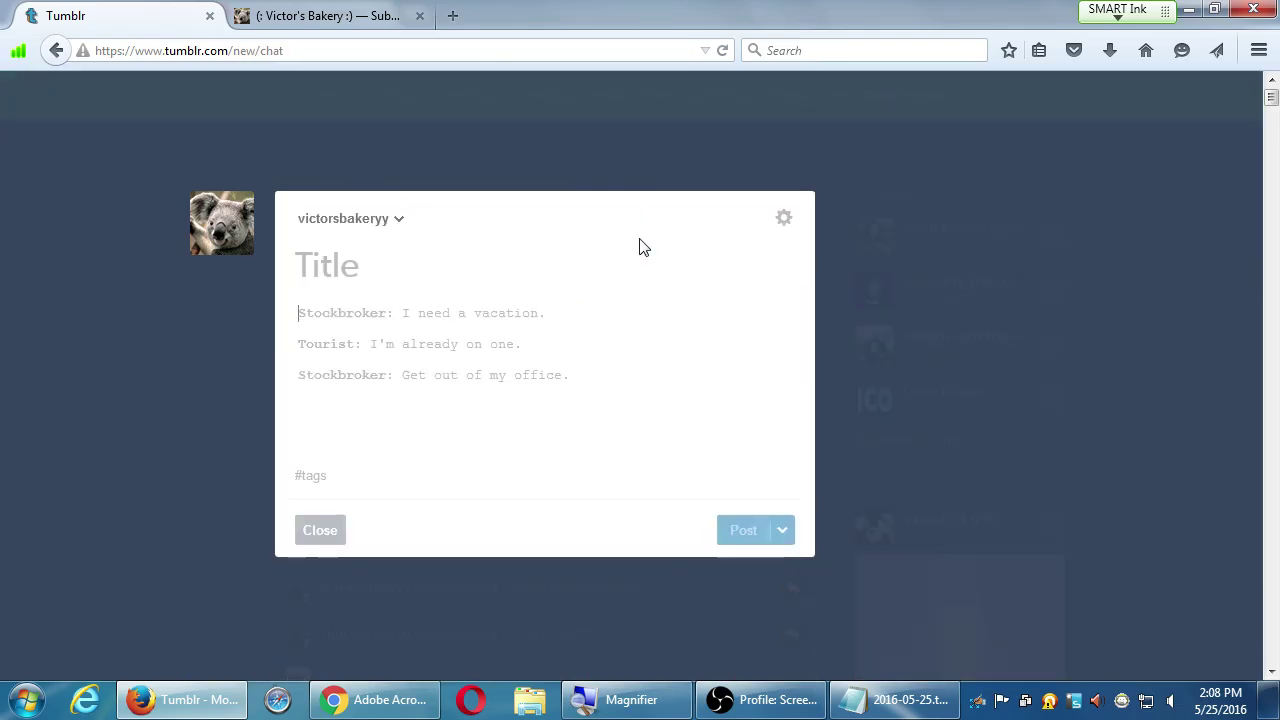
key("Escape")
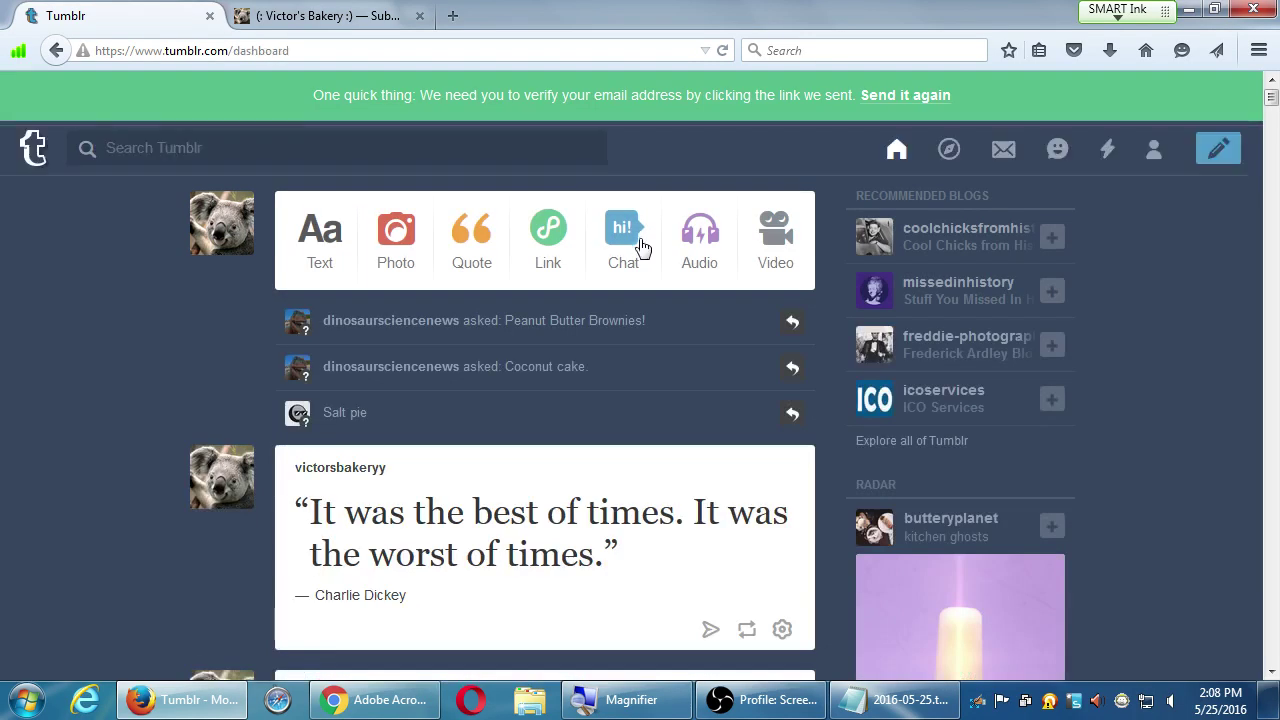
left_click(641, 239)
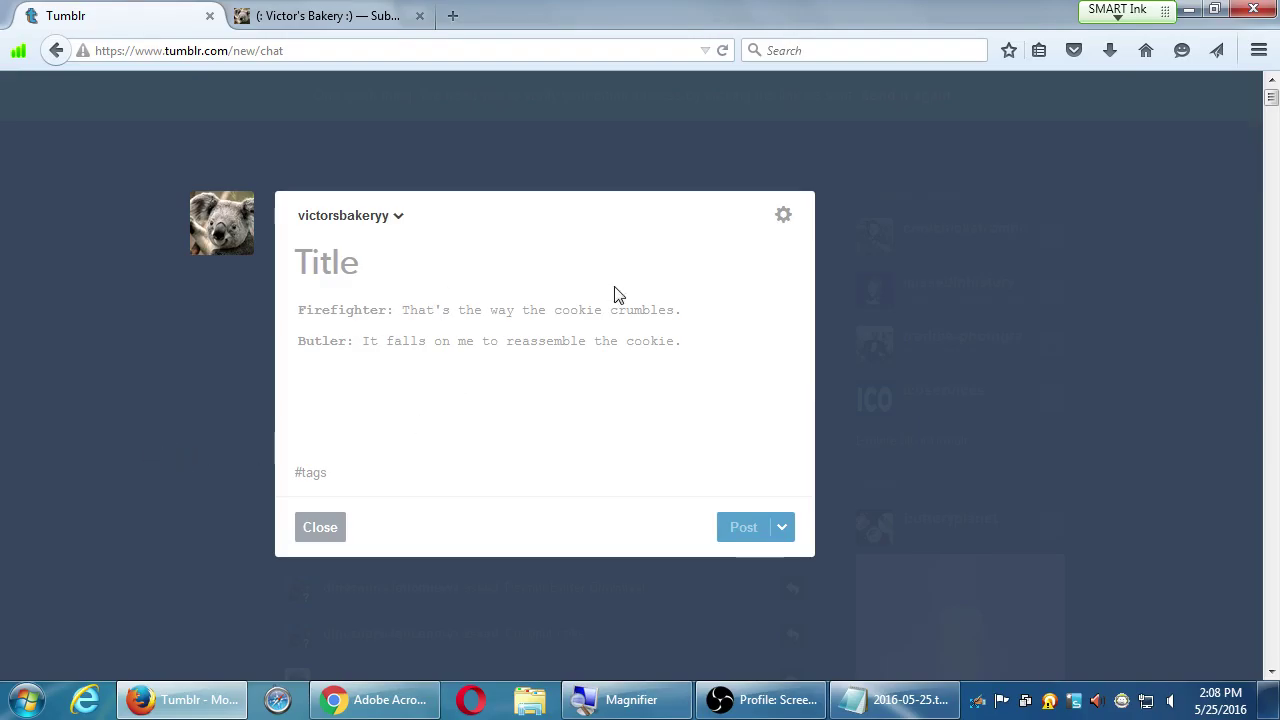
key("Escape")
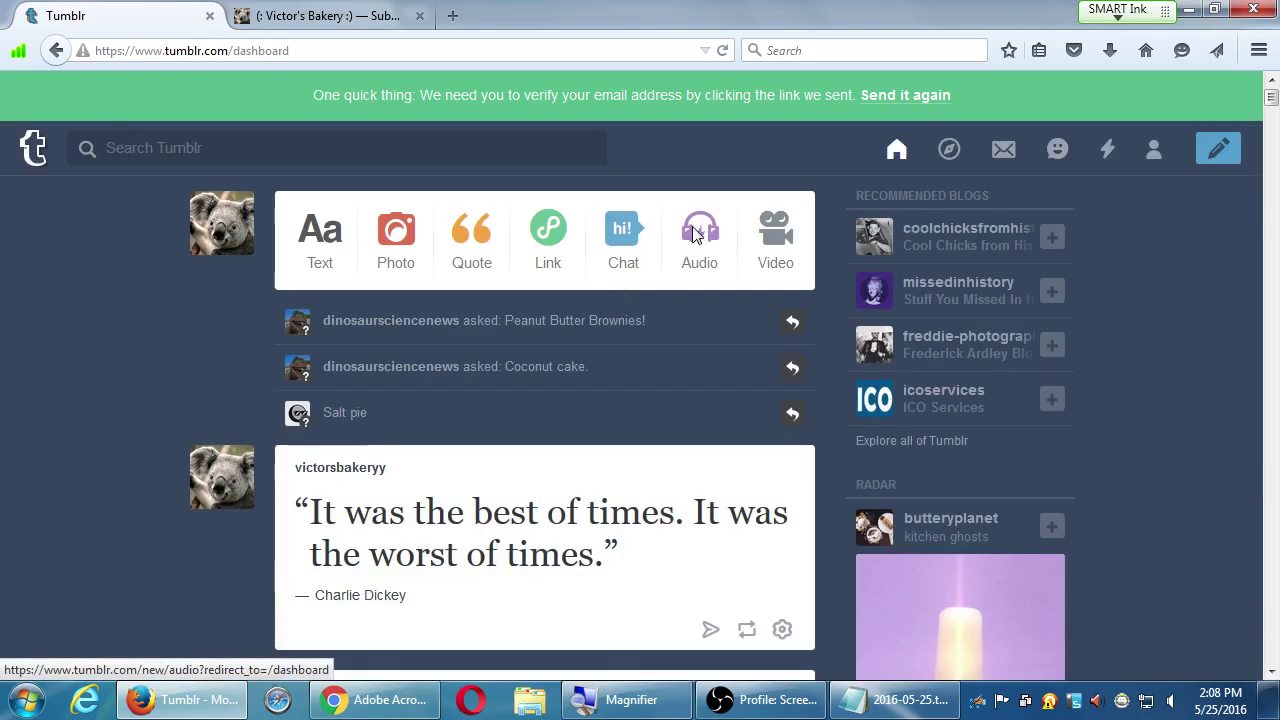
- Start a new audio post and view its MP3 file upload option without choosing a file
left_click(697, 233)
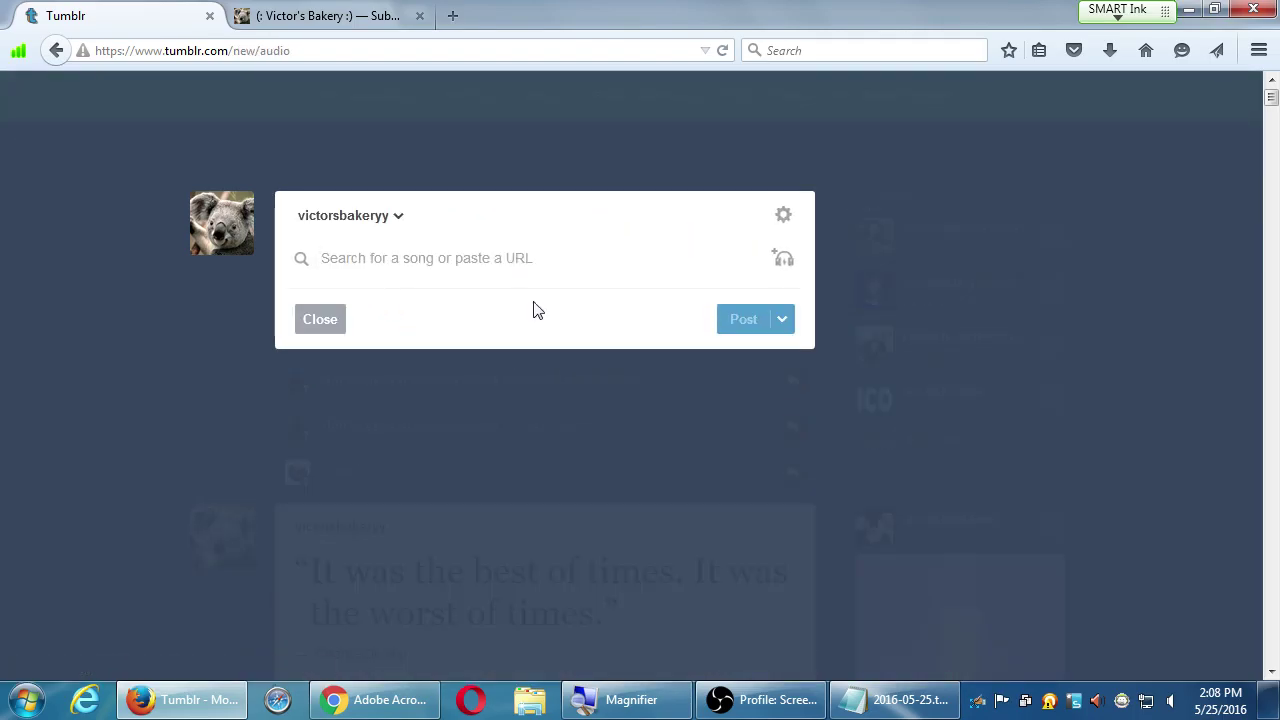
left_click(783, 259)
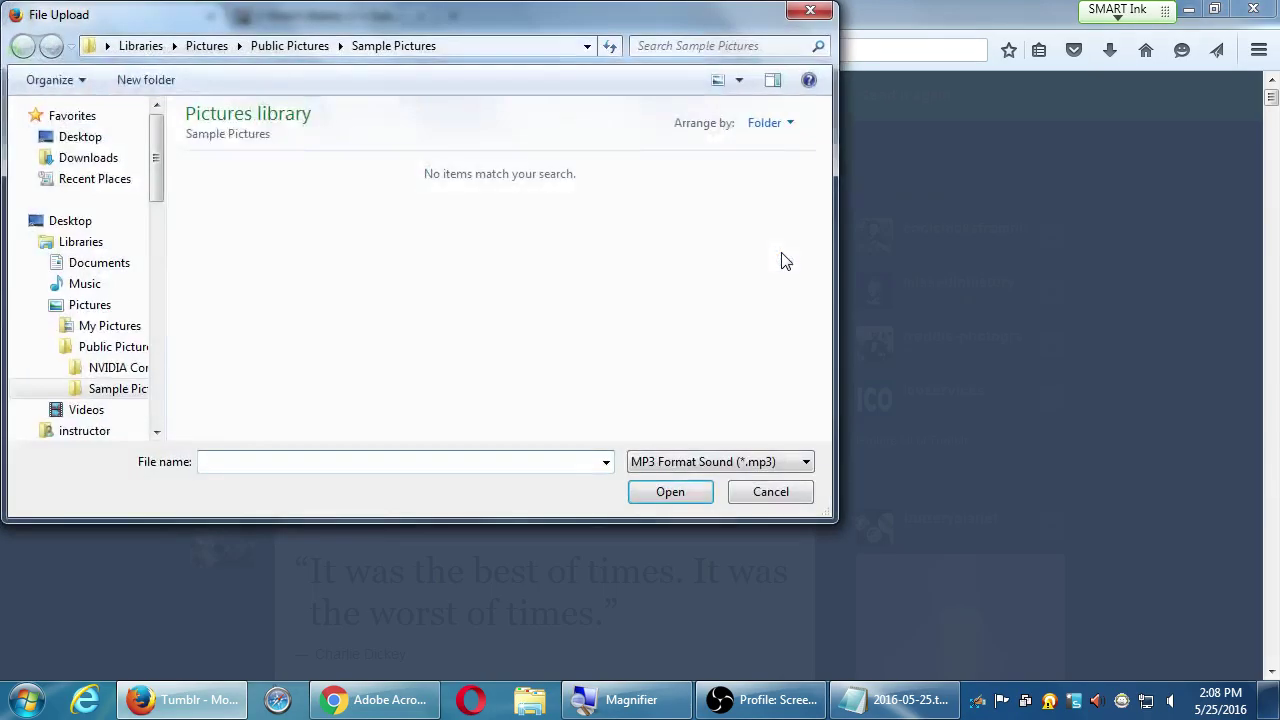
key("Escape")
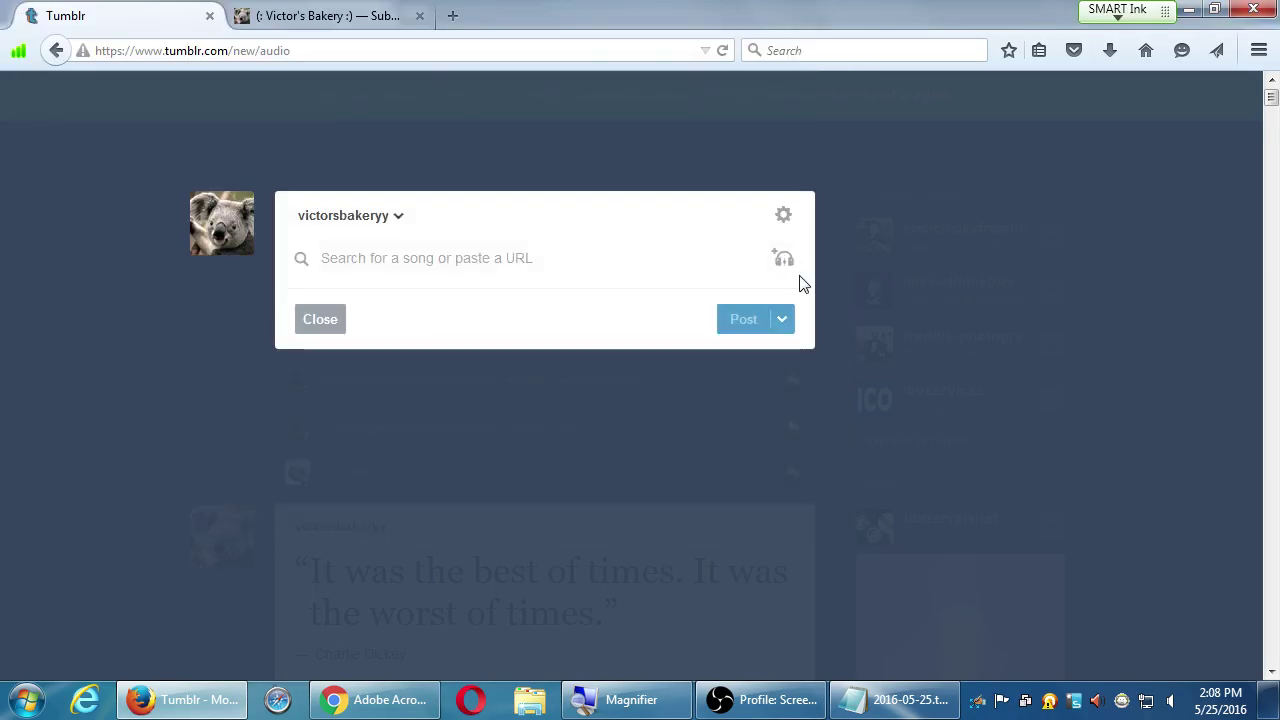
left_click(783, 262)
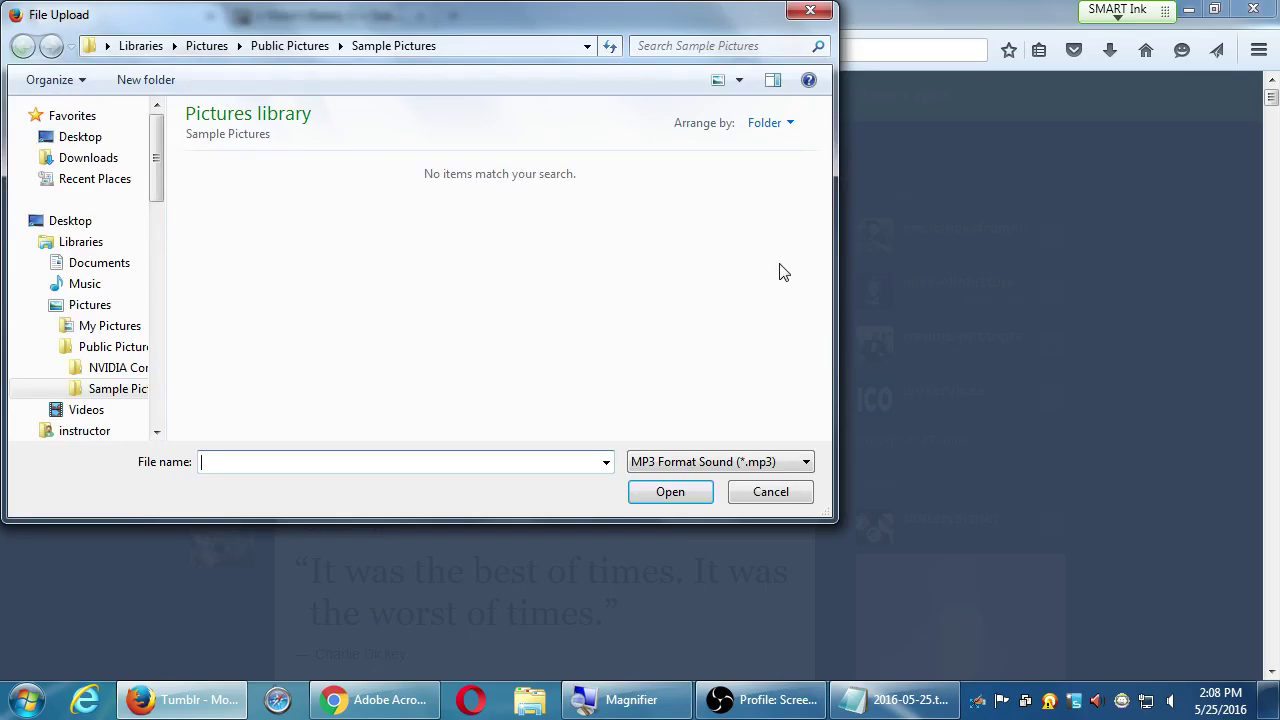
key("Escape")
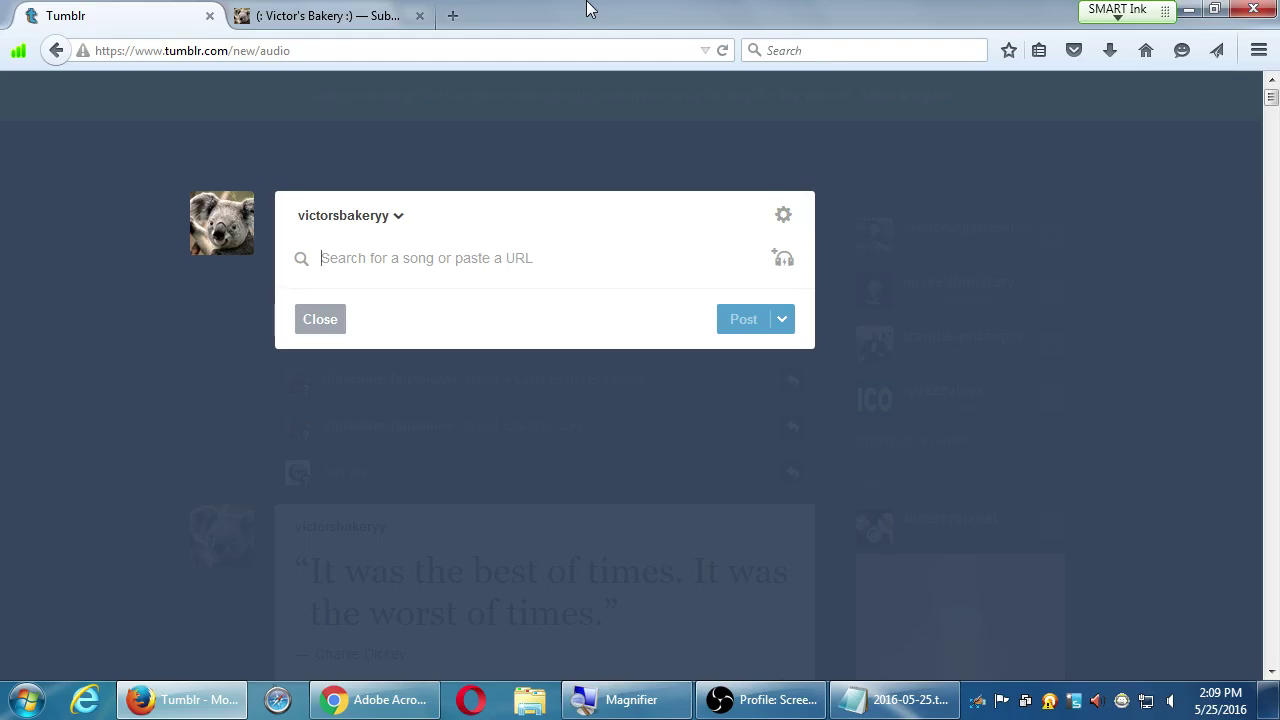
- Search for Rockaway and add the song "Rockaway Beach - Remastered Version" by Ramones to the audio post
type("Rocka")
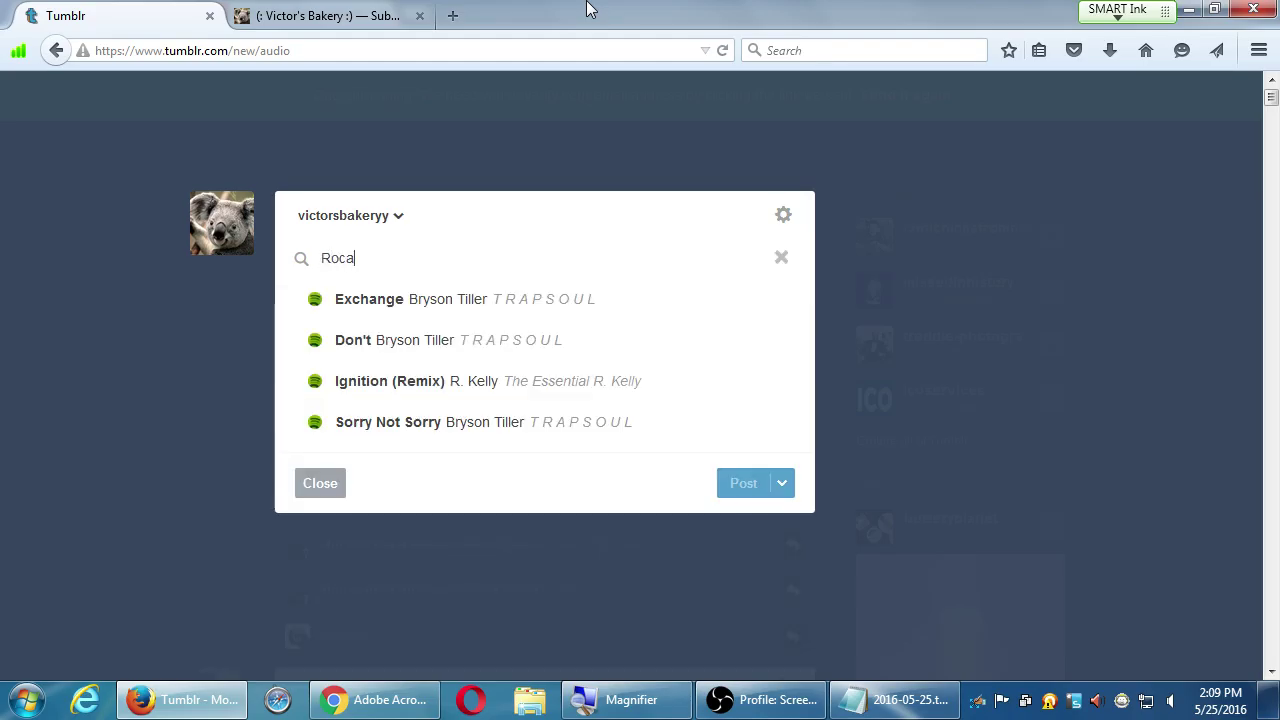
type("way")
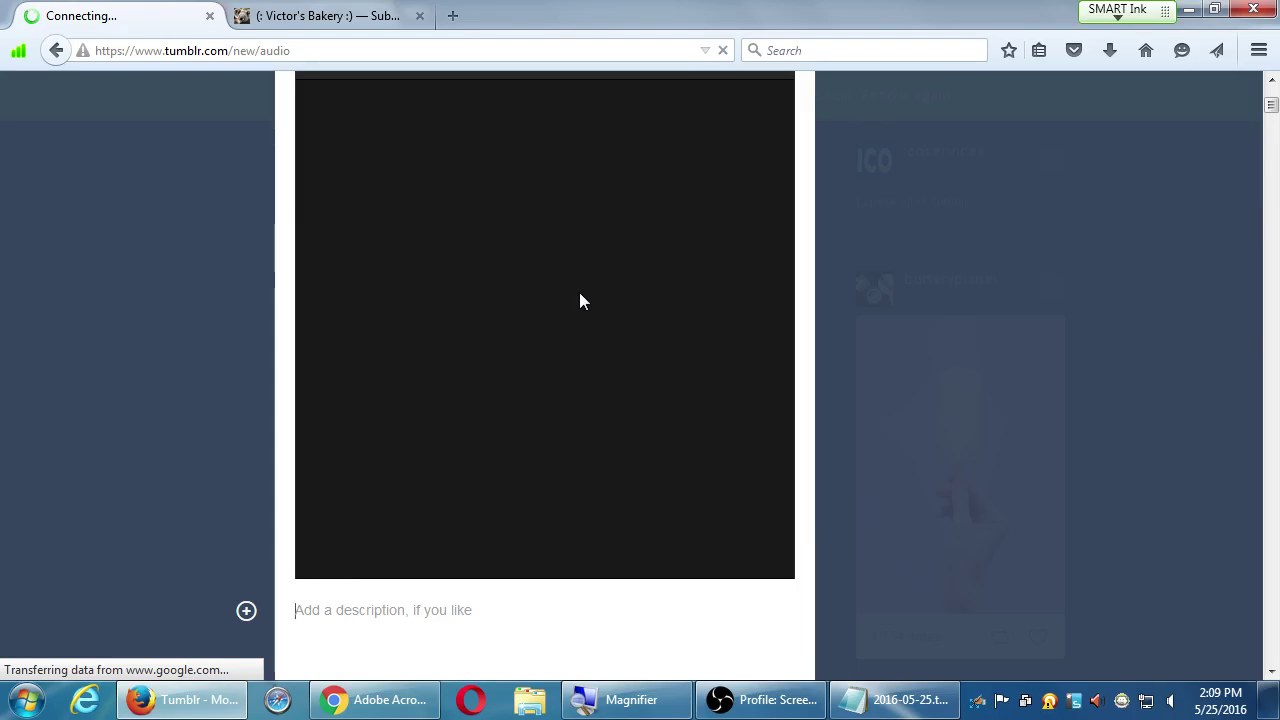
scroll(444, 394, "up", 5)
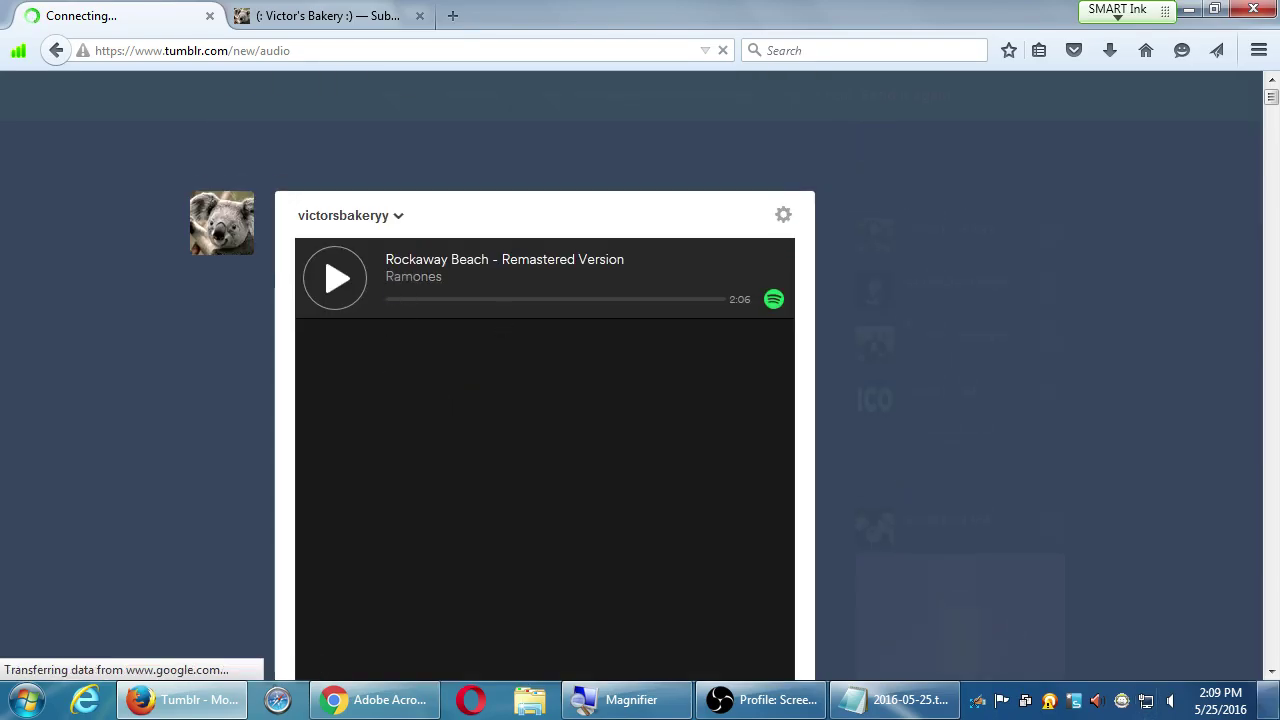
- Raise the computer's speaker volume from the bottom to near the upper end of its range
left_click(1173, 703)
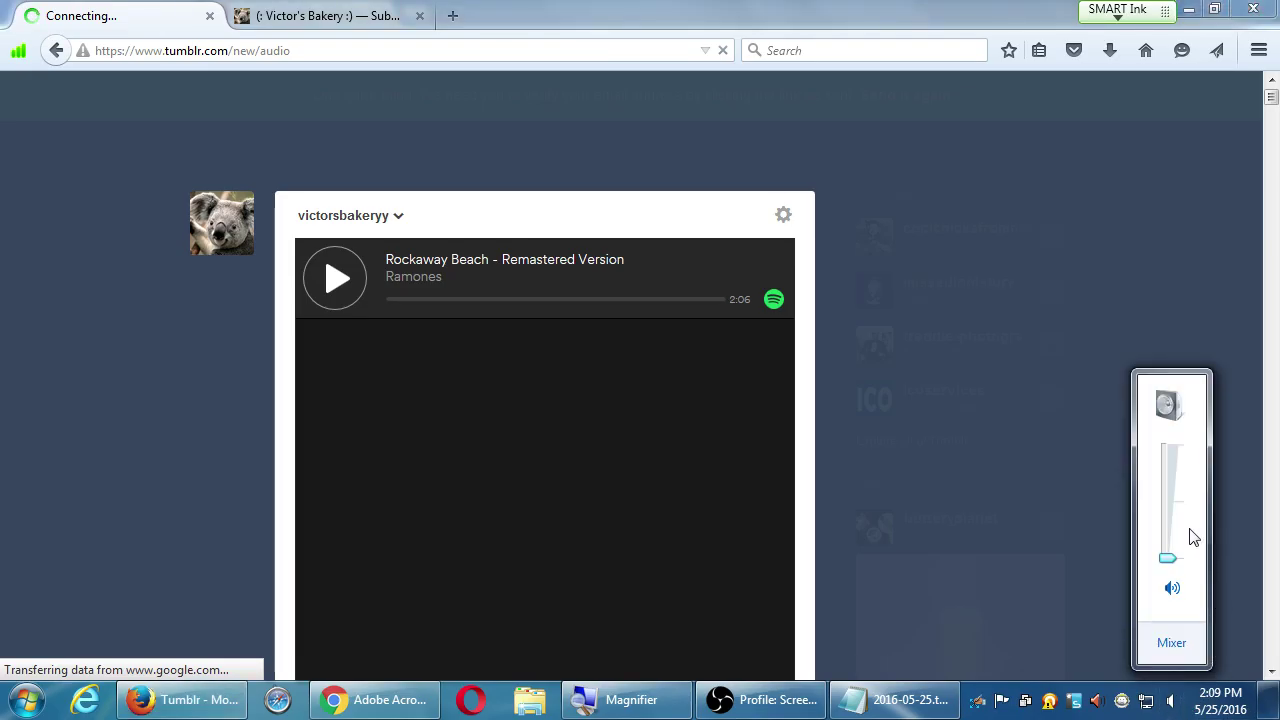
left_click_drag(1176, 516, 1175, 485)
left_click(1176, 482)
left_click(1170, 479)
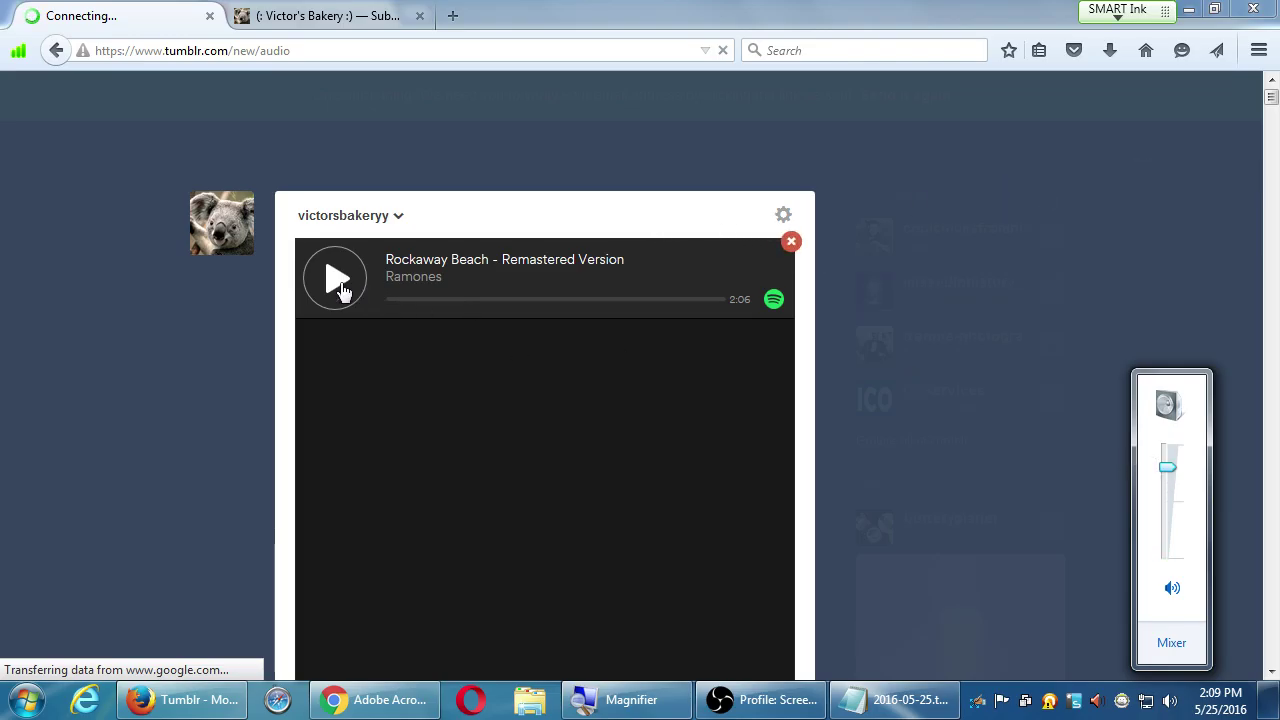
- Try to play the attached Ramones song and look over the audio post down to its description area
left_click(335, 289)
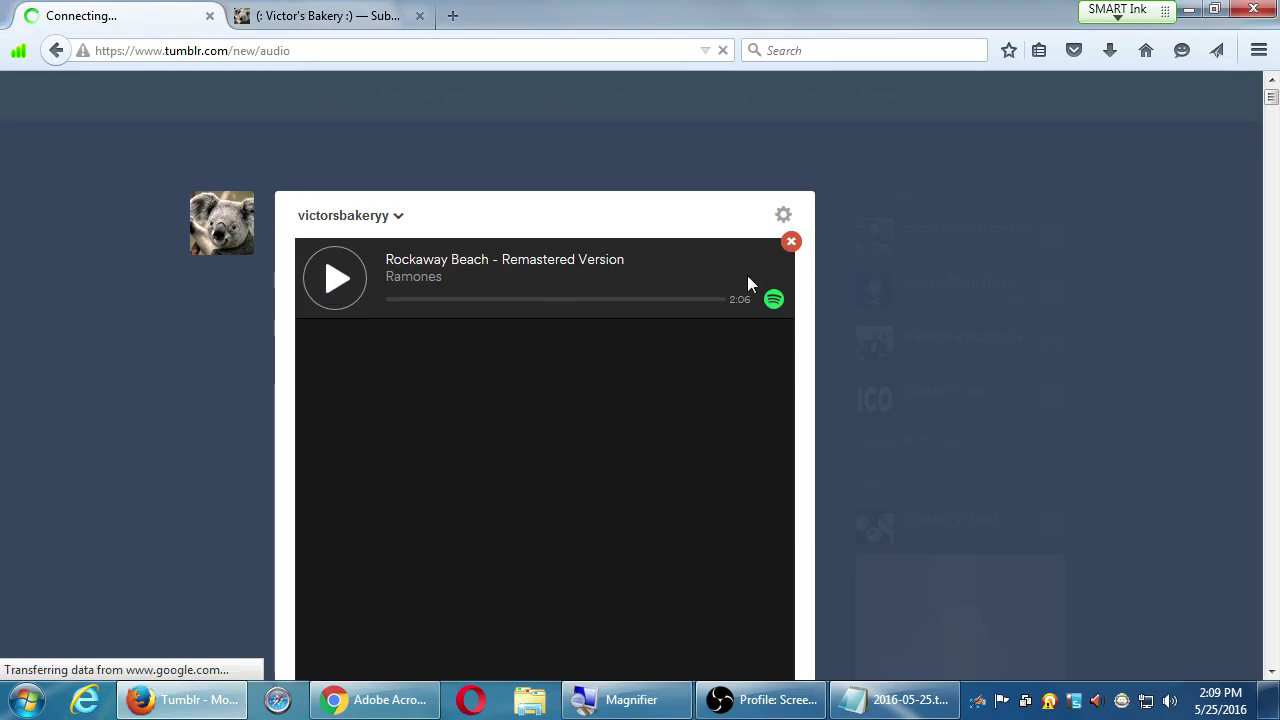
scroll(790, 345, "down", 3)
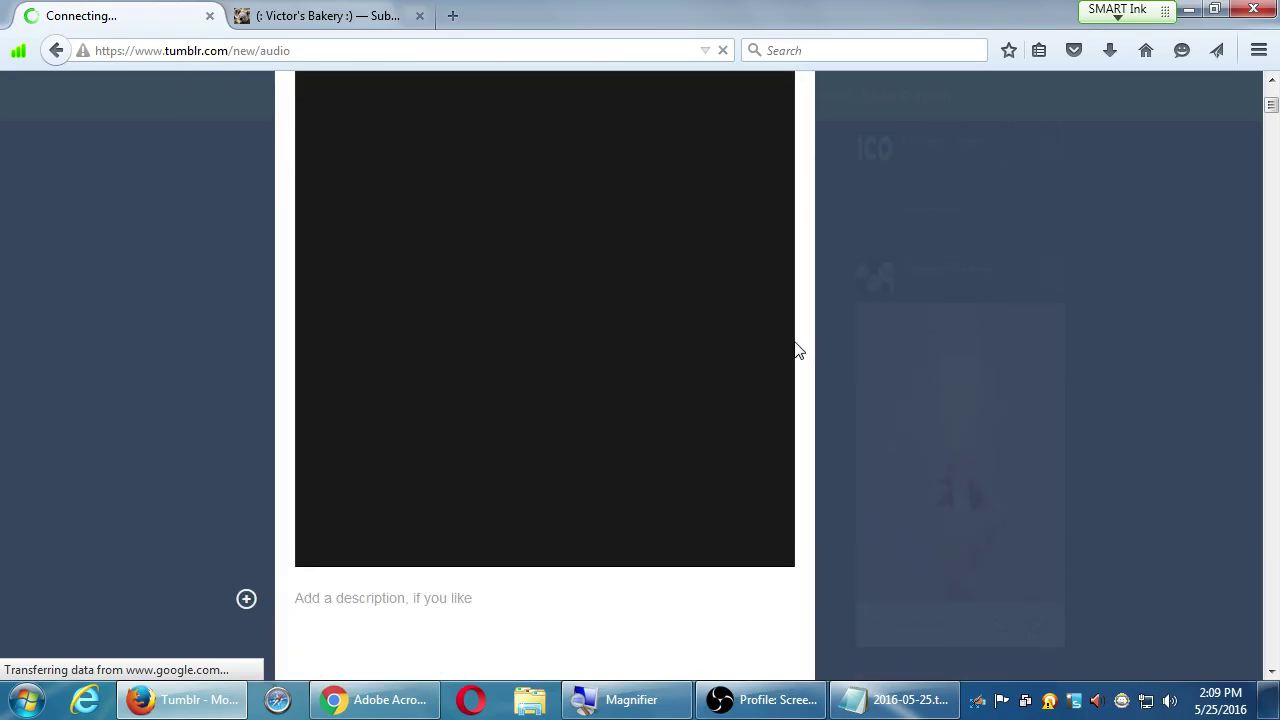
scroll(797, 350, "up", 1)
scroll(520, 650, "up", 1)
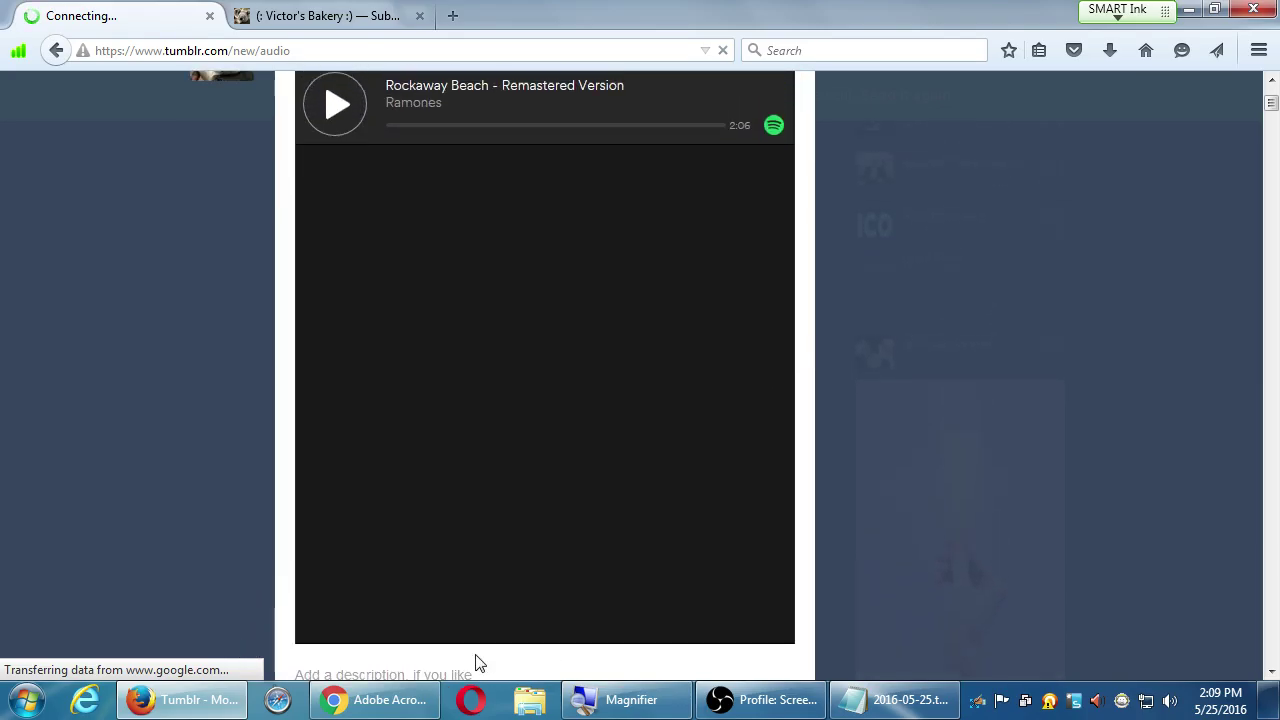
- Publish the audio post with the Ramones song to the victorsbakeryy blog
scroll(476, 662, "down", 4)
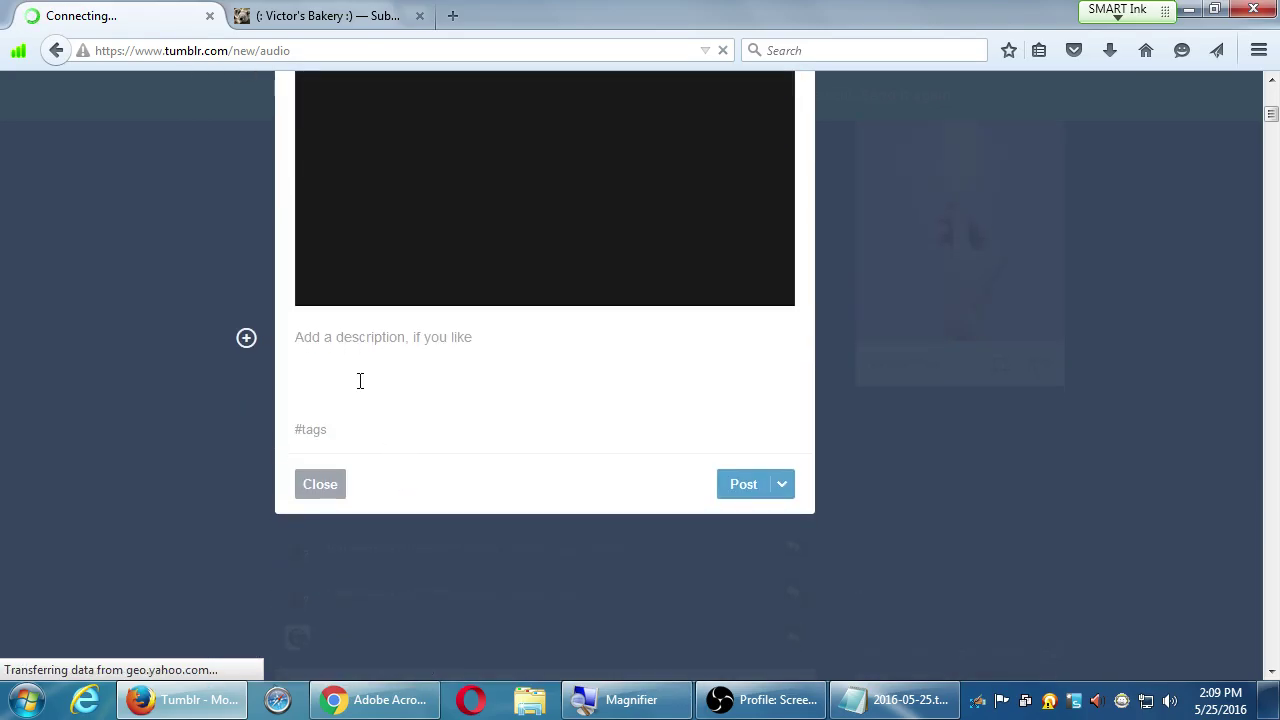
scroll(469, 511, "up", 5)
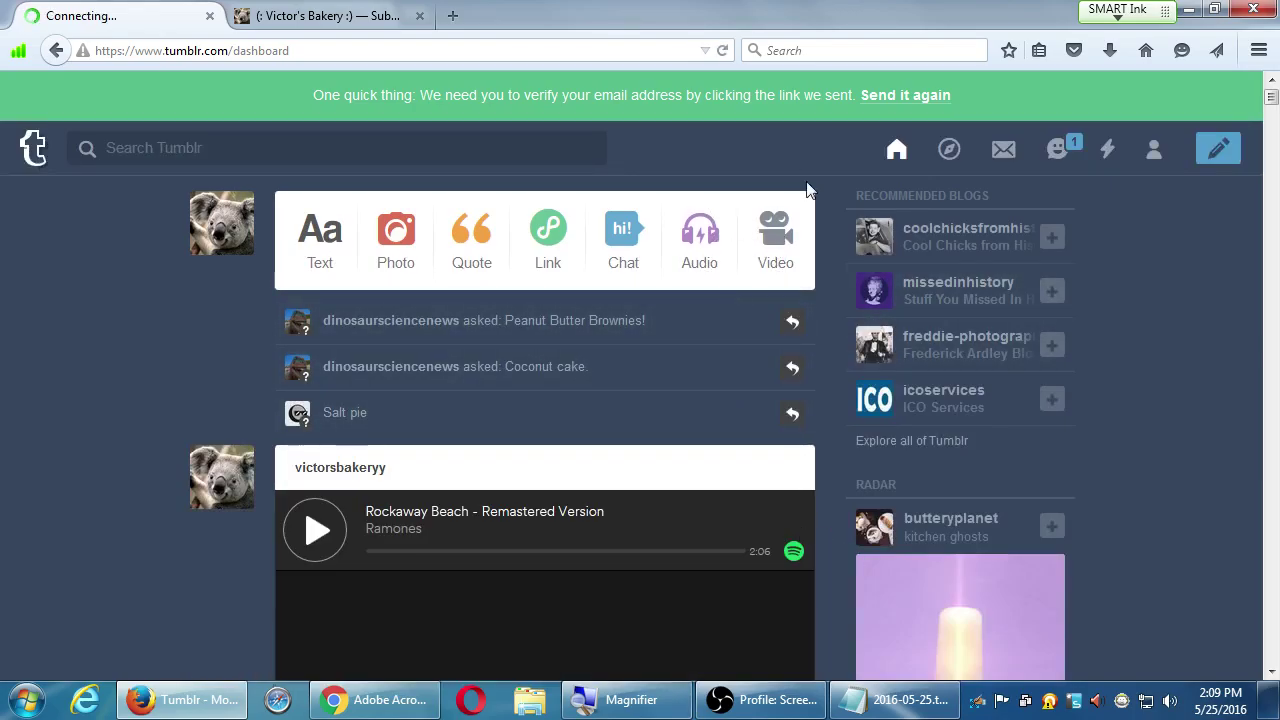
- Start a new video post that takes a video from the web, and open youtube.com in a new browser tab
left_click(772, 247)
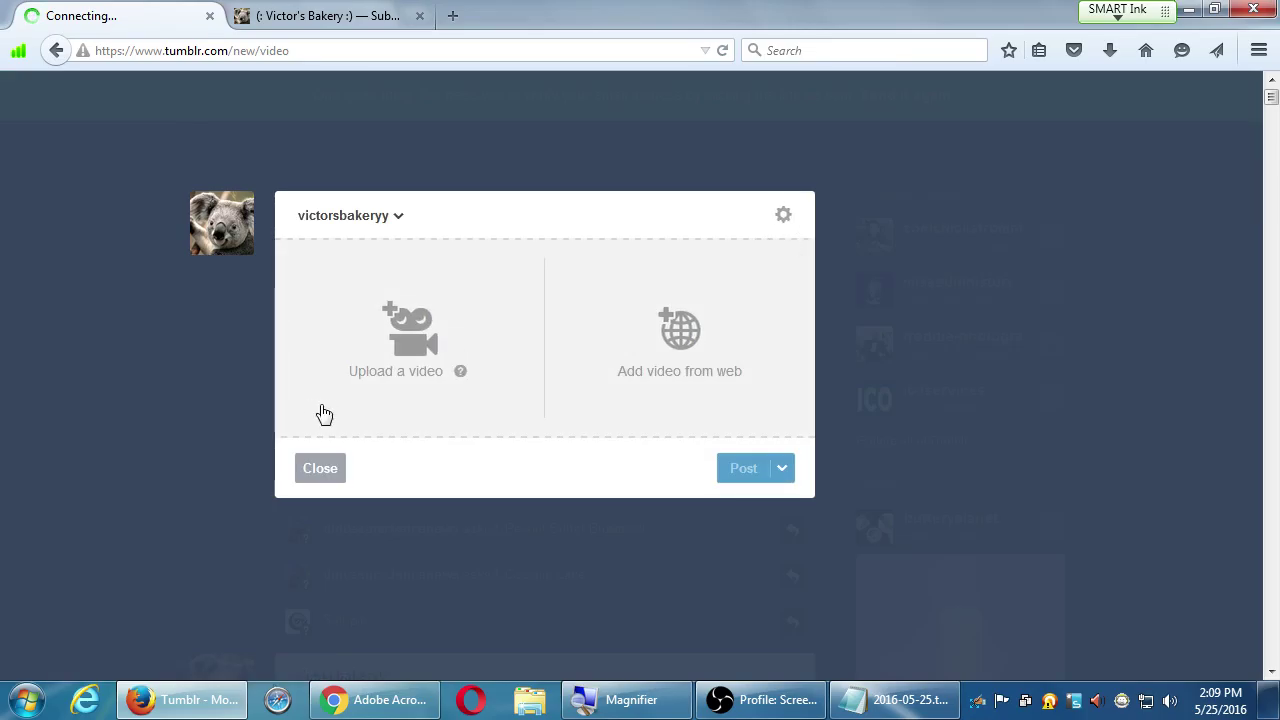
left_click(648, 330)
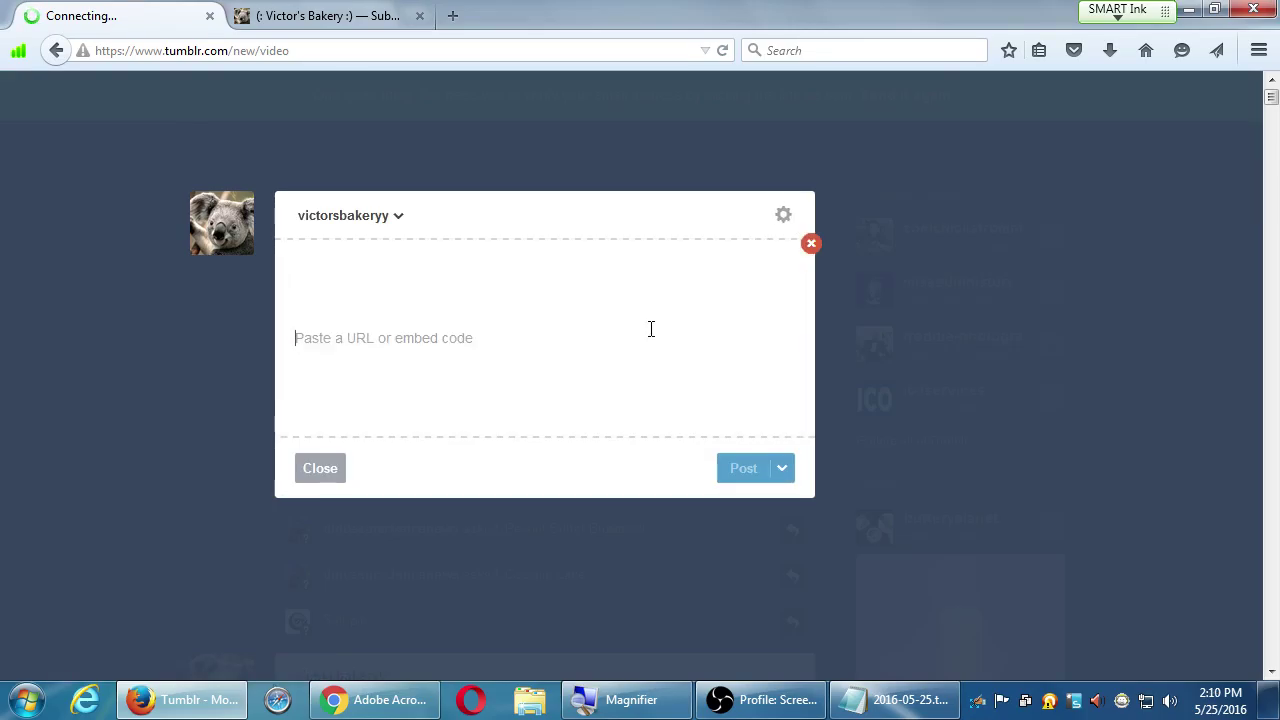
key("ctrl+t")
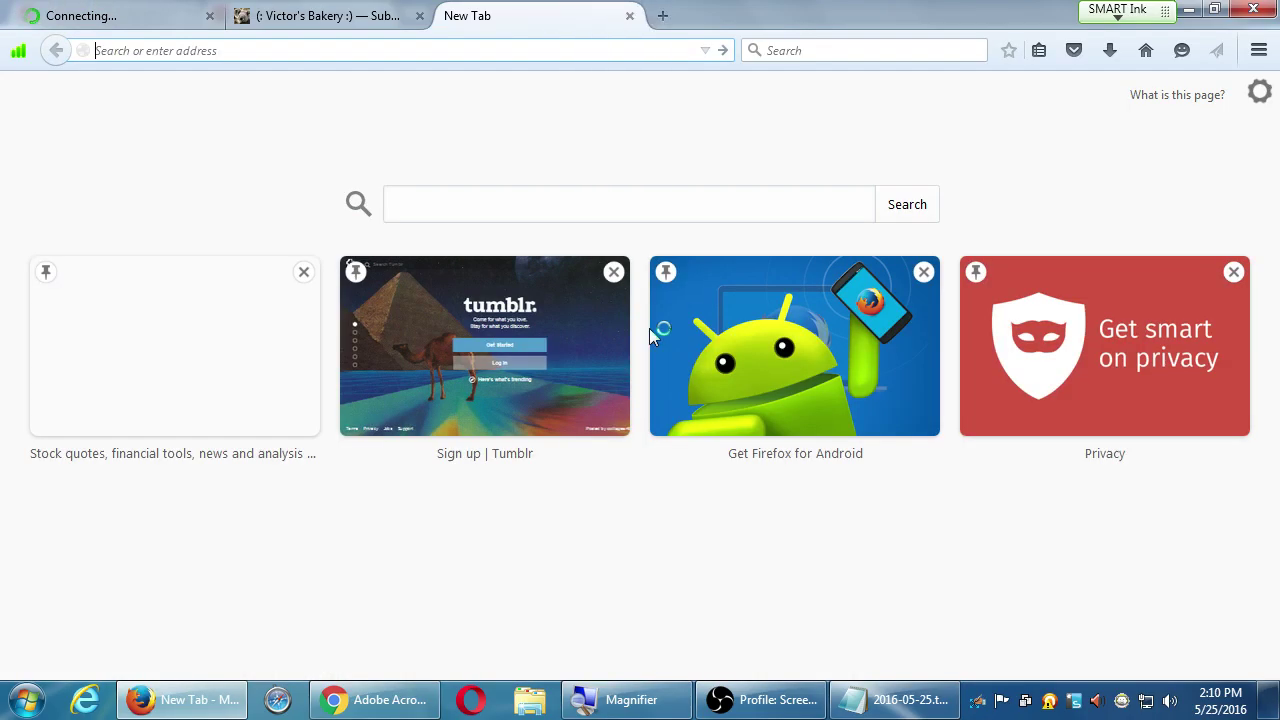
type("youtube.co")
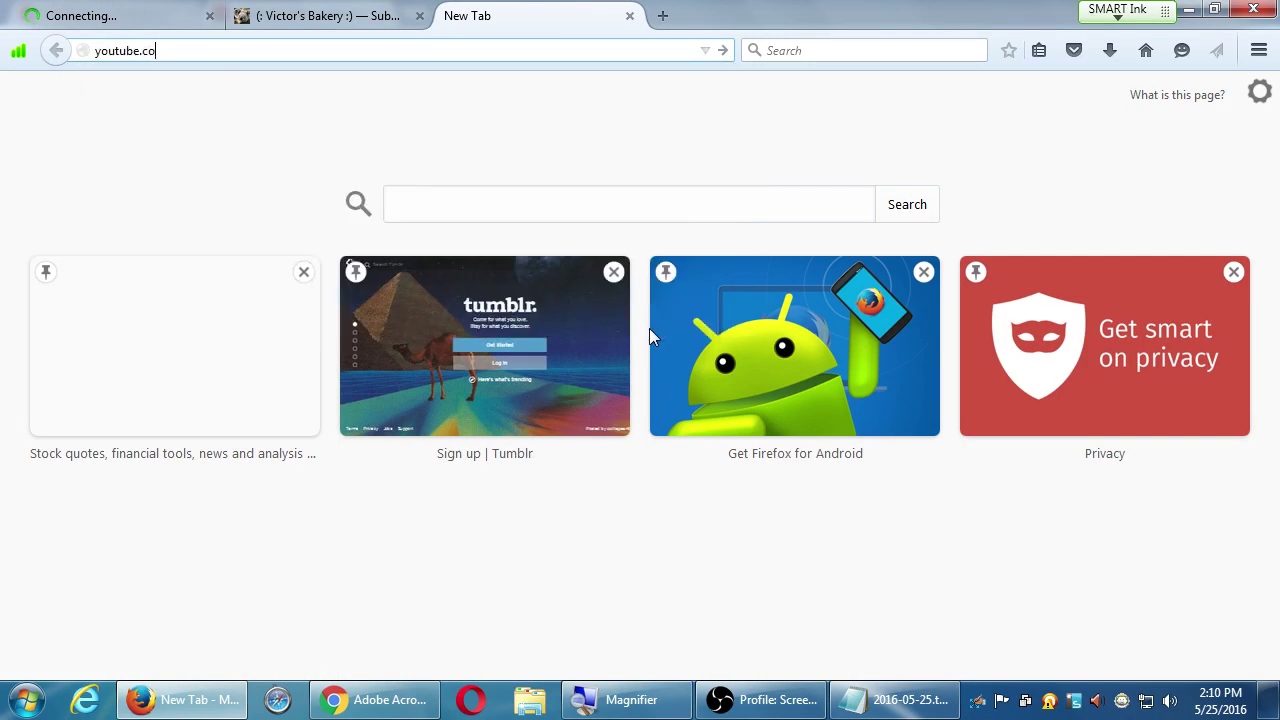
type("m")
key("Return")
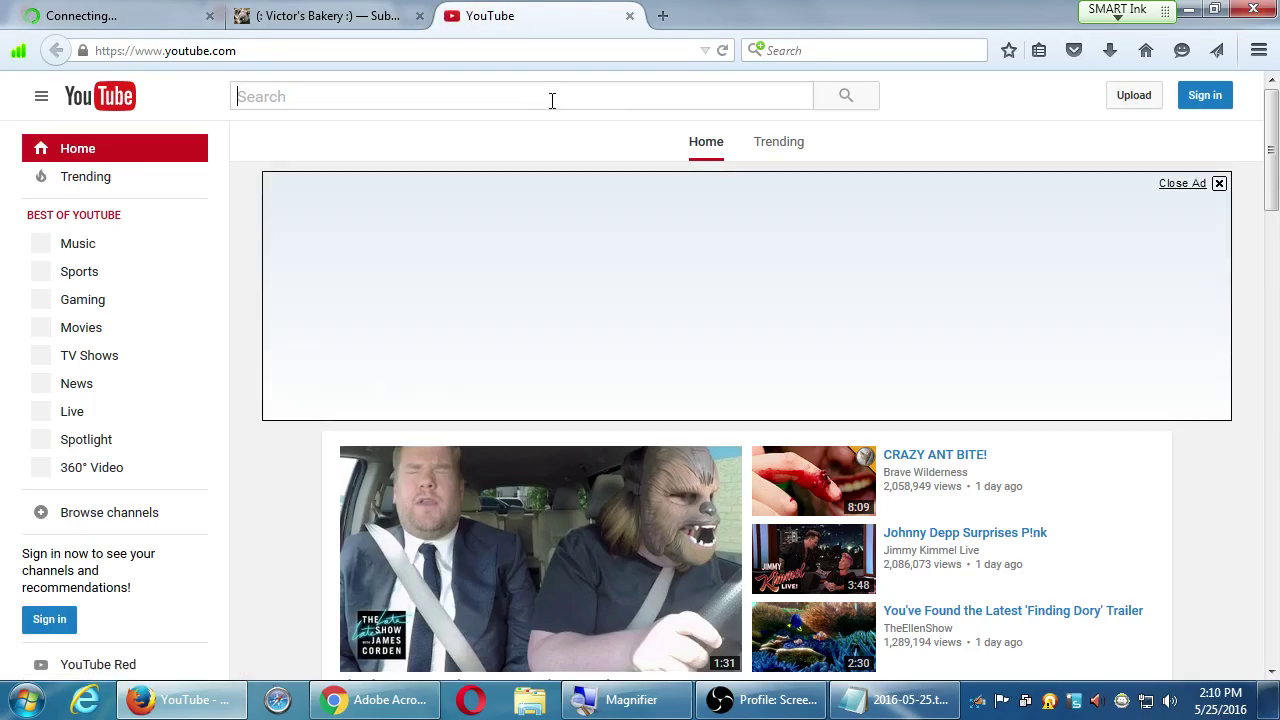
- Search YouTube for "top 5 investing tips for beginners" and open the video "Top 5 Investing Tips for Beginners 2016"
type("top ")
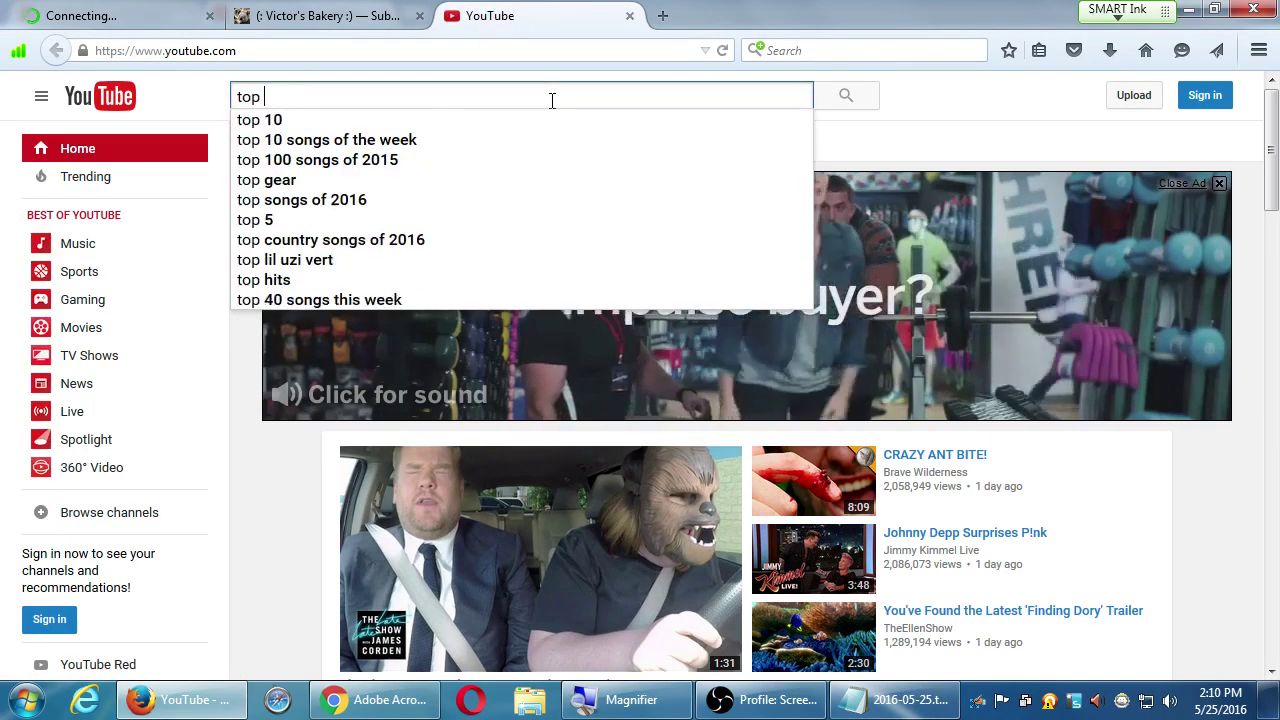
type("5 investing tips for")
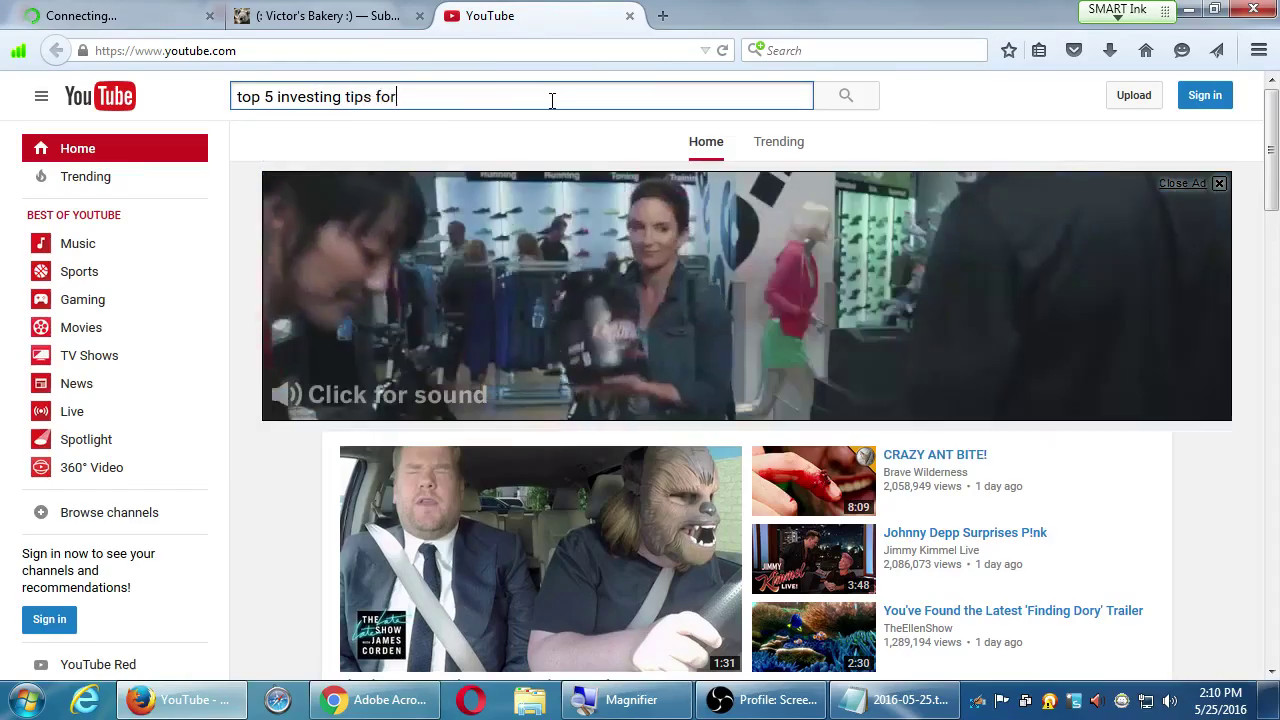
type(" beginners")
key("Return")
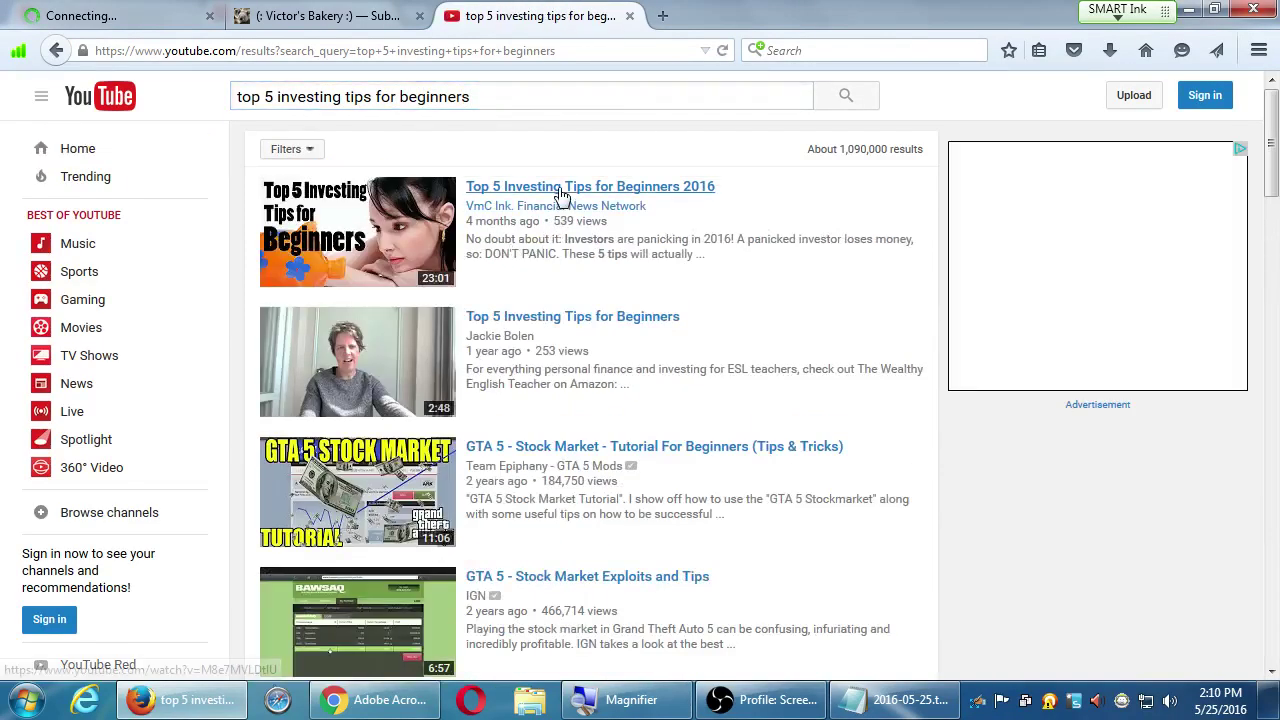
left_click(558, 193)
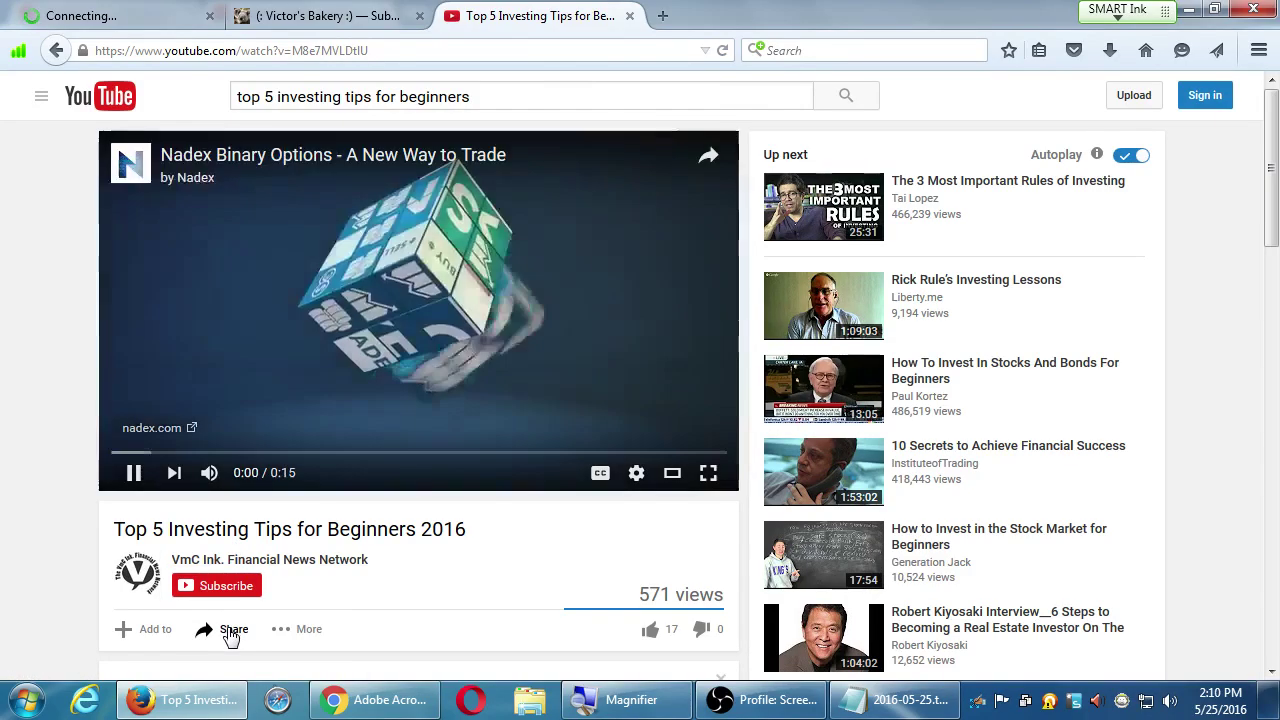
- Pause the playback and copy the share link of the investing tips video
left_click(231, 632)
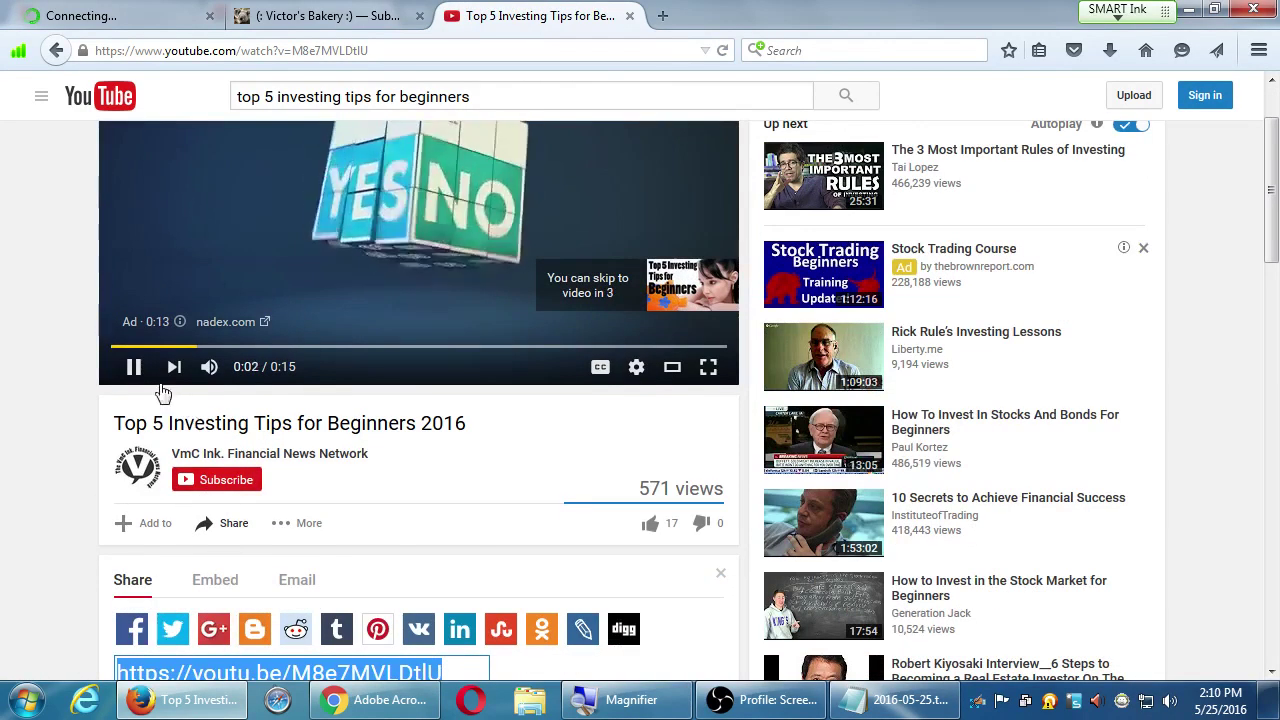
left_click(133, 366)
scroll(200, 540, "down", 2)
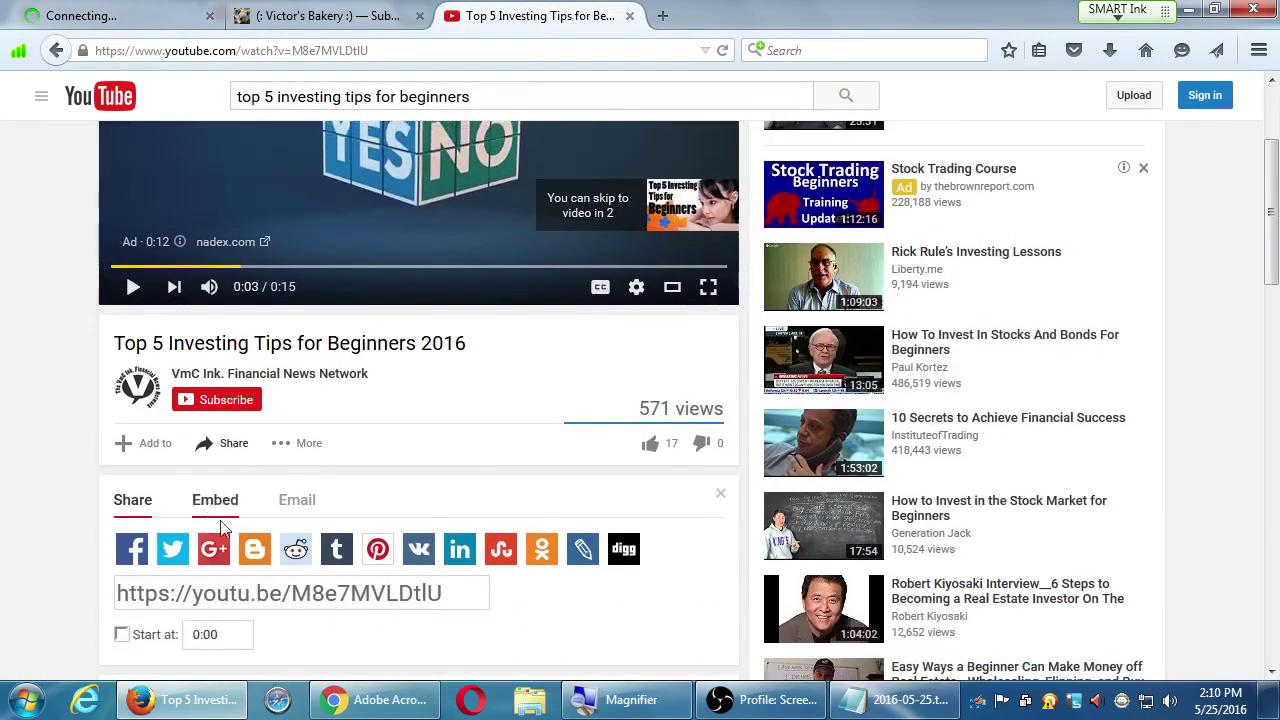
left_click(258, 600)
key("ctrl+c")
- Return to the Tumblr video post and paste the copied YouTube link to embed the video
left_click(110, 15)
left_click(314, 368)
key("ctrl+v")
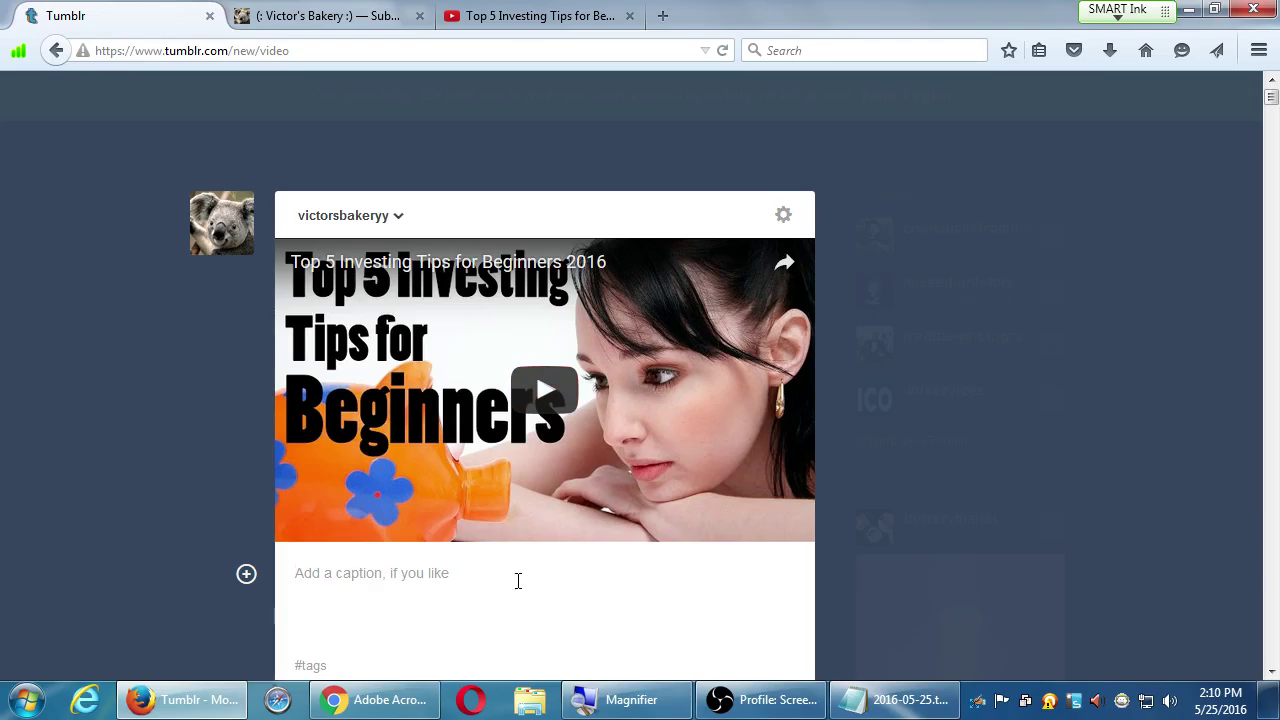
- Add the caption "Not to early to start thinking about investing!" to the video post and make the word "investing" bold
type("Not to early to start thinking about investing.")
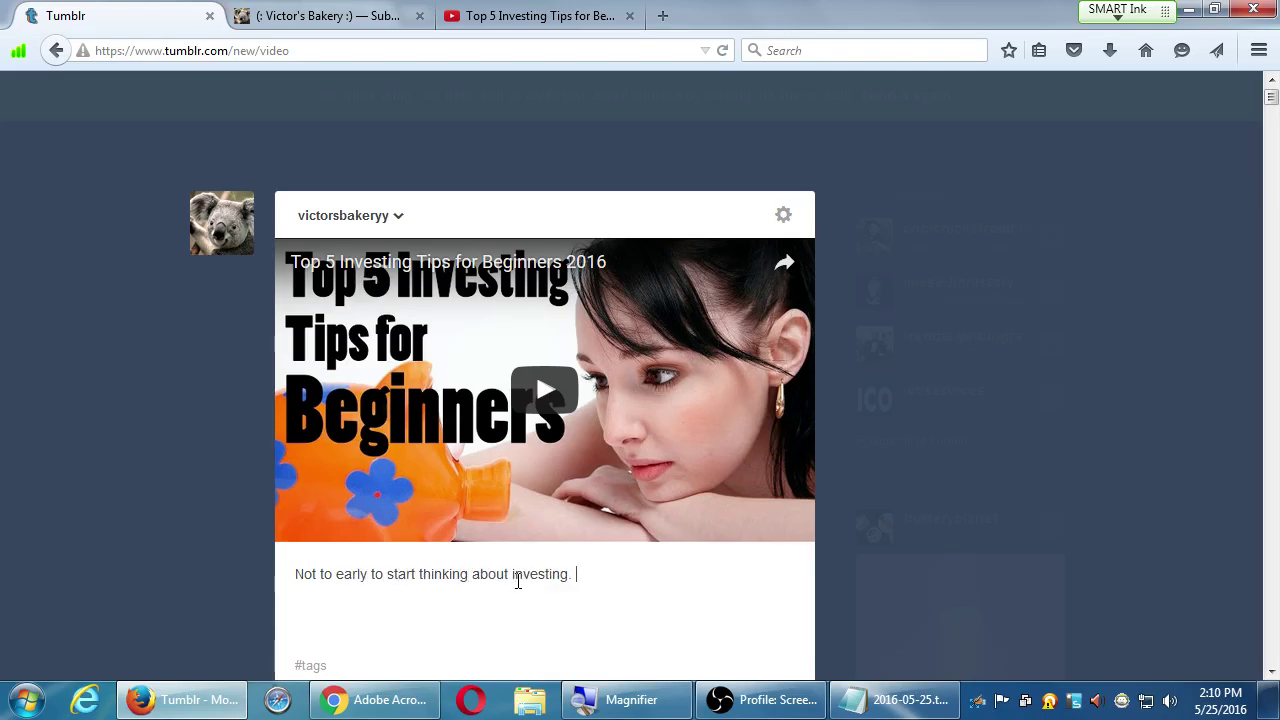
key("shift+Left")
type("!")
scroll(532, 530, "down", 3)
double_click(537, 363)
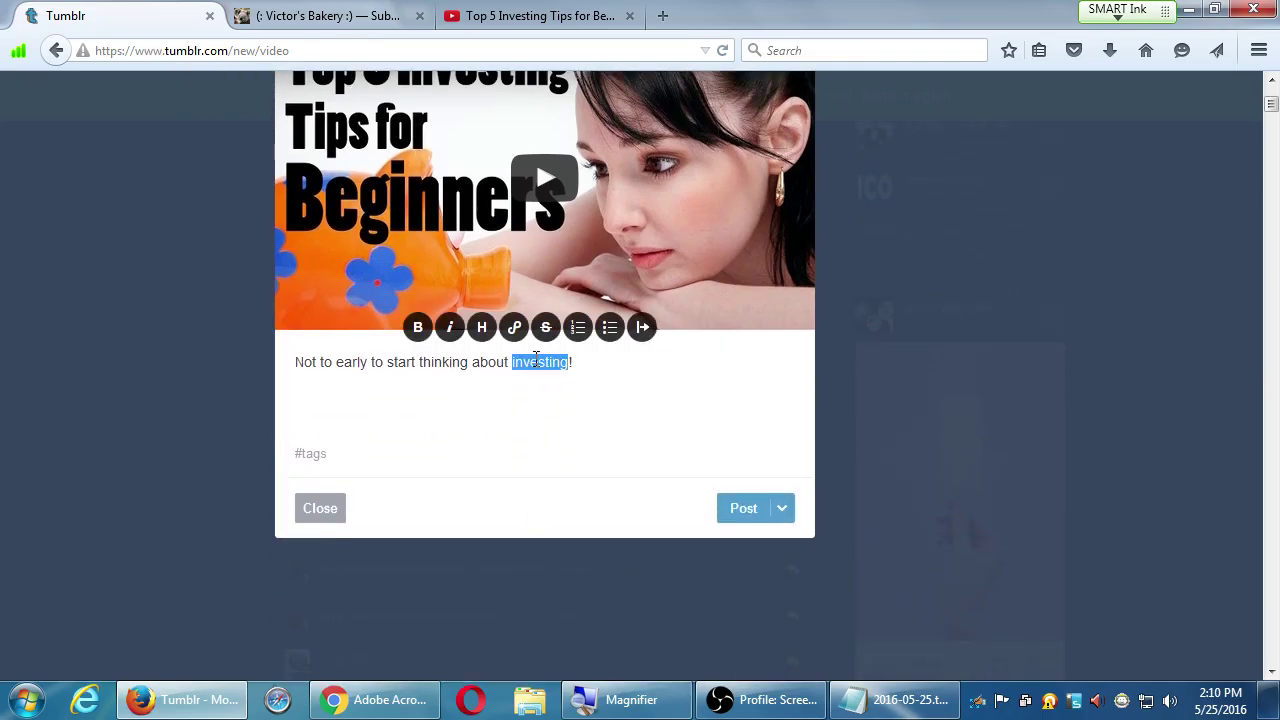
left_click(608, 403)
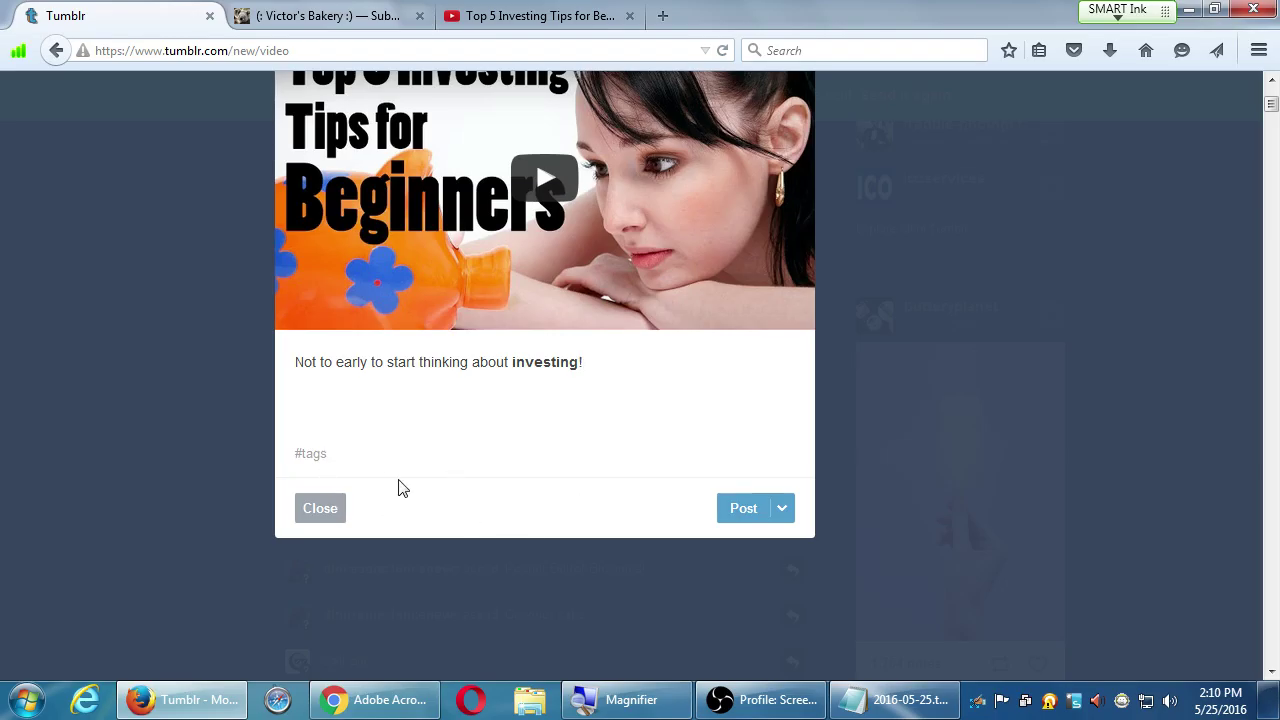
- Publish the video post without tags and briefly play the investing video from the dashboard
left_click(335, 459)
scroll(743, 314, "up", 3)
scroll(740, 478, "up", 1)
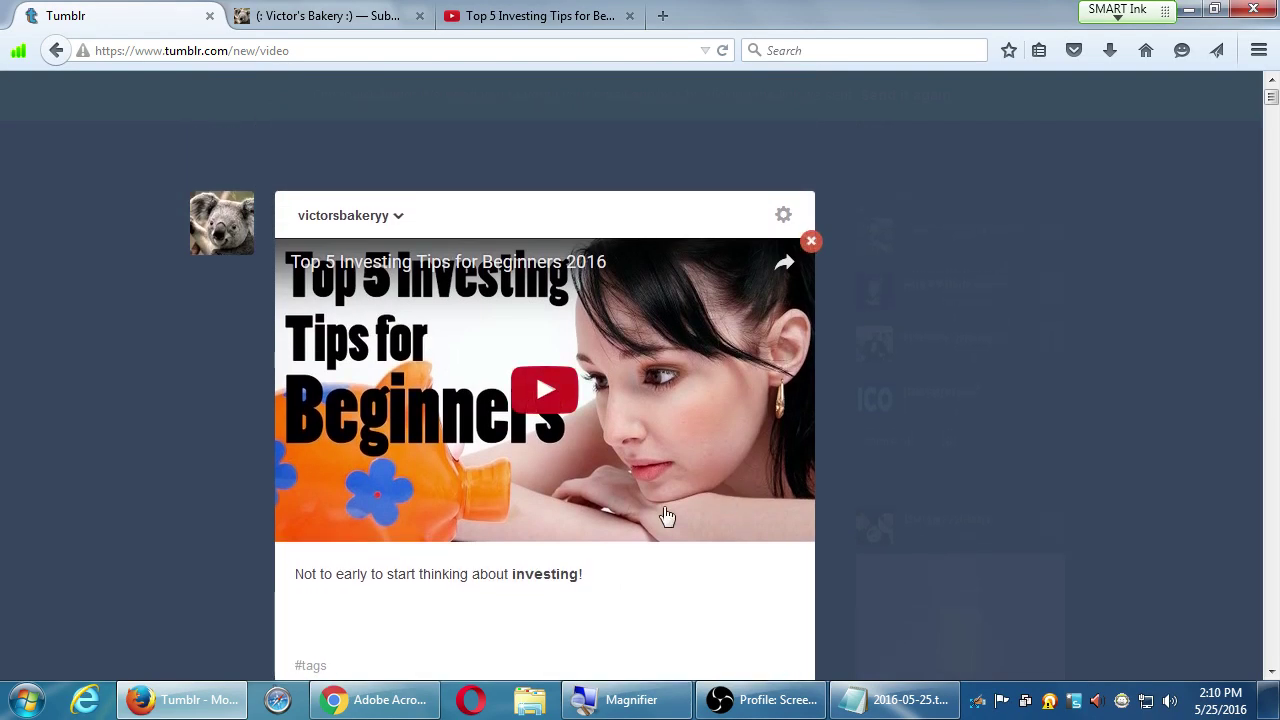
scroll(343, 418, "down", 6)
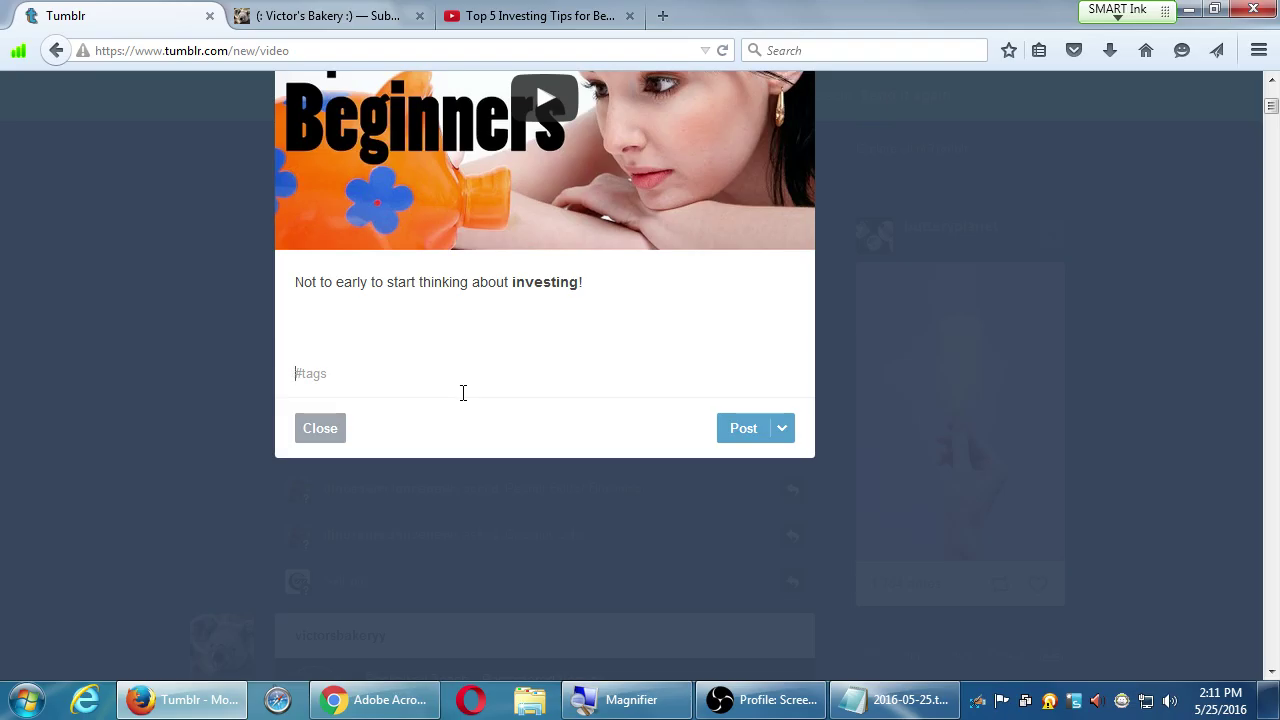
left_click(740, 428)
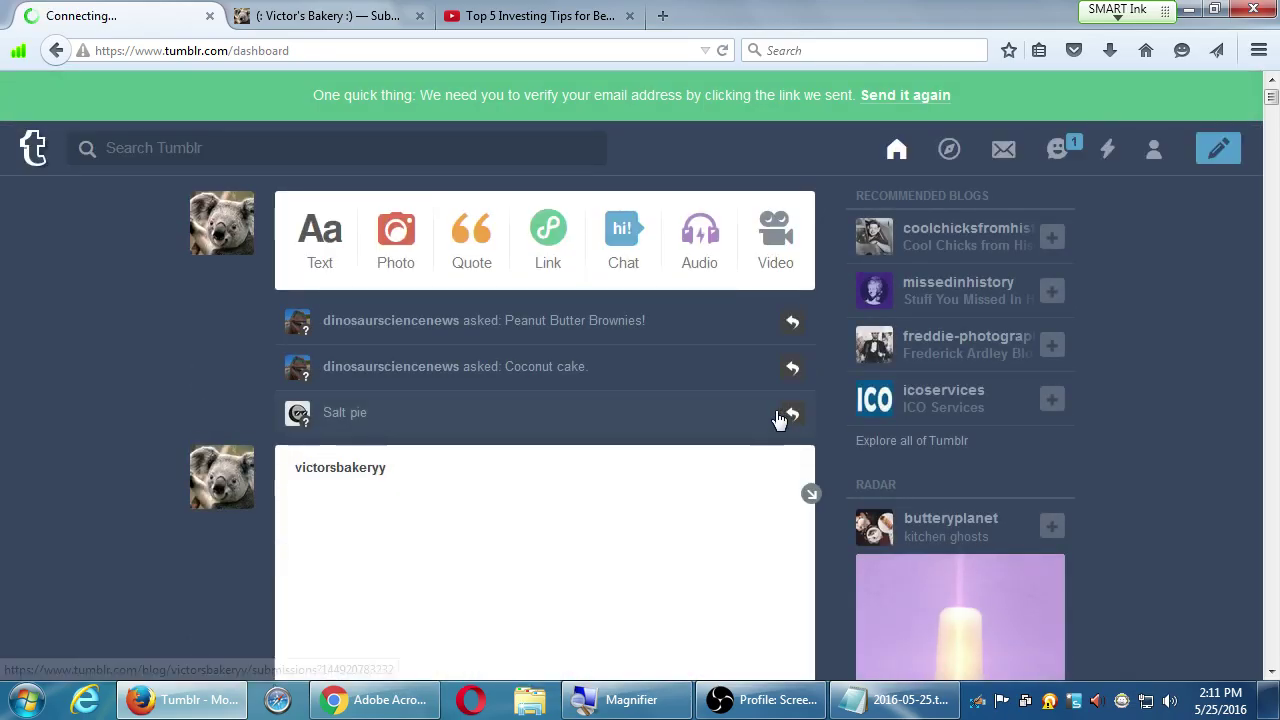
scroll(654, 378, "down", 2)
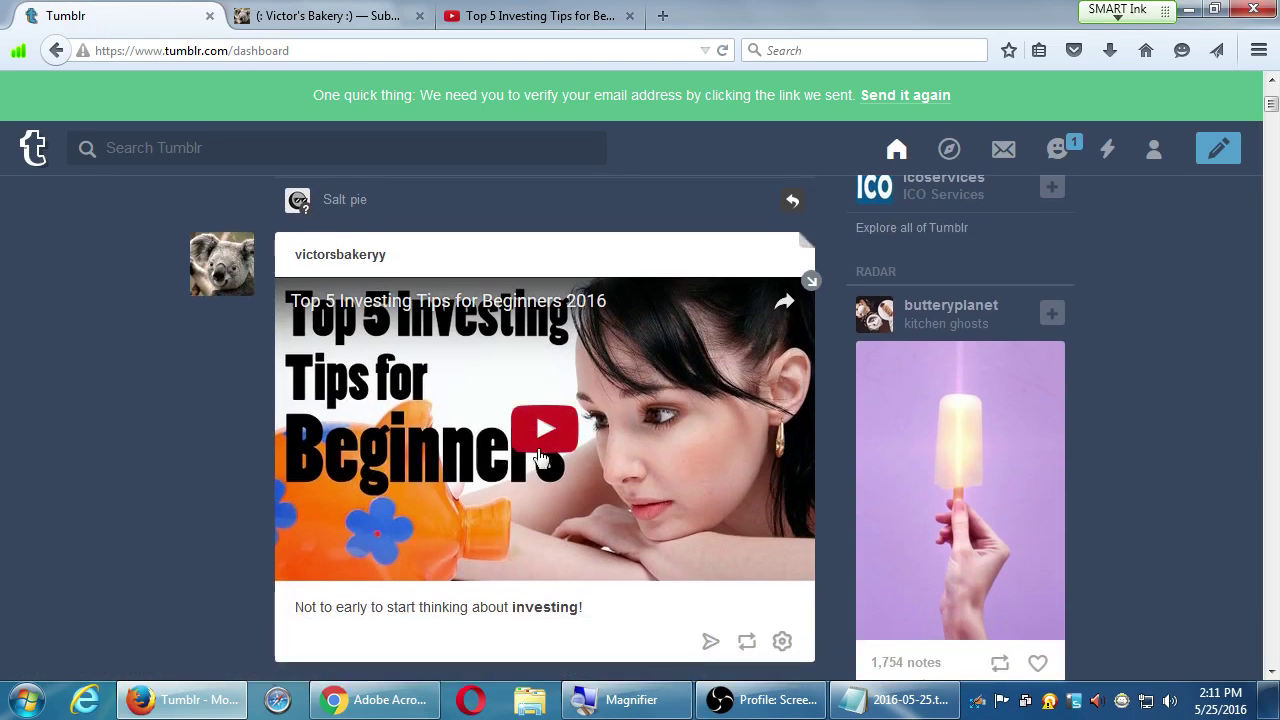
left_click(543, 440)
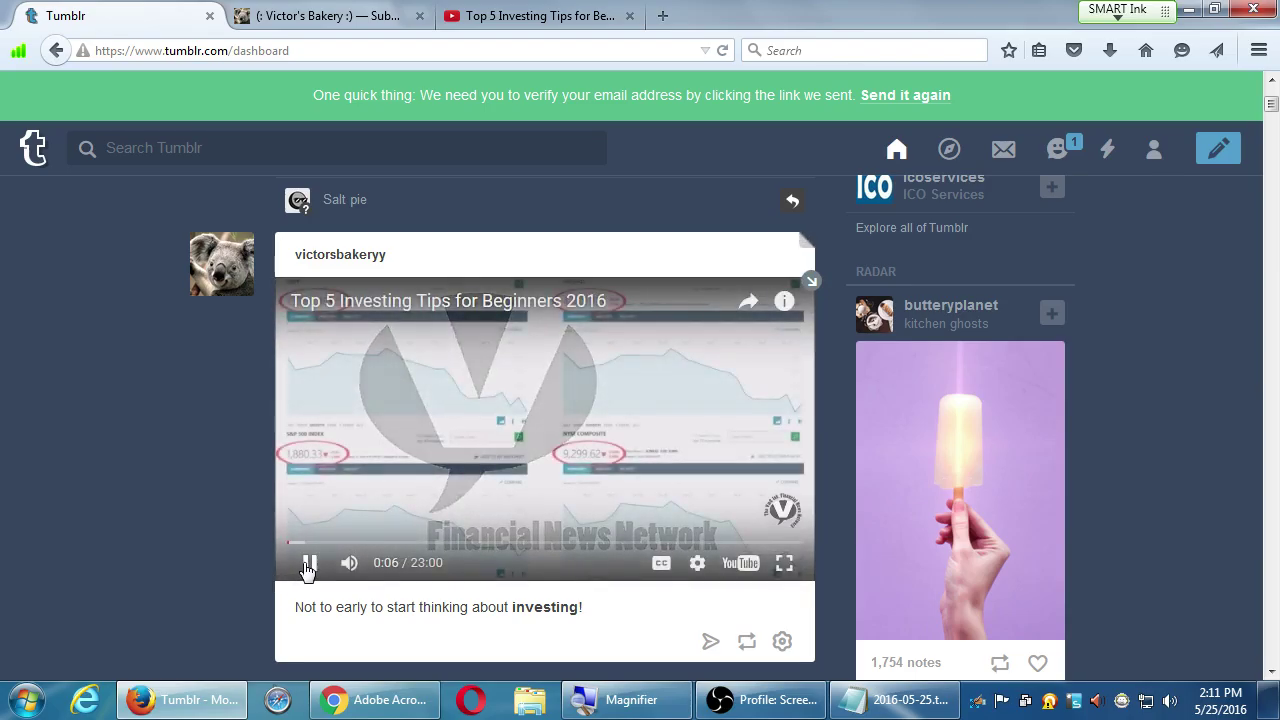
- Play and pause the Ramones song in the published audio post, dismiss the Spotify prompt, and look over the post
scroll(251, 507, "down", 5)
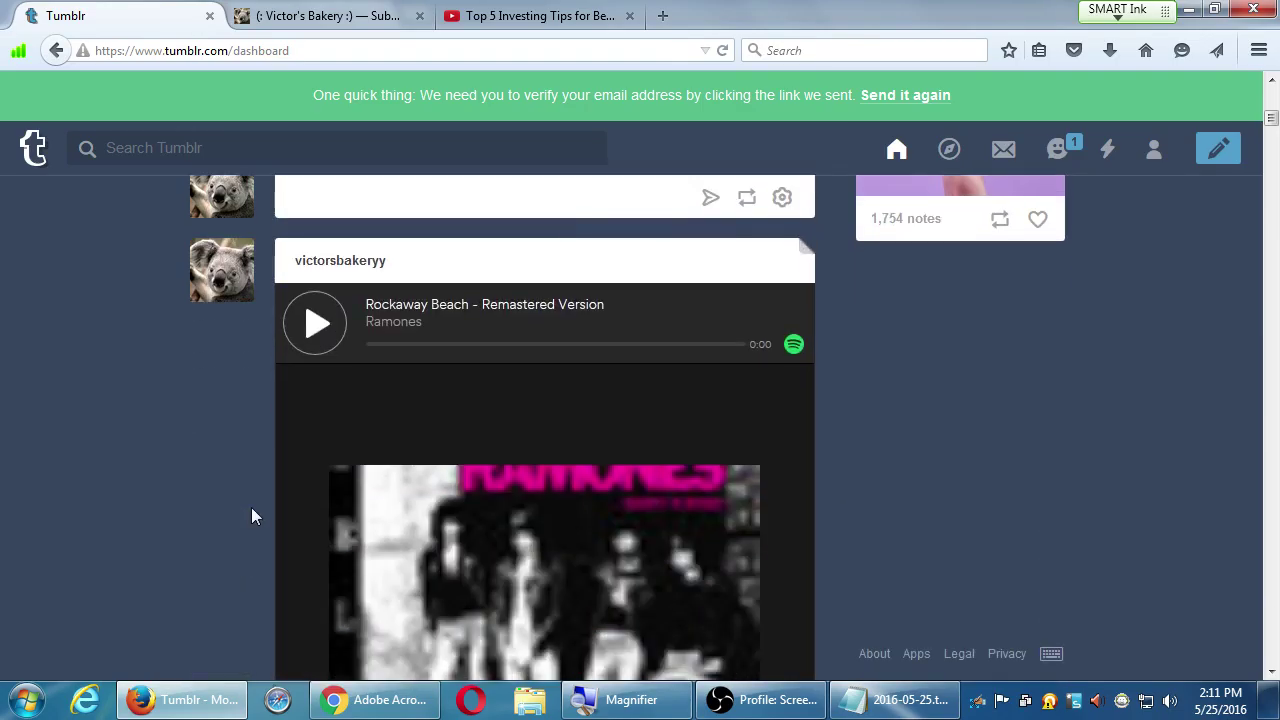
left_click(307, 287)
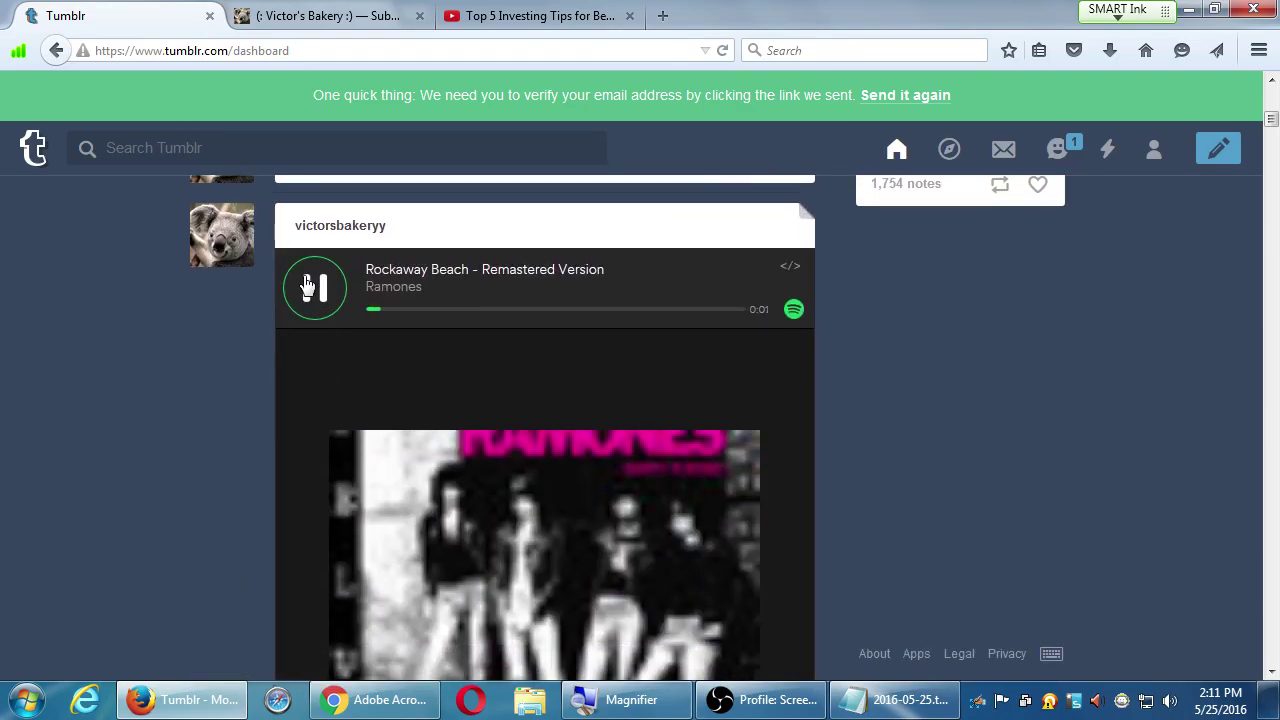
left_click(307, 287)
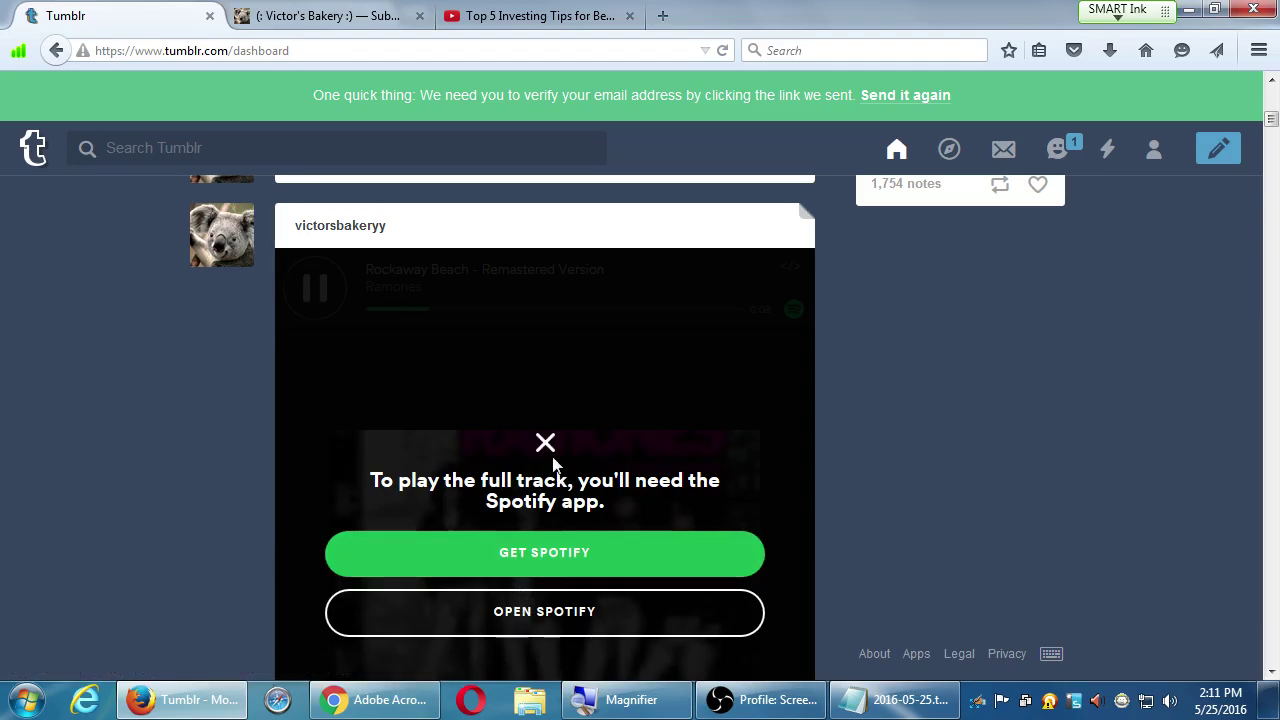
left_click(545, 443)
left_click(341, 295)
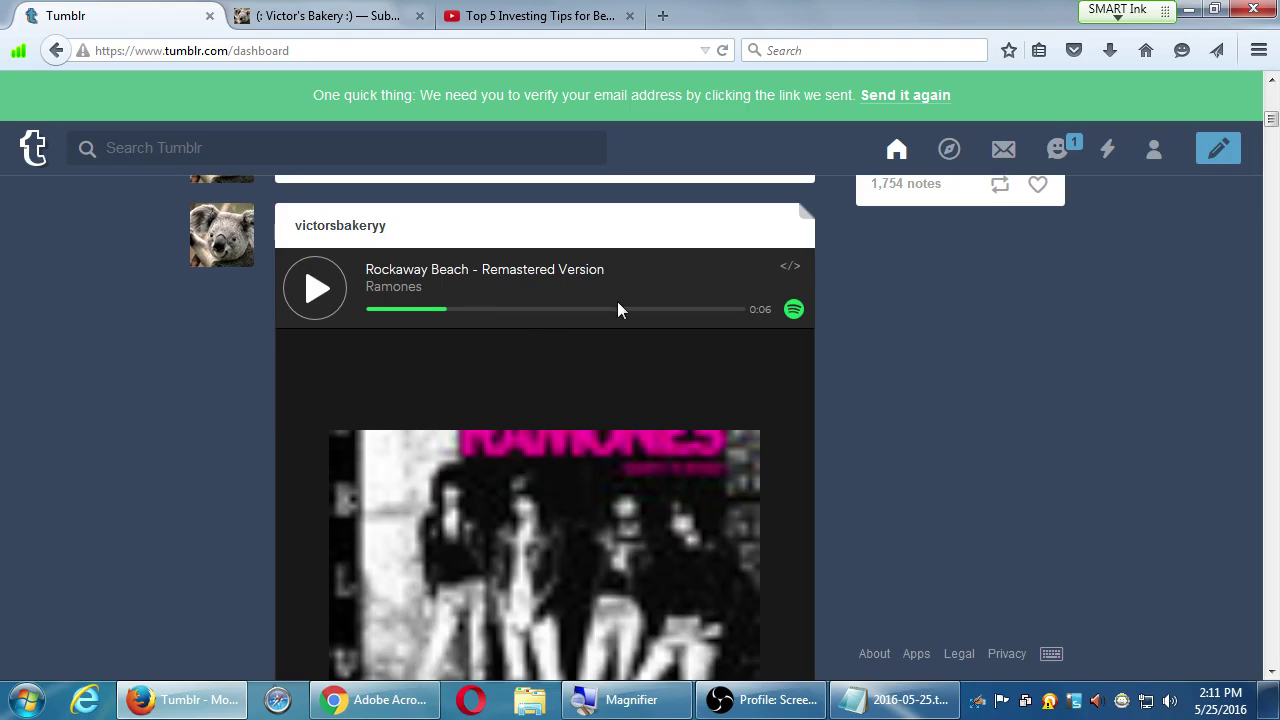
scroll(610, 449, "down", 6)
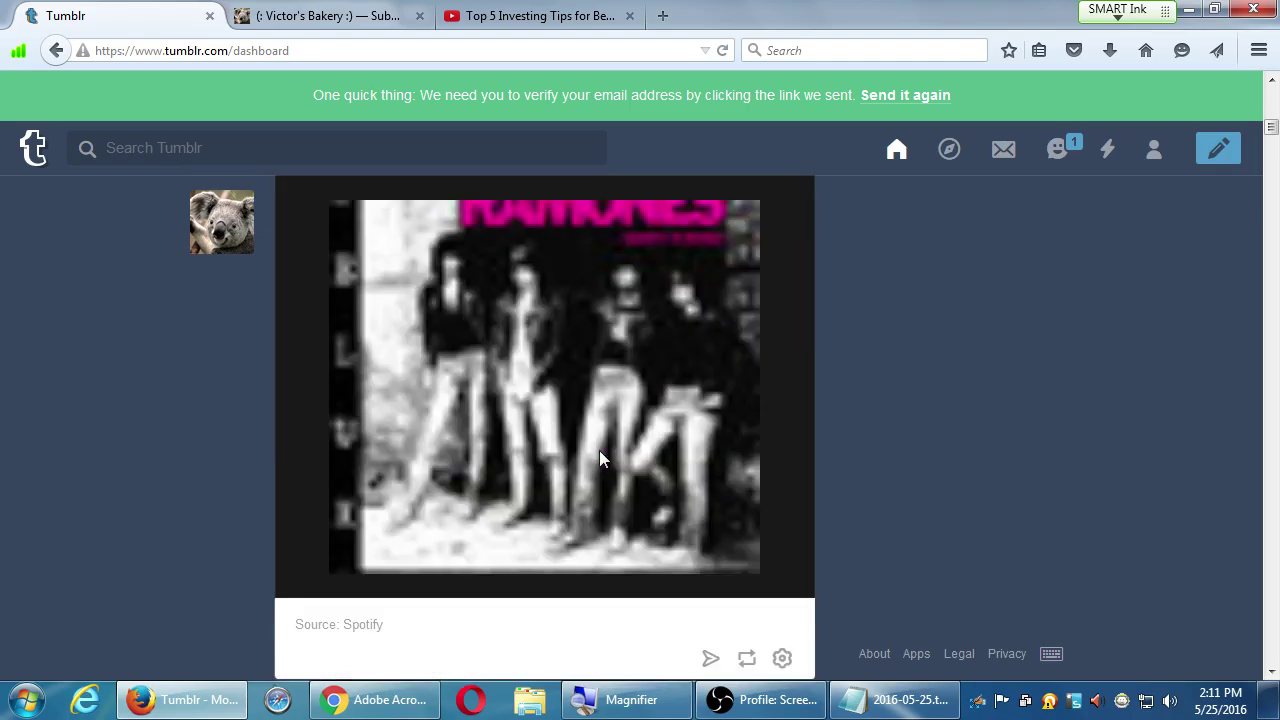
scroll(605, 450, "up", 2)
scroll(608, 451, "up", 10)
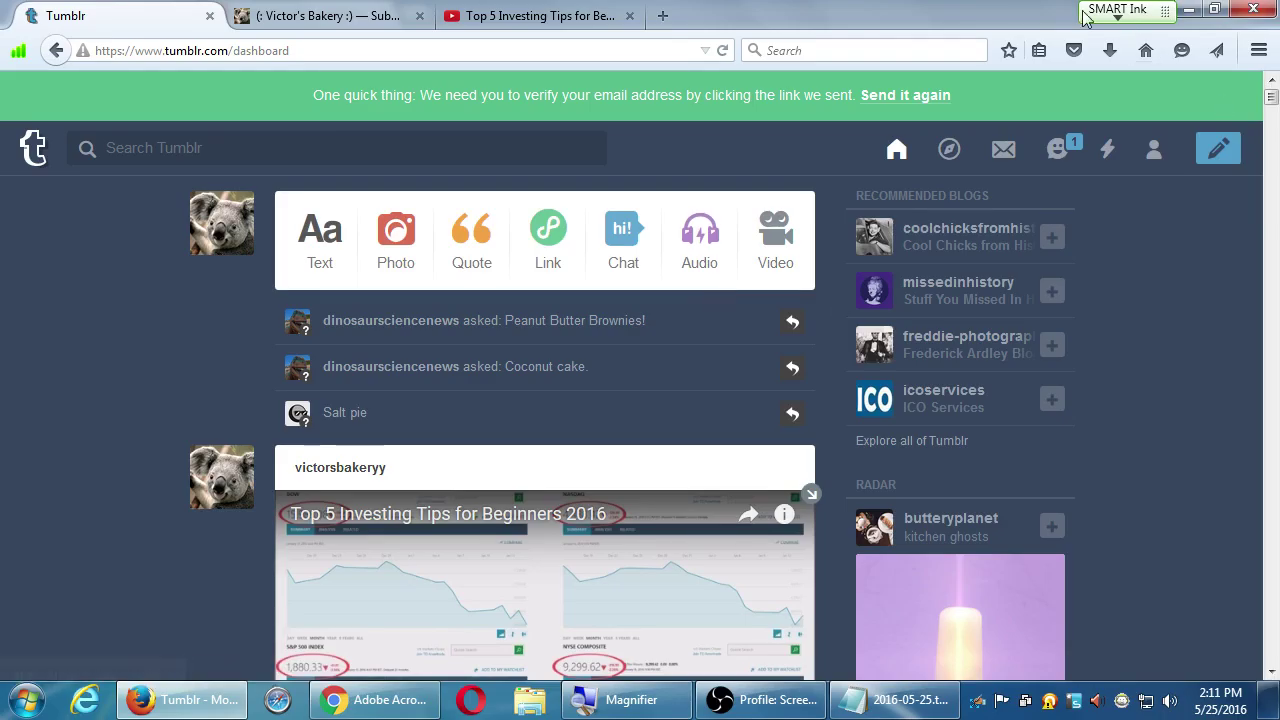
- View the unread conversation in the blog's messaging and dismiss the chat window
left_click(1060, 150)
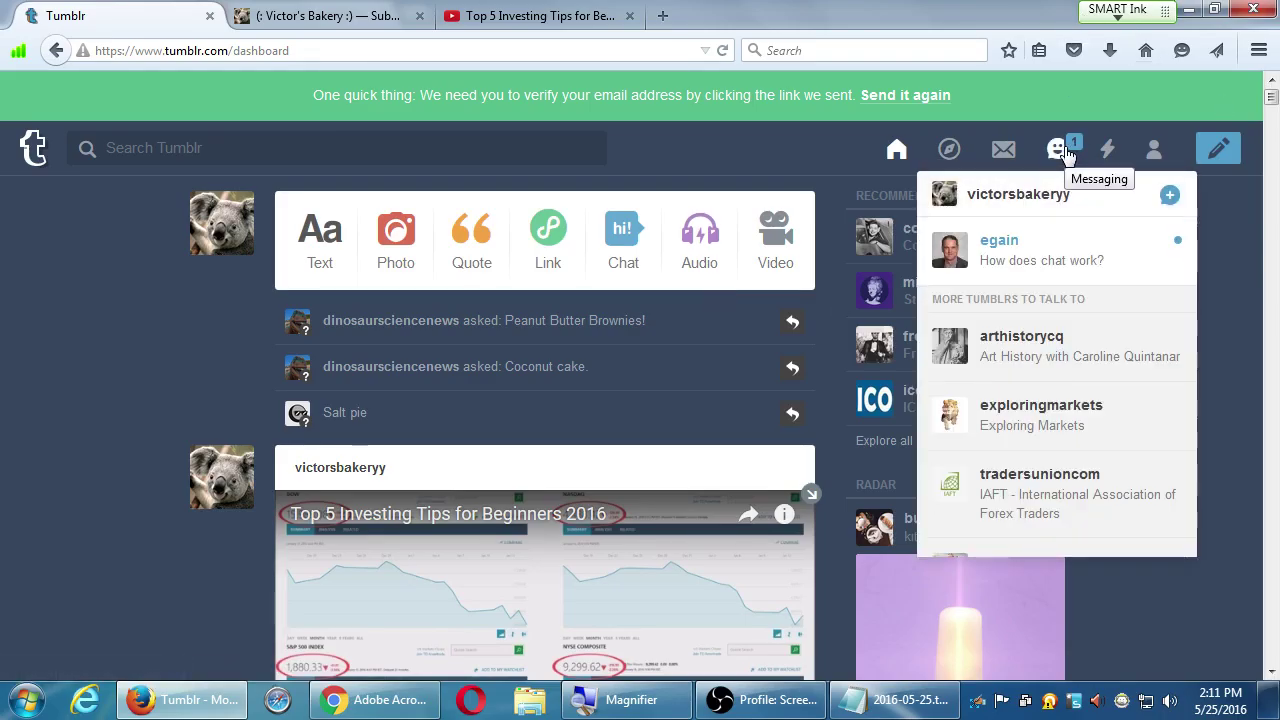
left_click(1050, 249)
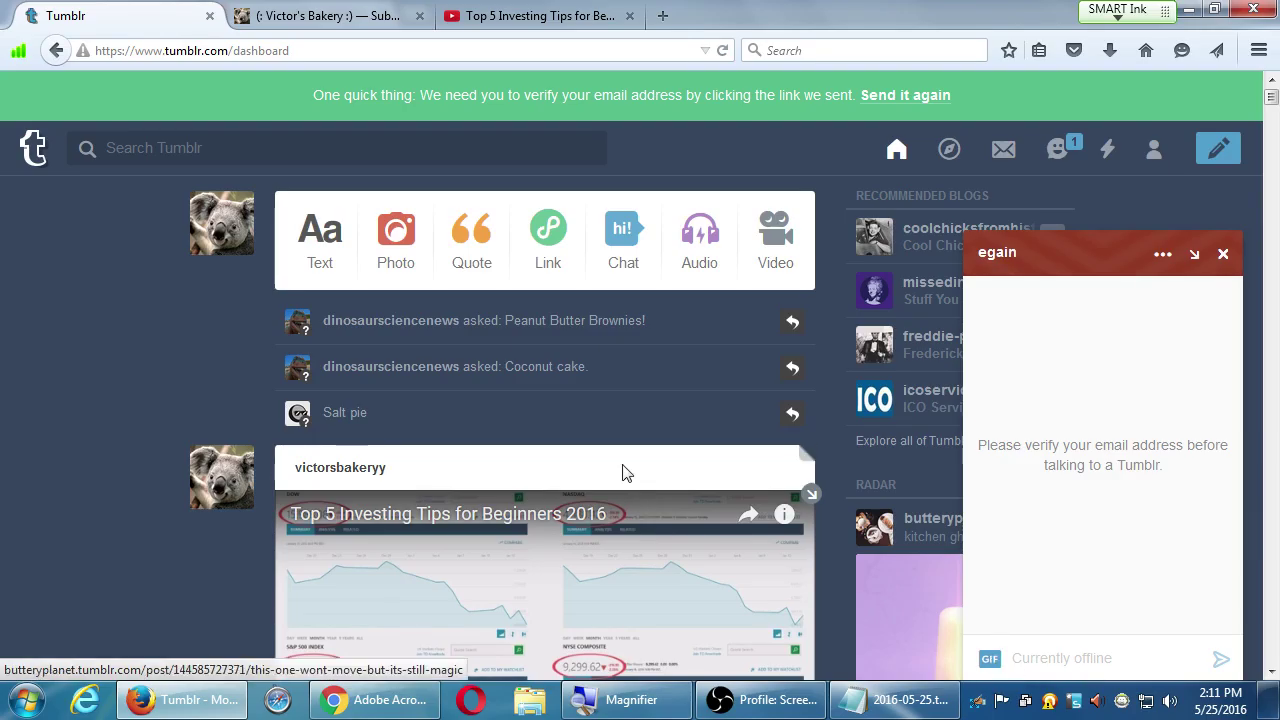
left_click(1194, 256)
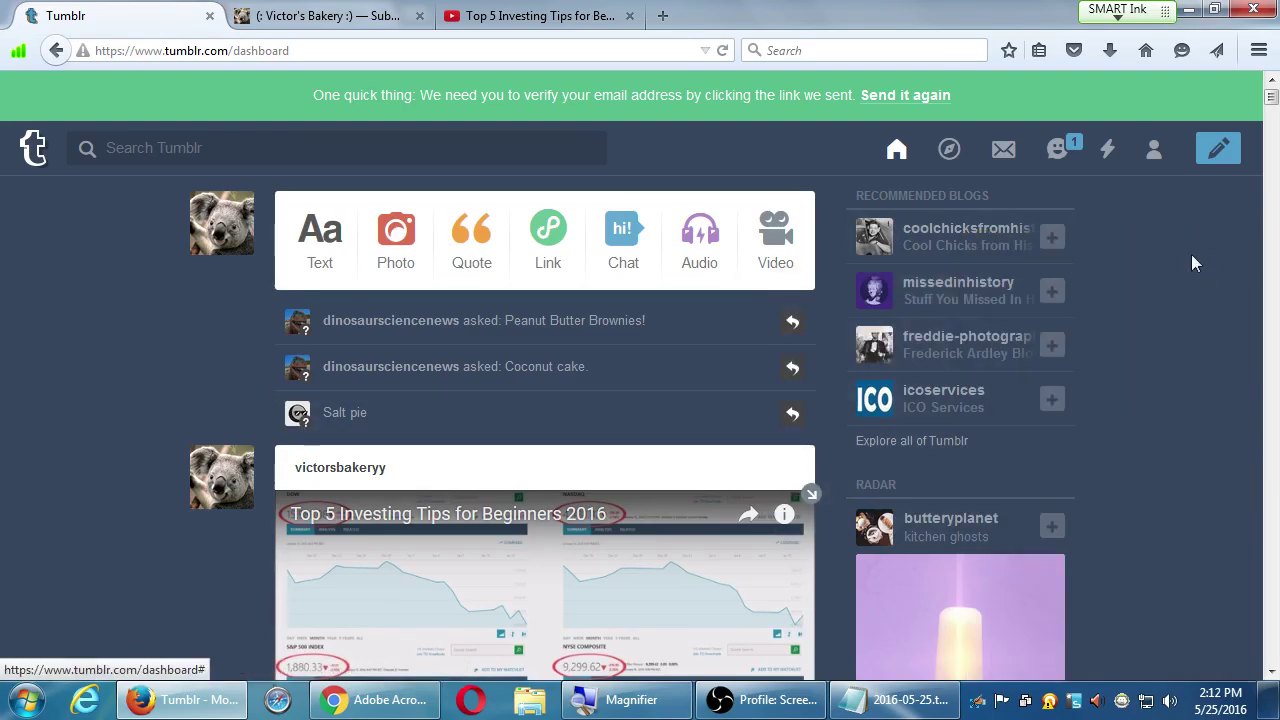
- Start a text post titled "asdf" with the body "asdfasfdfdsa" and show its publishing options
left_click(320, 262)
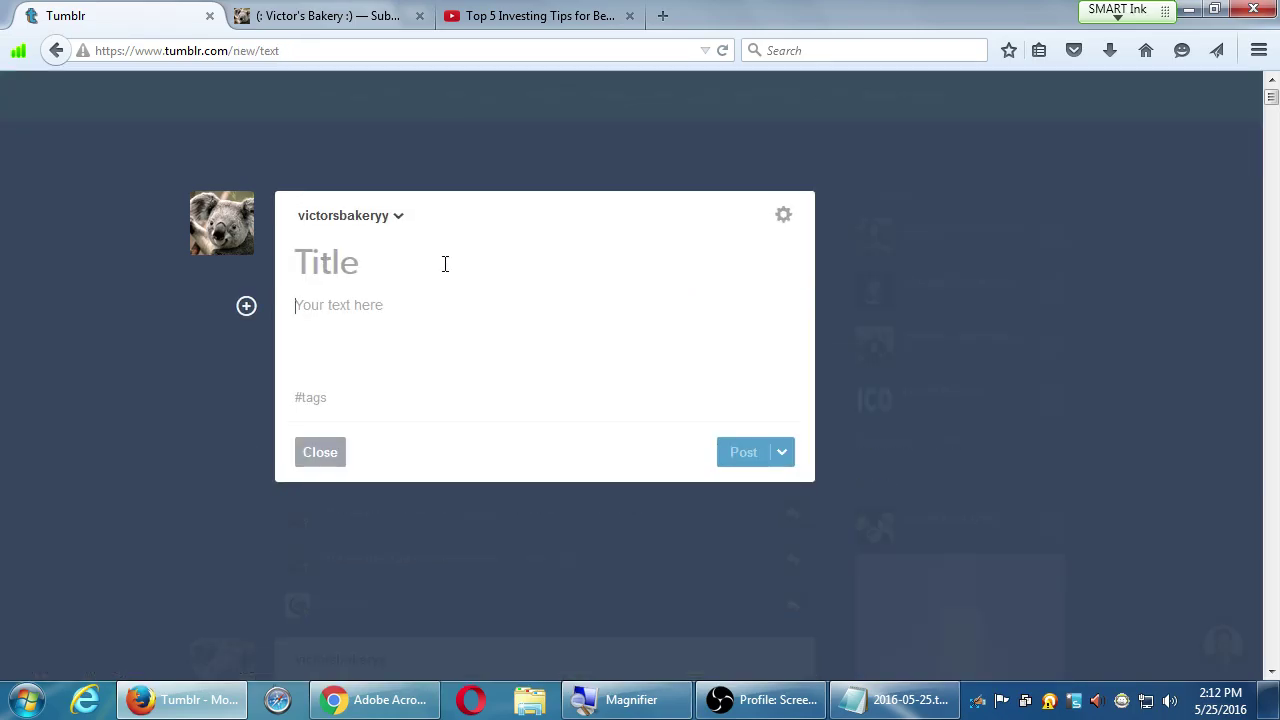
left_click(438, 254)
type("asdf")
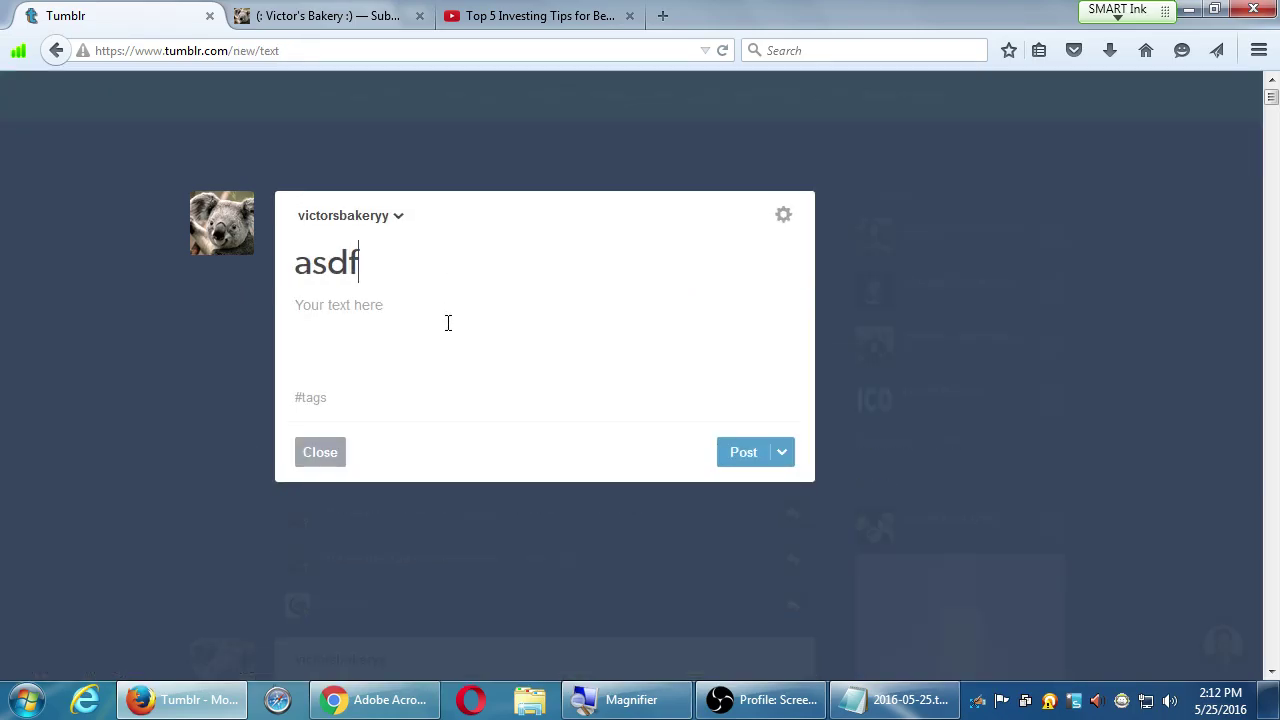
left_click(448, 322)
type("asdfasfdfdsa")
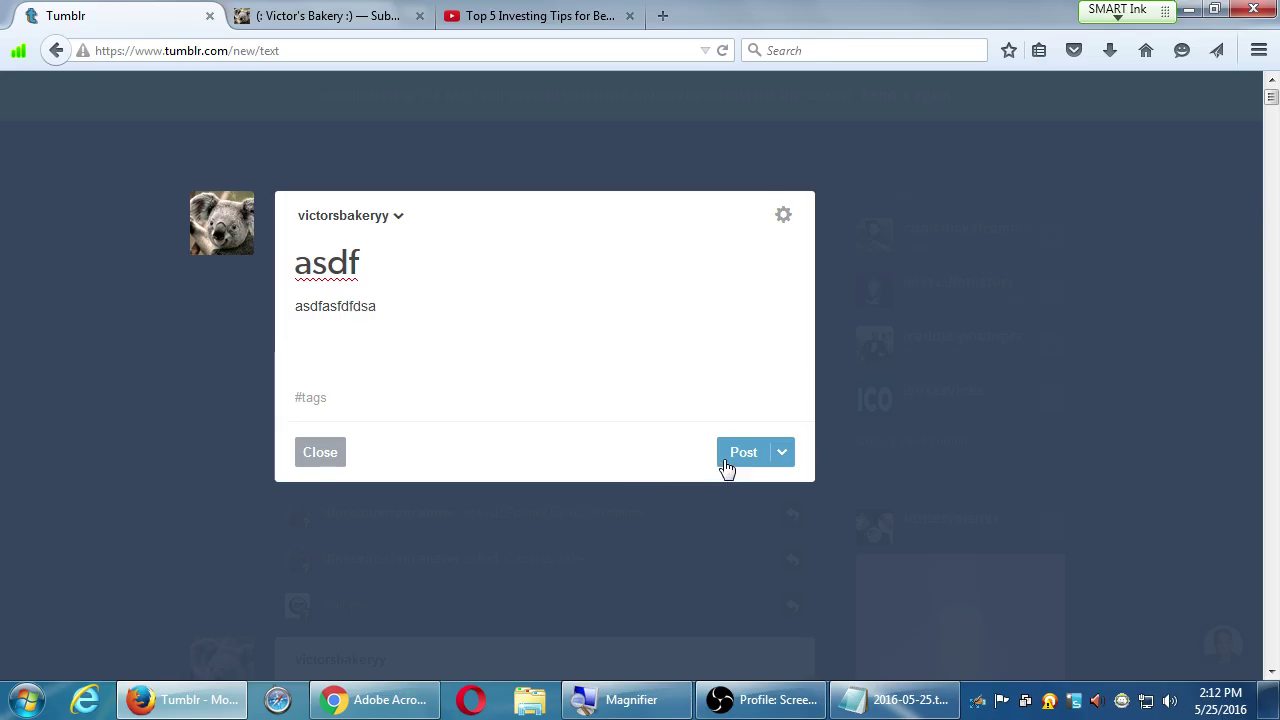
left_click(784, 455)
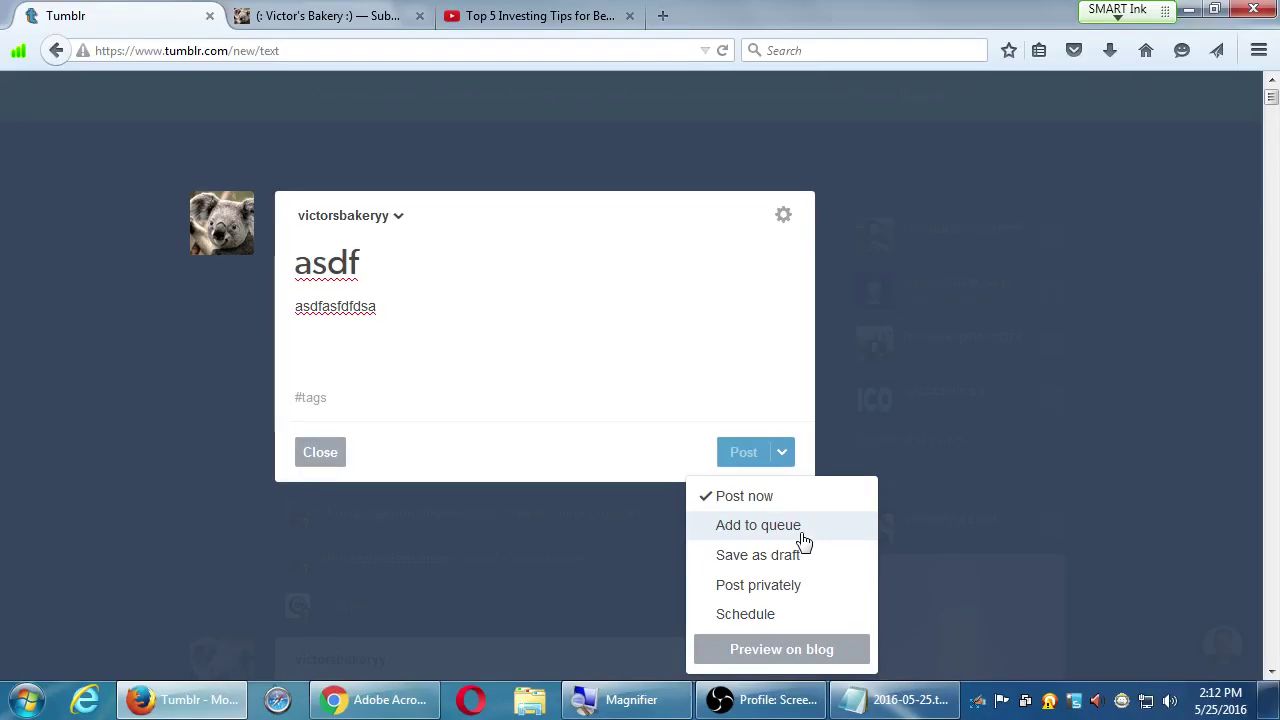
- Add the "asdf" text post to the queue, and queue a second untitled text post with the body "ewqrreqwqwerwqreewrq"
left_click(803, 539)
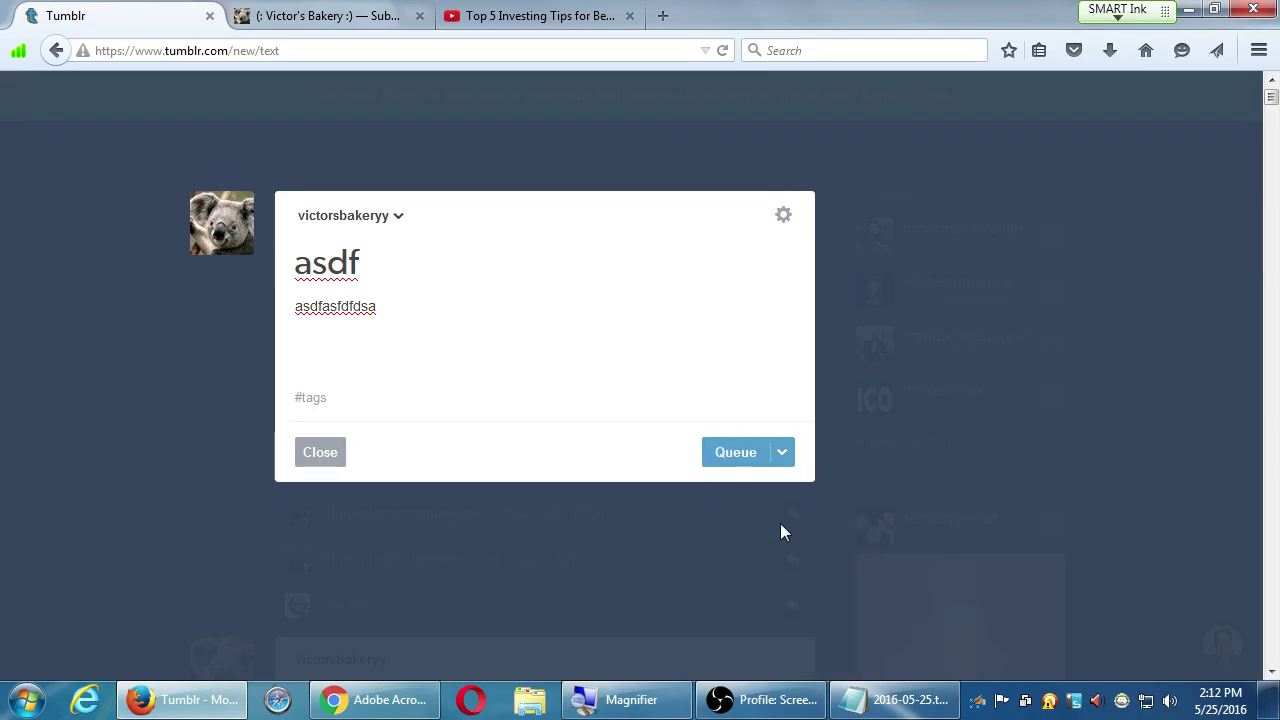
left_click(737, 458)
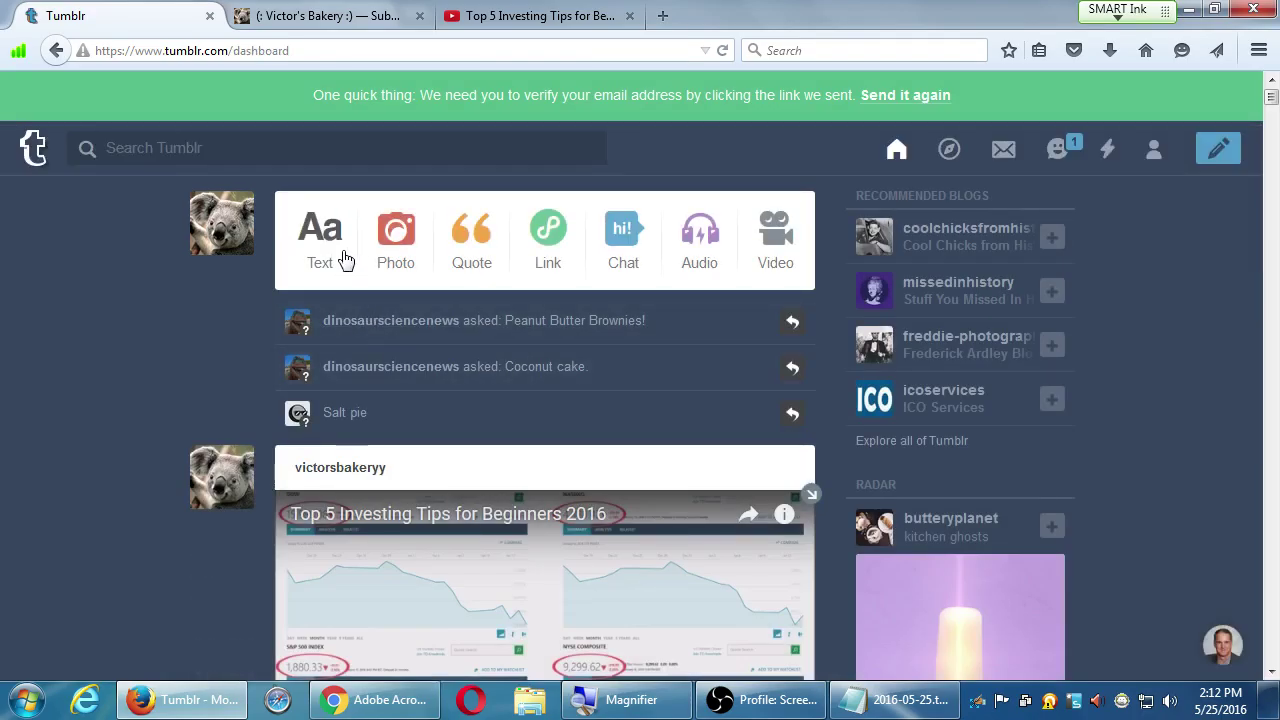
left_click(343, 258)
type("ewqrreqwqwerwqre")
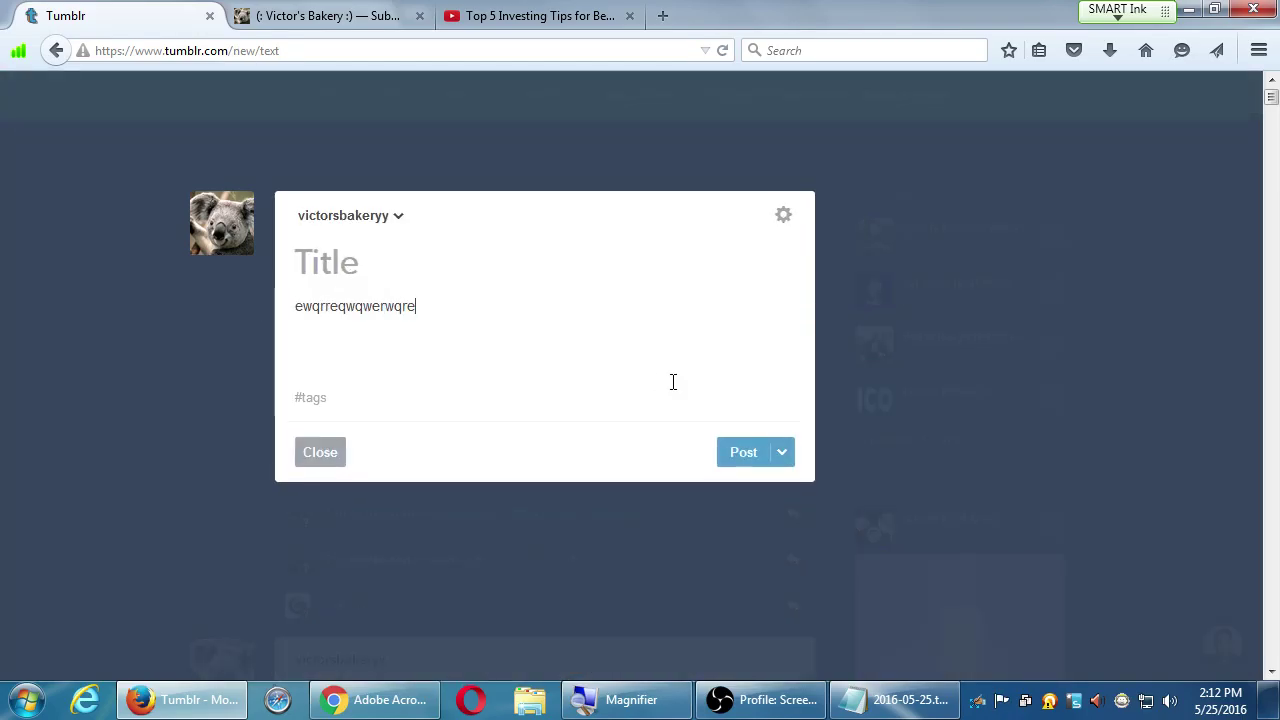
type("ewrq")
left_click(780, 452)
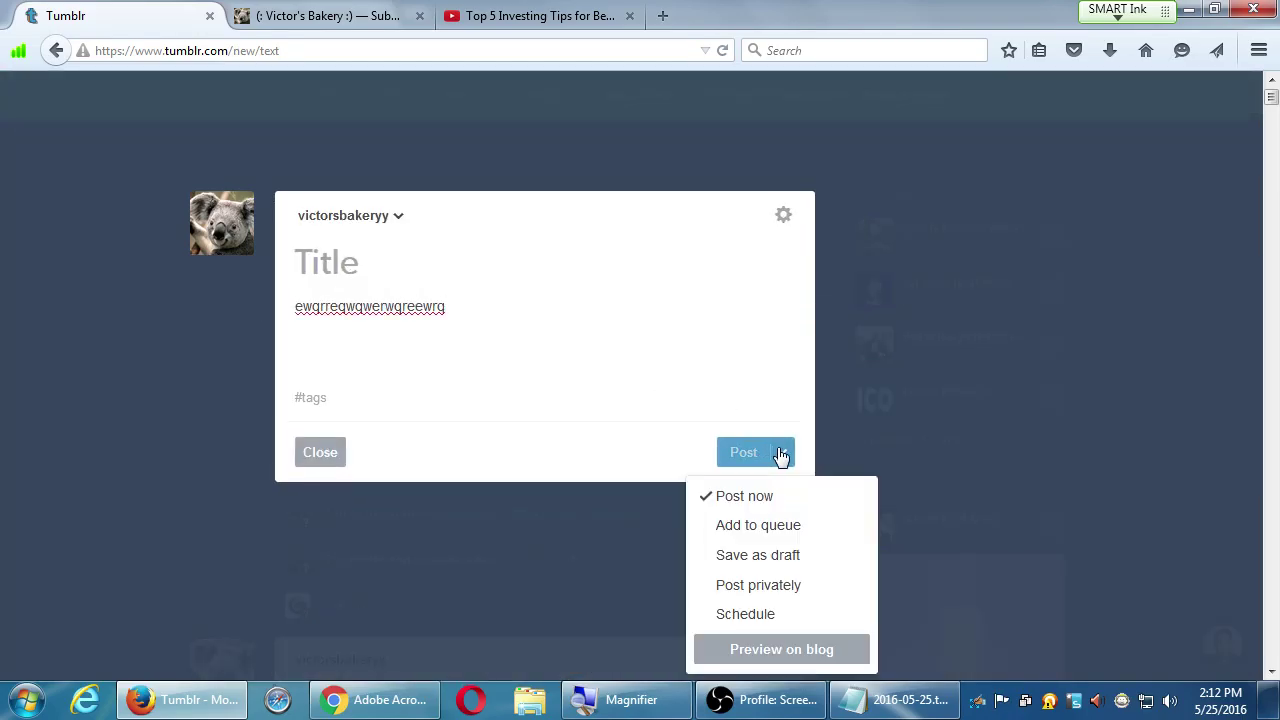
left_click(742, 528)
left_click(729, 453)
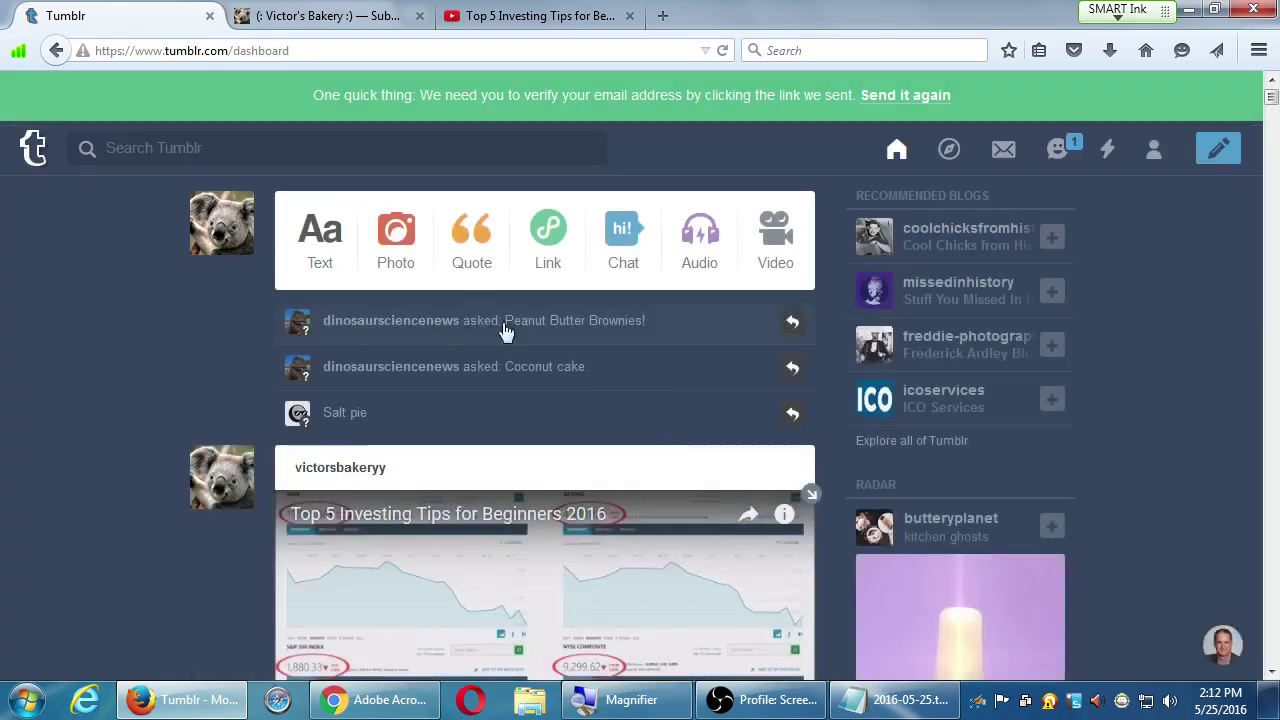
- Create a third untitled text post with the body "ewfsaasdfsafd" and add it to the queue
left_click(325, 250)
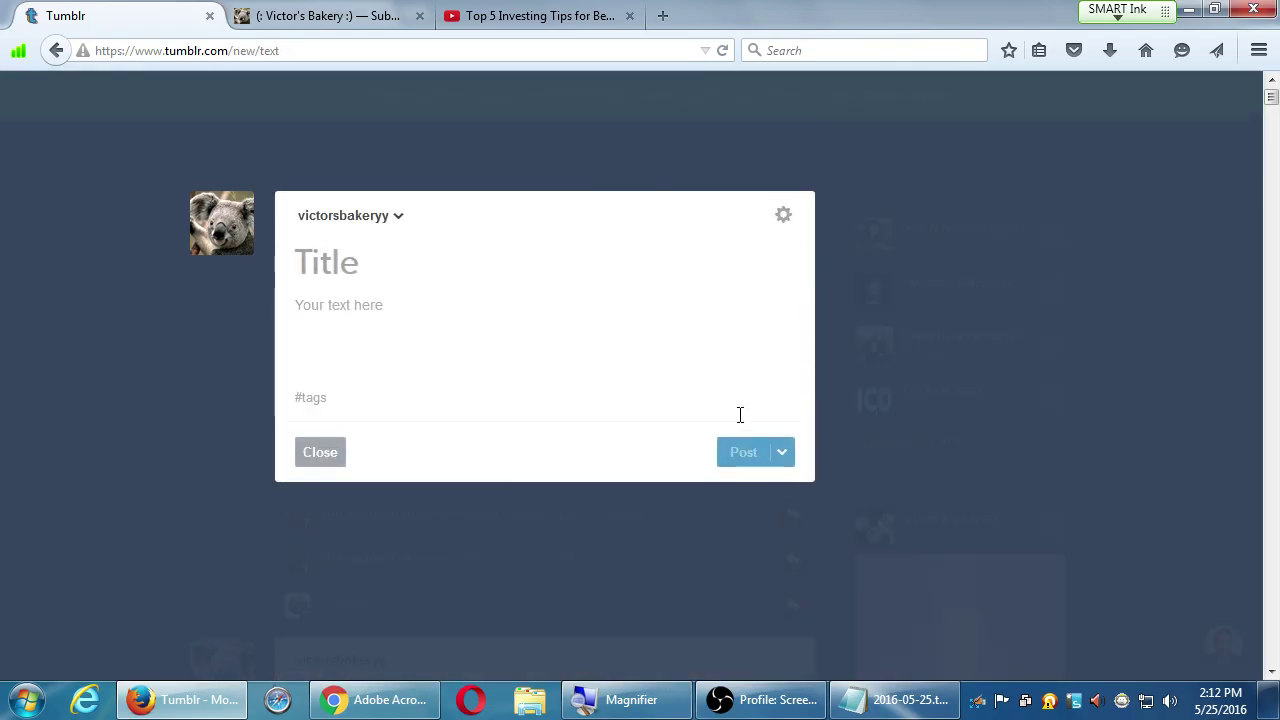
left_click(469, 309)
type("ewfsaasdfsafd")
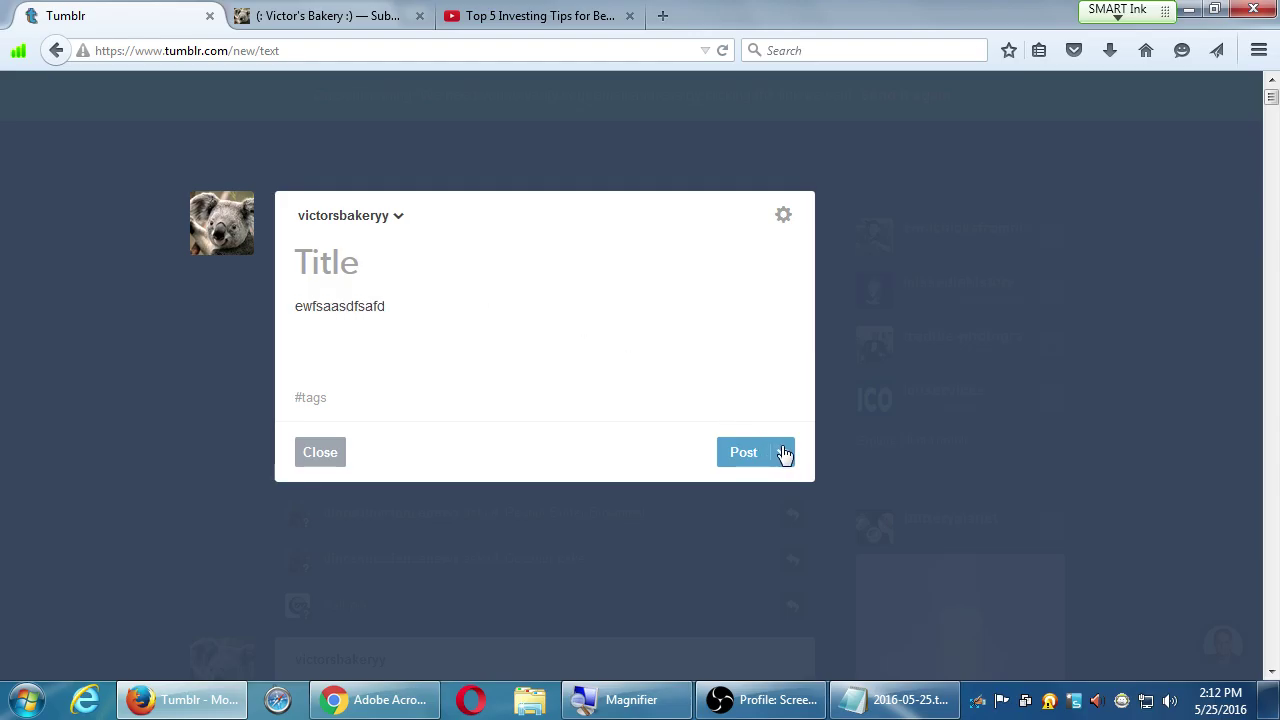
left_click(784, 454)
left_click(766, 526)
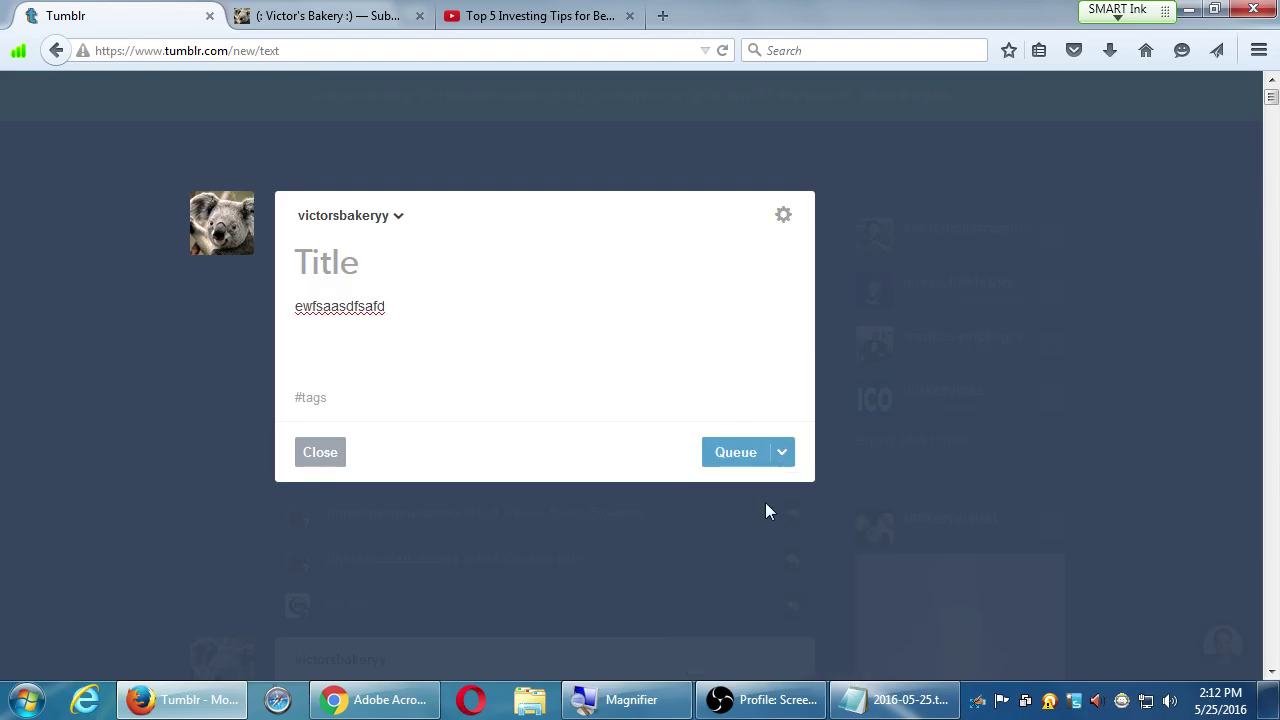
left_click(737, 453)
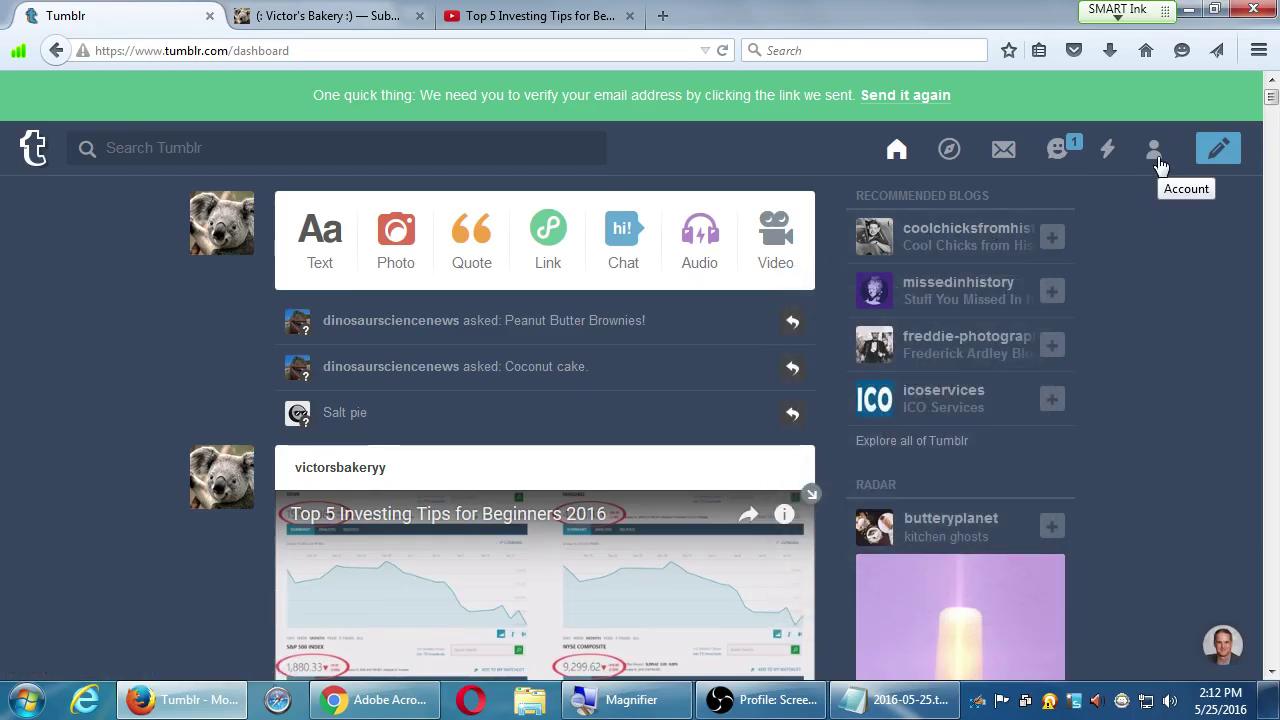
- Show the account options and look over the victorsbakeryy entries for posts, followers, activity and queue
left_click(1155, 152)
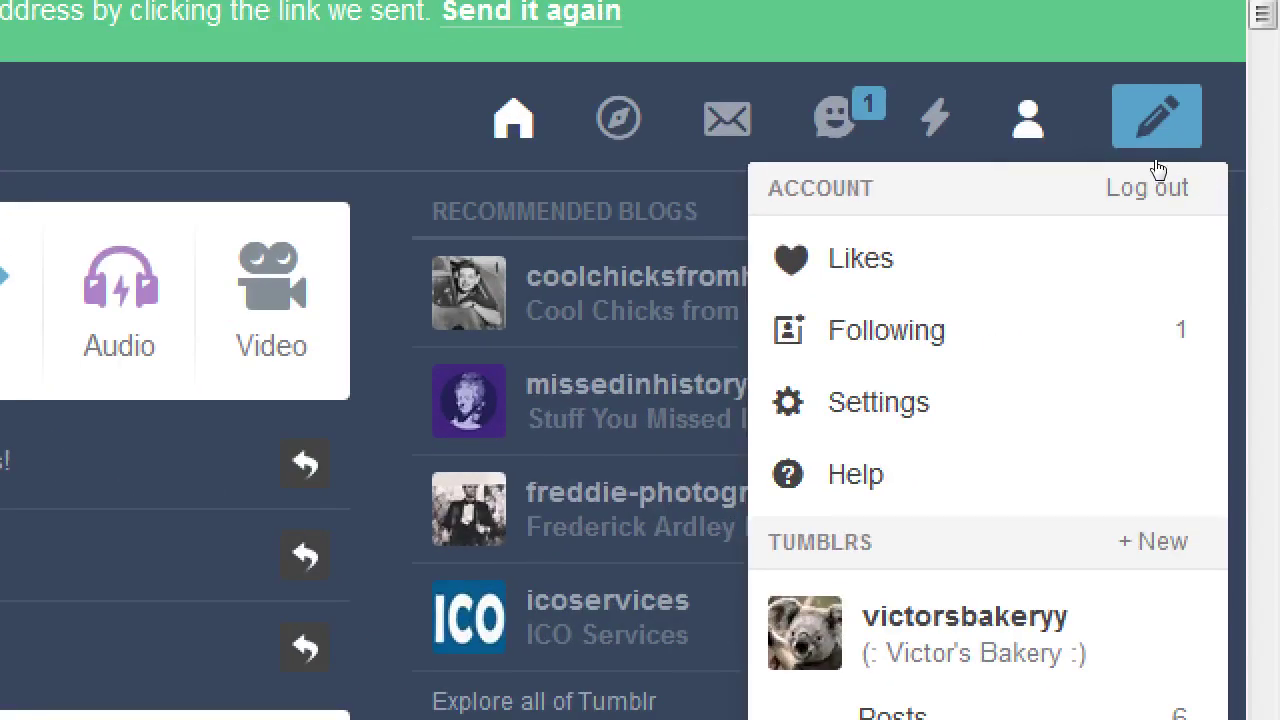
left_click(1279, 195)
left_click(1160, 166)
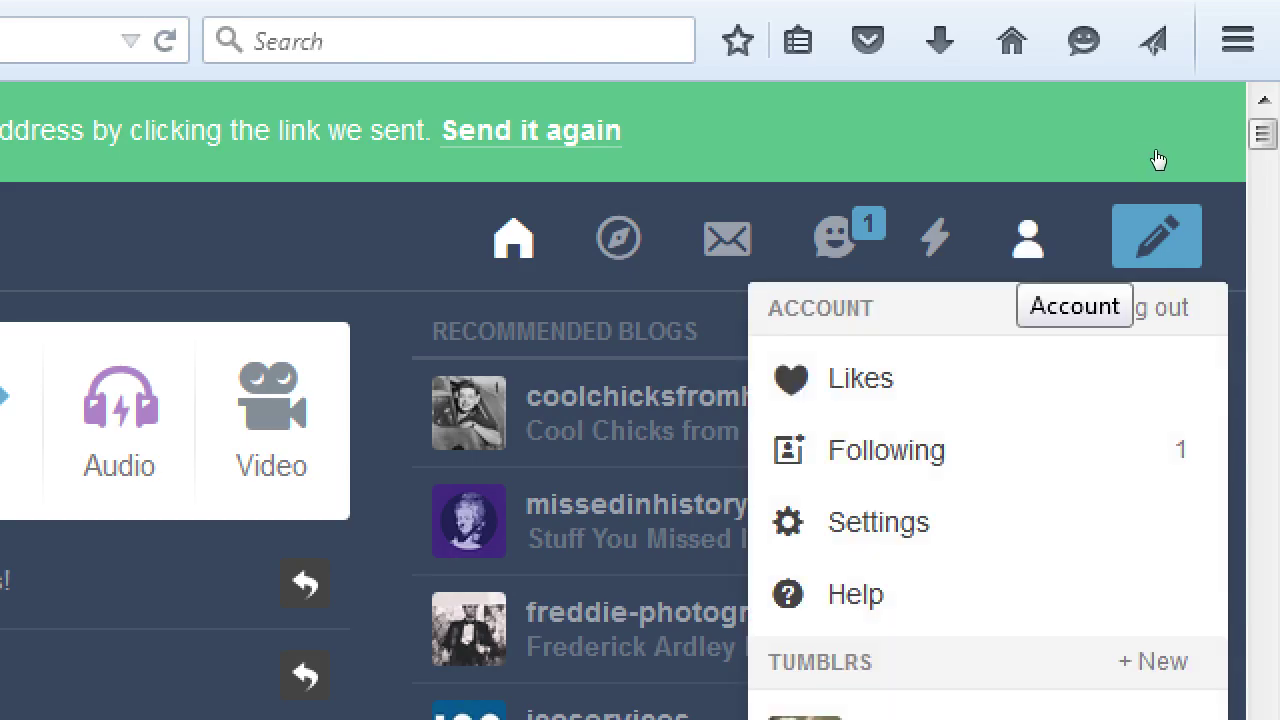
key("Down")
key("Down")
key("Down")
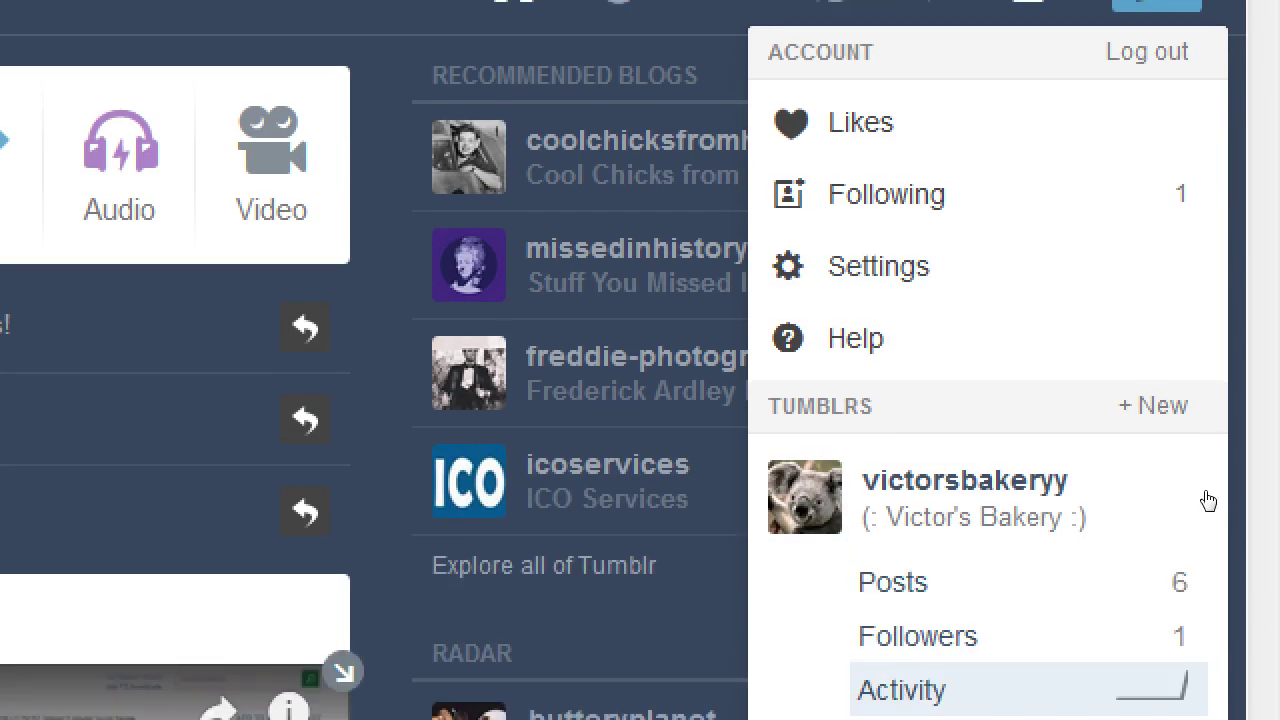
key("Up")
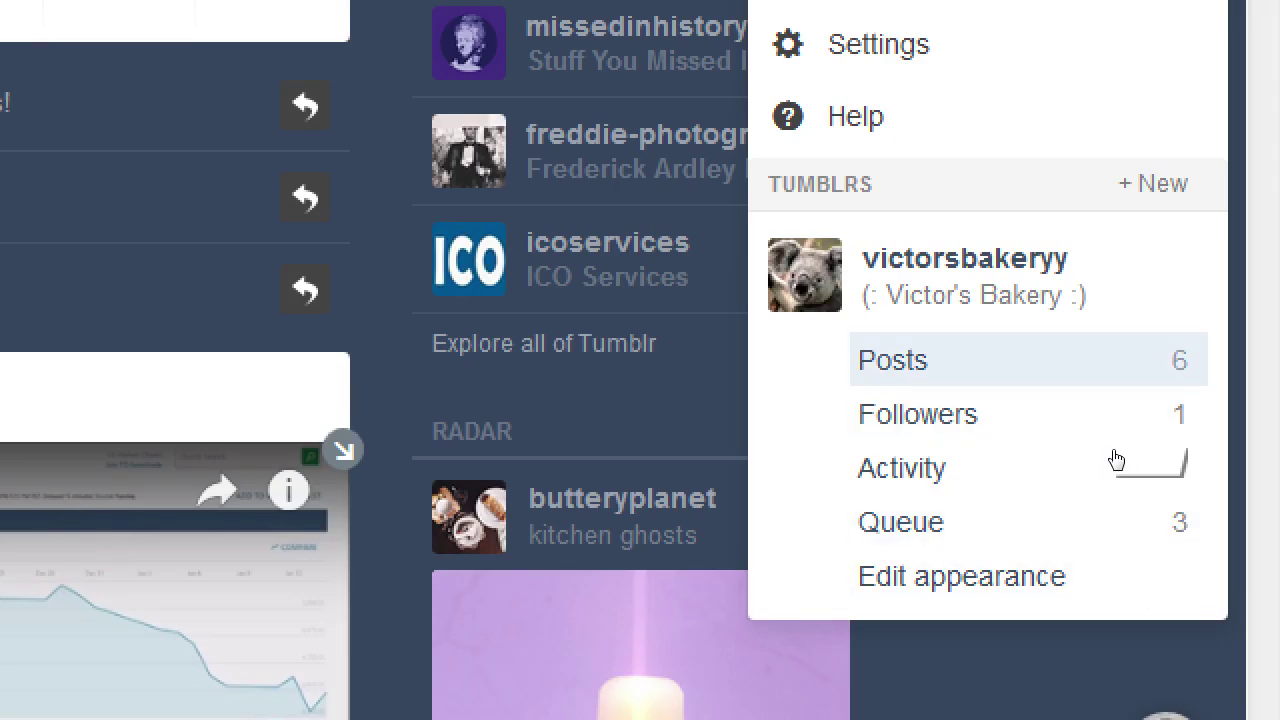
key("Down")
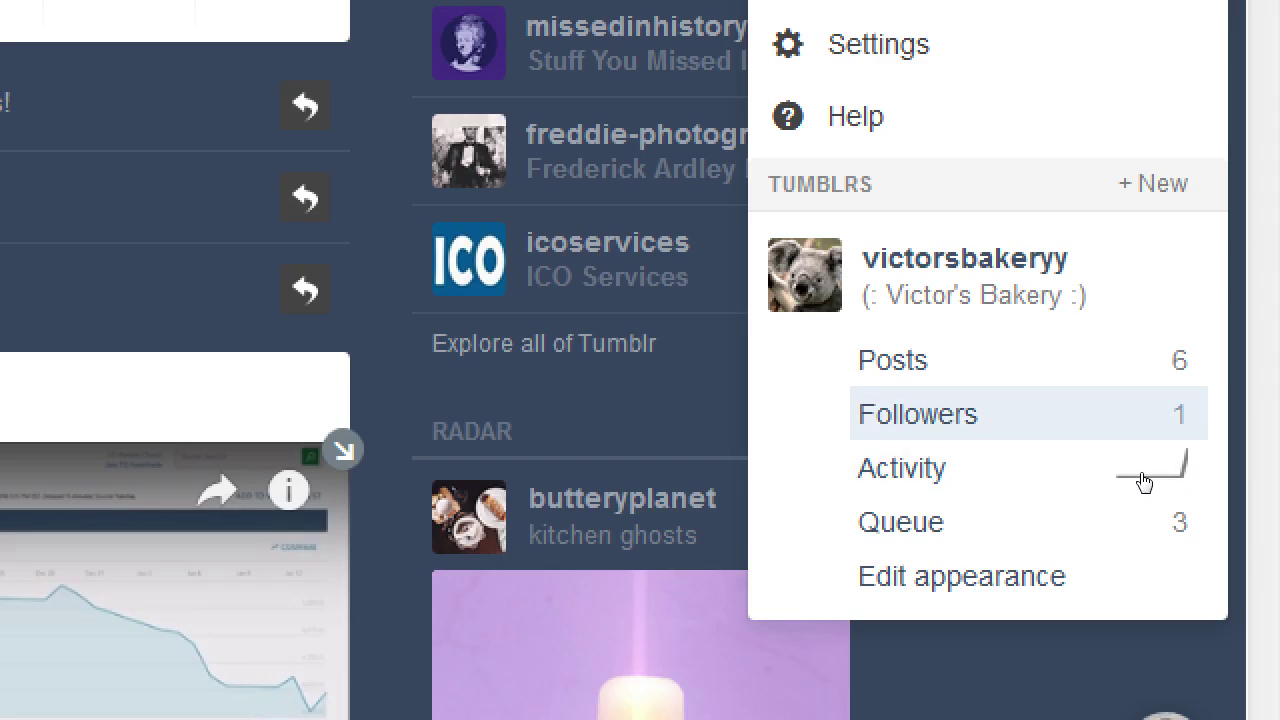
key("Up")
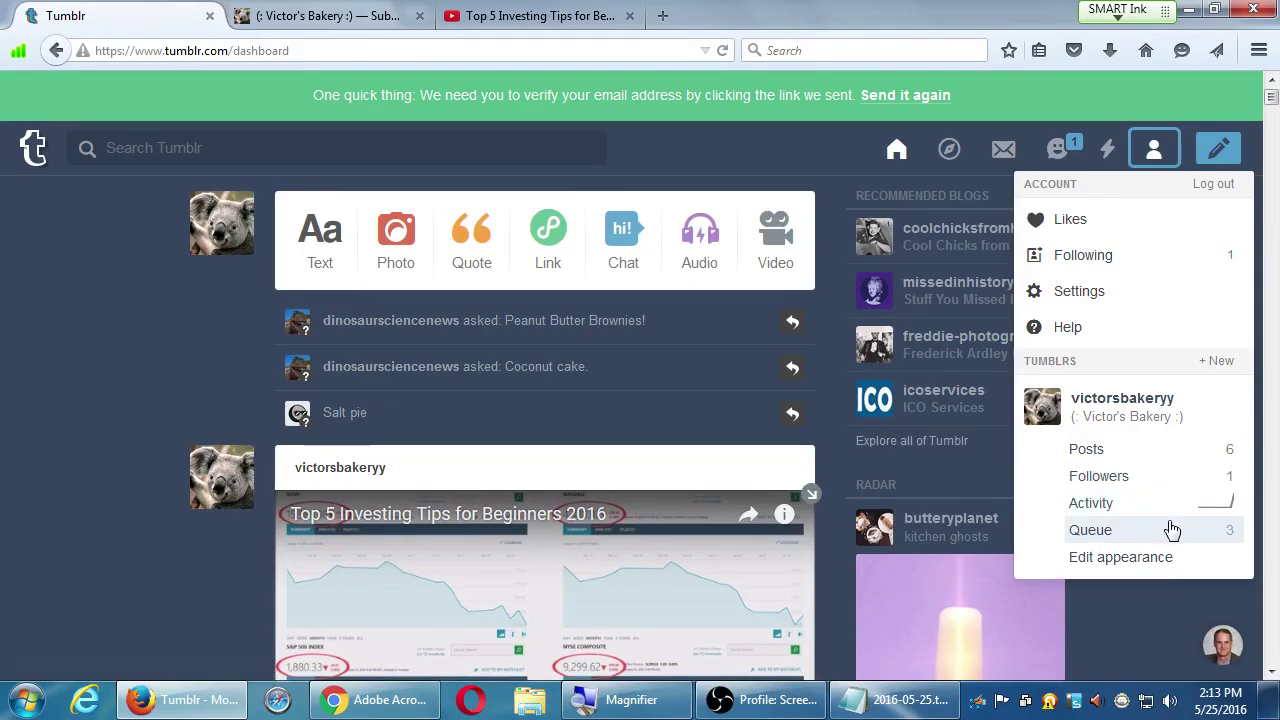
- Open the victorsbakeryy queue and look over the scheduled day and time of each queued post
left_click(1172, 530)
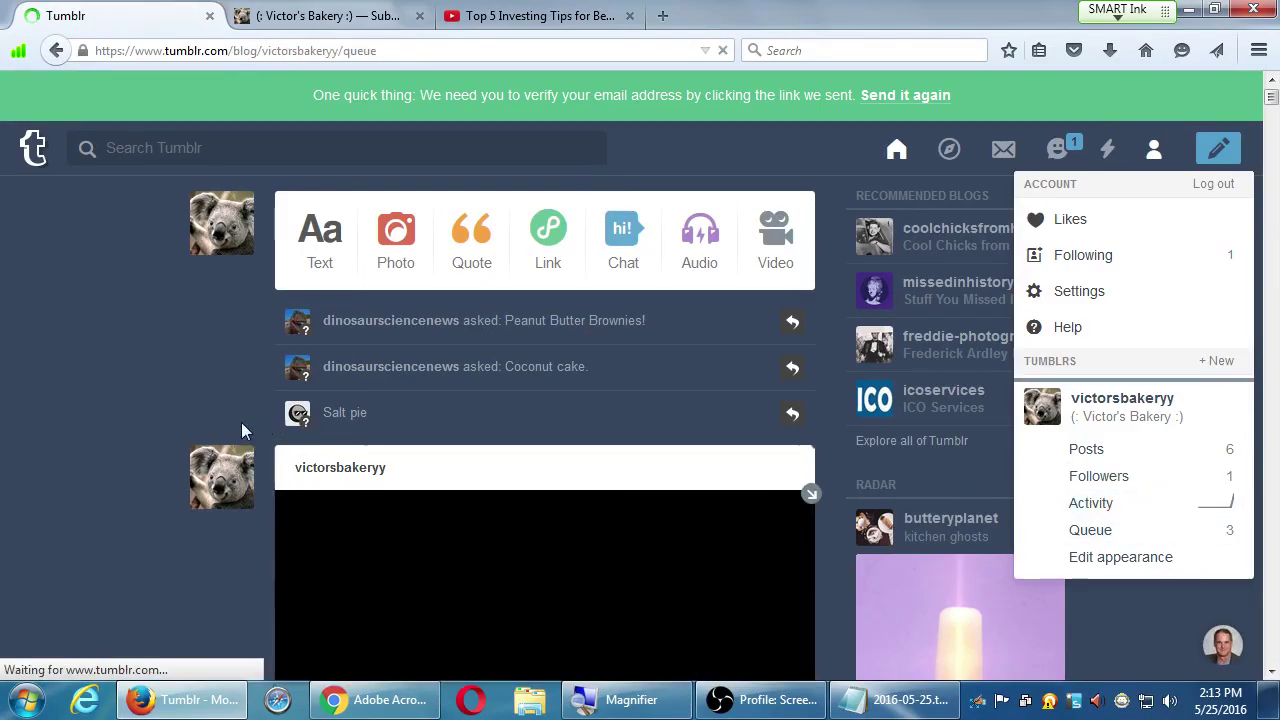
scroll(127, 400, "down", 3)
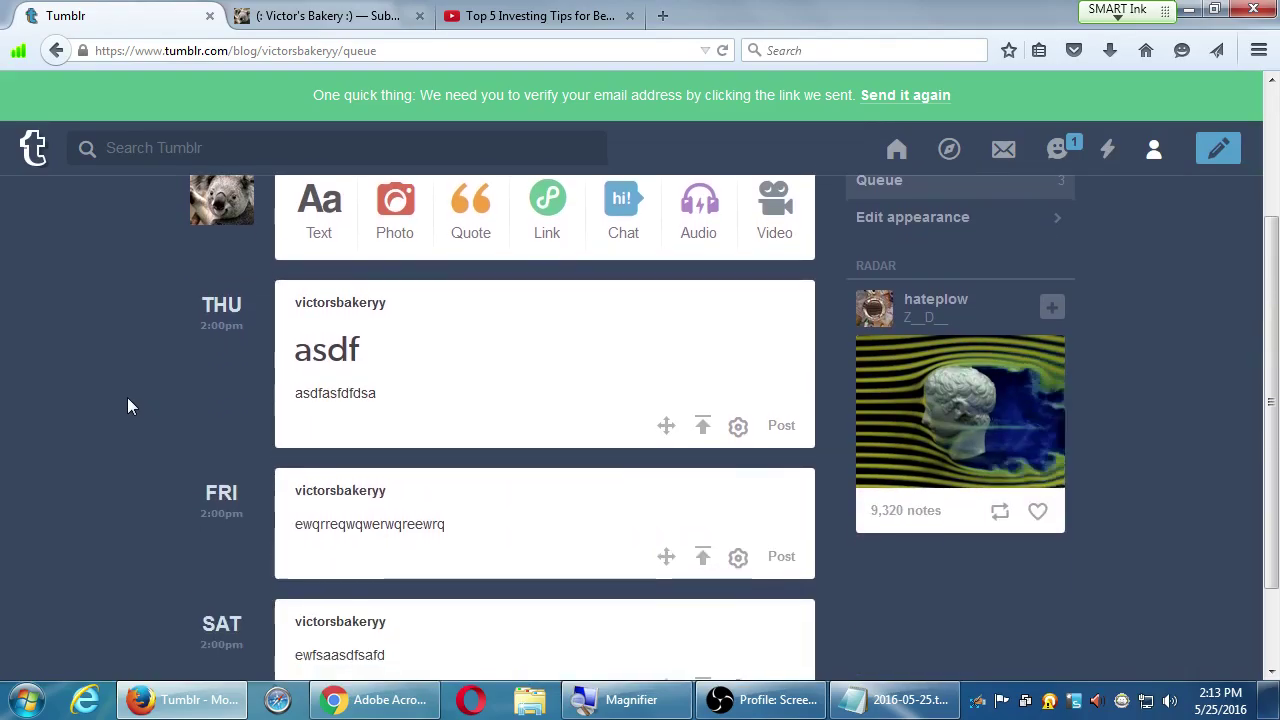
scroll(335, 530, "down", 2)
scroll(260, 508, "up", 2)
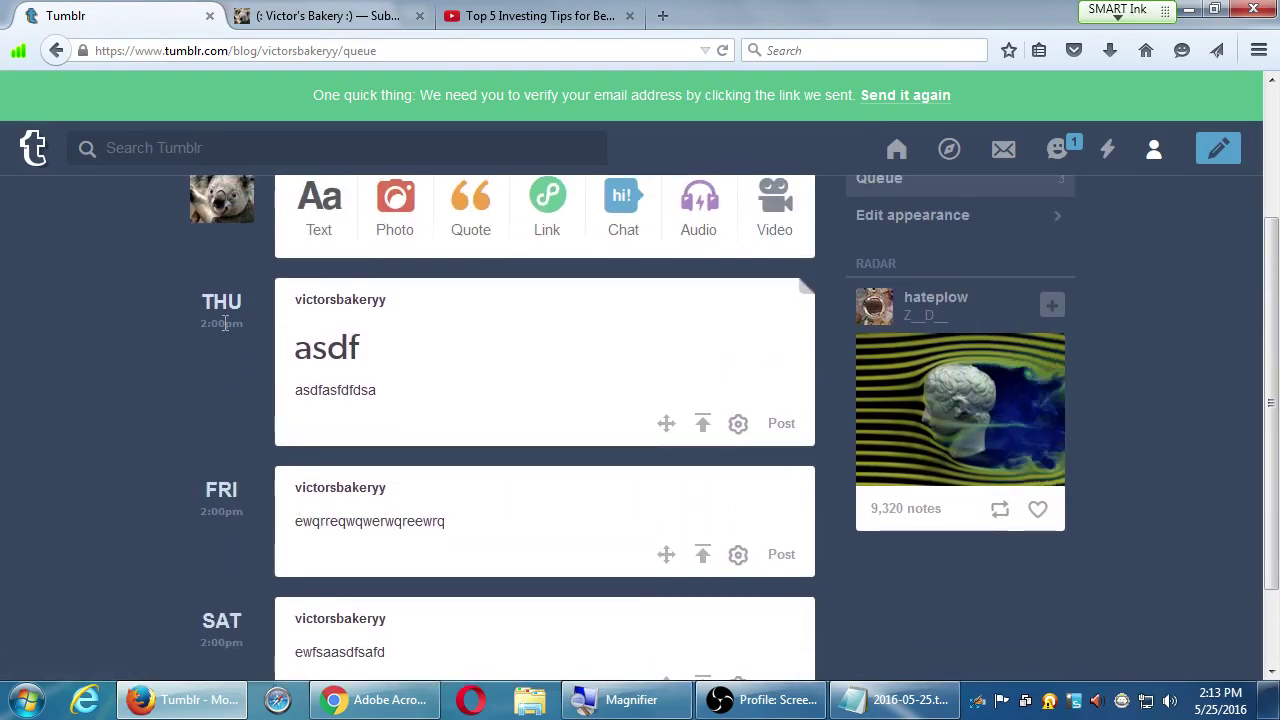
key("F5")
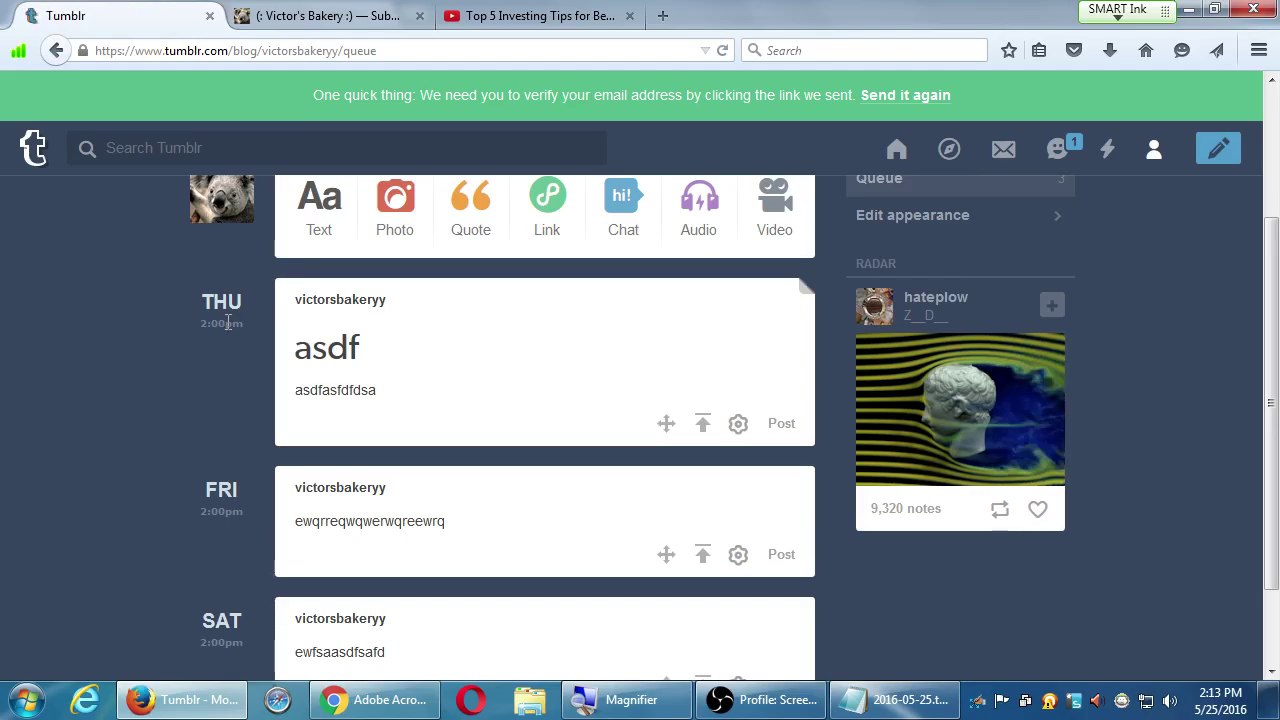
scroll(226, 322, "down", 2)
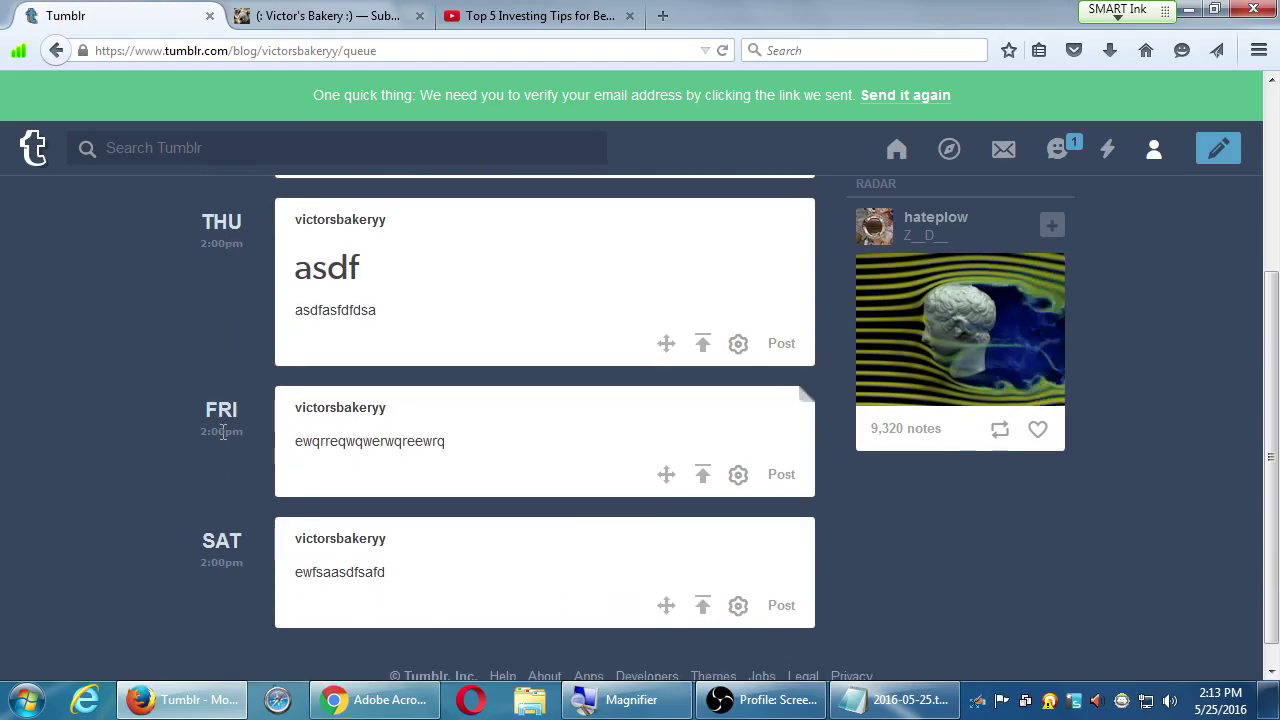
scroll(224, 569, "down", 1)
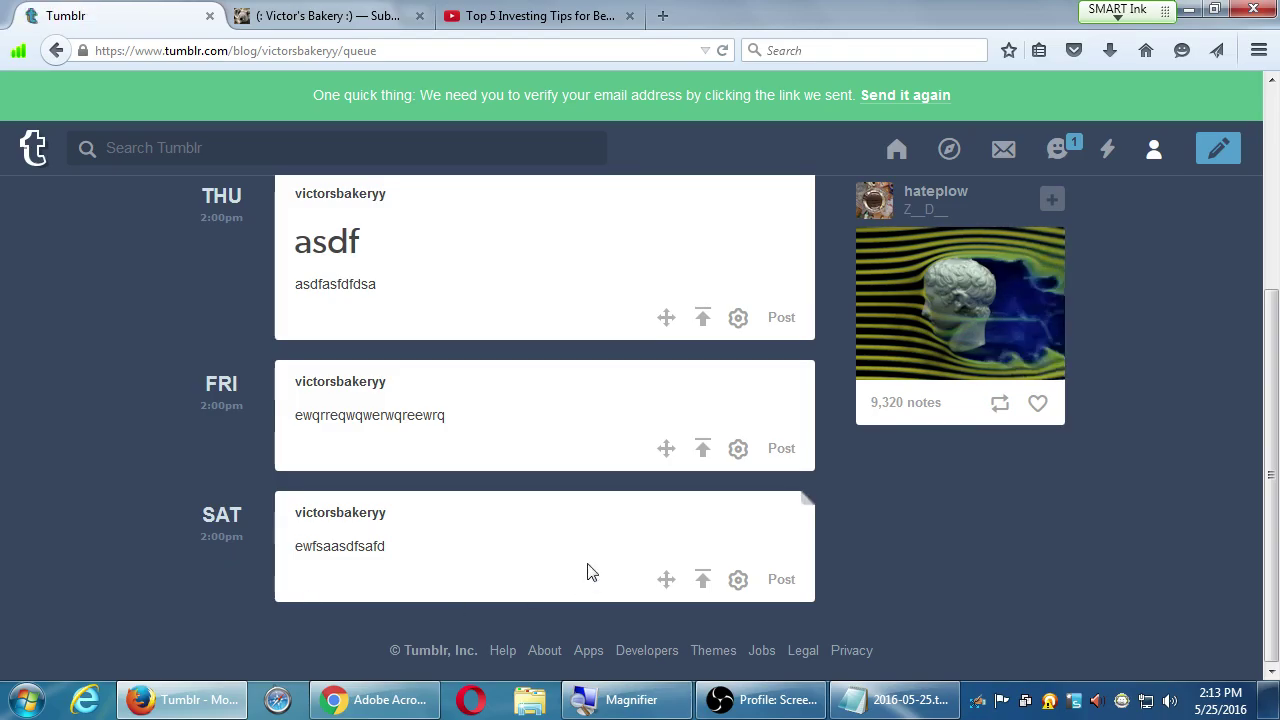
- Move the "ewfsaasdfsafd" post to the front of the queue and reorder the "ewqrreqwqwerwqreewrq" post ahead of "asdf"
left_click(703, 581)
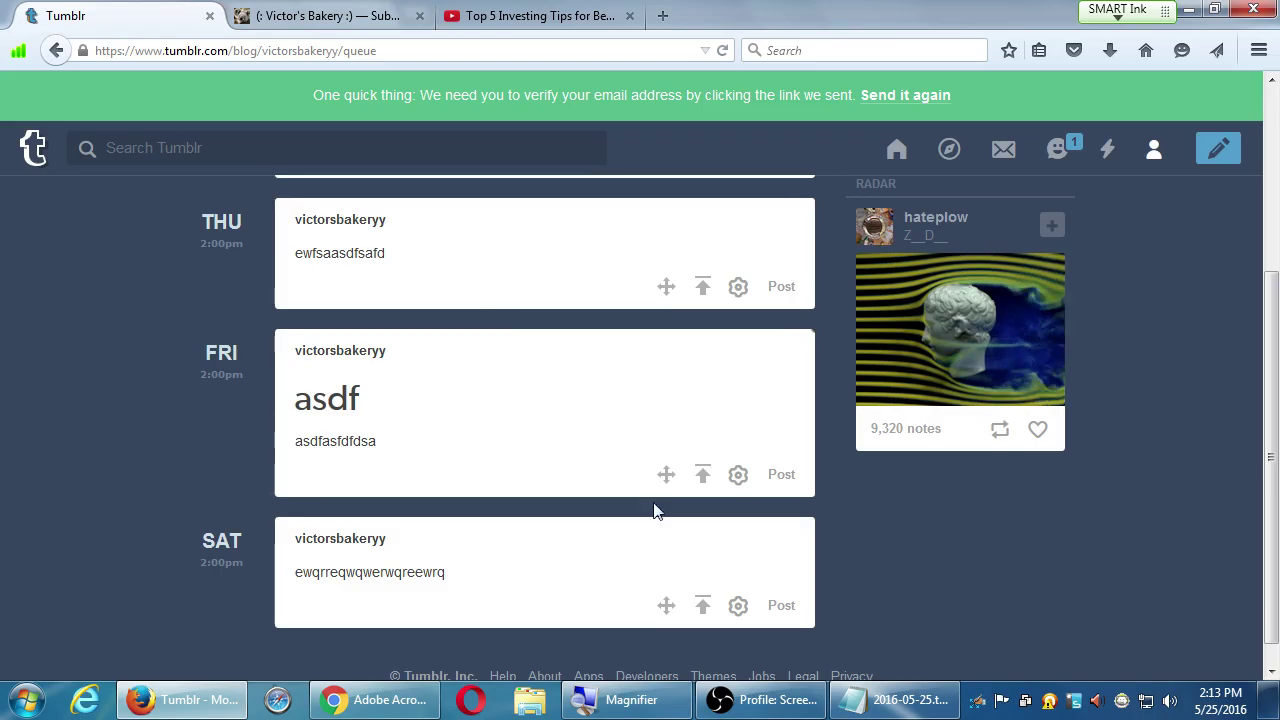
left_click_drag(665, 605, 655, 405)
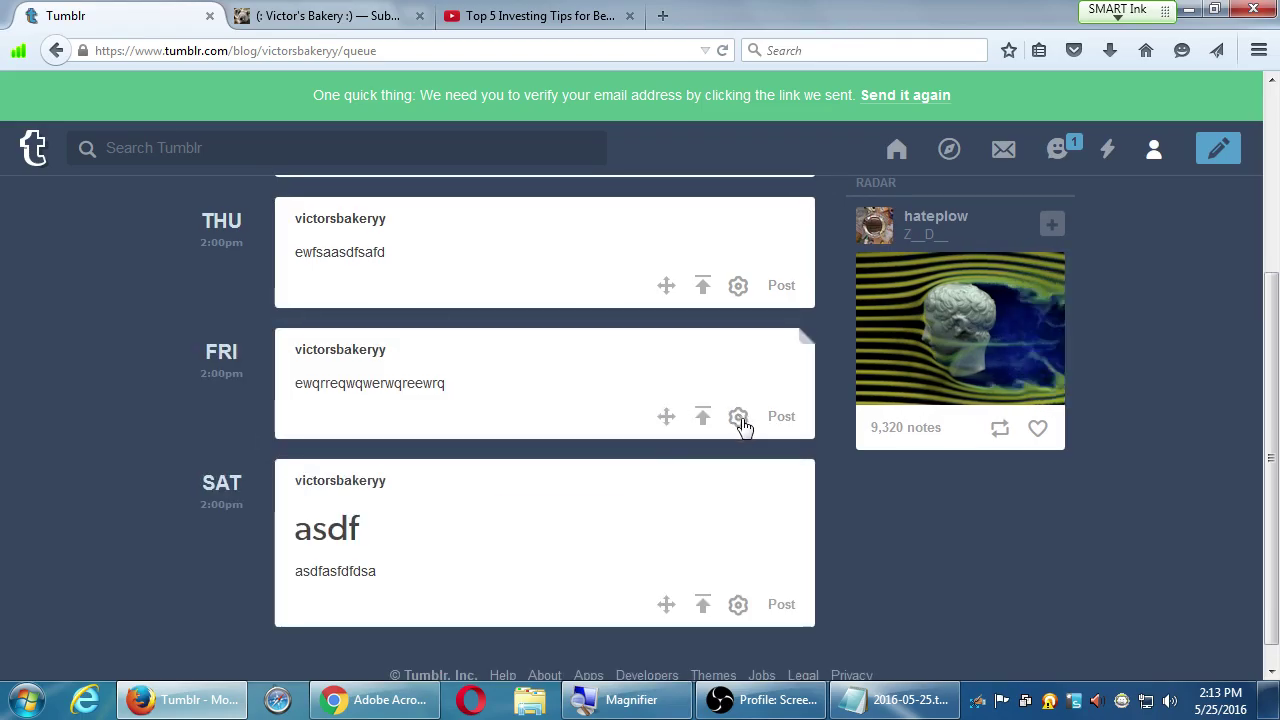
- Show and cancel the immediate publishing prompt for the "ewqrreqwqwerwqreewrq" post, and view its edit and delete options
left_click(779, 417)
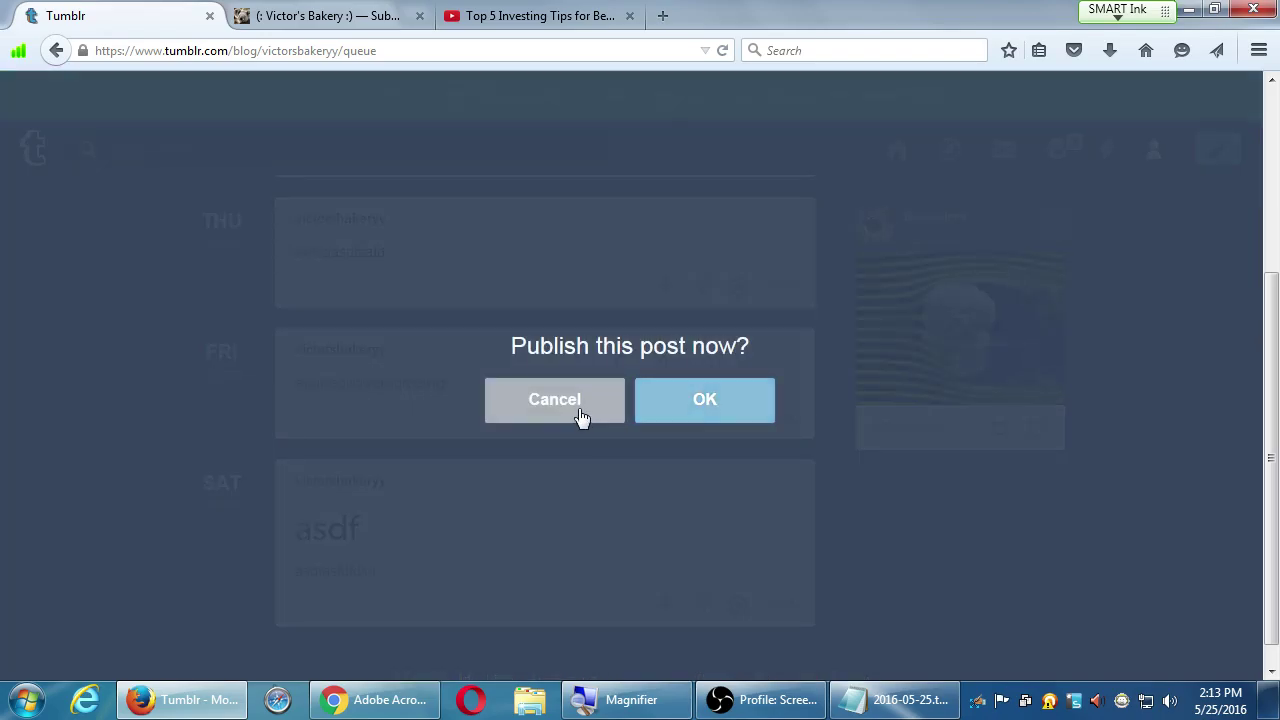
left_click(580, 418)
left_click(744, 426)
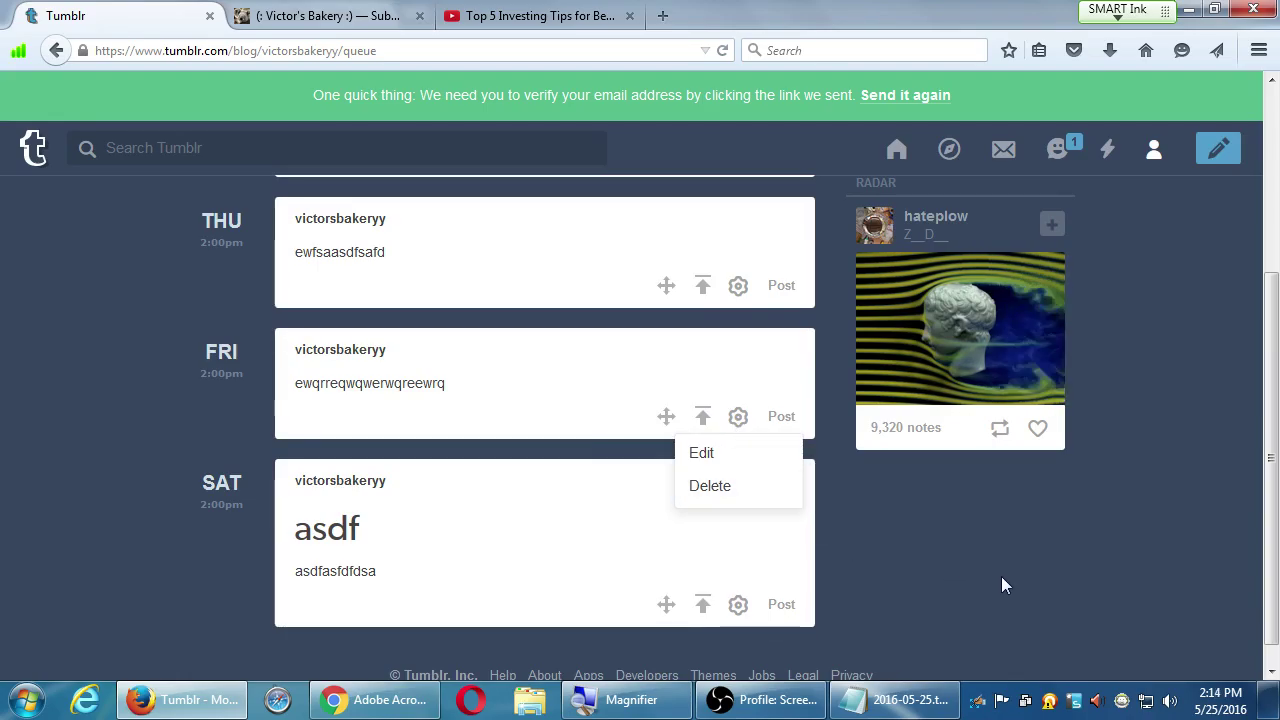
left_click(1053, 607)
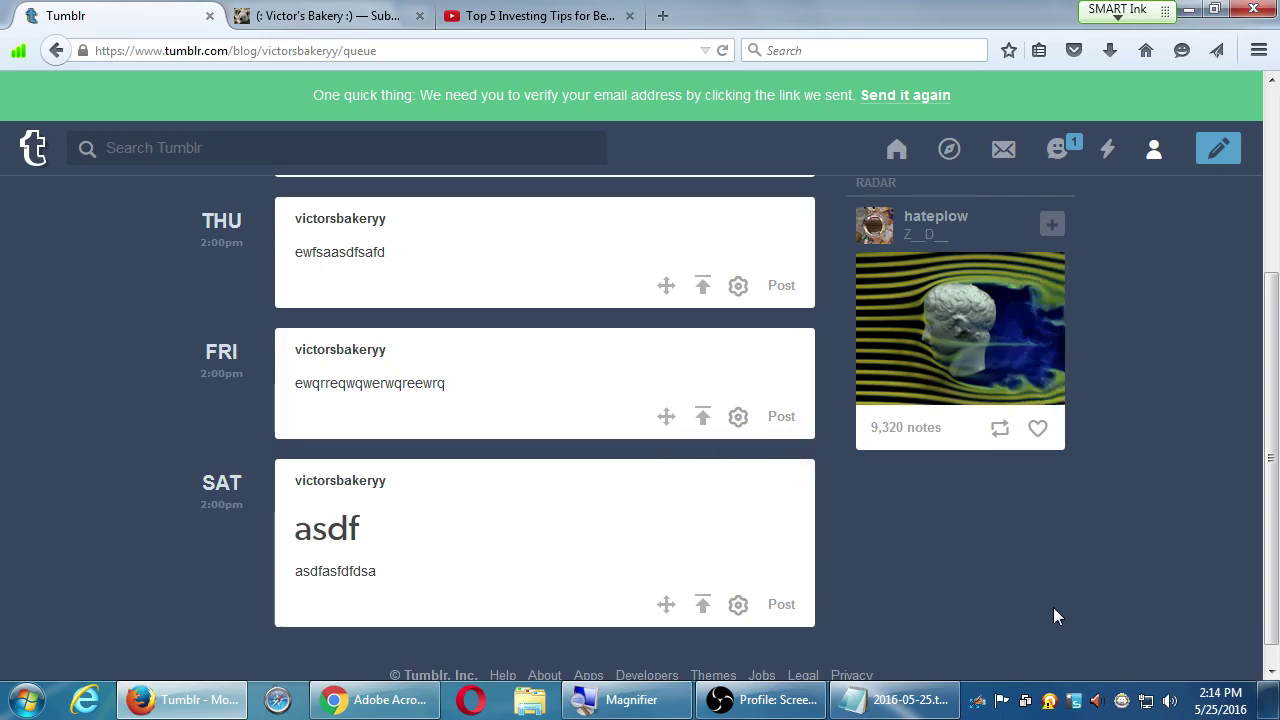
- Return to the dashboard, create an untitled text post with the body "fdfdsasdaffdsaasfdfdsa", and save it as a draft
left_click(886, 149)
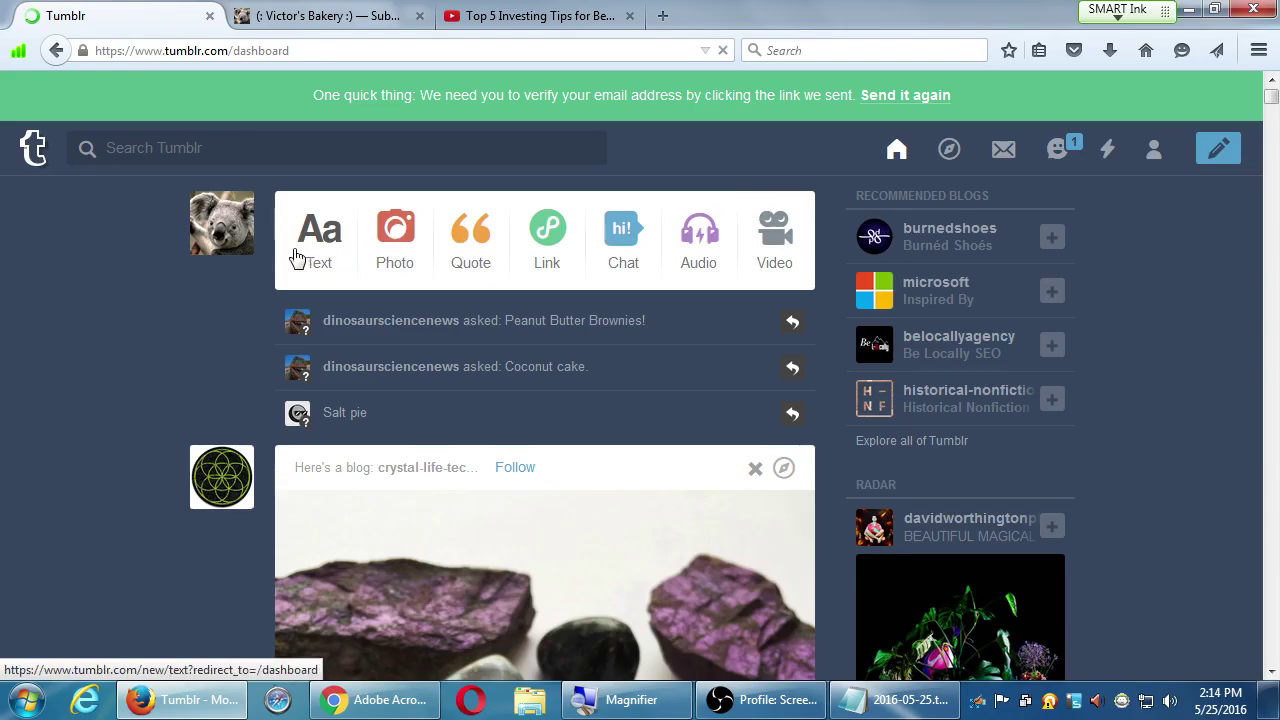
left_click(308, 250)
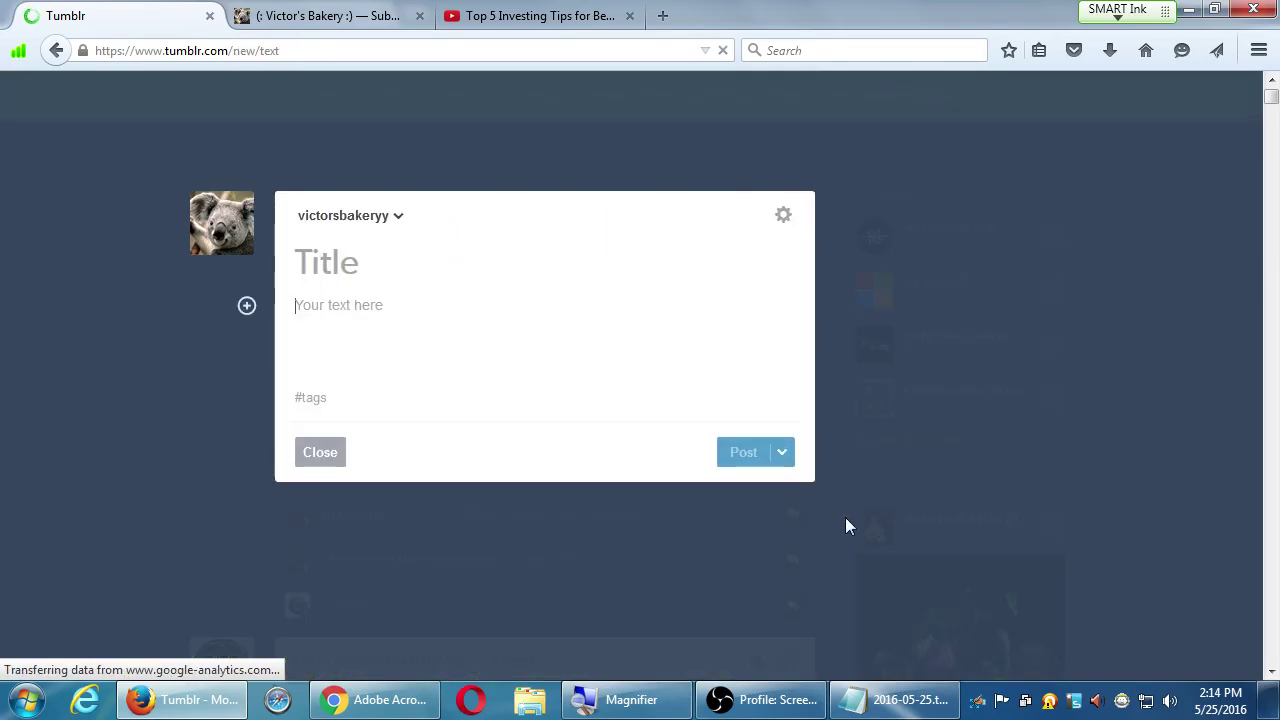
left_click(783, 453)
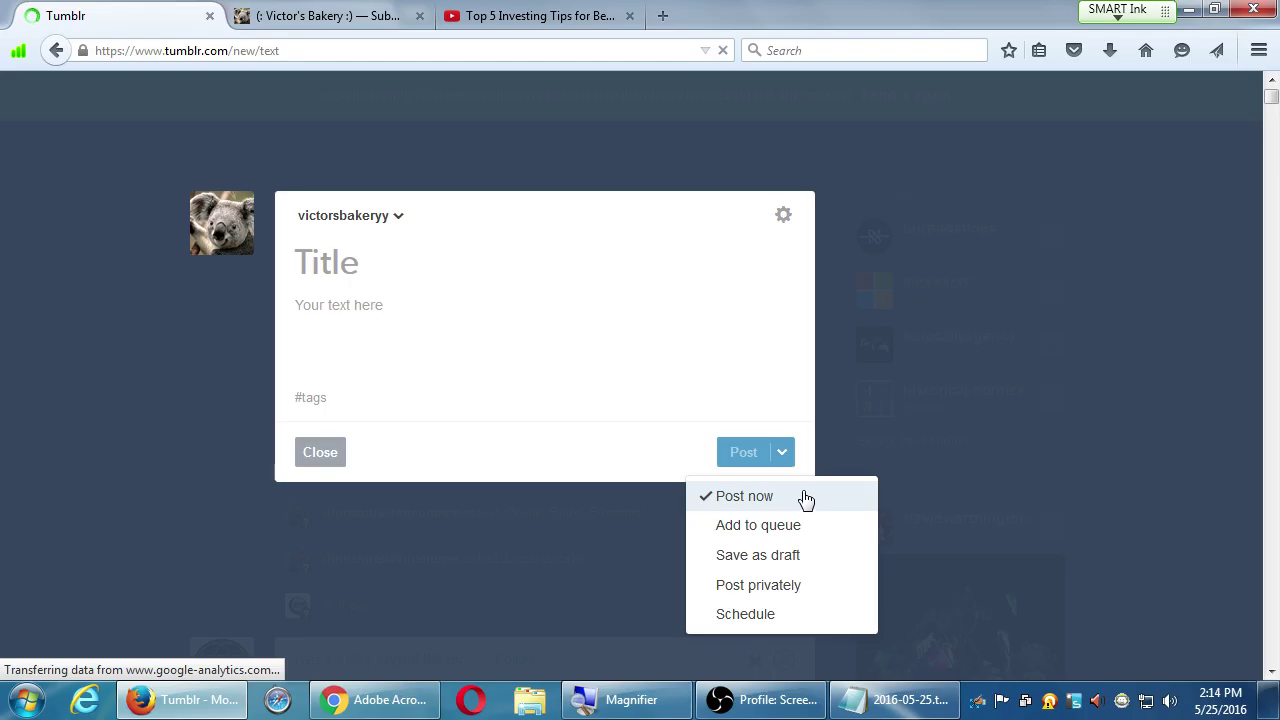
left_click(466, 322)
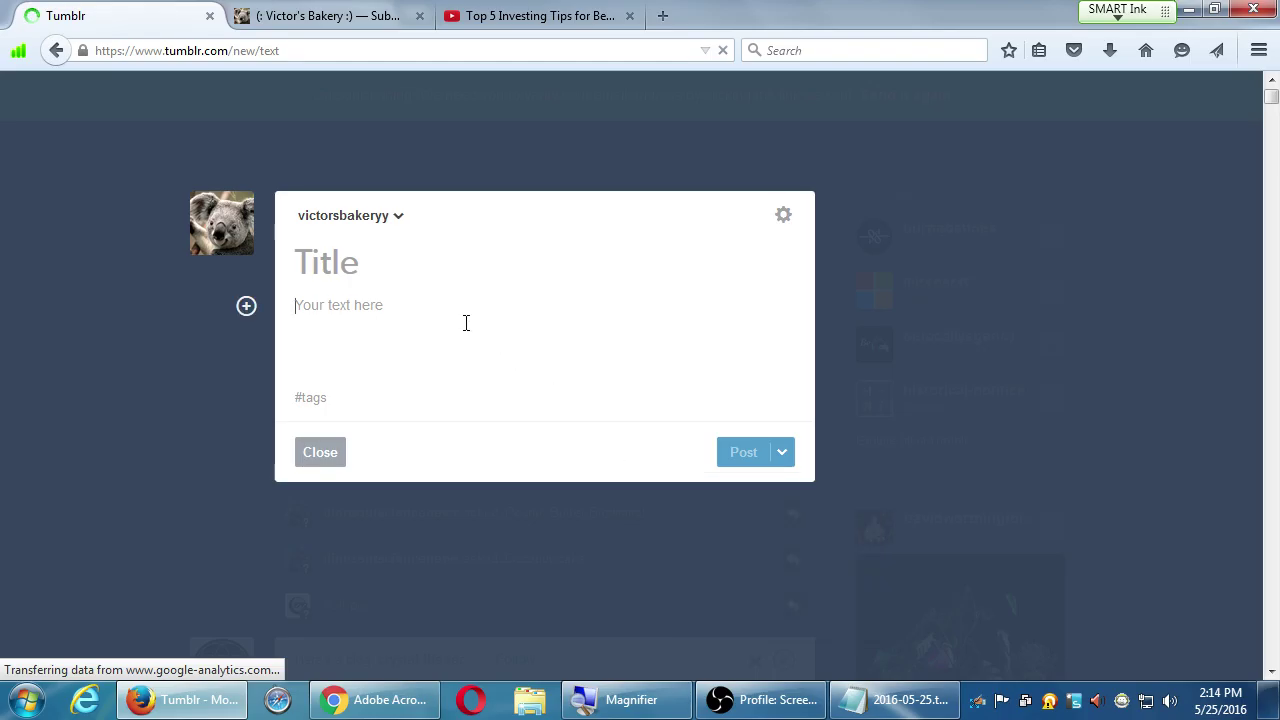
type("fdfdsasdaffdsaasfdfdsa")
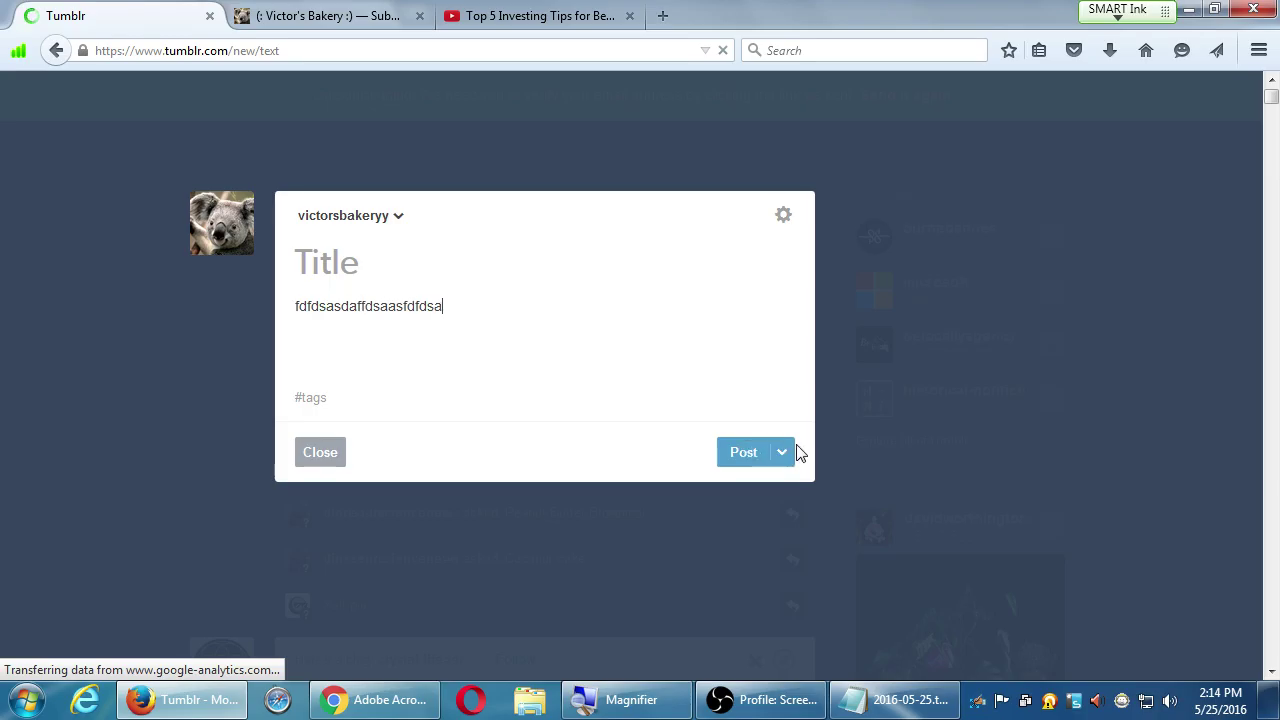
left_click(786, 455)
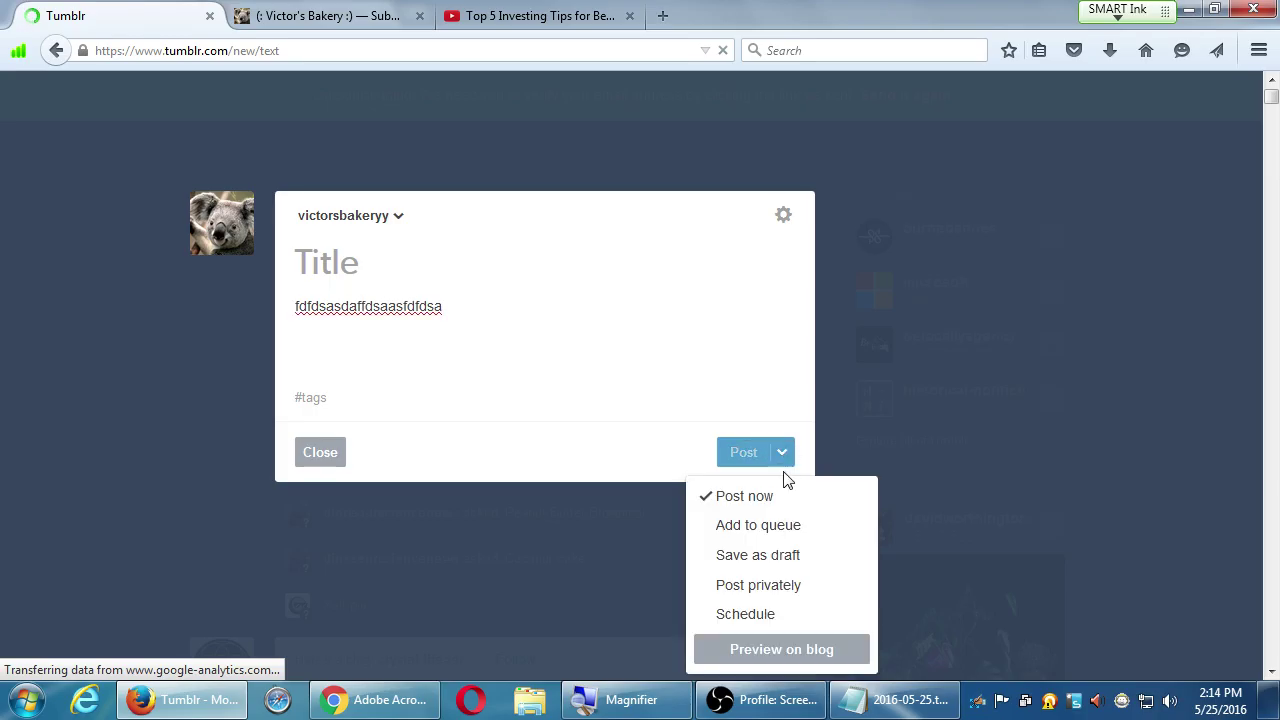
left_click(806, 556)
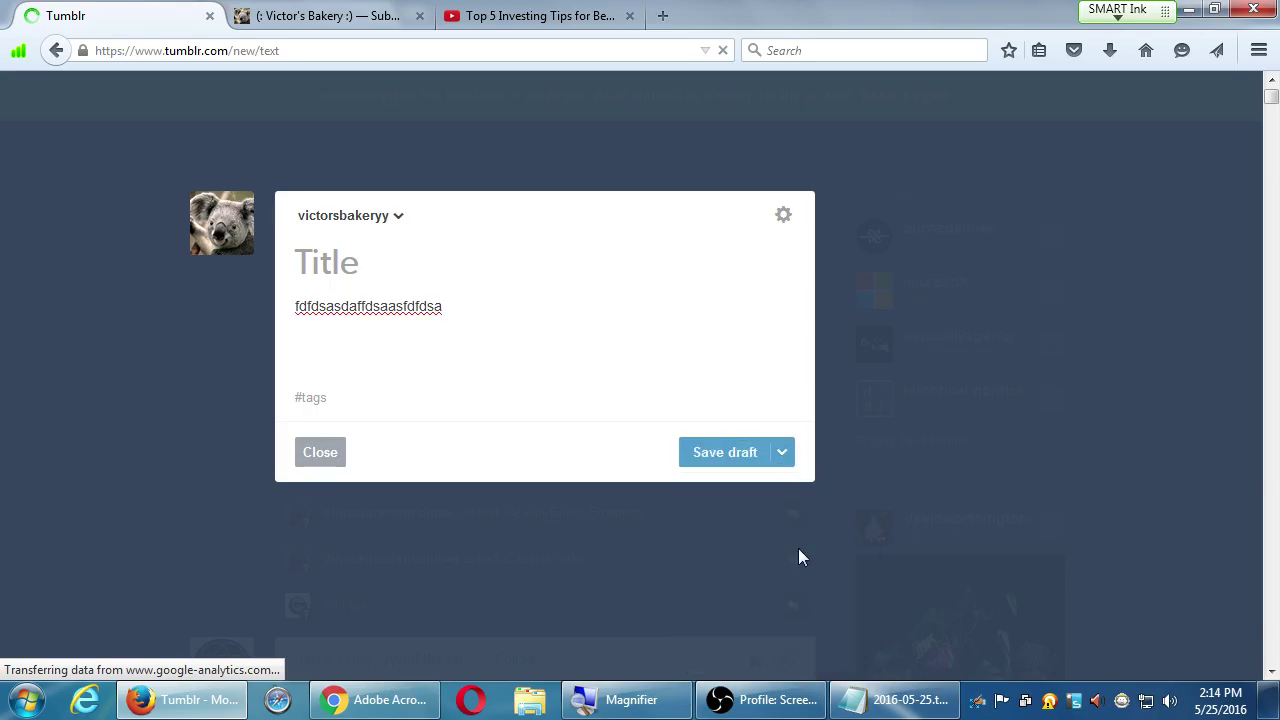
left_click(731, 452)
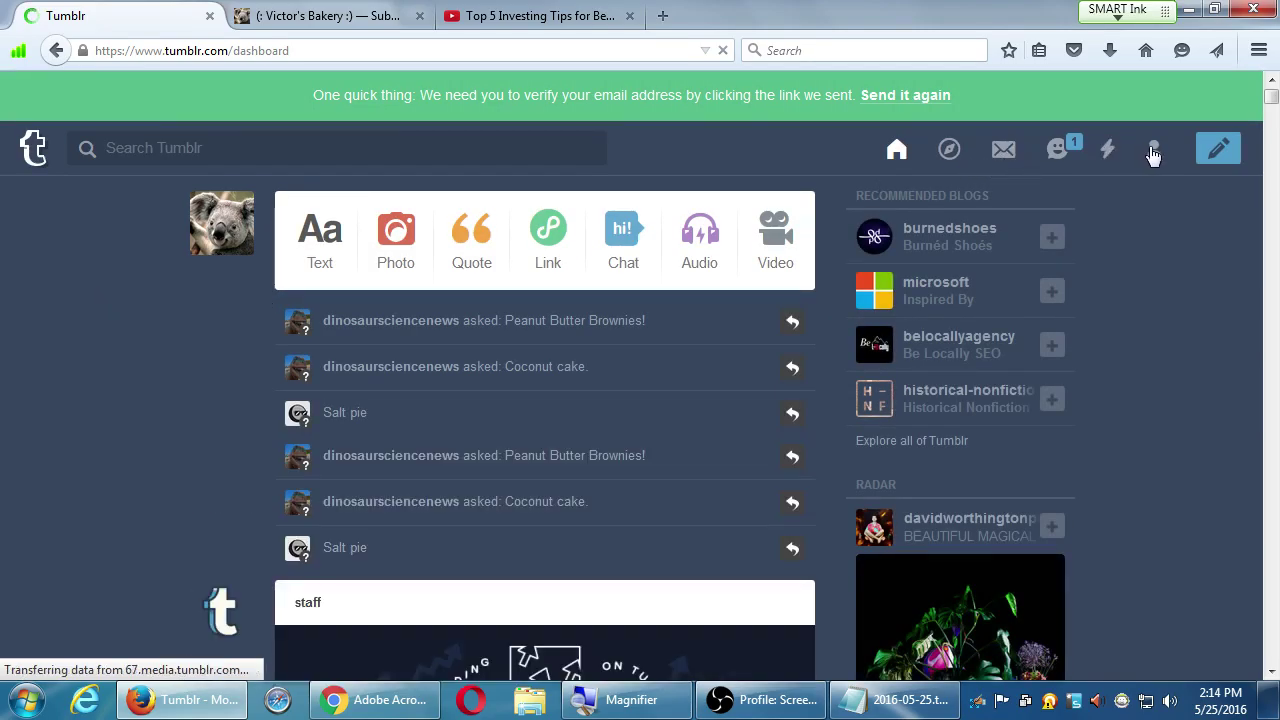
- Open the victorsbakeryy drafts and view the edit, queue and delete options of the saved "fdfdsasdaffdsaasfdfdsa" draft
left_click(1153, 150)
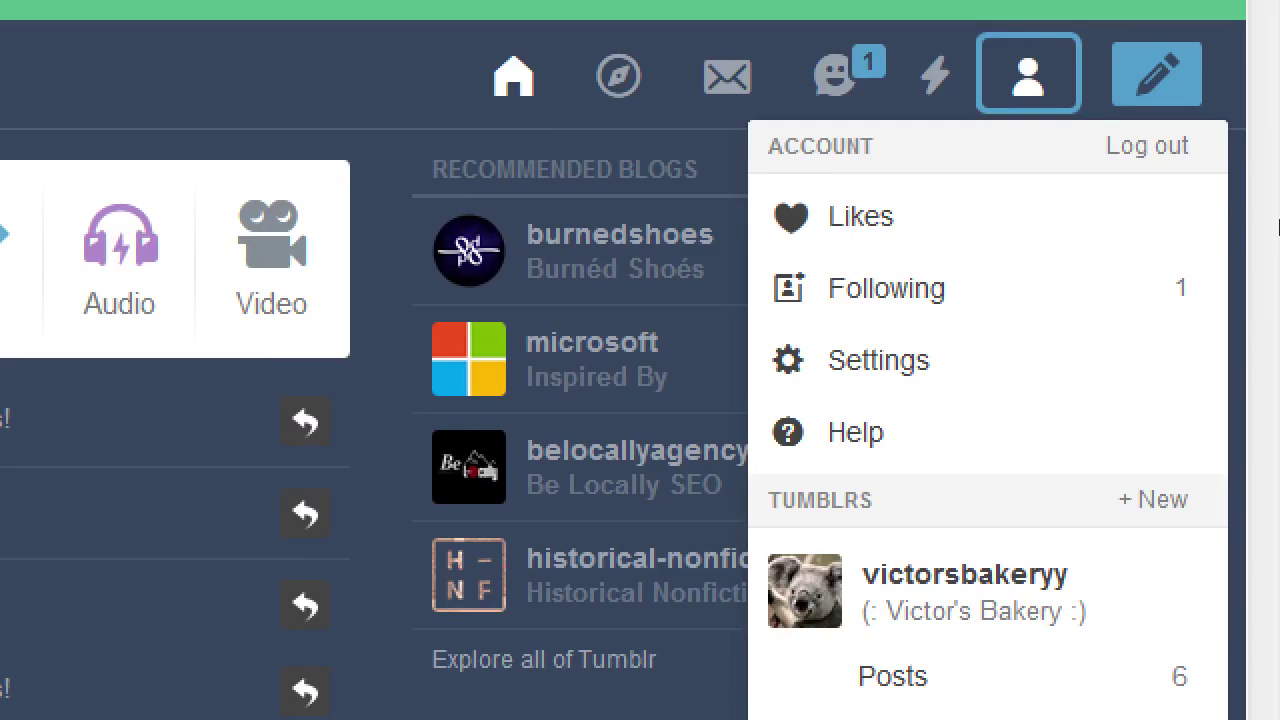
left_click(1152, 152)
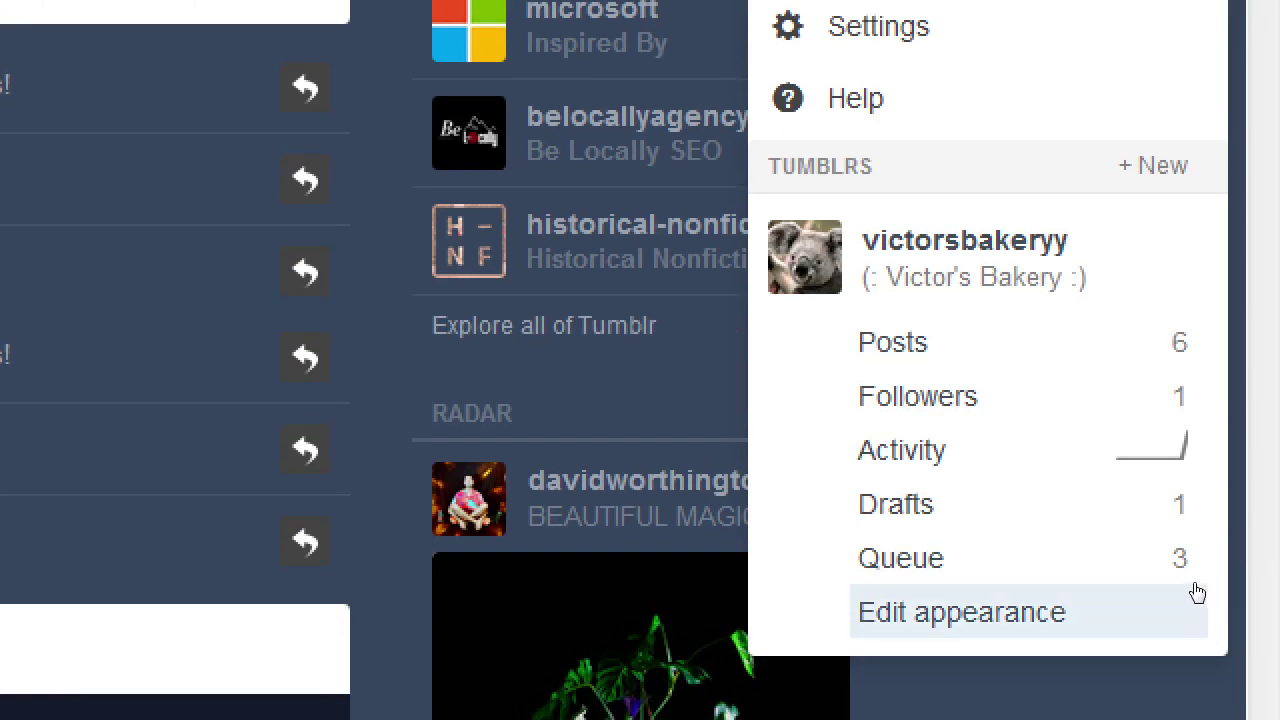
left_click(1140, 538)
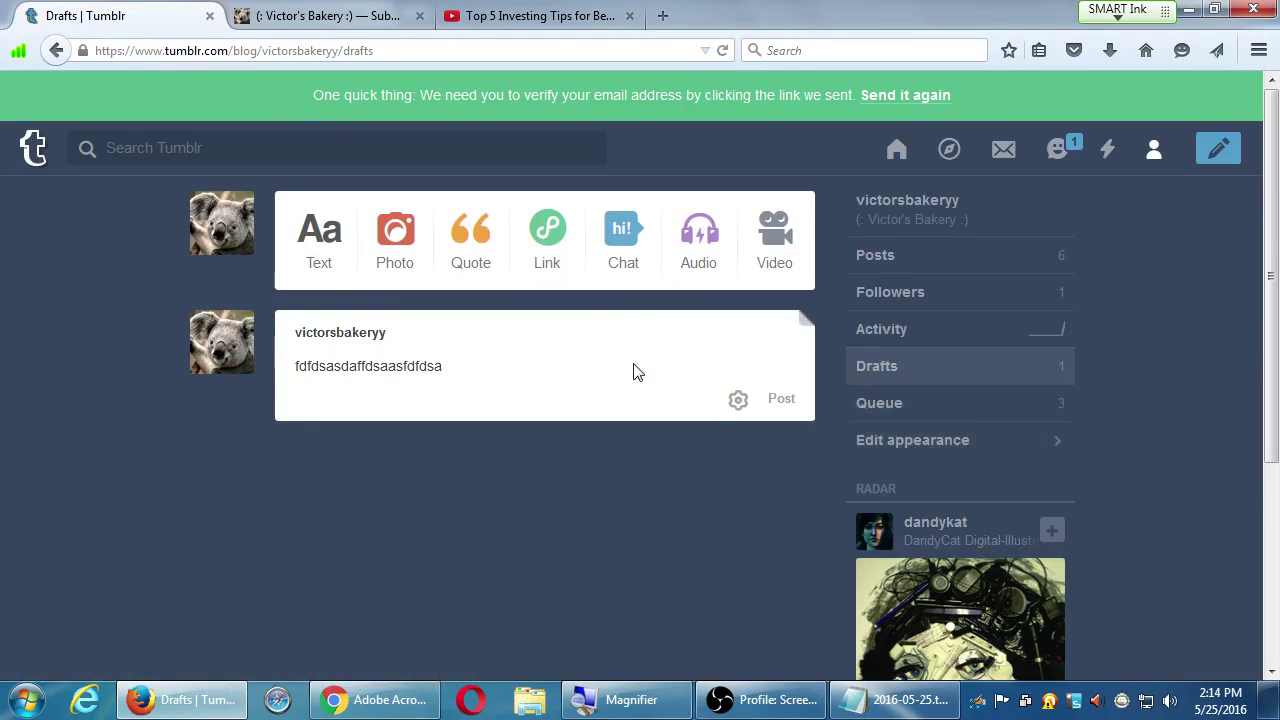
left_click(738, 401)
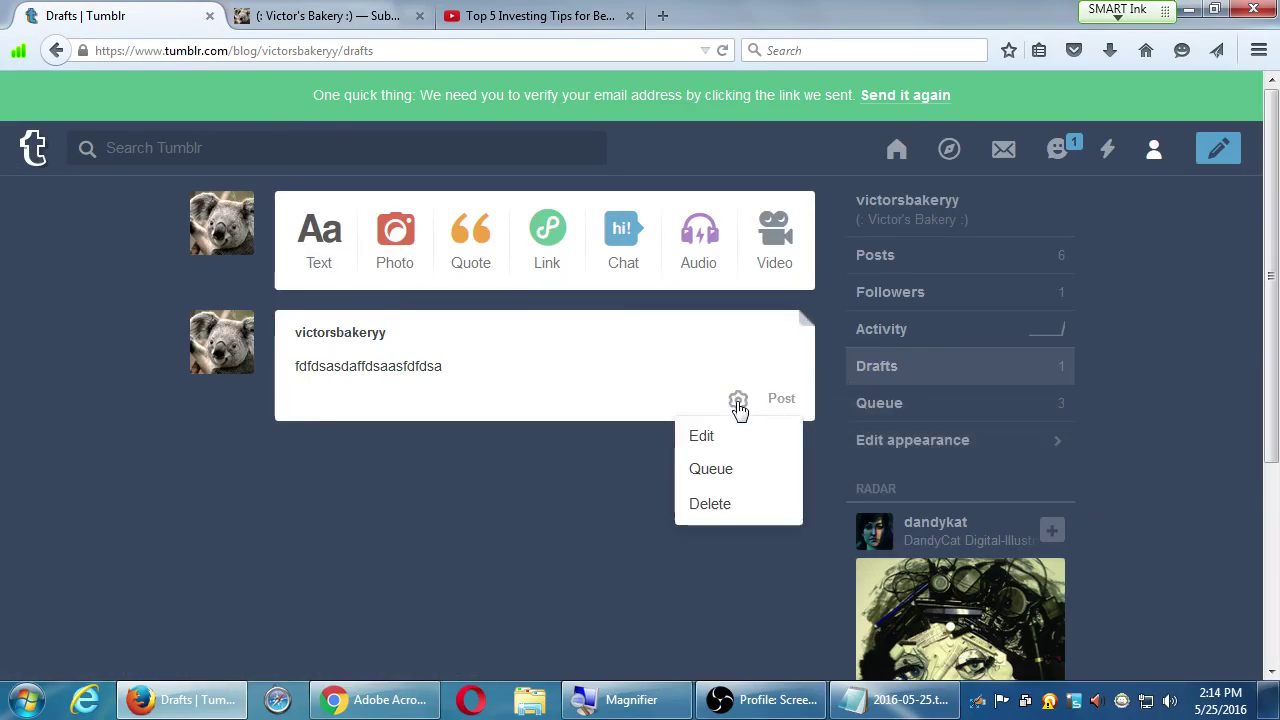
scroll(714, 505, "down", 2)
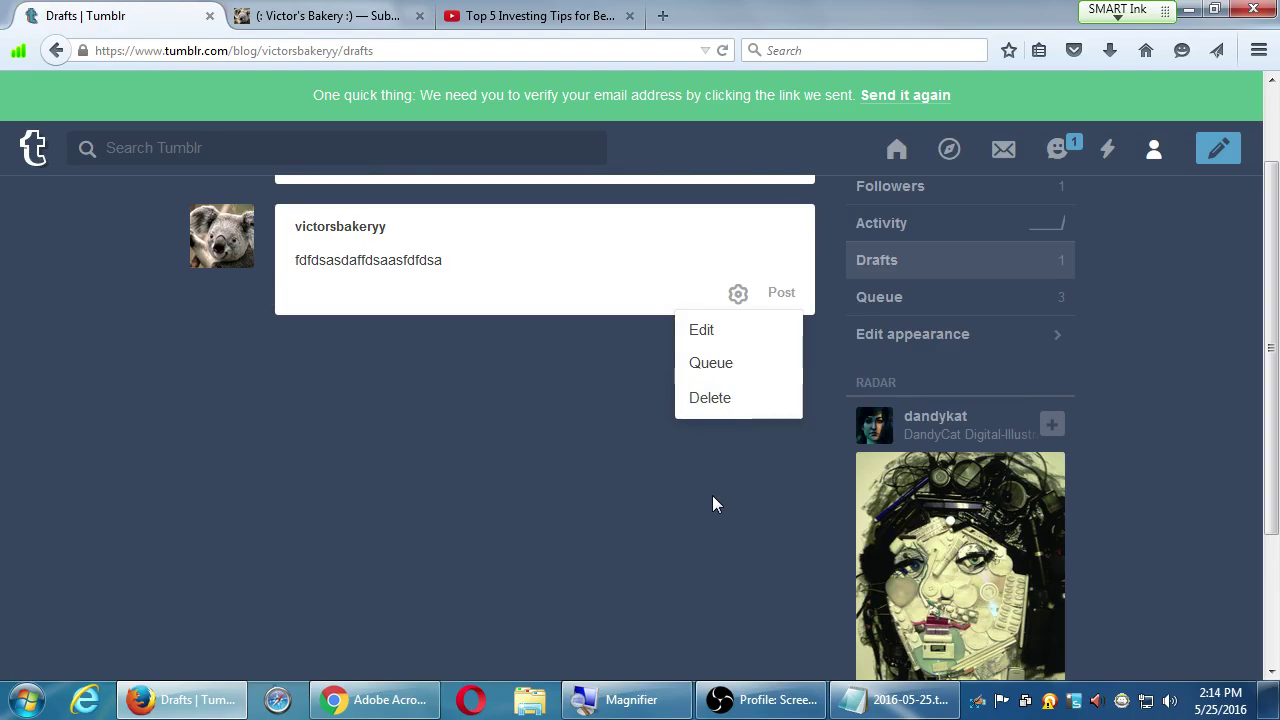
scroll(713, 503, "down", 2)
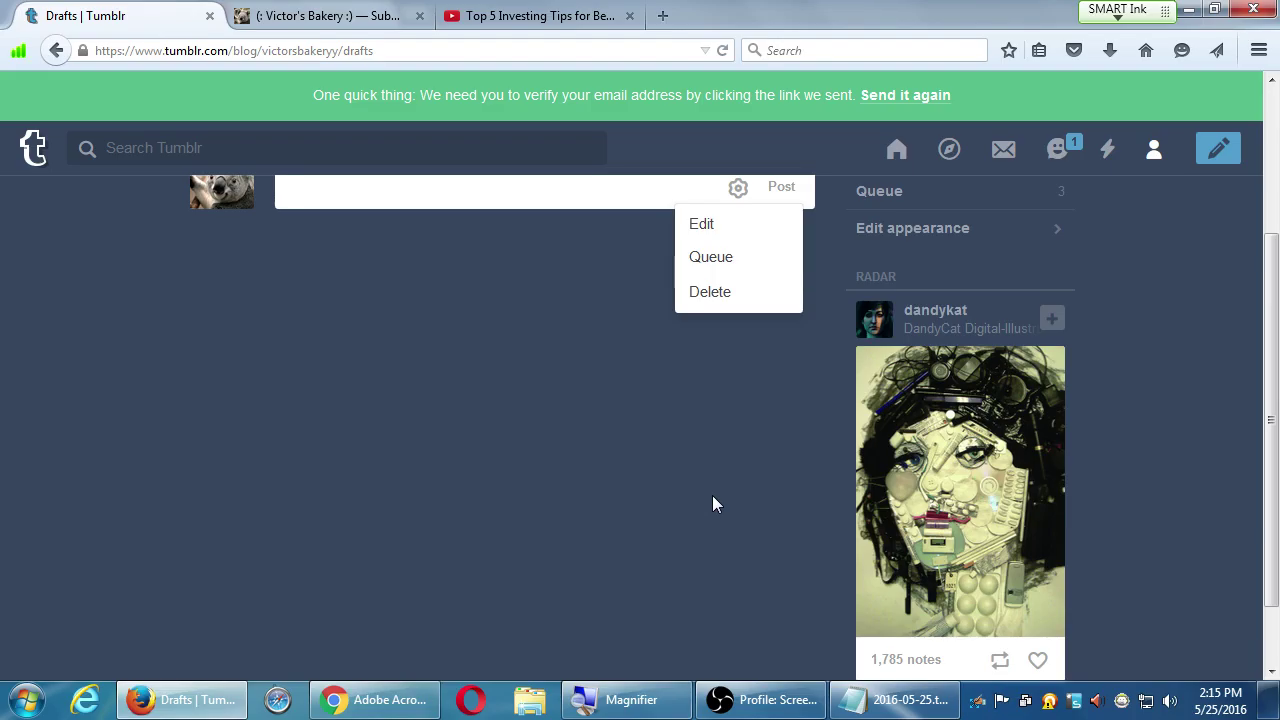
scroll(712, 505, "up", 4)
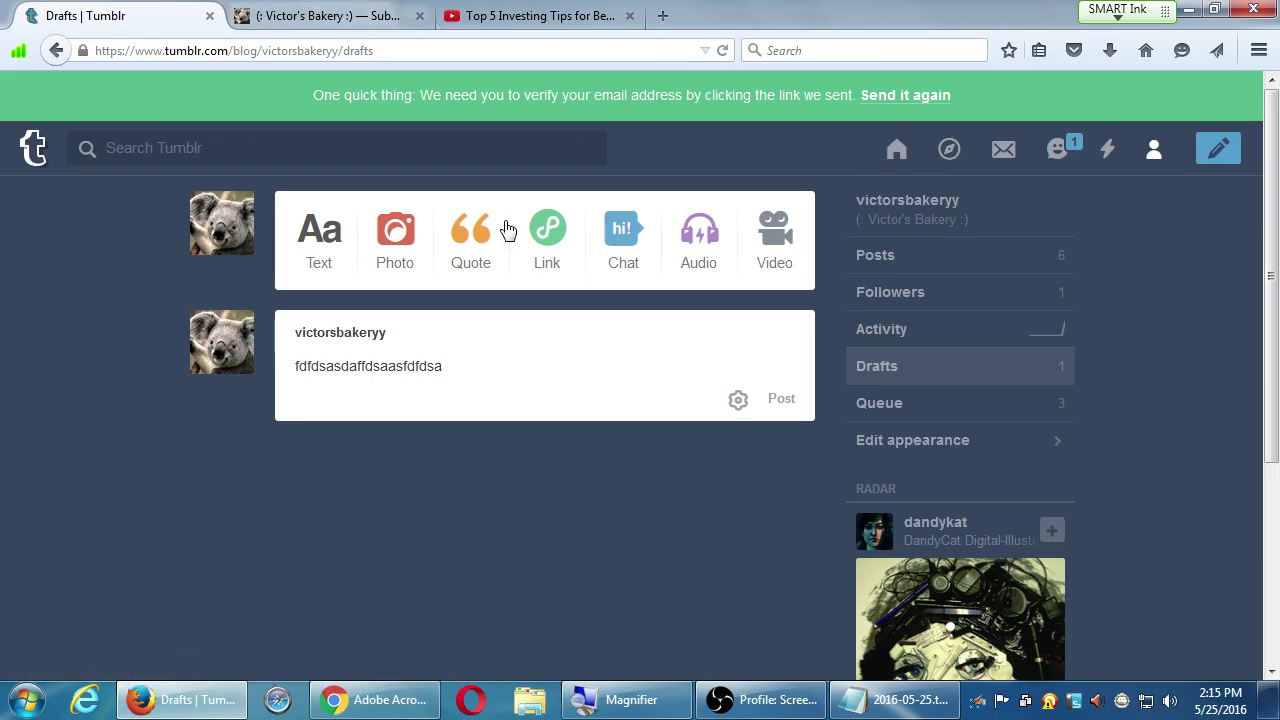
- From the dashboard, create a text post titled "dfdfdffddf" with the body "ererererreererwweer" and post it privately
left_click(905, 153)
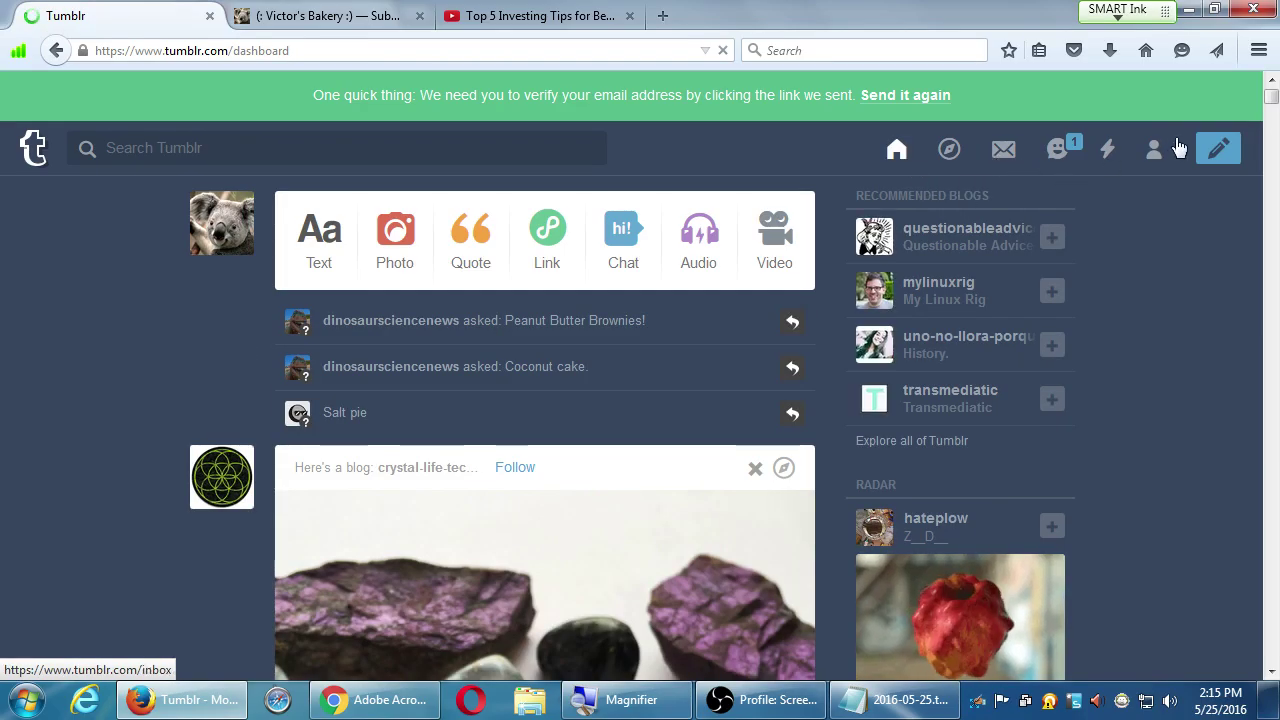
left_click(305, 238)
left_click(780, 458)
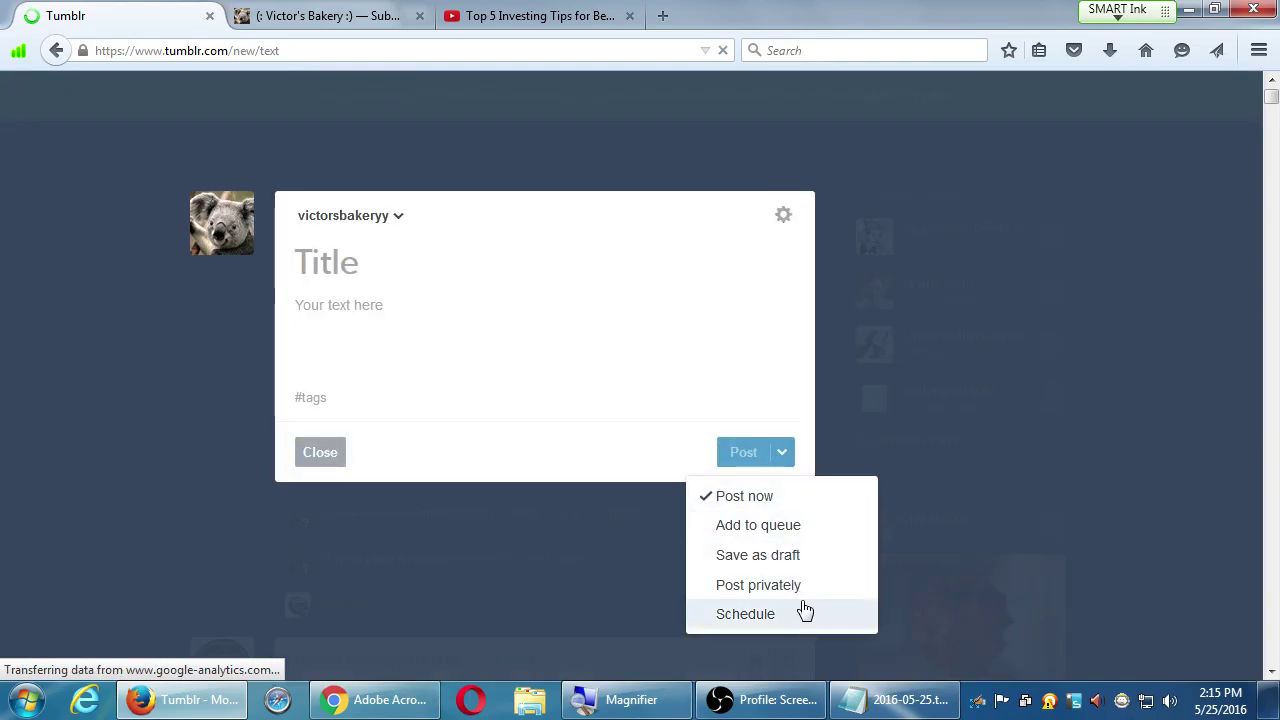
left_click(758, 585)
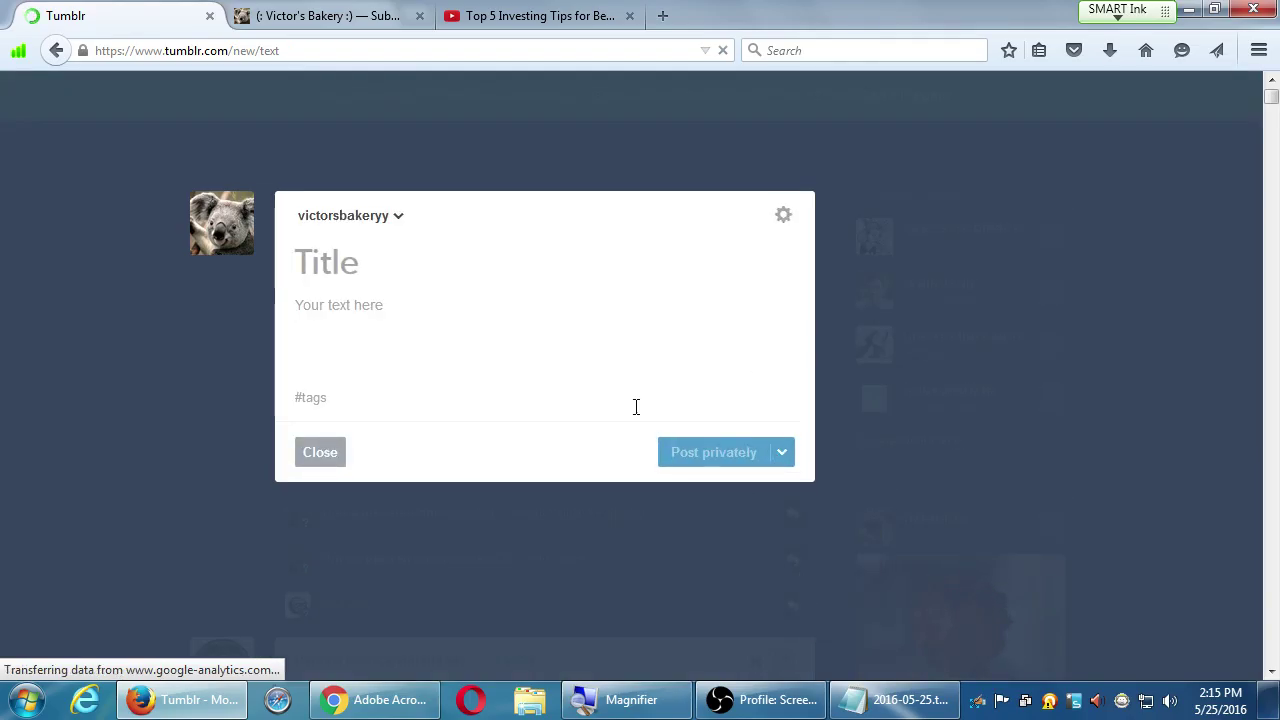
type("dfdfdffddf")
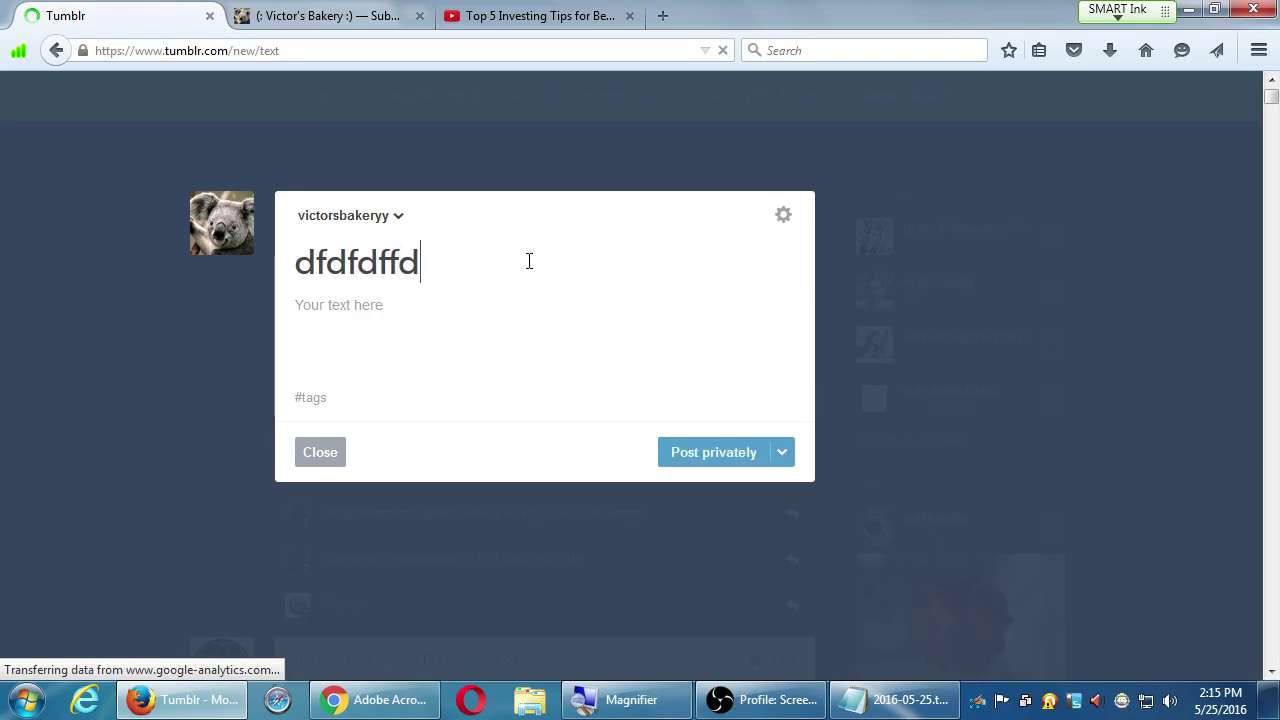
left_click(466, 347)
type("ererererreer")
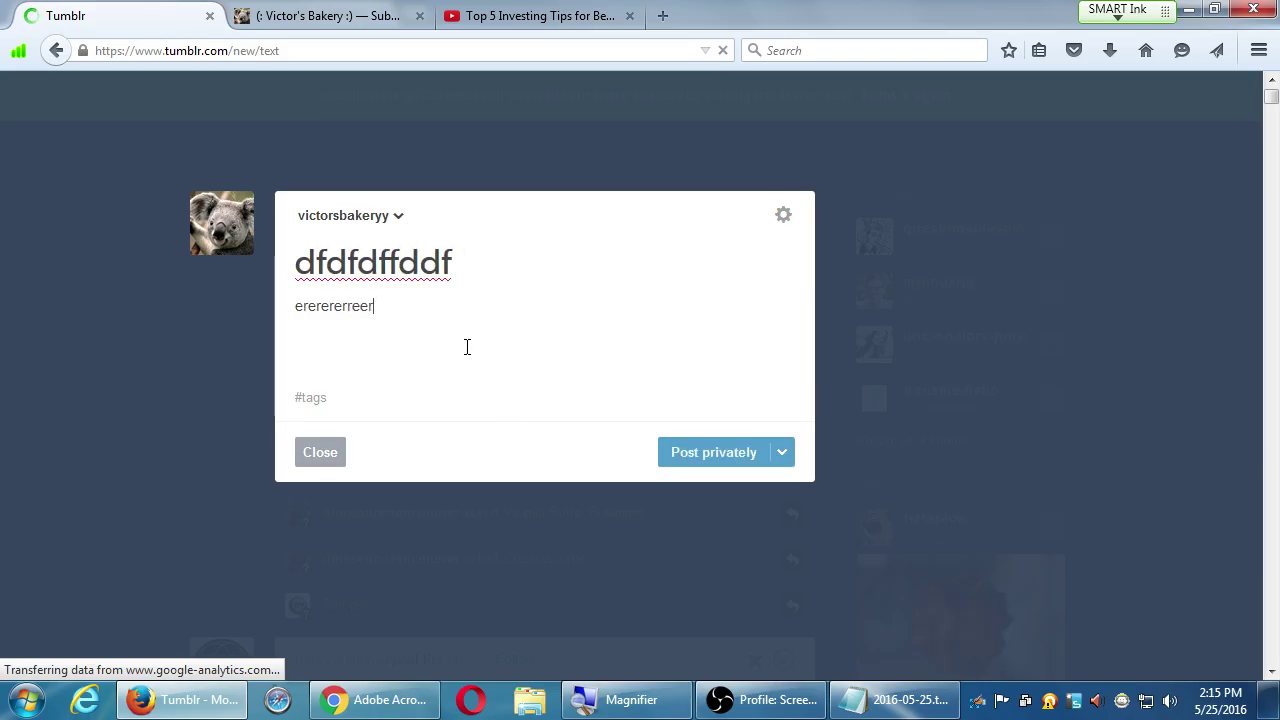
type("erwweer")
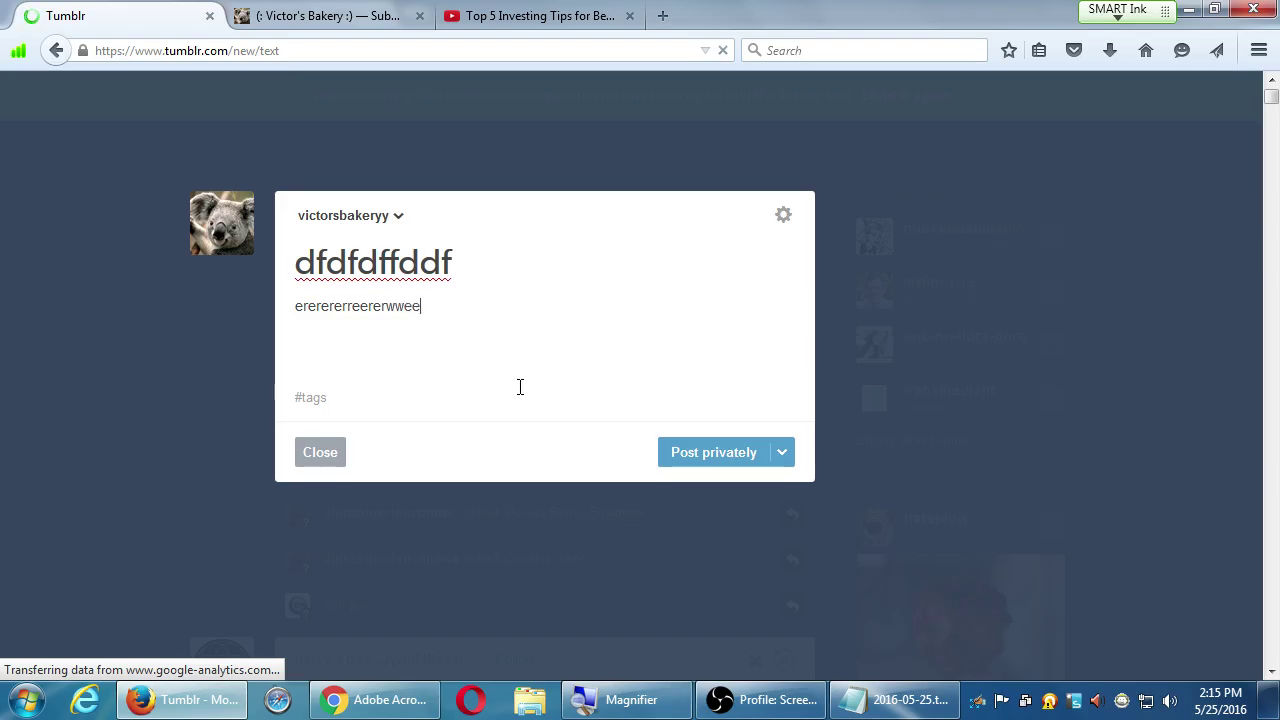
left_click(705, 463)
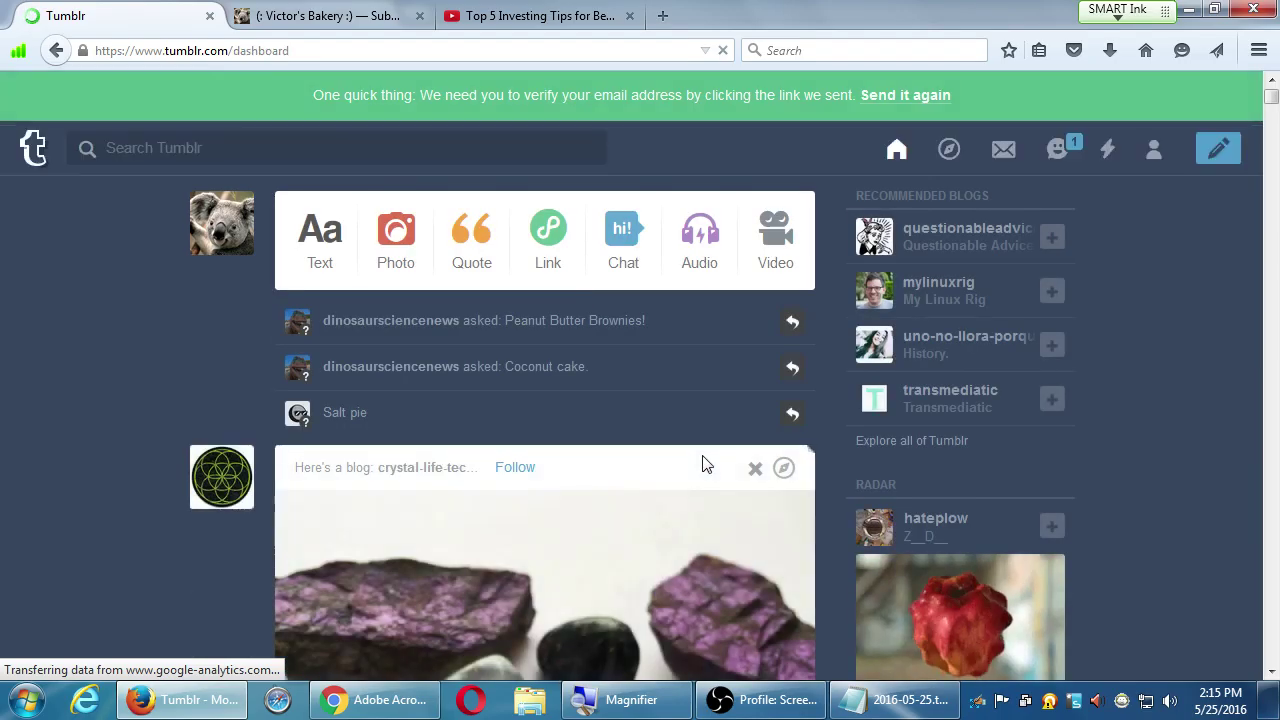
- Look through the dashboard and the victorsbakeryy posts for the private "dfdfdffddf" post, and view its page on the blog
scroll(208, 448, "down", 2)
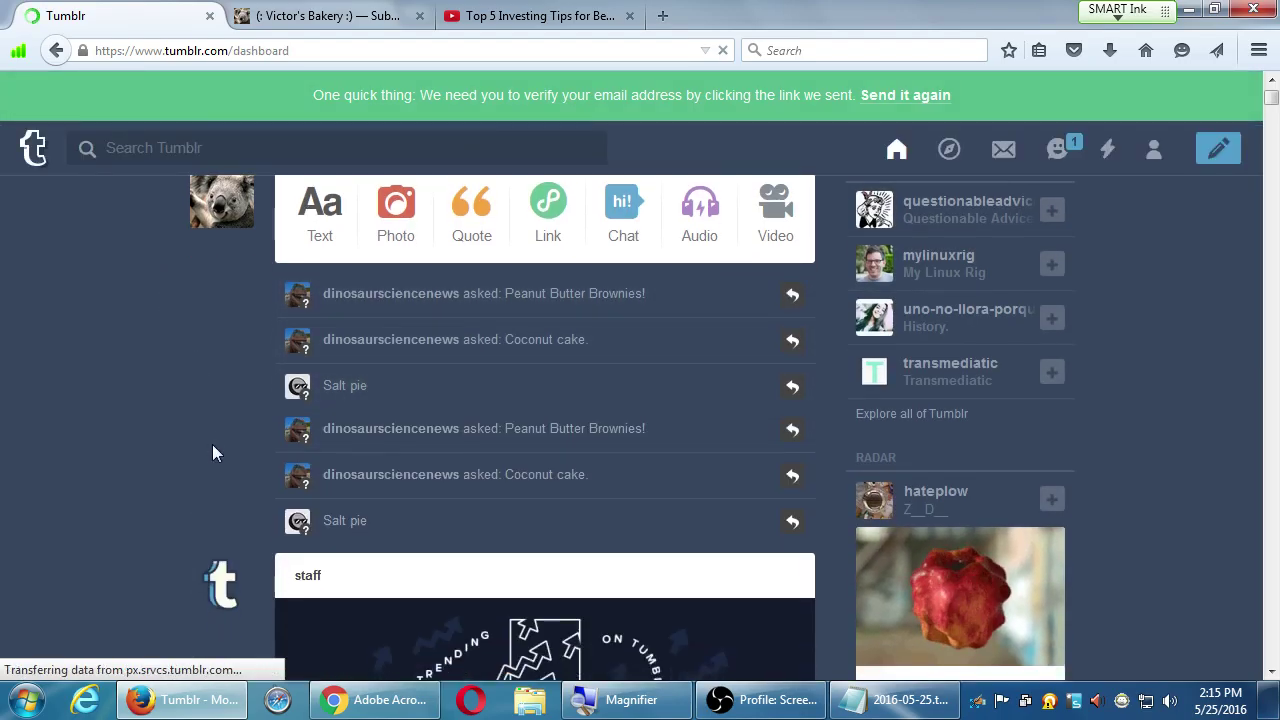
scroll(206, 455, "up", 2)
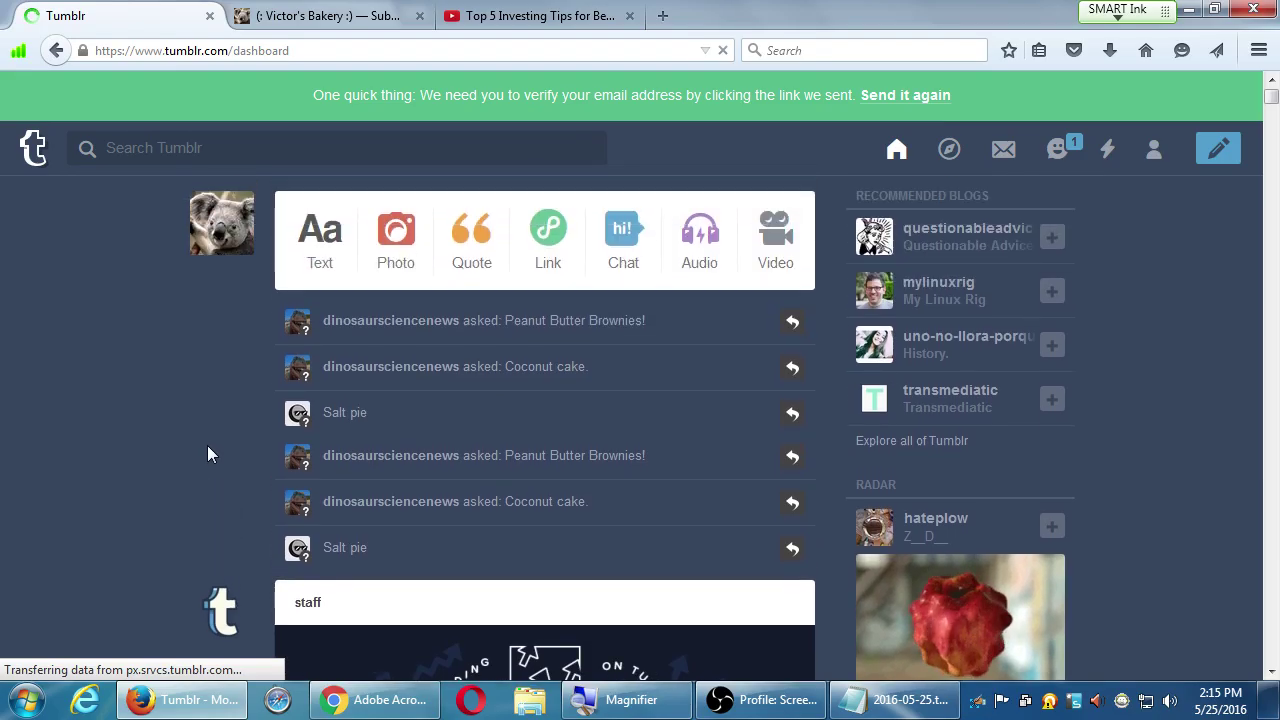
scroll(208, 453, "down", 7)
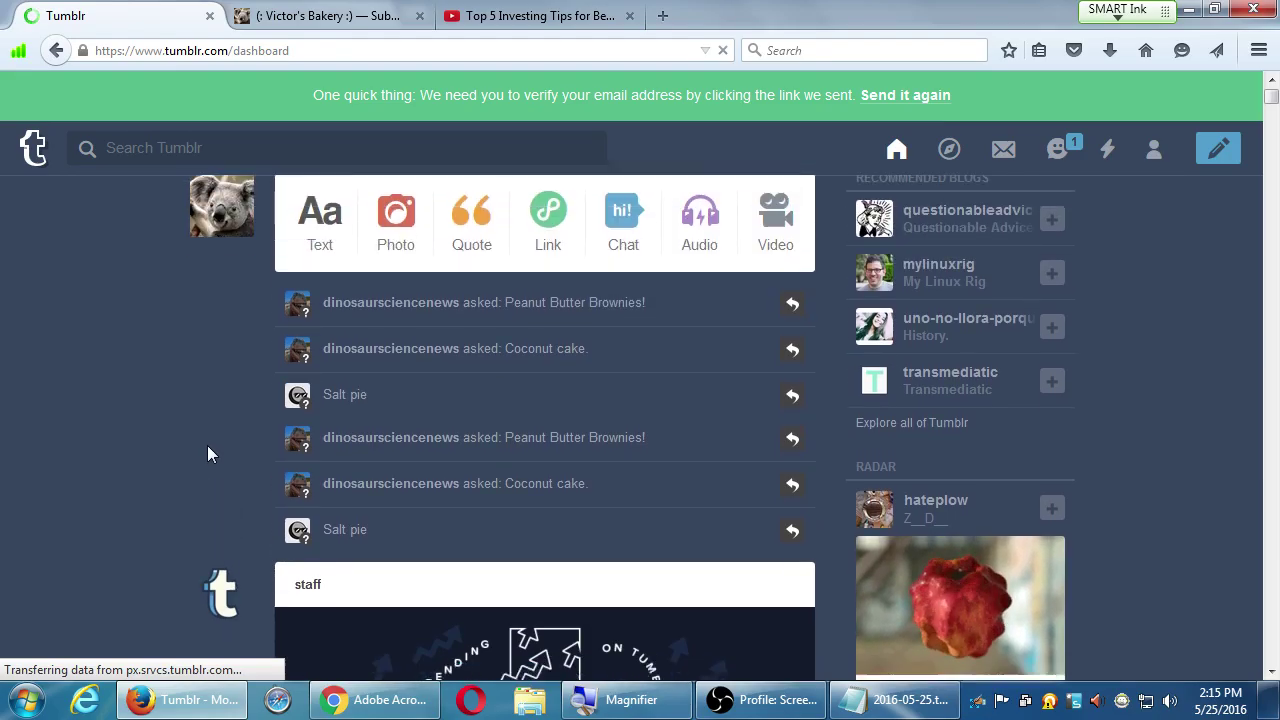
scroll(209, 453, "down", 8)
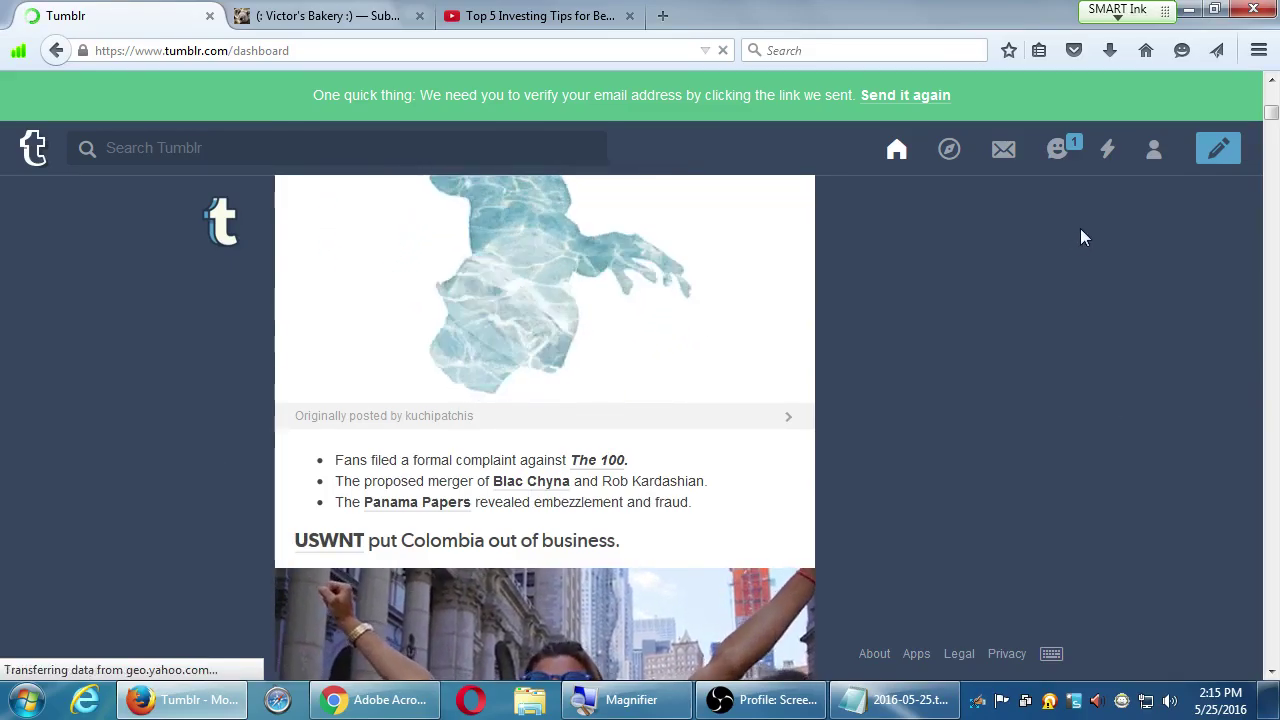
scroll(1079, 256, "up", 1)
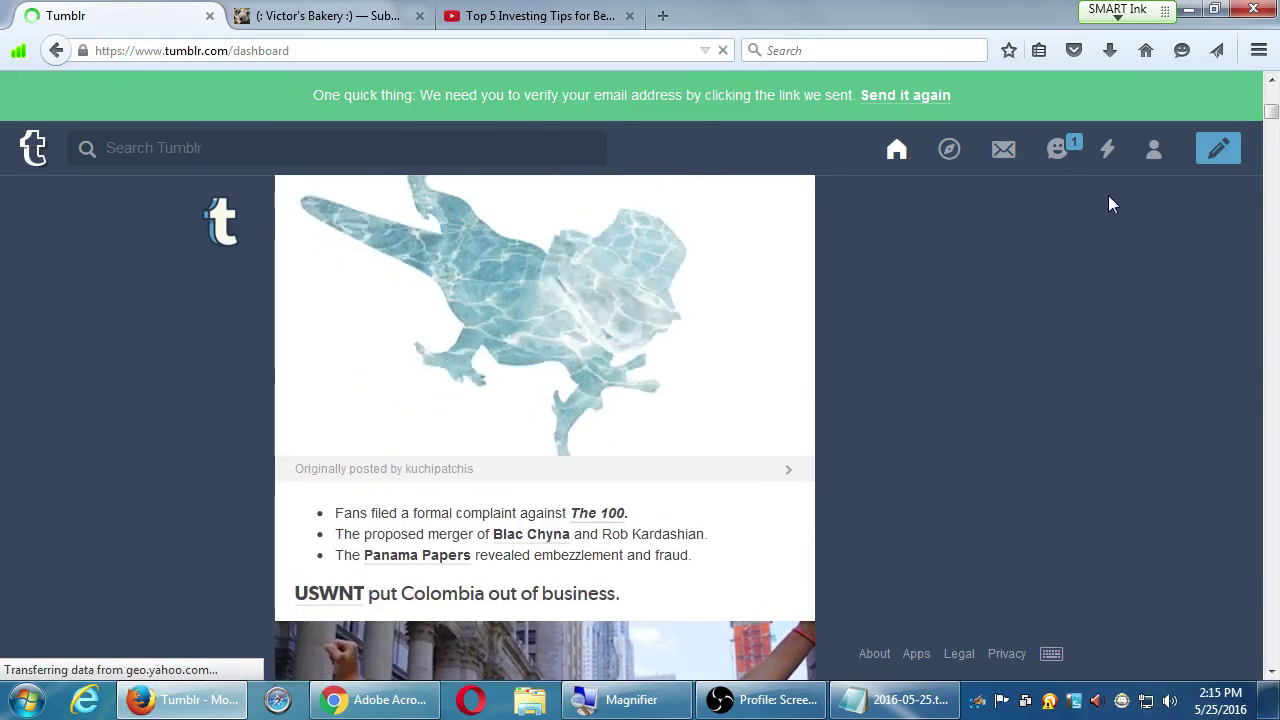
left_click(1155, 152)
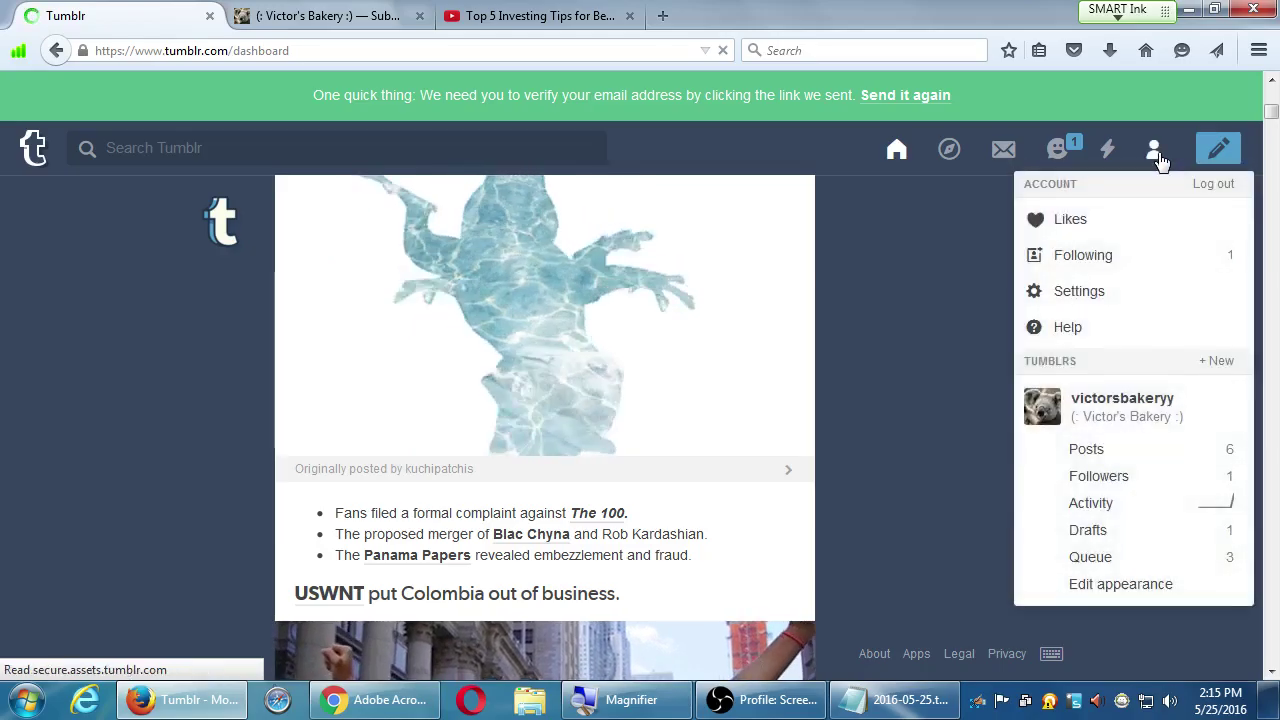
left_click(1111, 449)
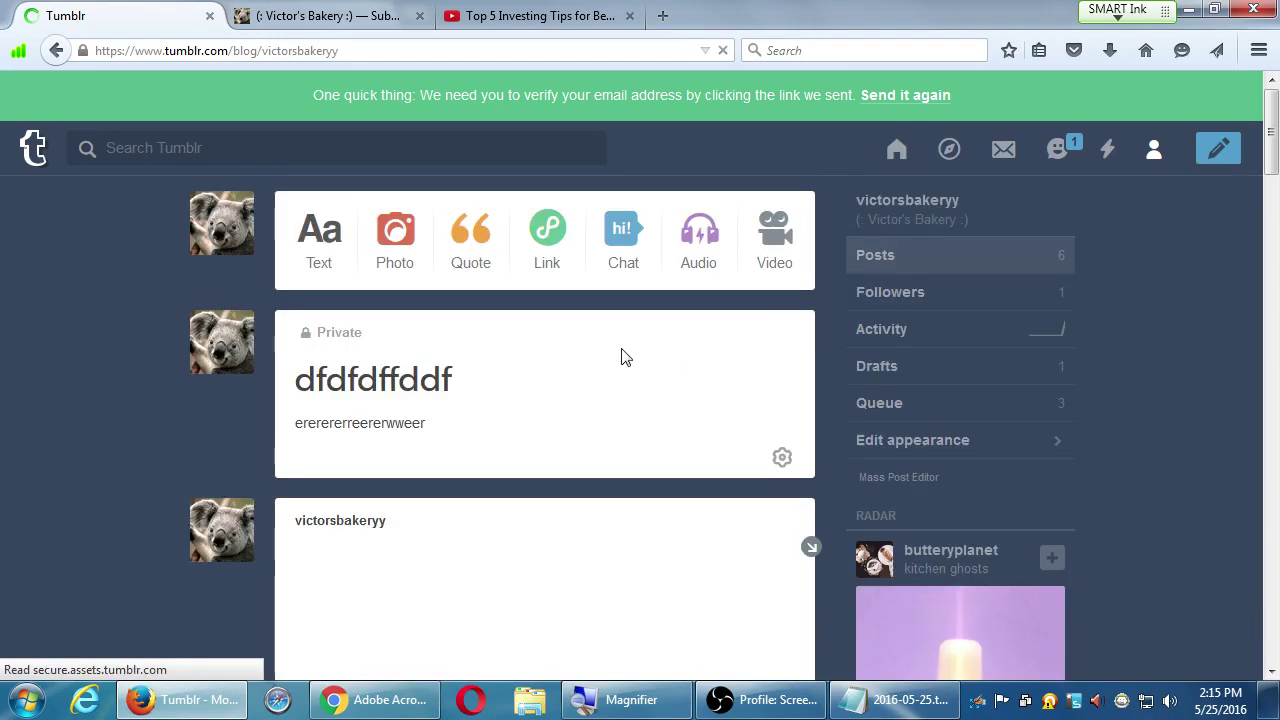
left_click(806, 318)
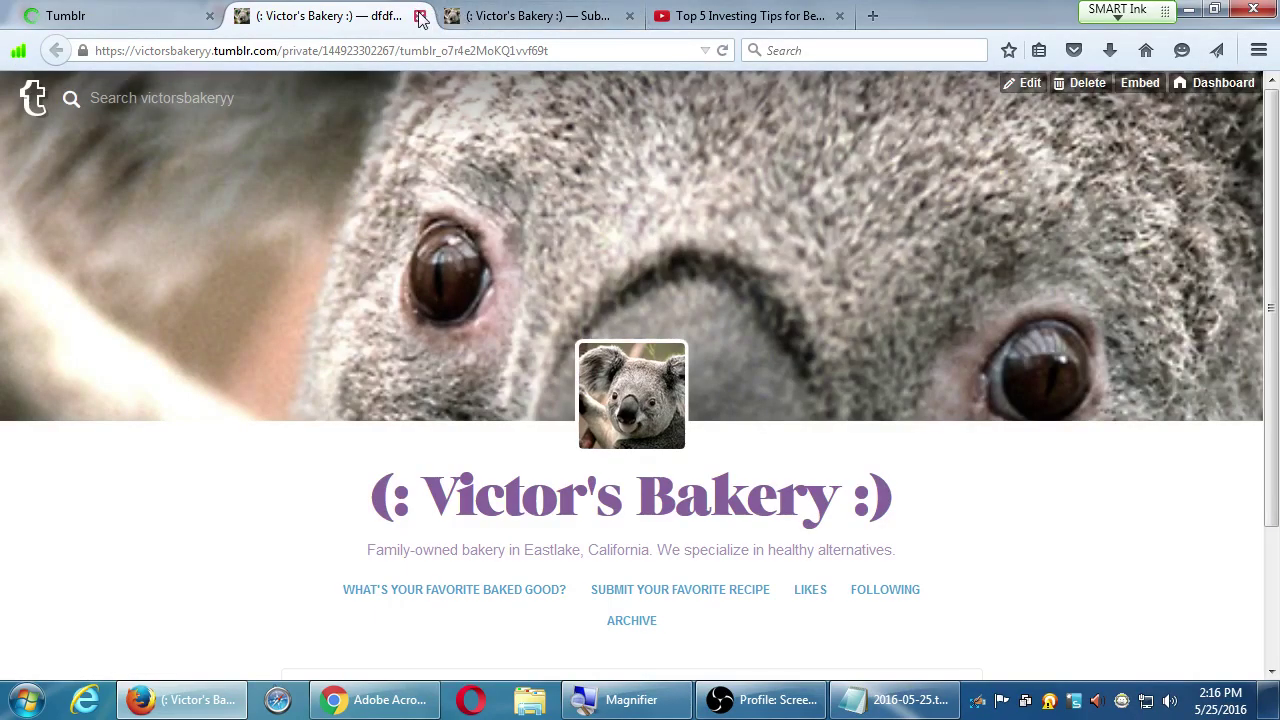
left_click(420, 16)
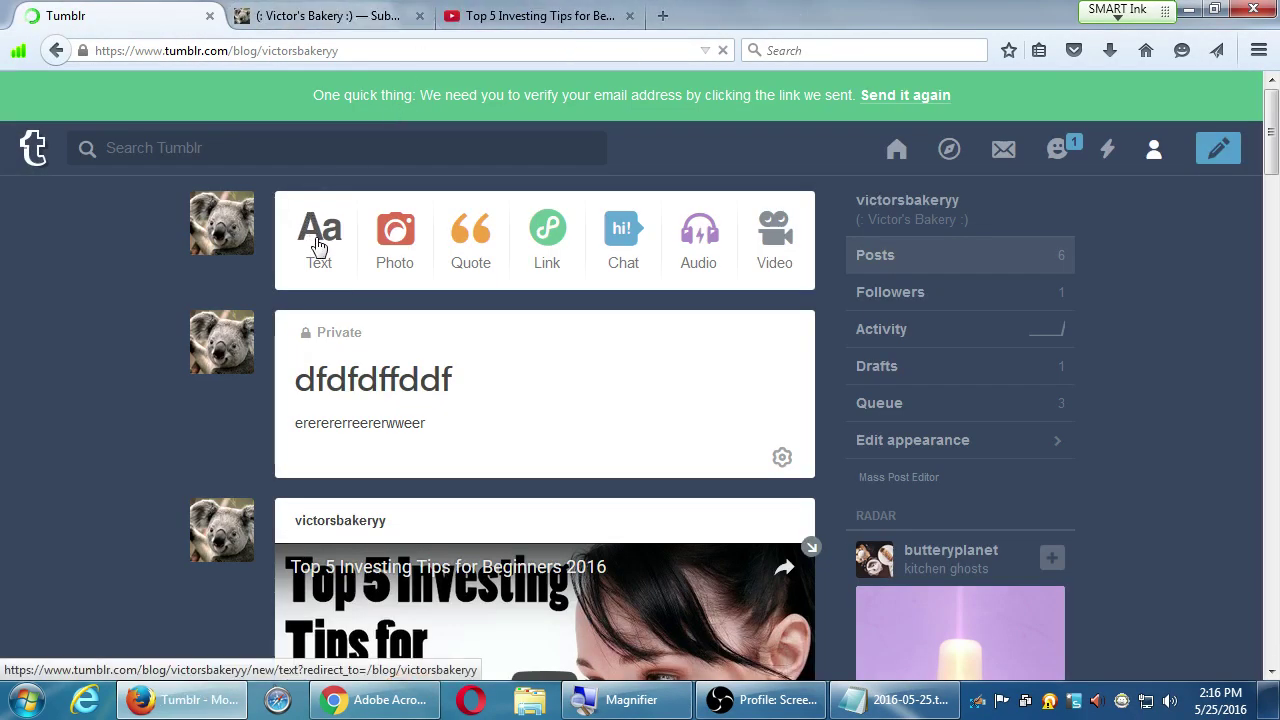
- Return to the dashboard and compose a new text post titled "retrtertrt" with the body "rtrtrtrtrtrrt"
left_click(896, 152)
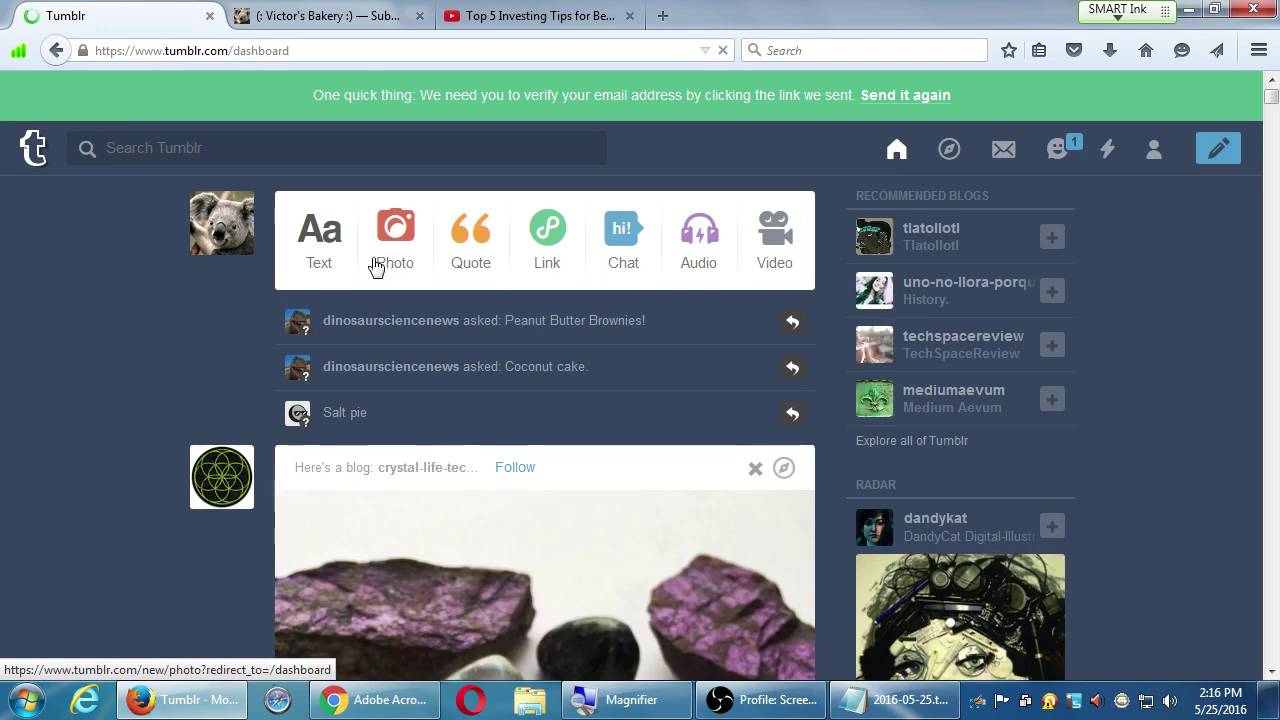
left_click(336, 248)
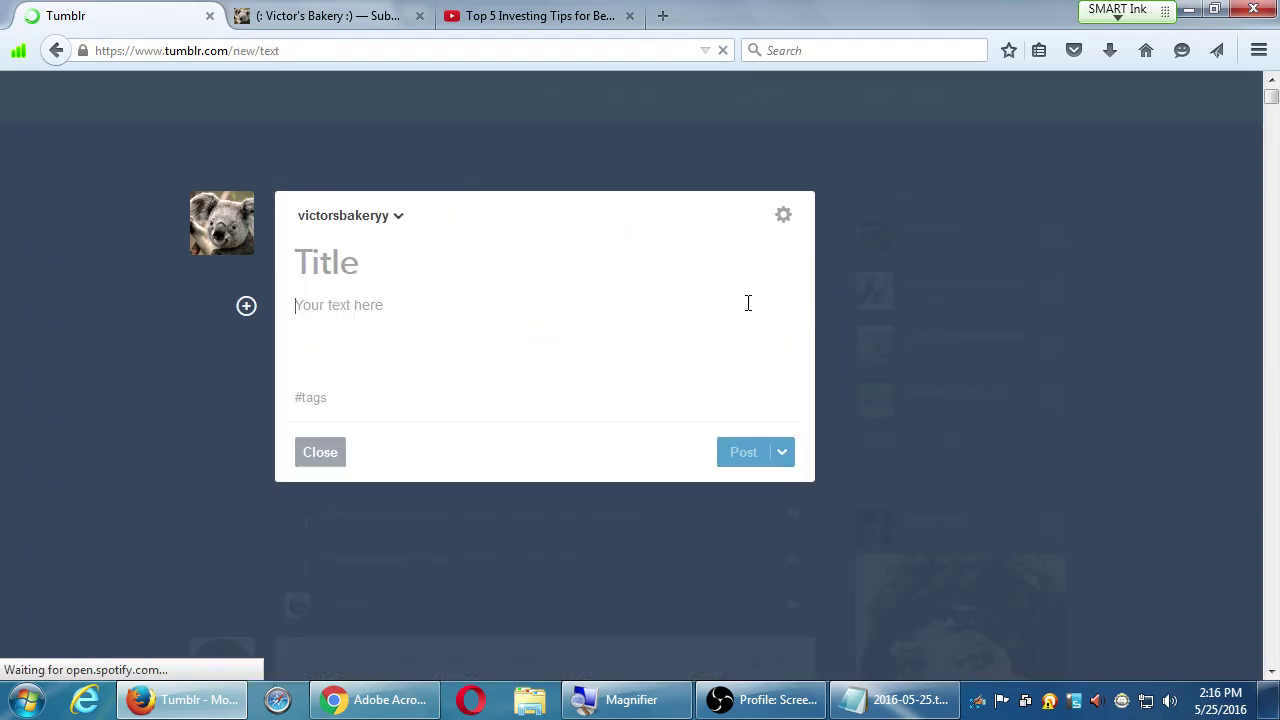
left_click(783, 453)
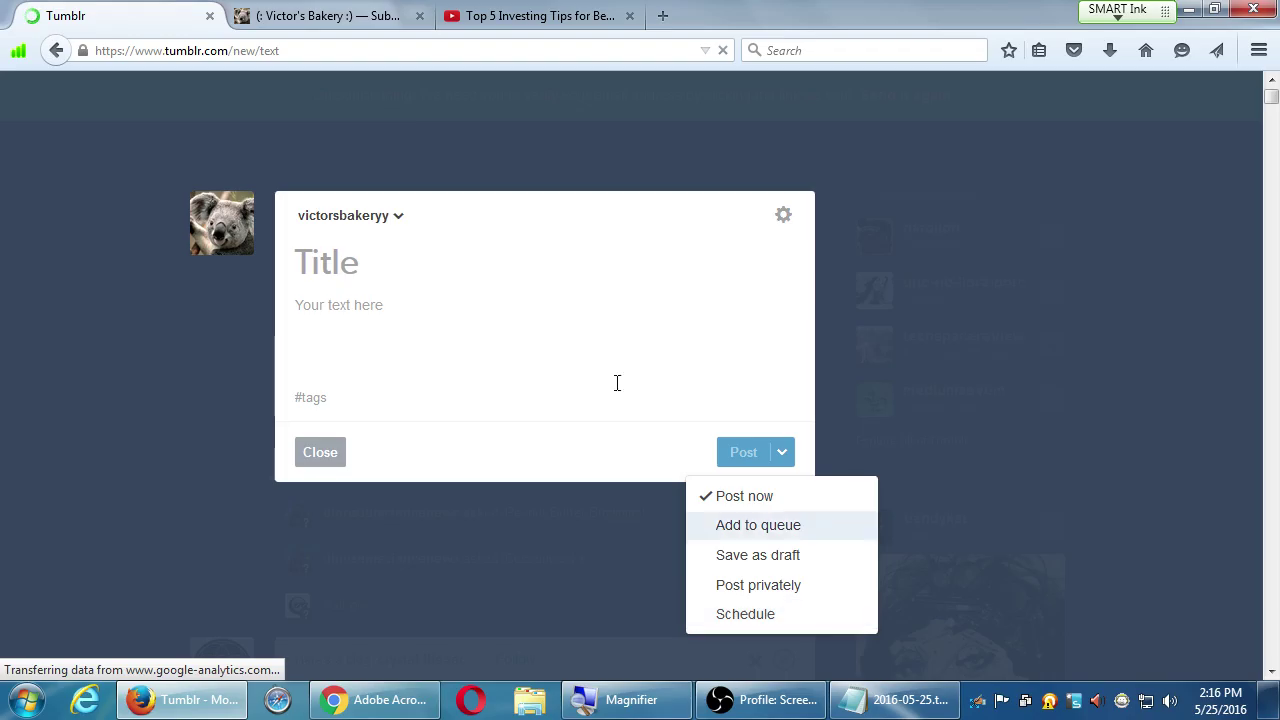
left_click(484, 298)
left_click(477, 274)
type("retrtertrt")
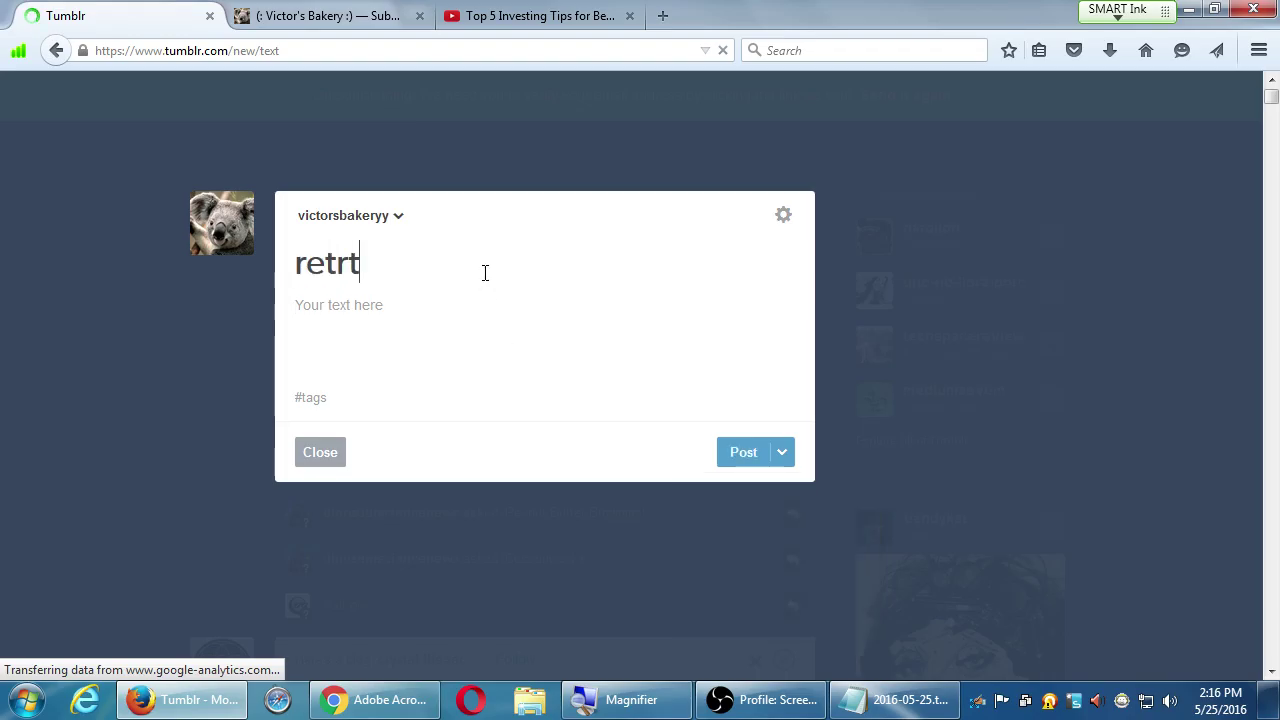
left_click(457, 331)
type("rtrtrtrtrtrt")
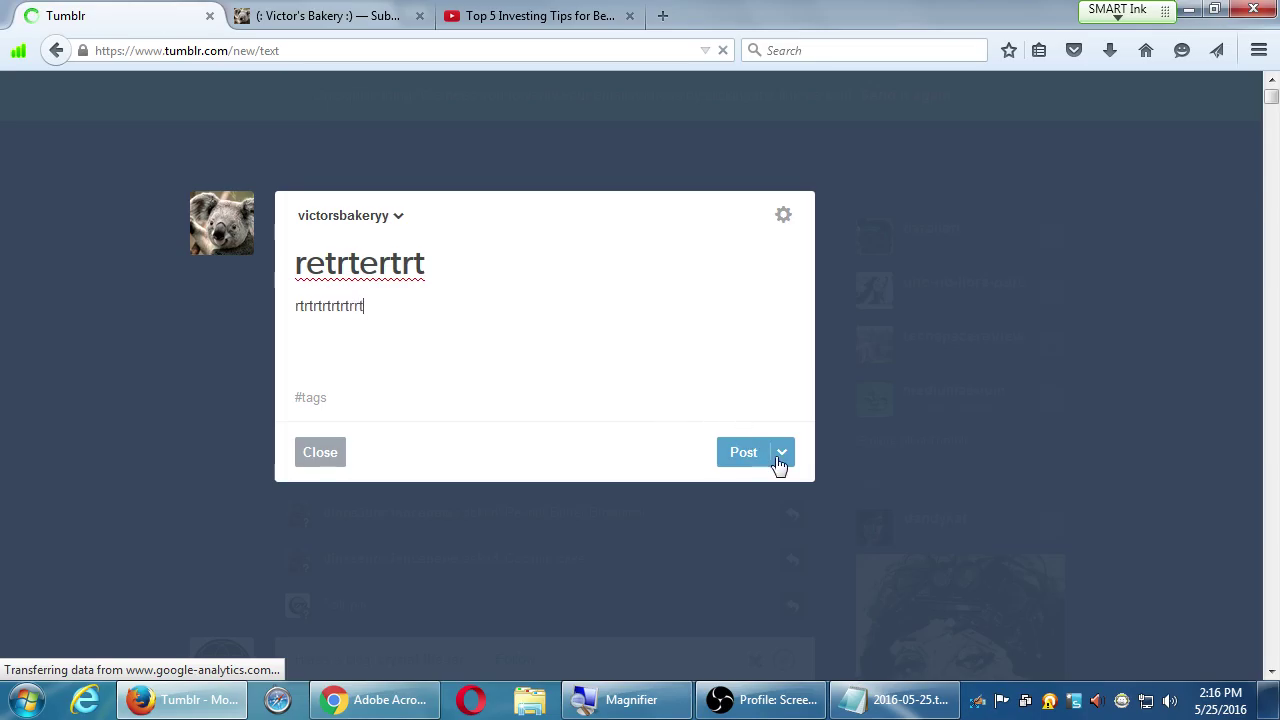
- Set the "retrtertrt" post to be scheduled for 2016-05-26 1:25pm
left_click(781, 458)
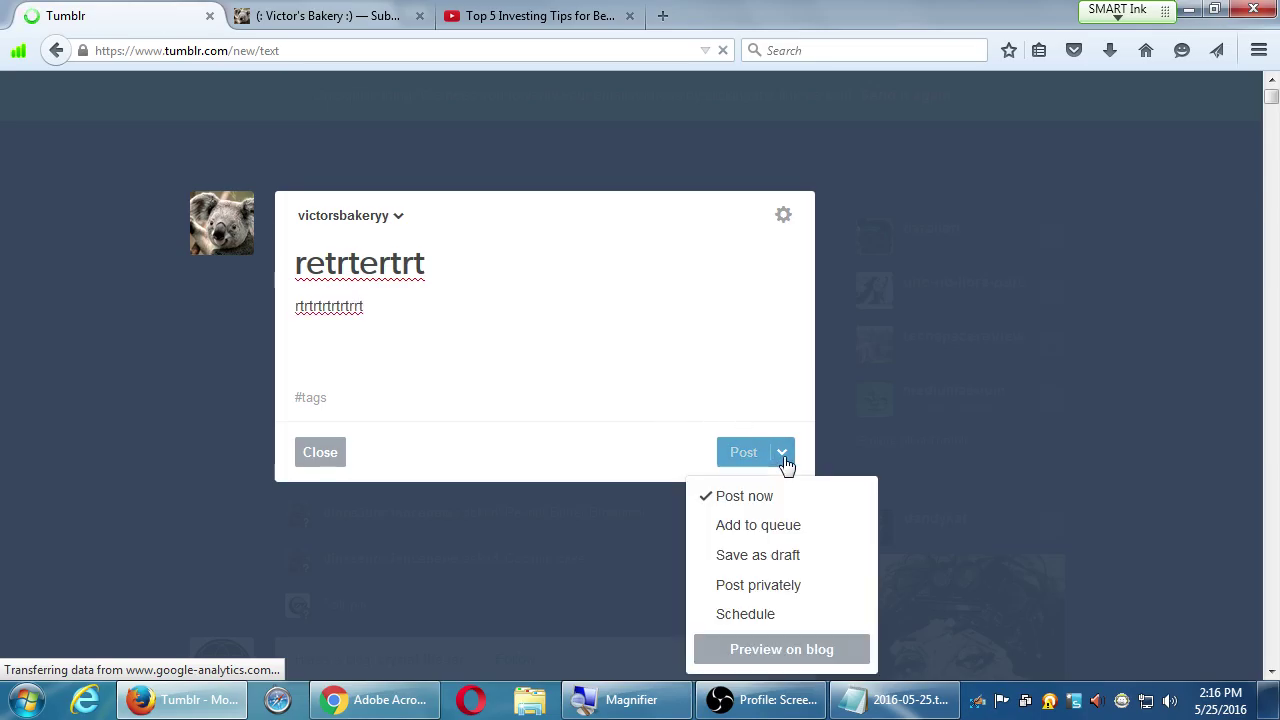
left_click(790, 616)
scroll(795, 615, "down", 3)
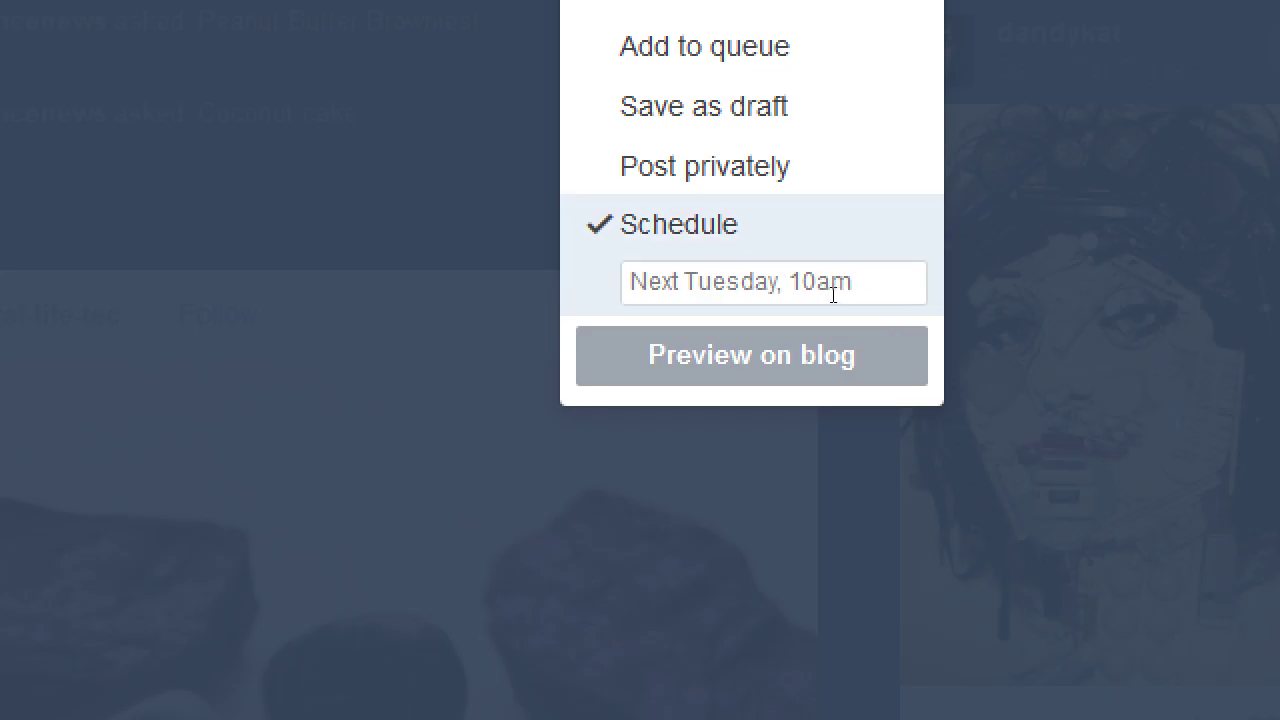
left_click_drag(841, 293, 645, 320)
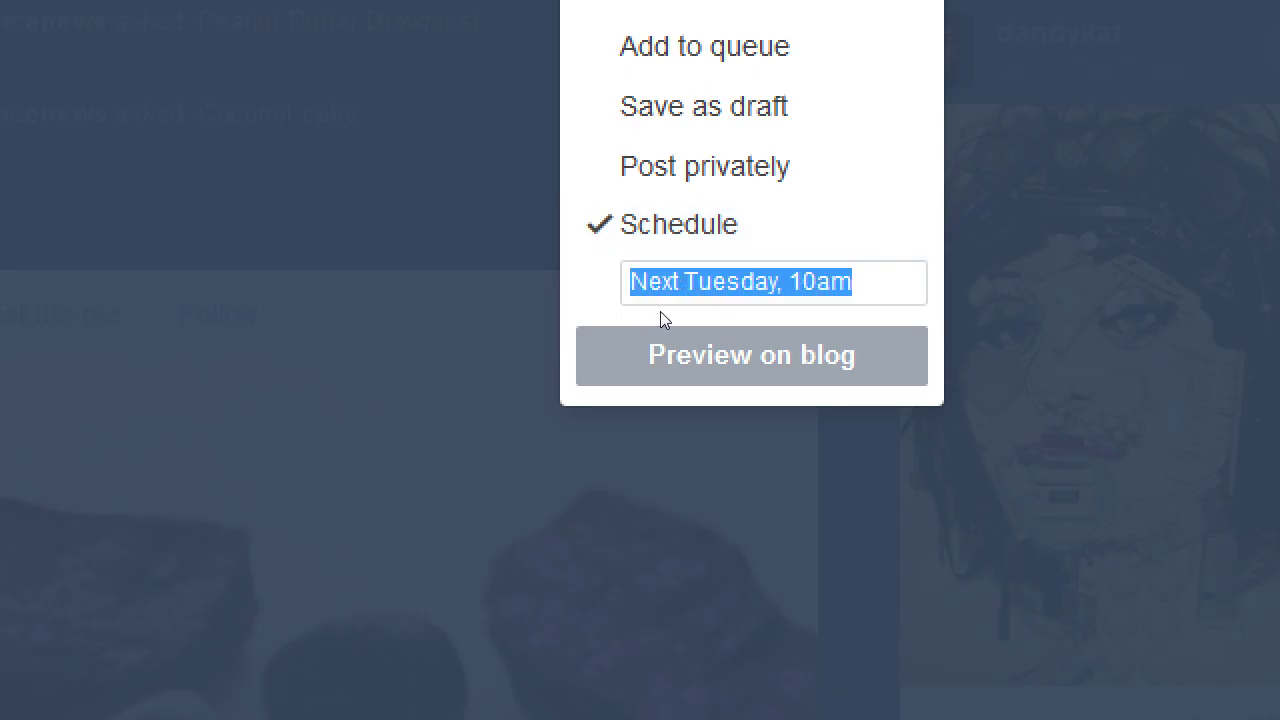
key("BackSpace")
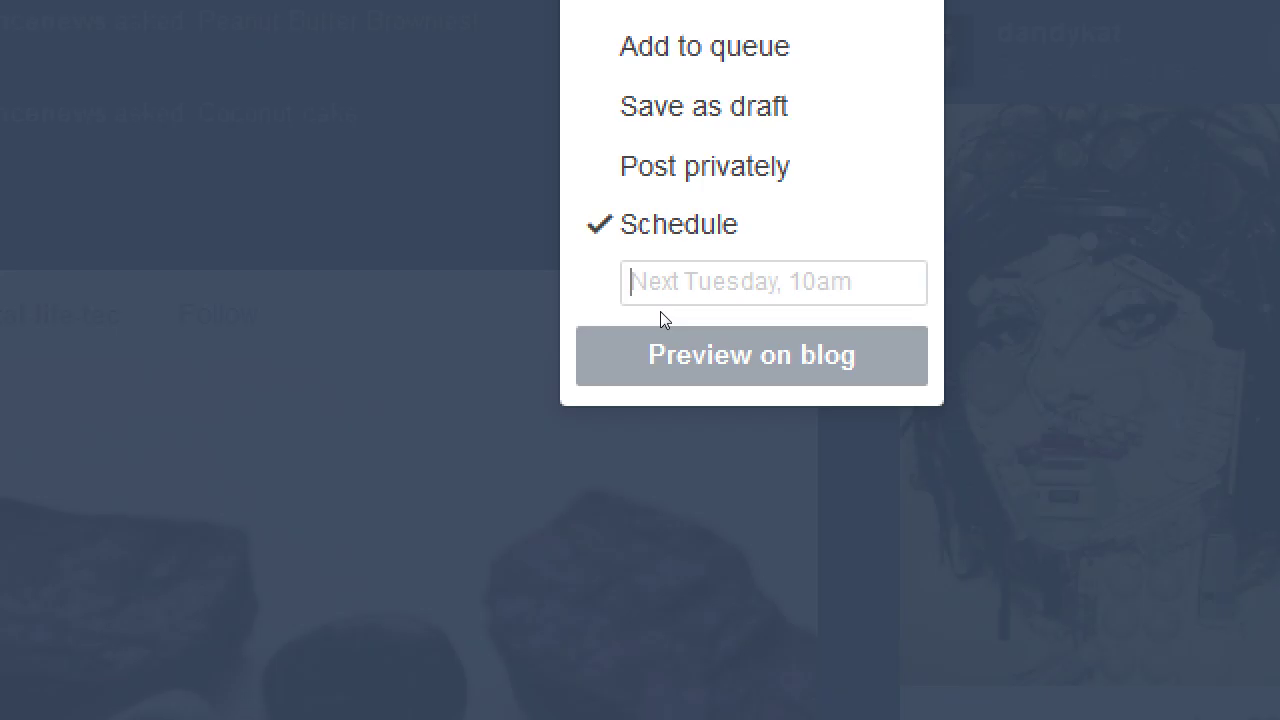
type("2016-05-")
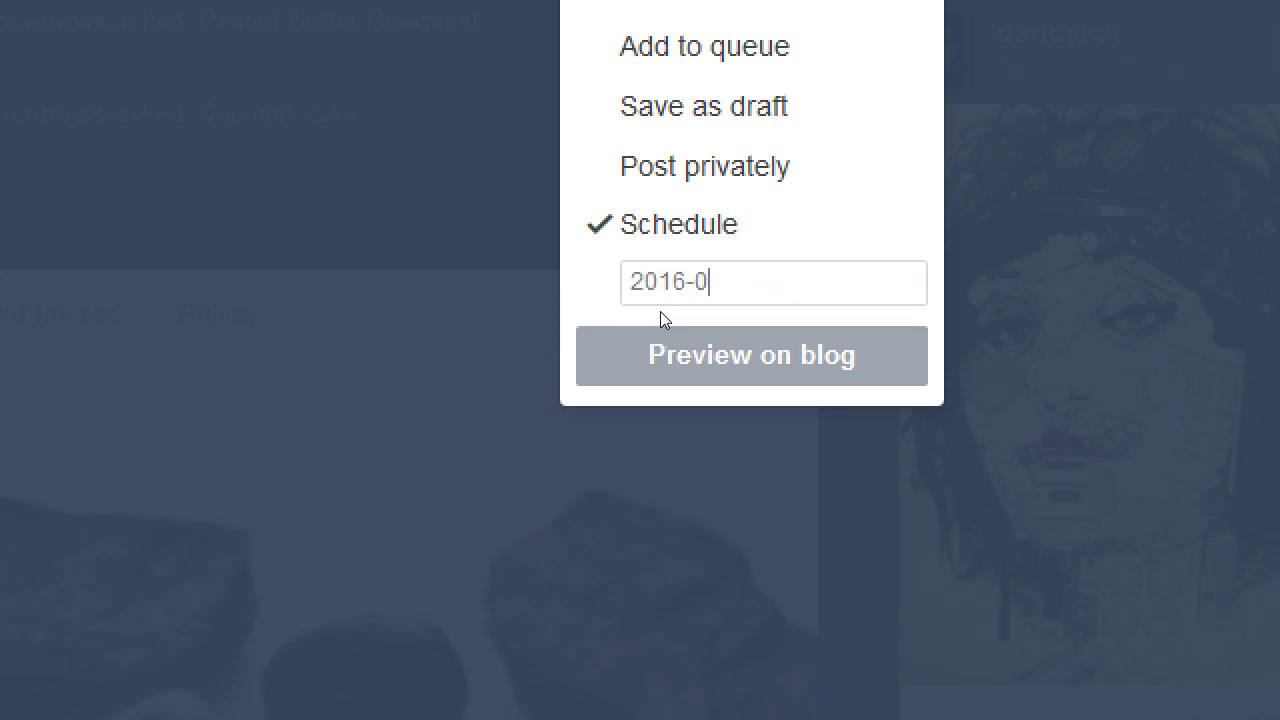
type("26 1:25pm")
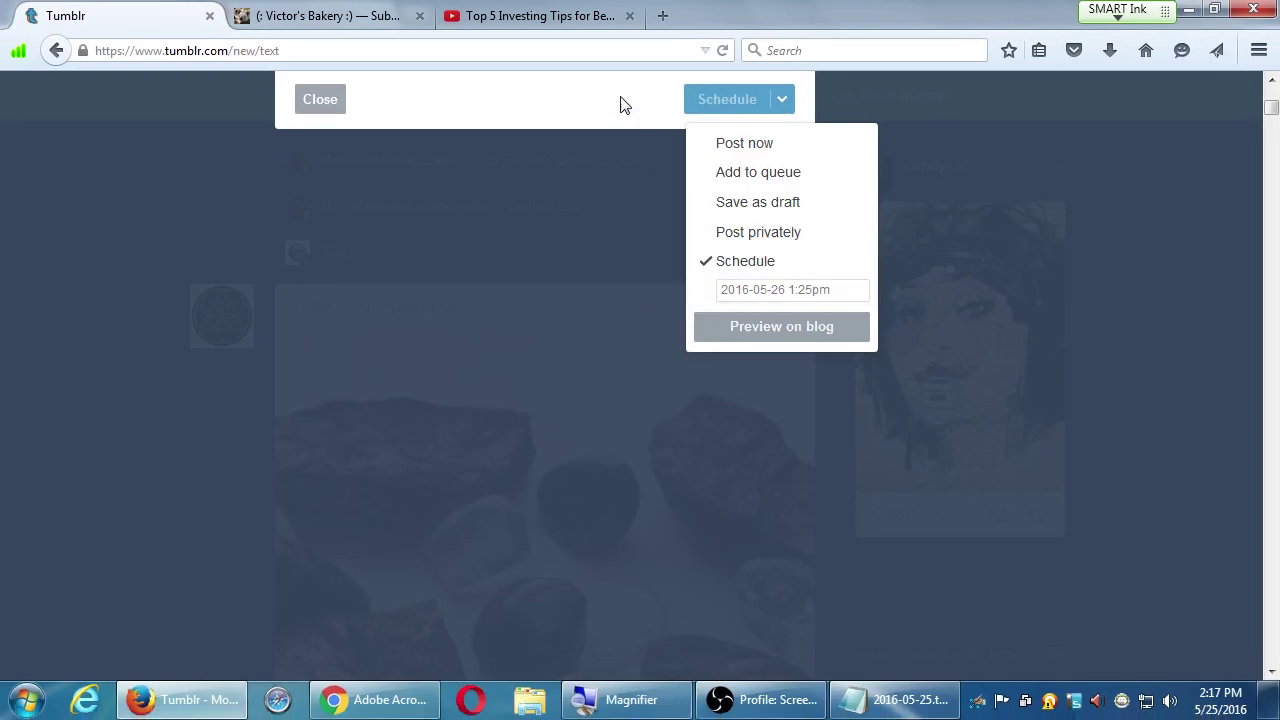
left_click(624, 104)
left_click(787, 100)
left_click(612, 96)
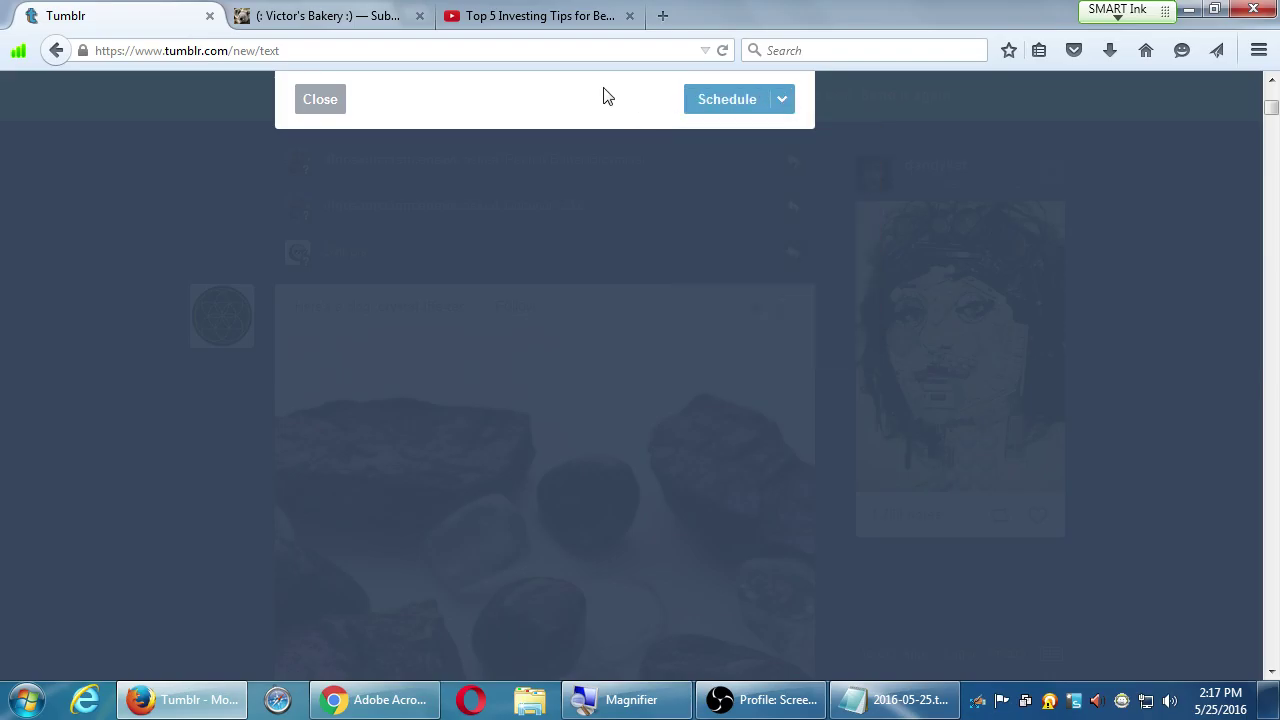
- Submit the scheduled "retrtertrt" post and check the victorsbakeryy published posts for it
left_click(700, 107)
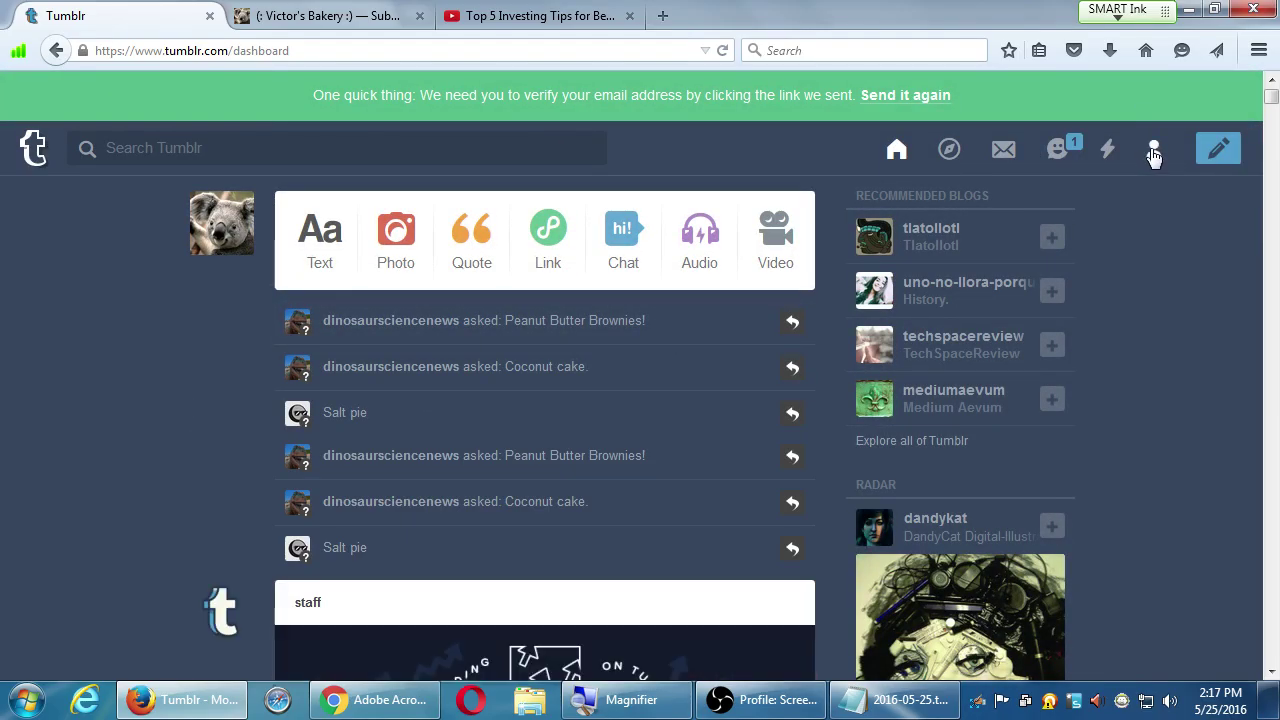
left_click(1153, 150)
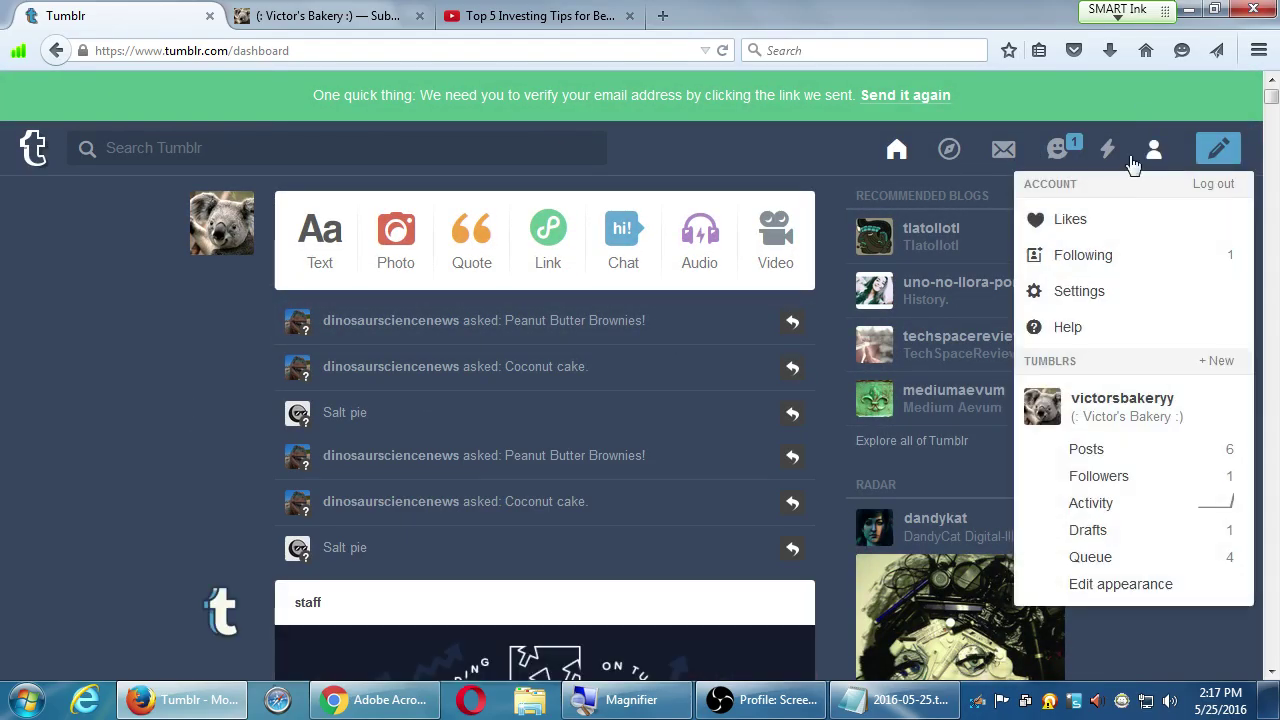
left_click(1189, 464)
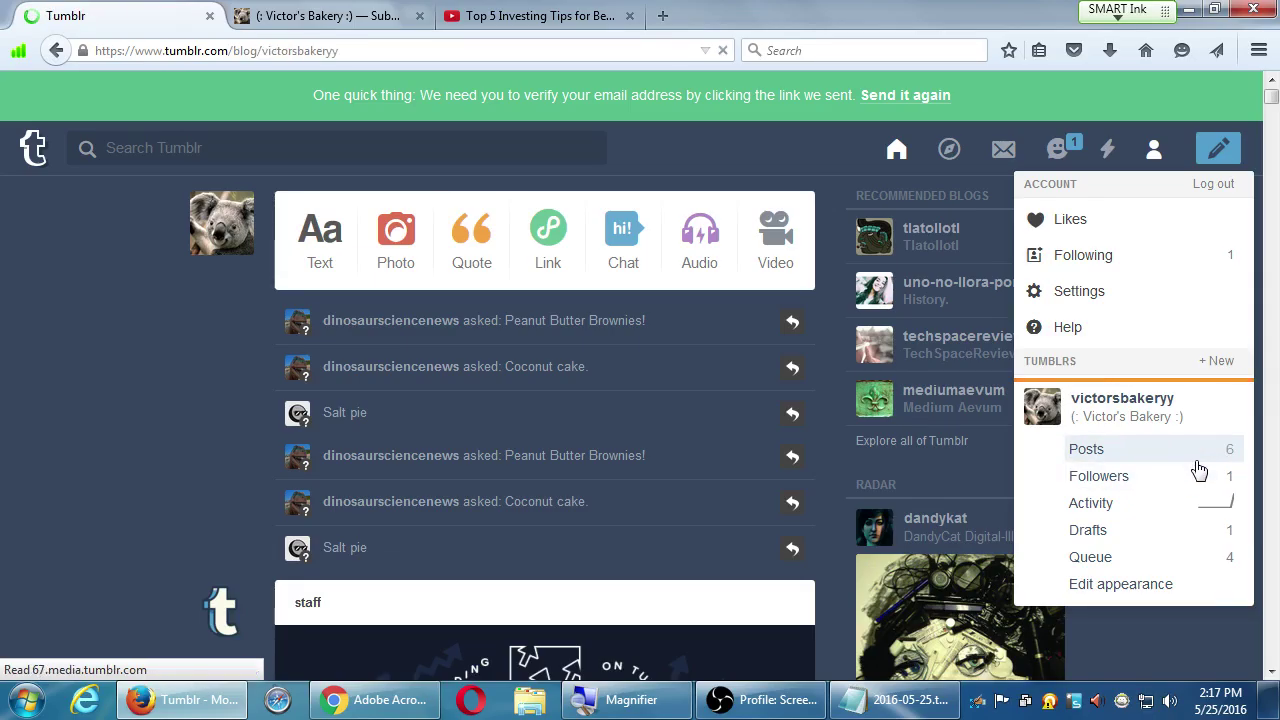
scroll(800, 520, "down", 2)
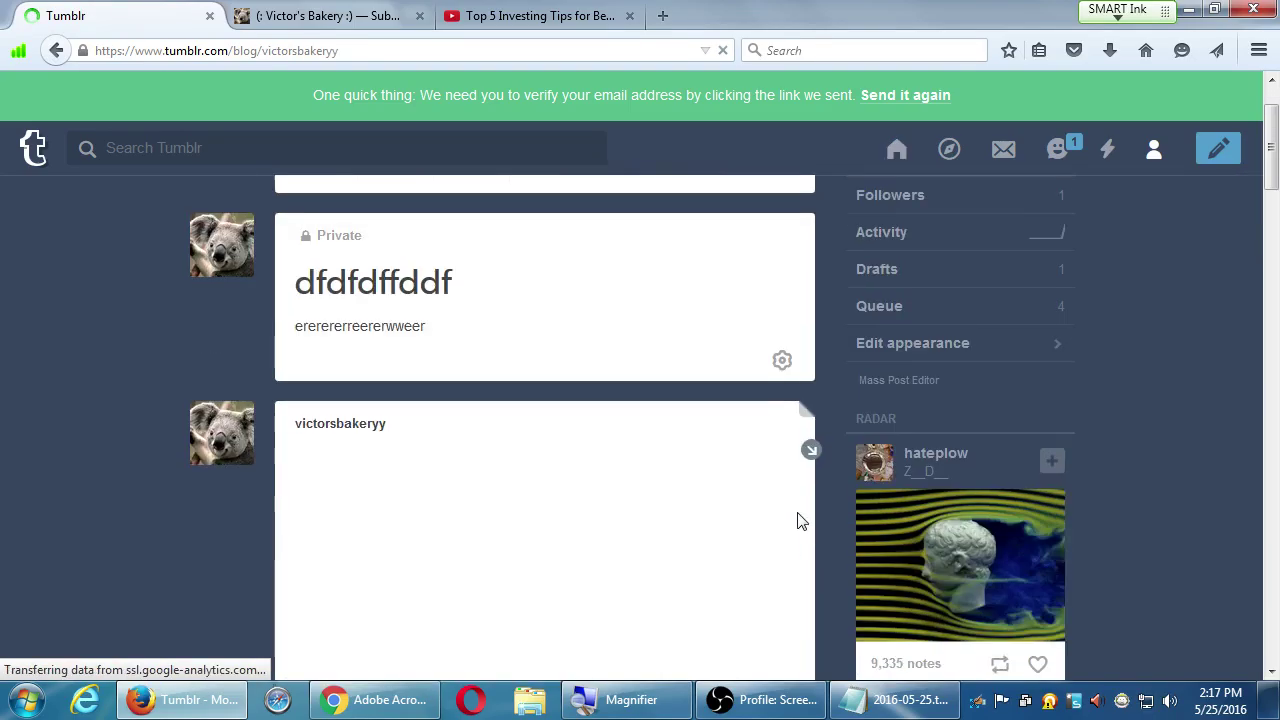
scroll(808, 520, "up", 1)
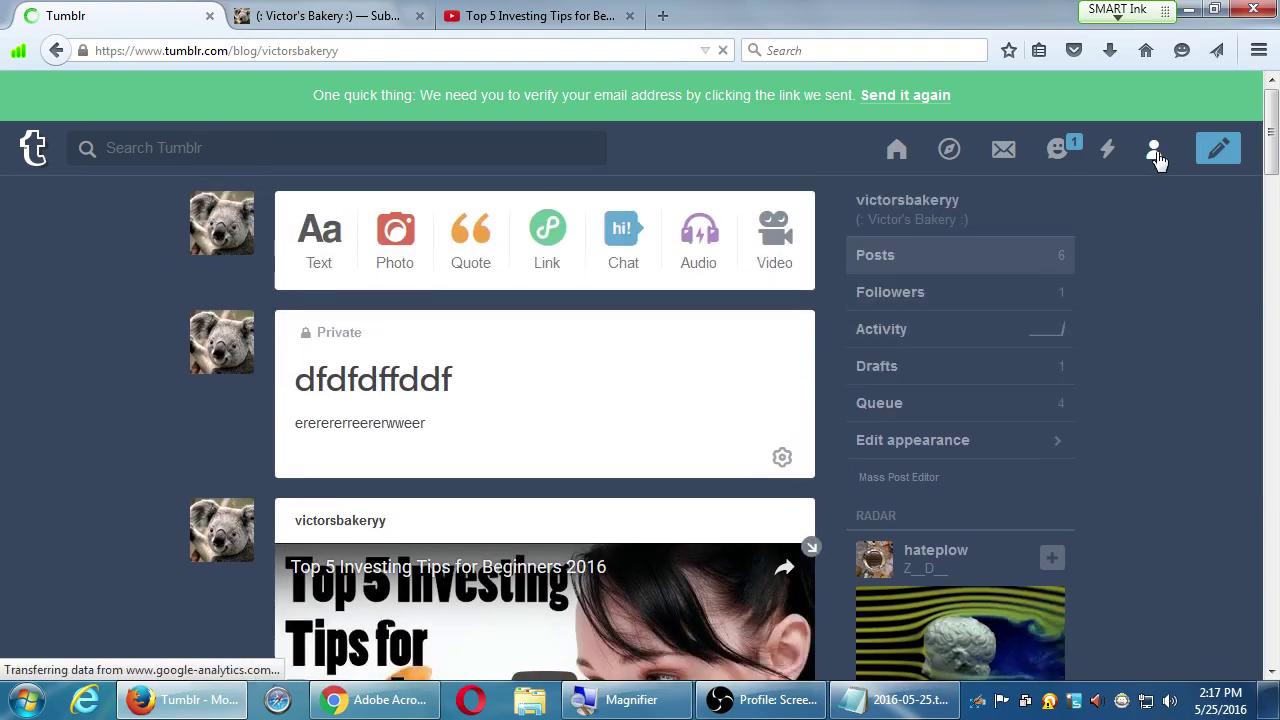
- Open the victorsbakeryy queue and review the scheduled "retrtertrt" post together with the queued posts below it
left_click(1155, 152)
left_click(1148, 560)
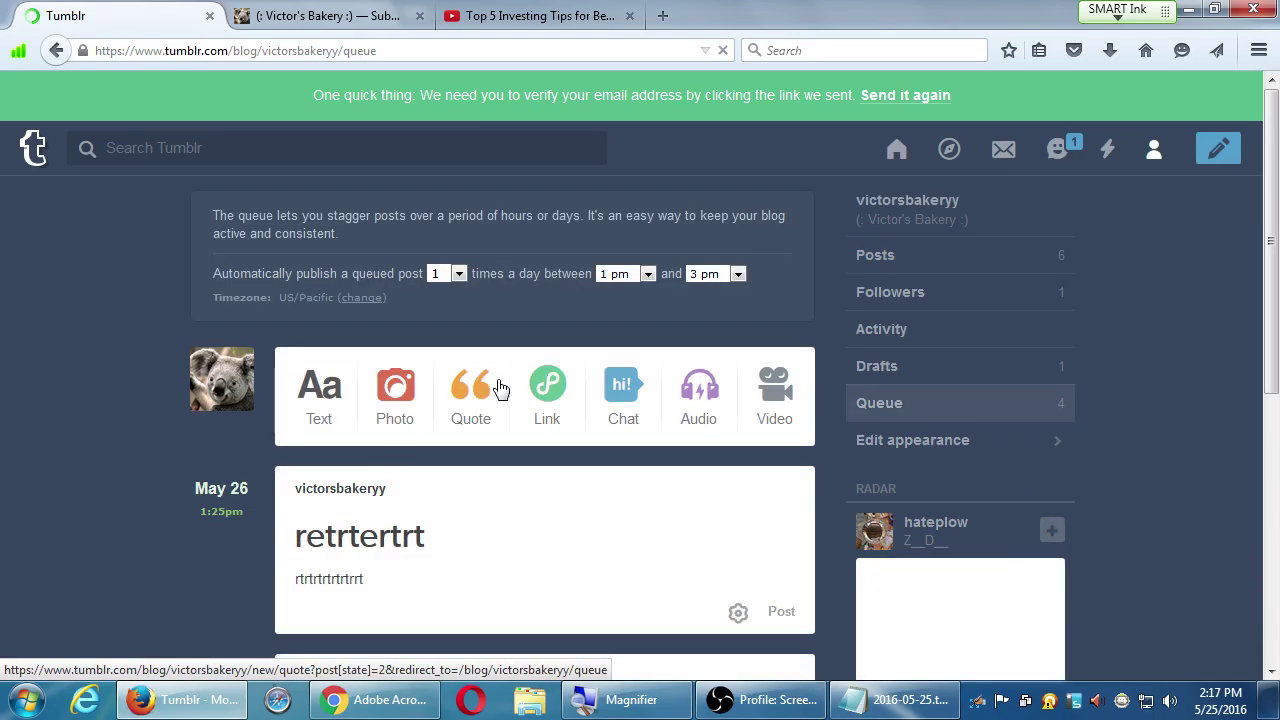
scroll(74, 425, "down", 4)
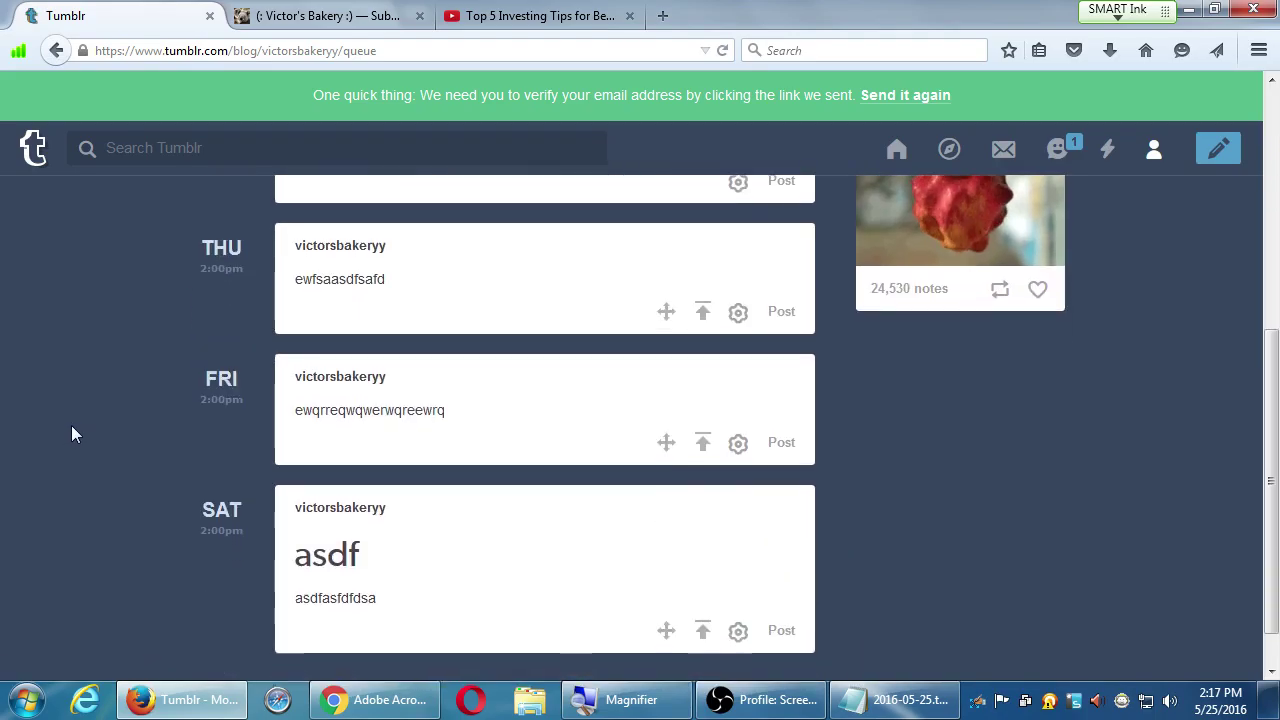
scroll(71, 427, "down", 1)
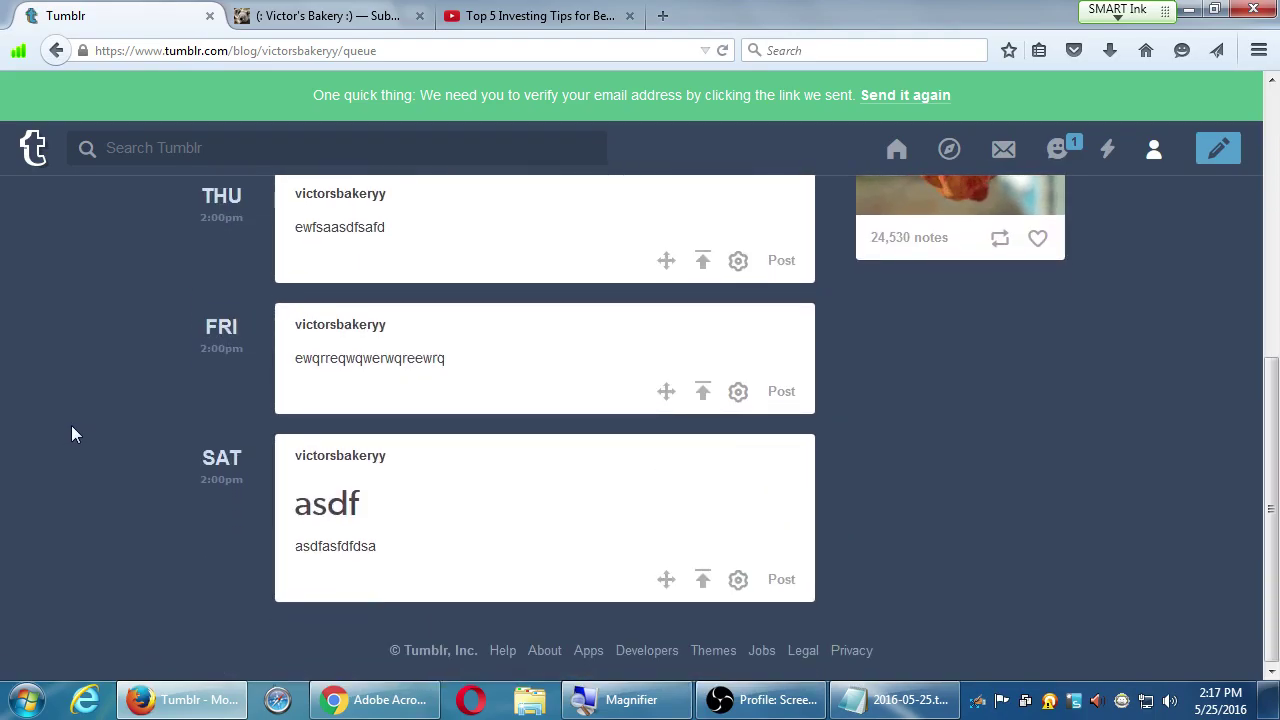
scroll(71, 425, "up", 3)
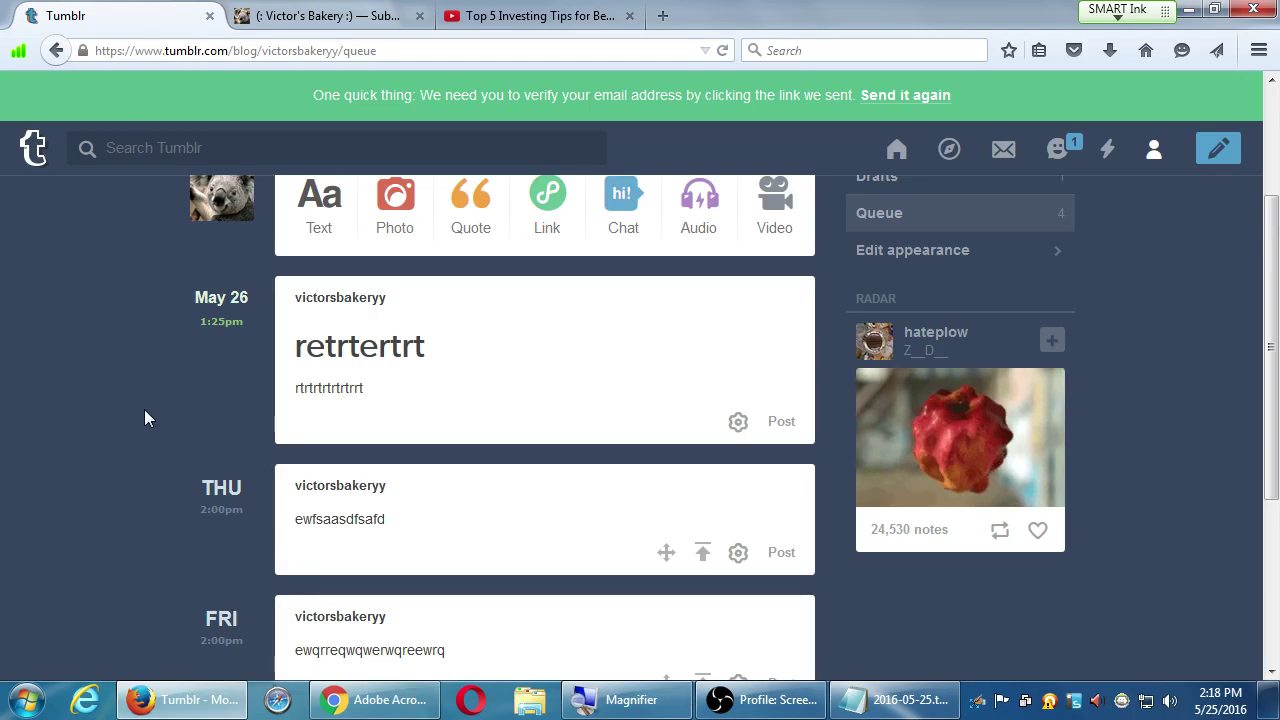
- Start a blank text post from the queue page, view its publishing options, and close it without posting
left_click(1167, 157)
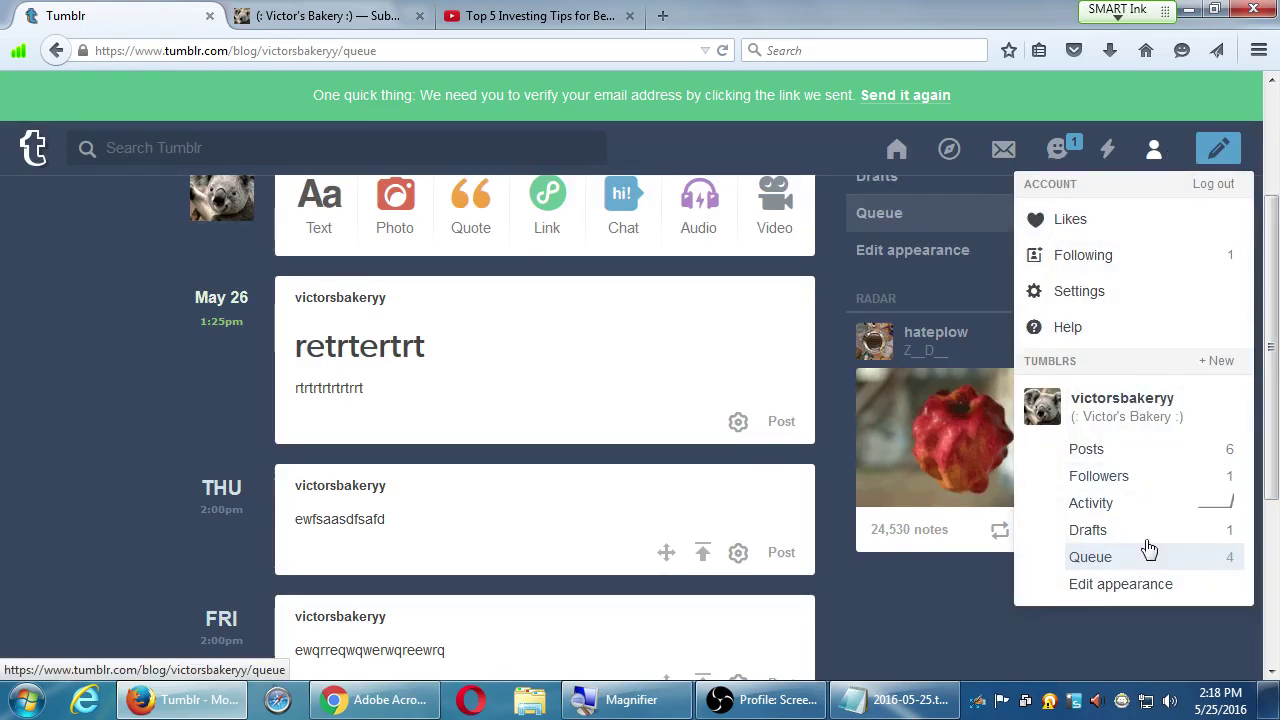
left_click(900, 162)
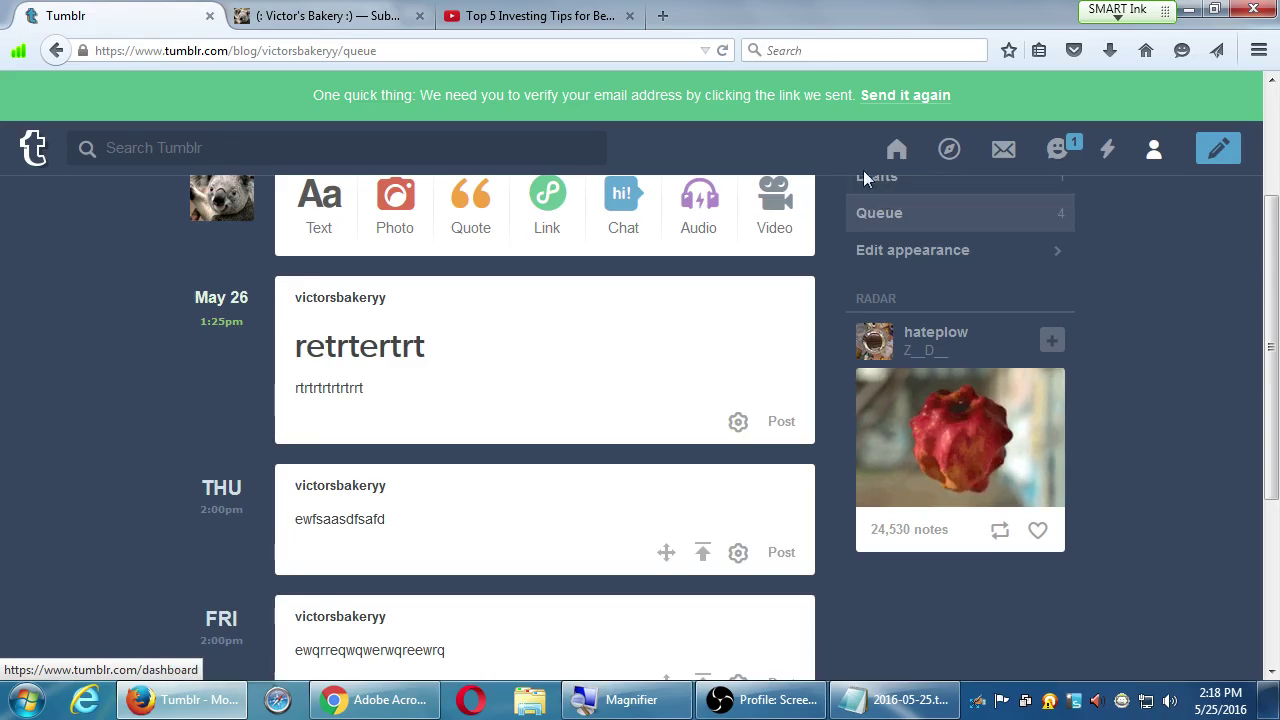
left_click(320, 200)
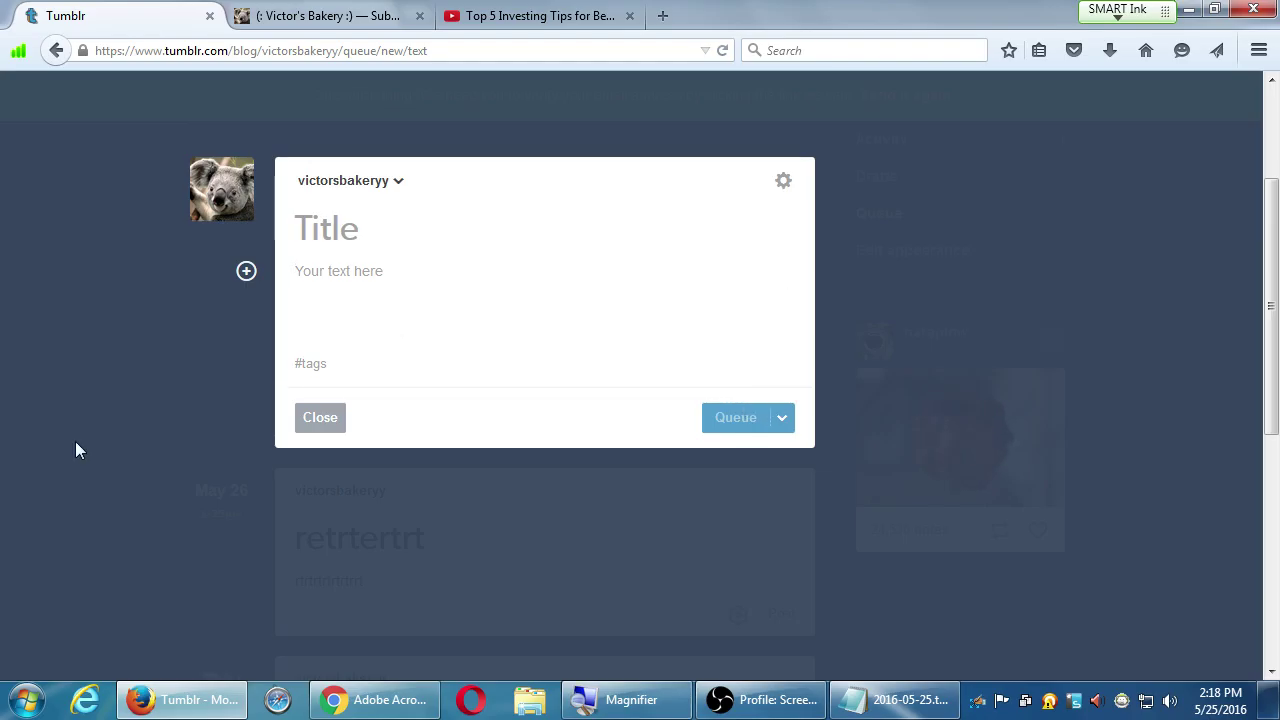
left_click(788, 419)
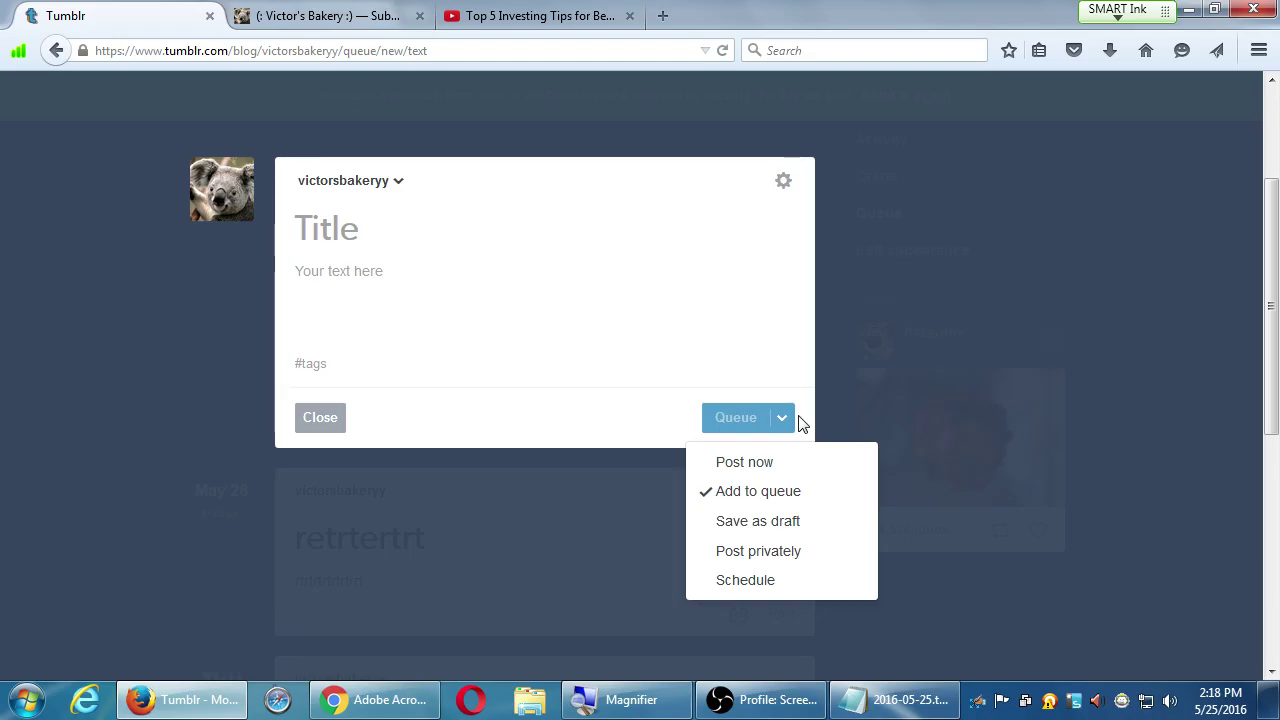
left_click(1068, 304)
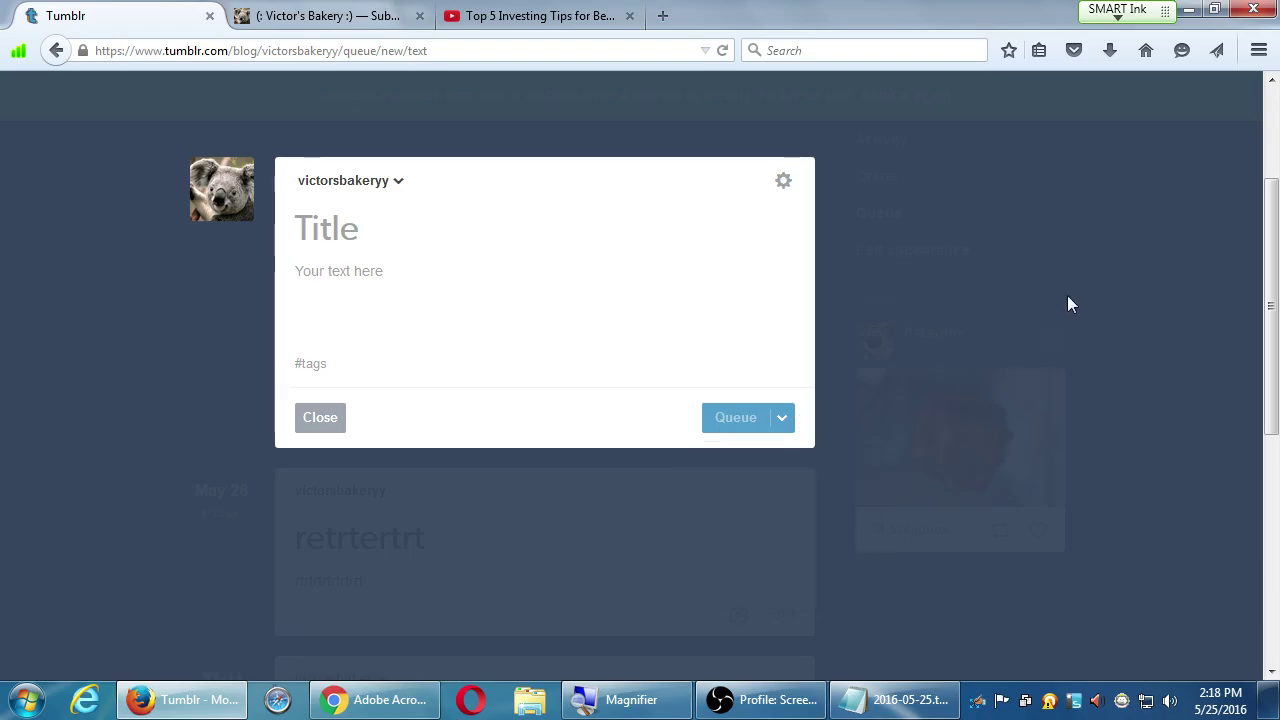
left_click(14, 357)
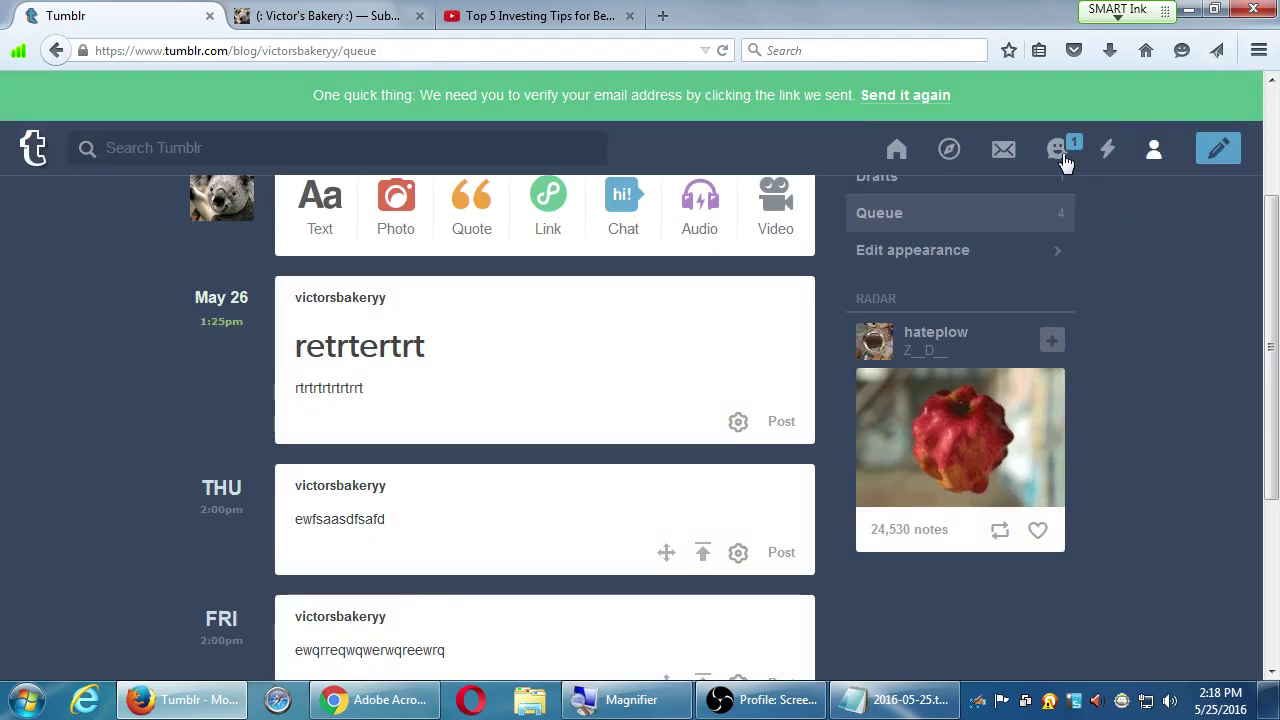
- View a chat conversation from the messaging list, close it, and return to the start of the queue page
left_click(1066, 155)
left_click(1080, 248)
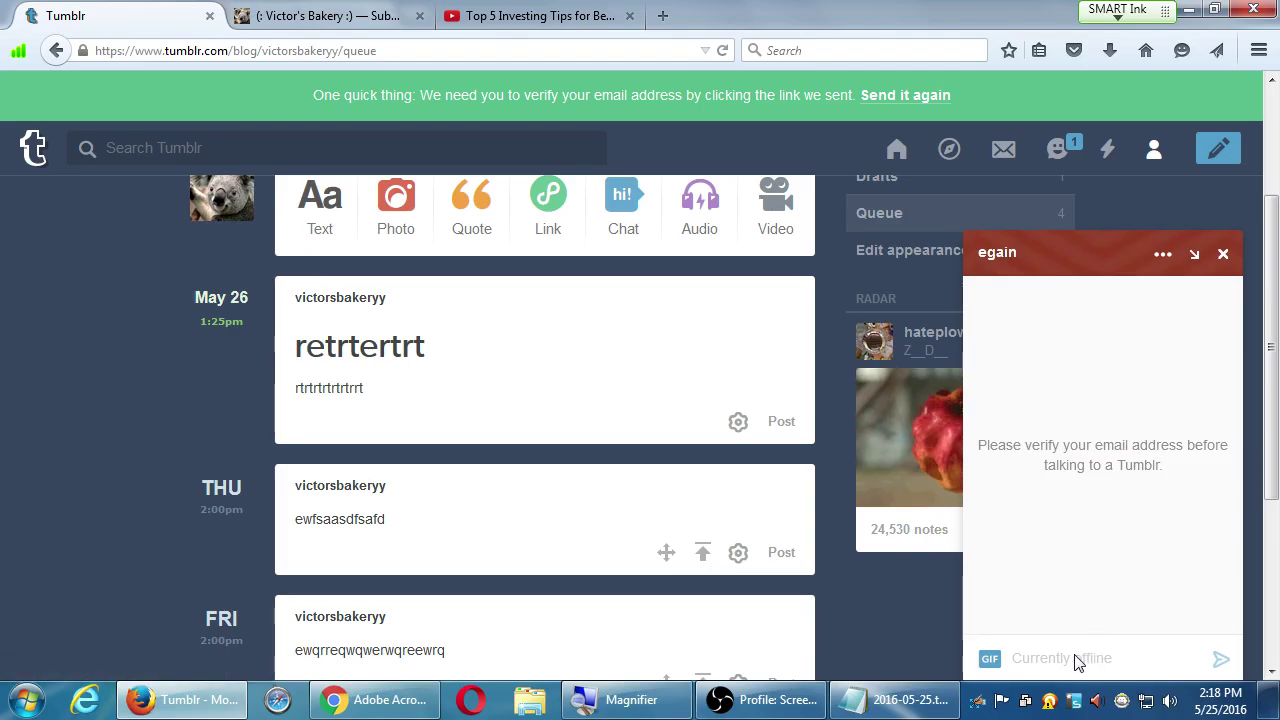
left_click(1222, 254)
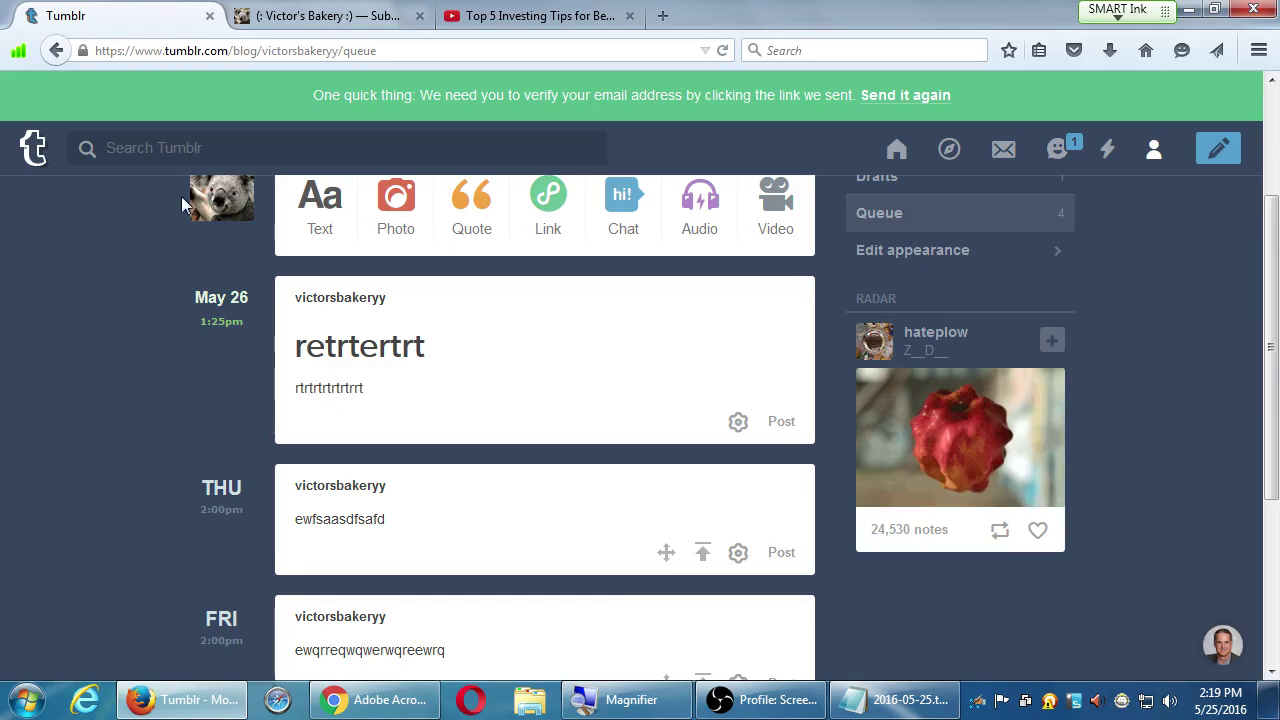
scroll(159, 283, "up", 3)
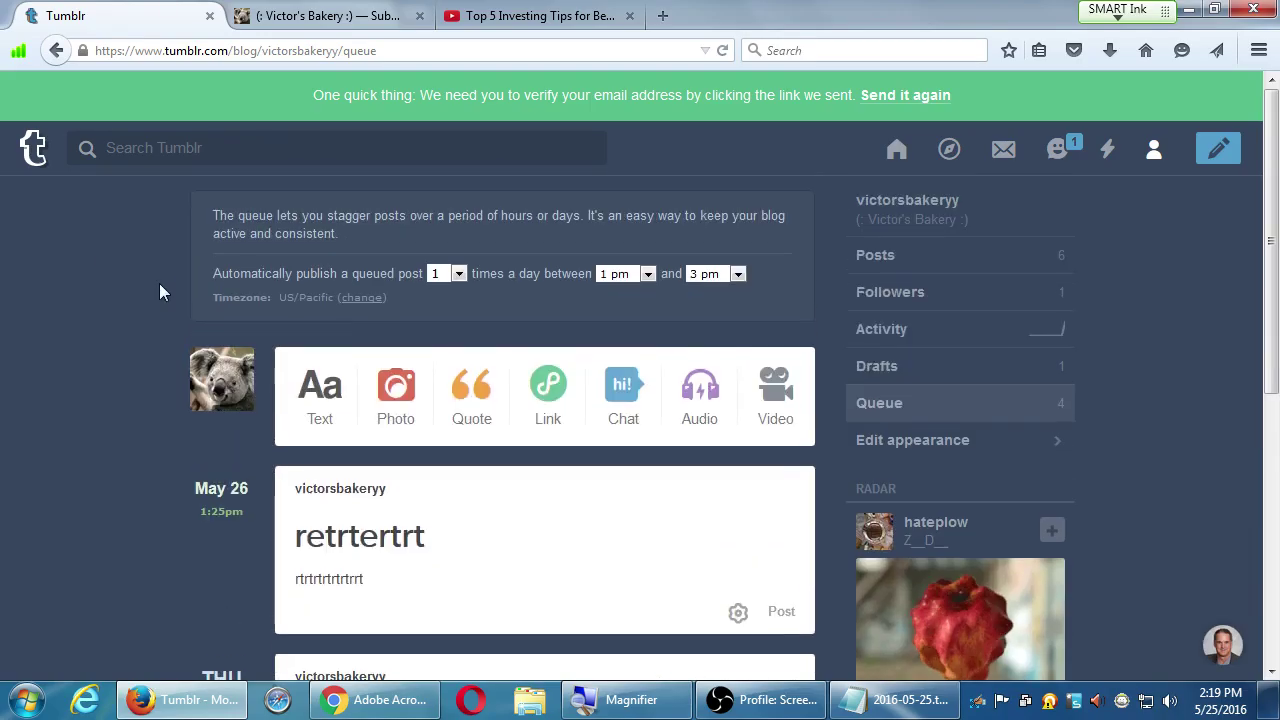
- From the dashboard, compose a new text post titled "rert" with the body "rerttr"
left_click(897, 152)
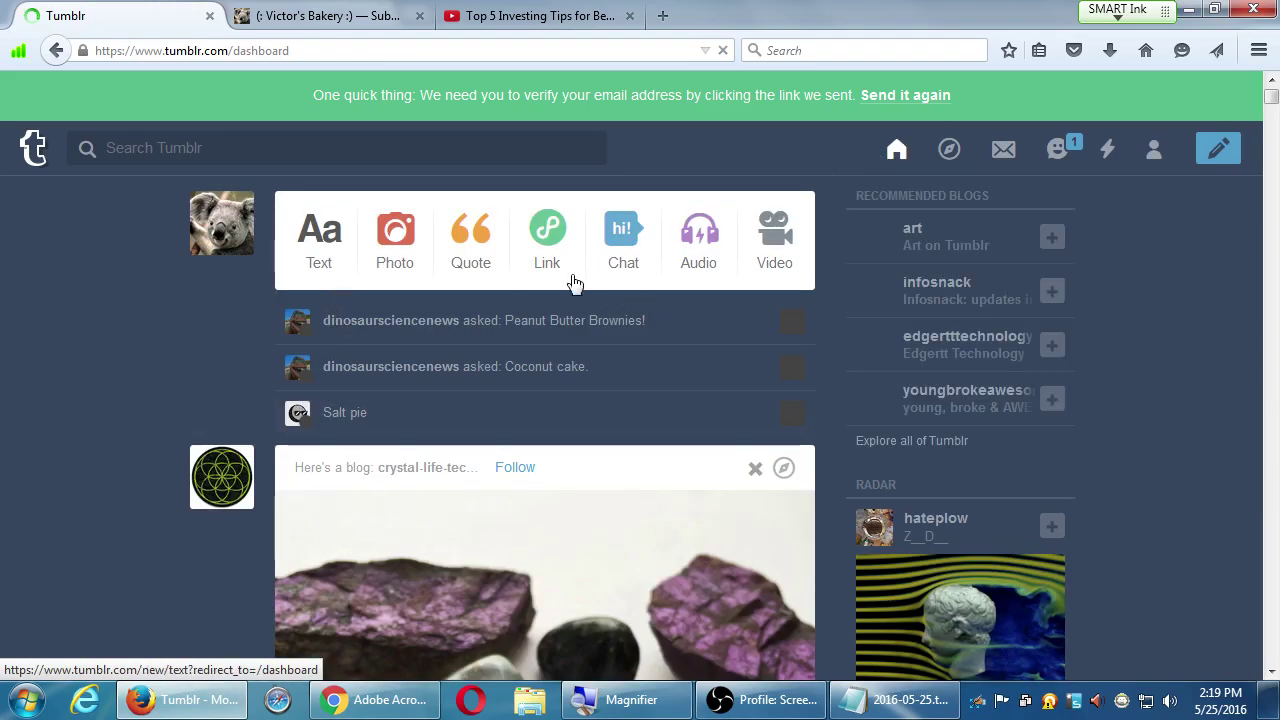
left_click(320, 245)
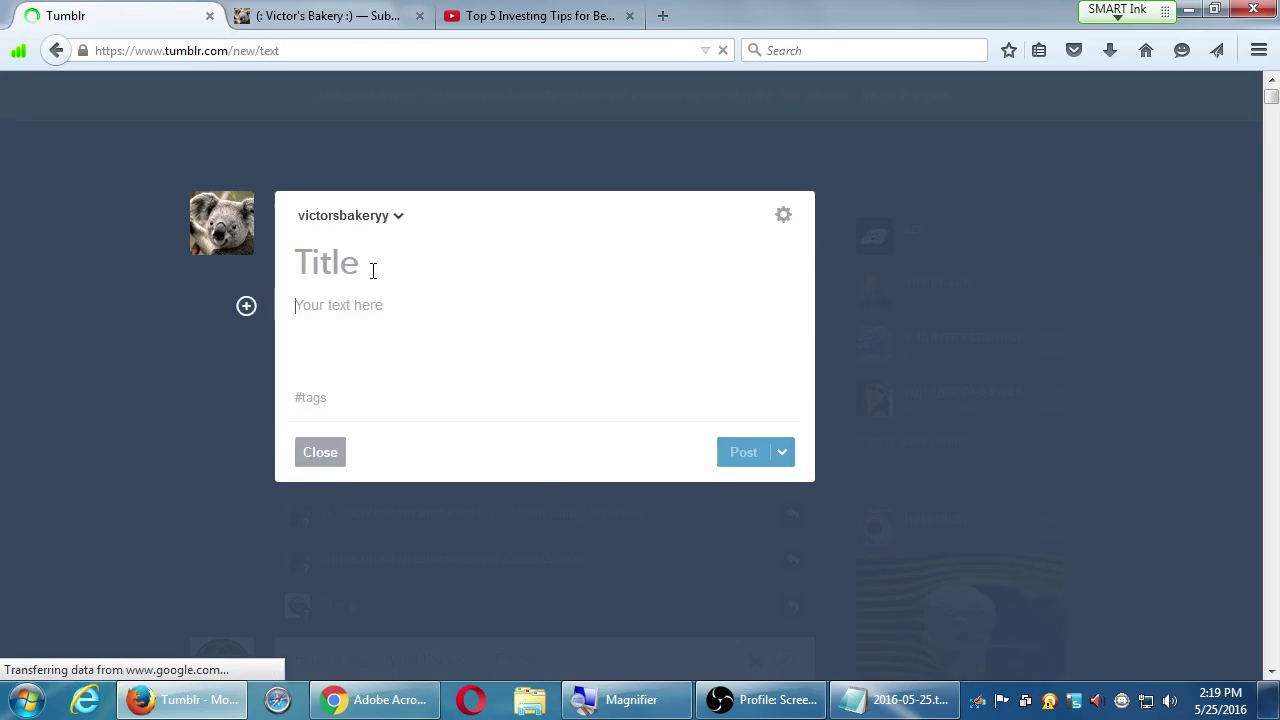
type("rert")
left_click(377, 308)
type("rerttr")
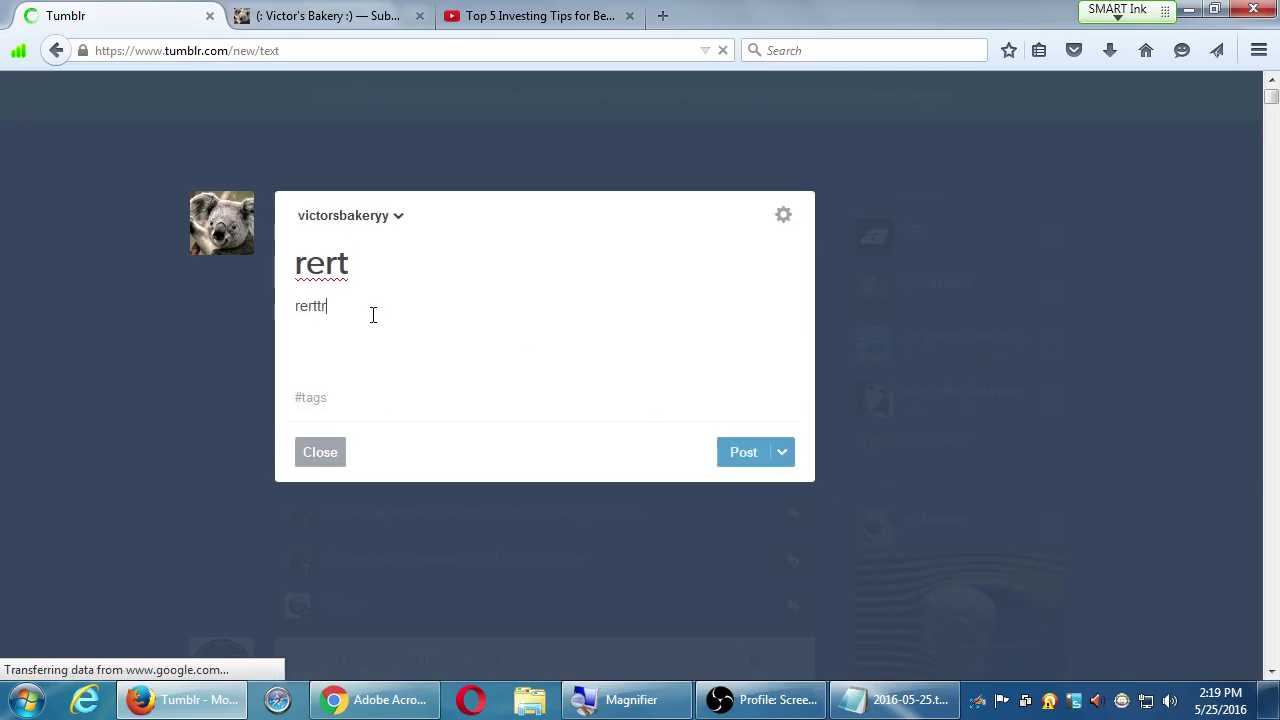
- View the "rert" post's settings for custom URL, content source, post date and text editor, and discard the post
left_click(782, 218)
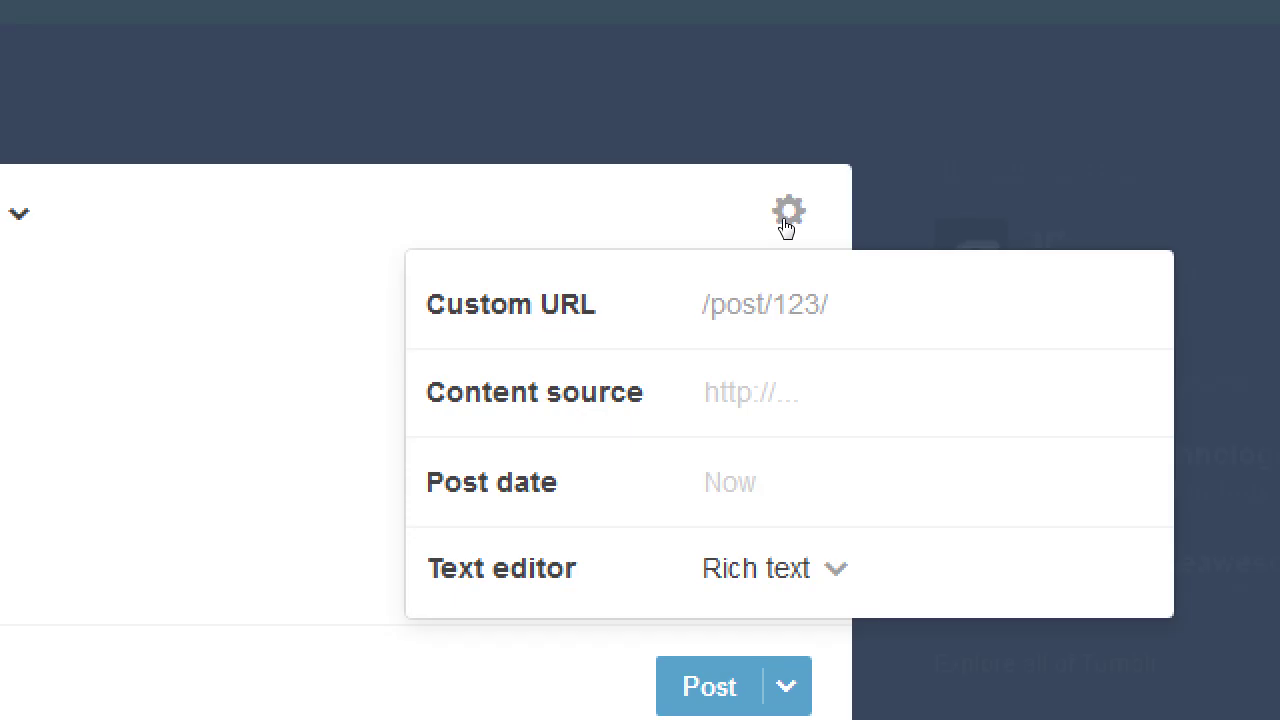
left_click(786, 225)
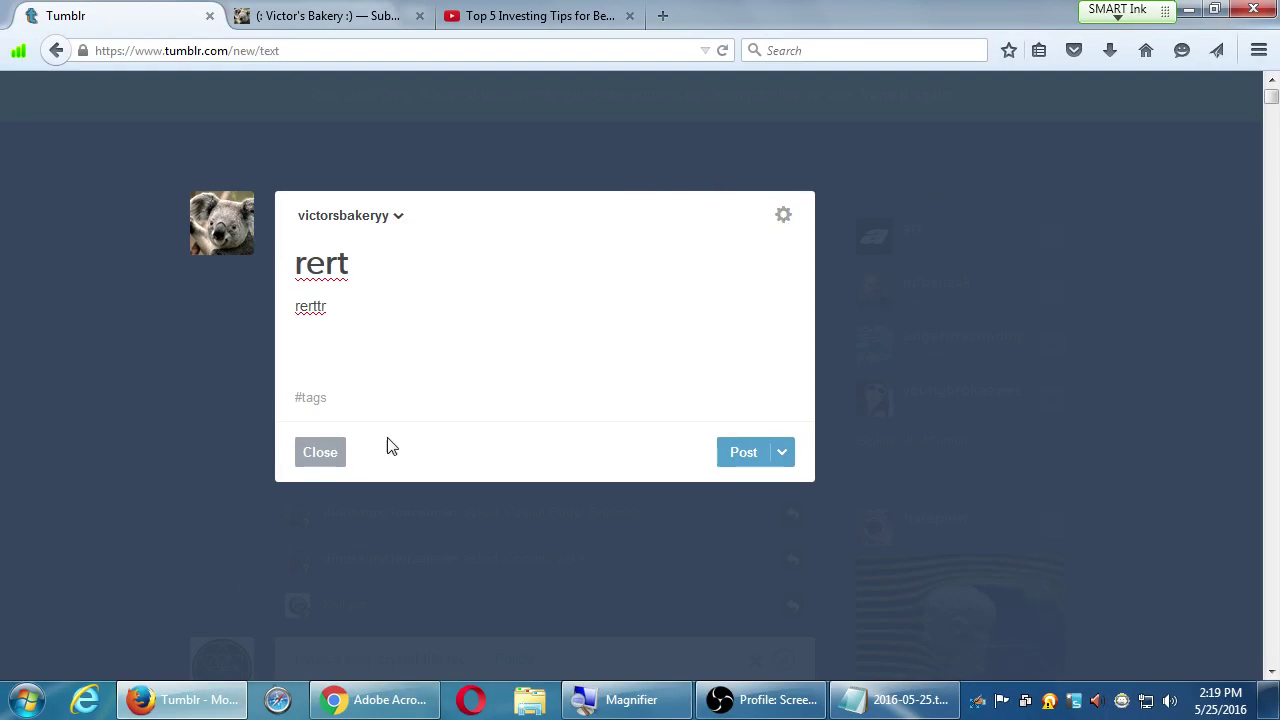
left_click(322, 452)
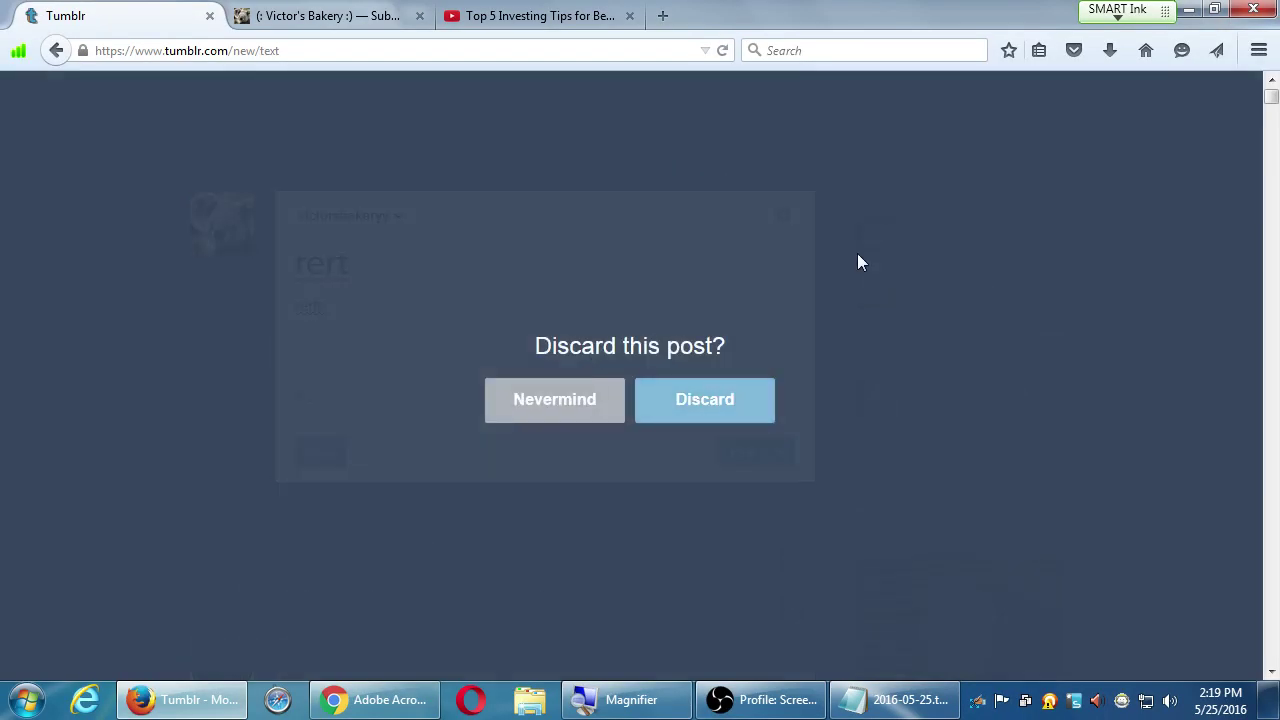
left_click(701, 398)
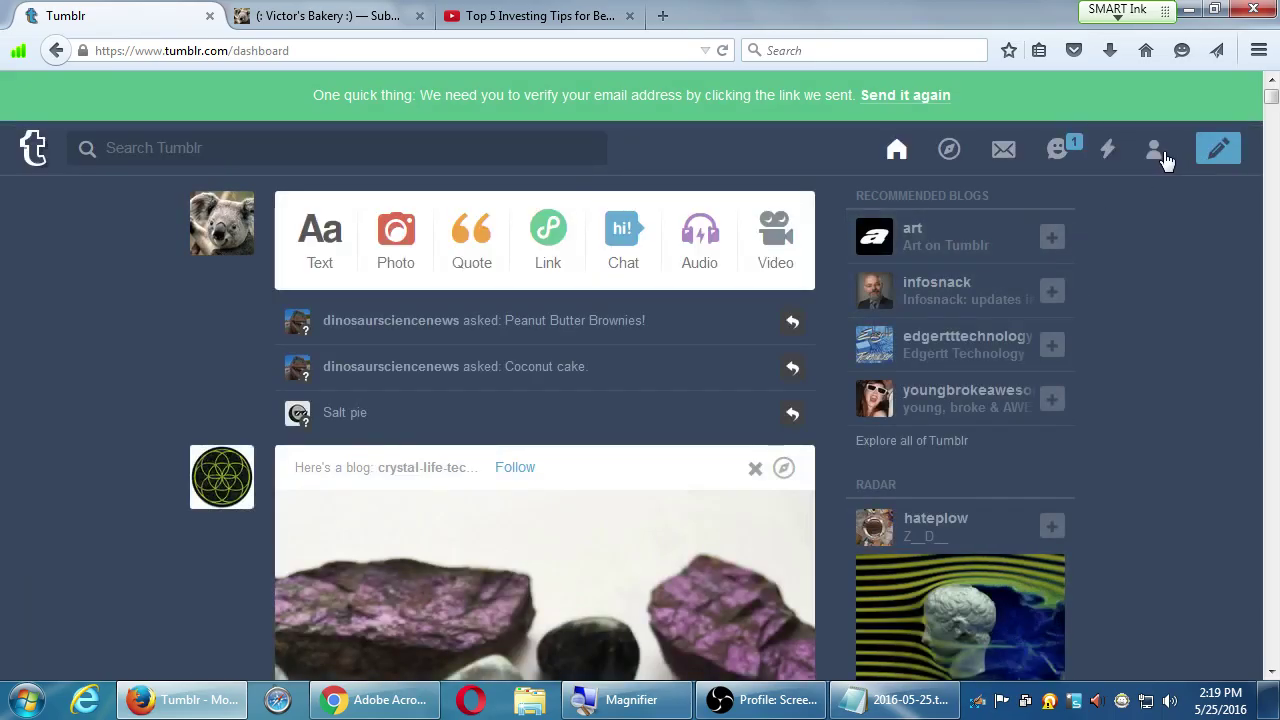
- Look through the victorsbakeryy published posts down to the desert butte photo post
left_click(1163, 156)
left_click(1140, 462)
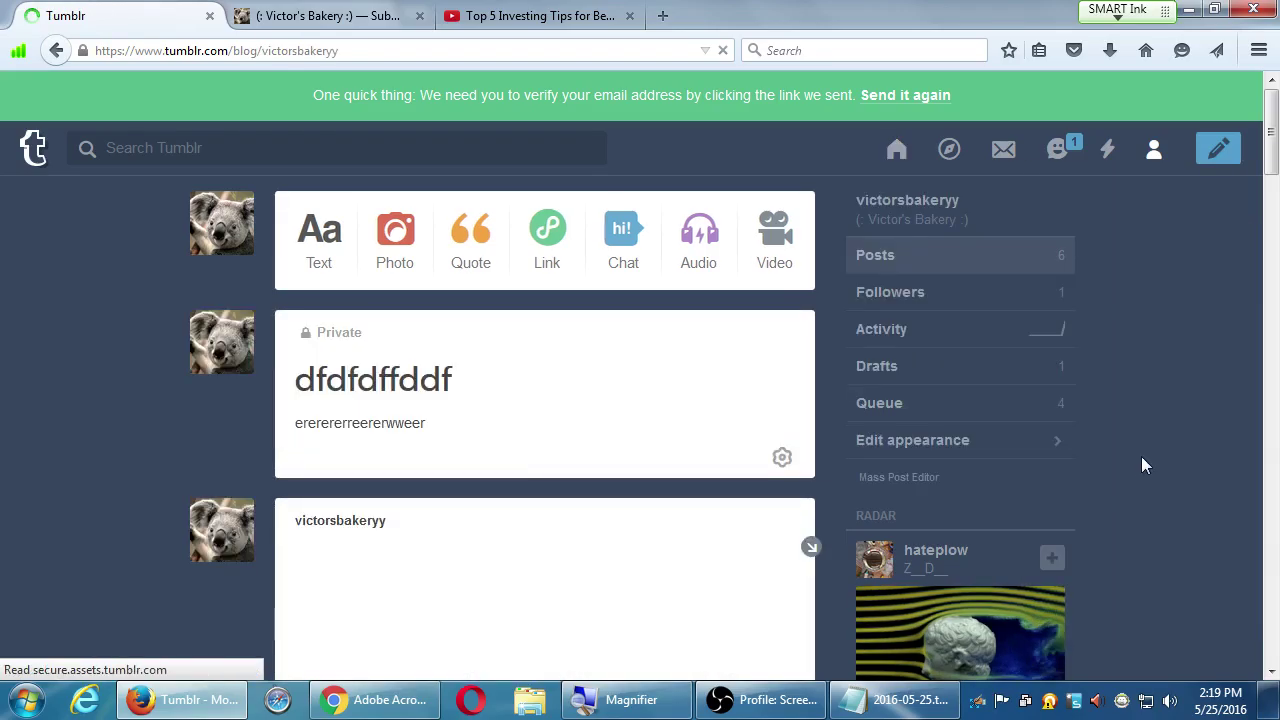
scroll(1144, 460, "down", 2)
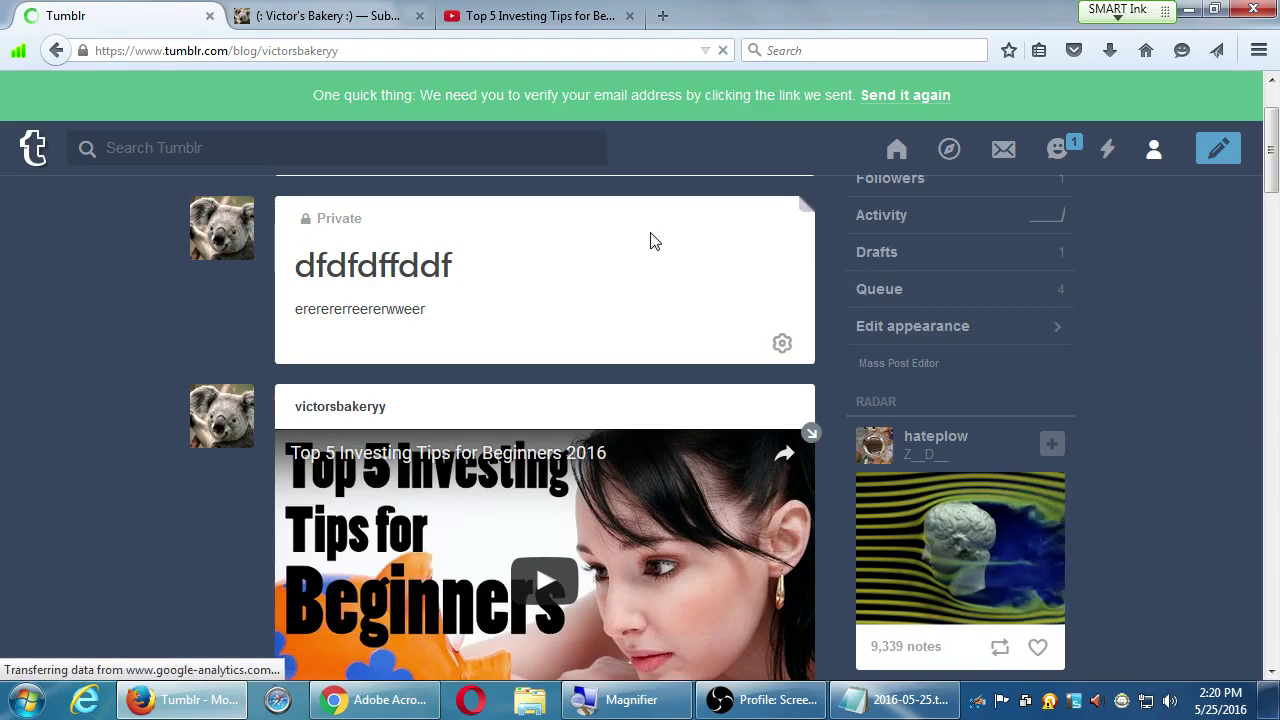
scroll(402, 455, "down", 2)
scroll(400, 456, "down", 10)
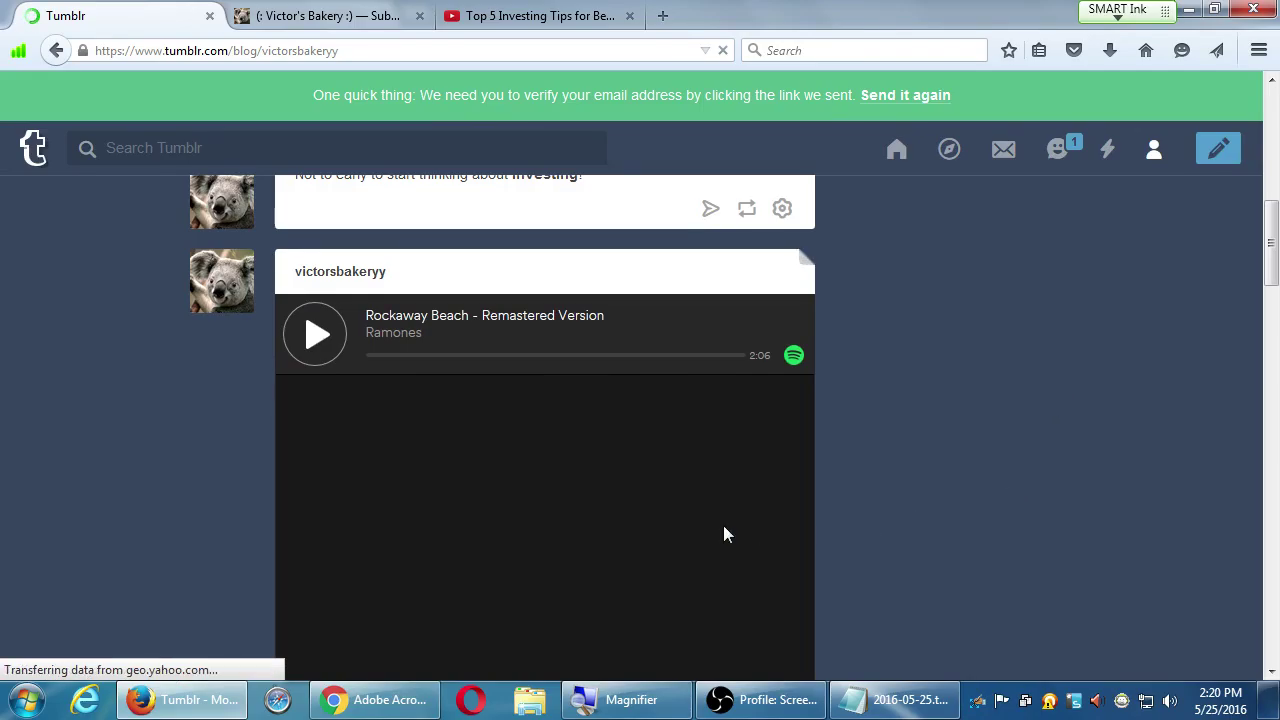
scroll(992, 475, "down", 8)
scroll(990, 481, "down", 6)
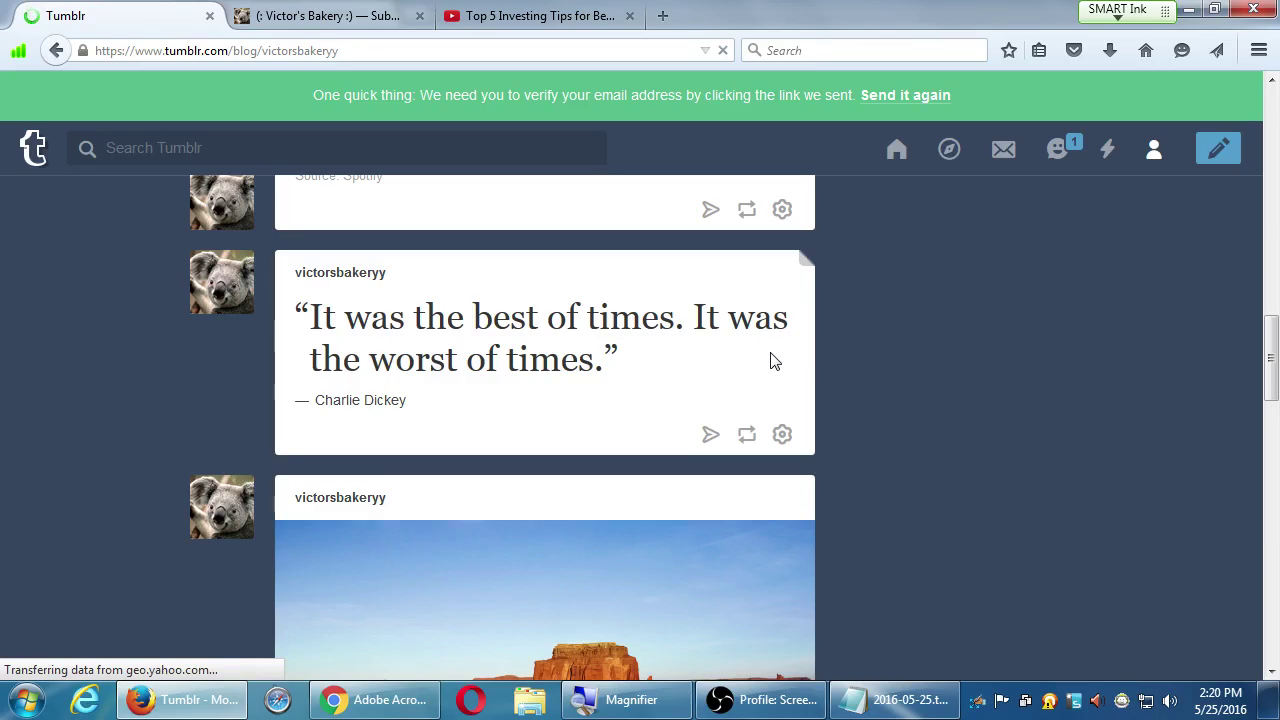
scroll(775, 360, "down", 5)
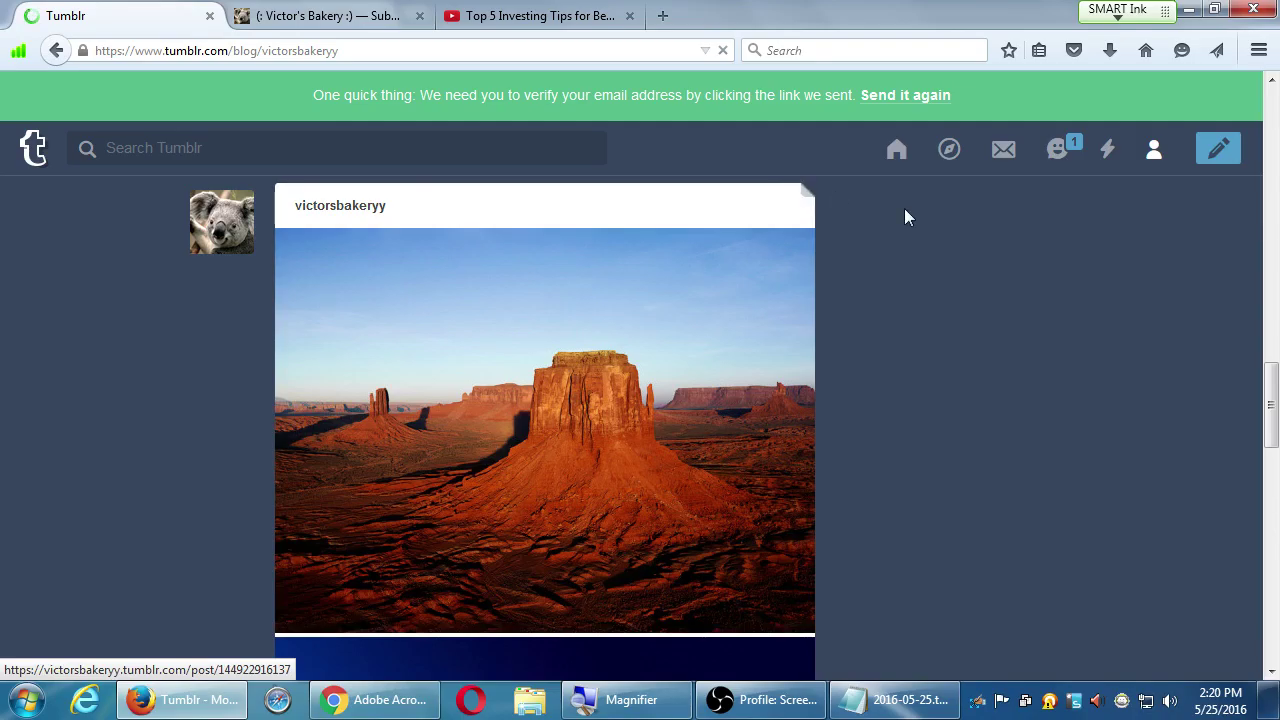
- View the desert photo post on its own blog page and highlight the page's web address
left_click(805, 197)
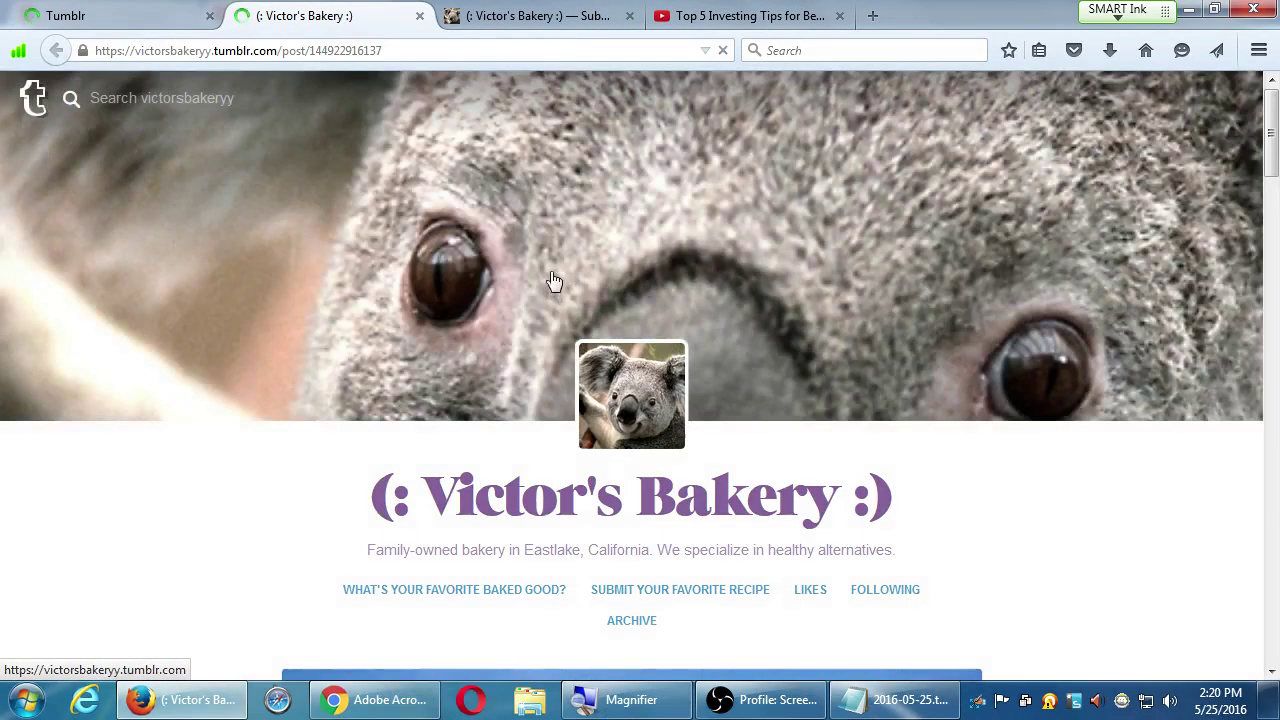
scroll(618, 505, "down", 3)
scroll(620, 505, "down", 1)
scroll(621, 505, "up", 4)
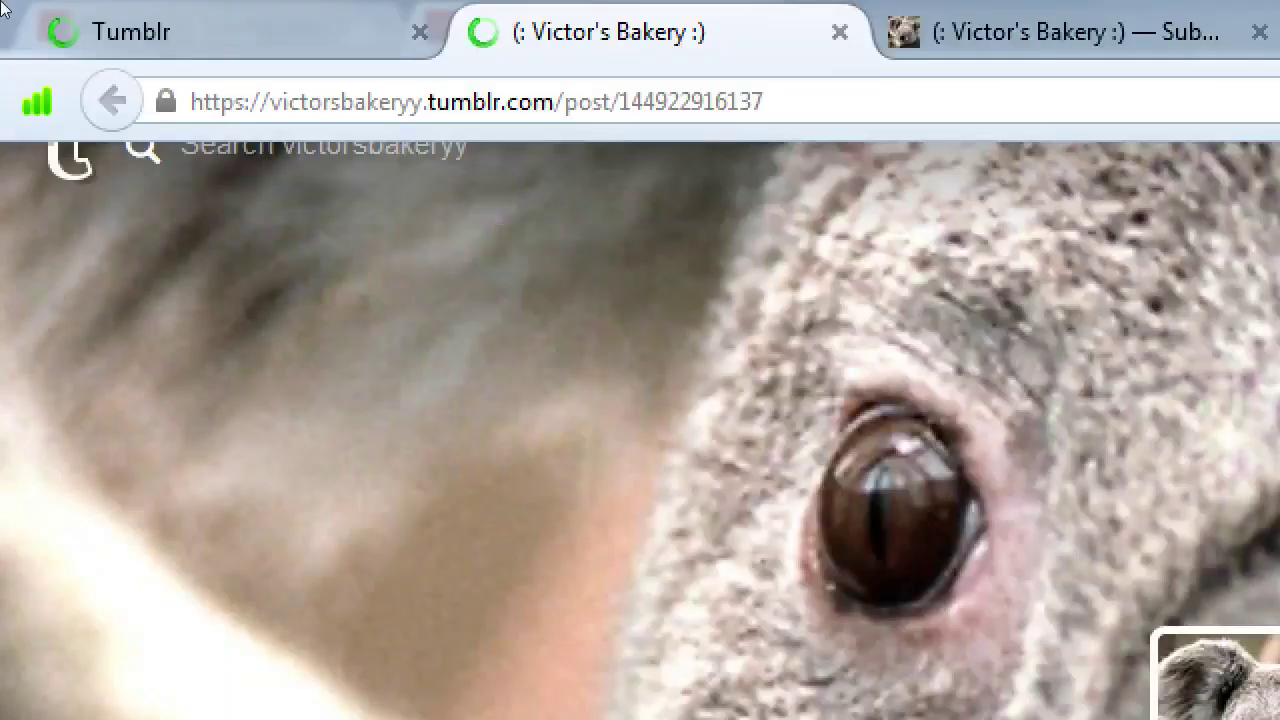
left_click(176, 50)
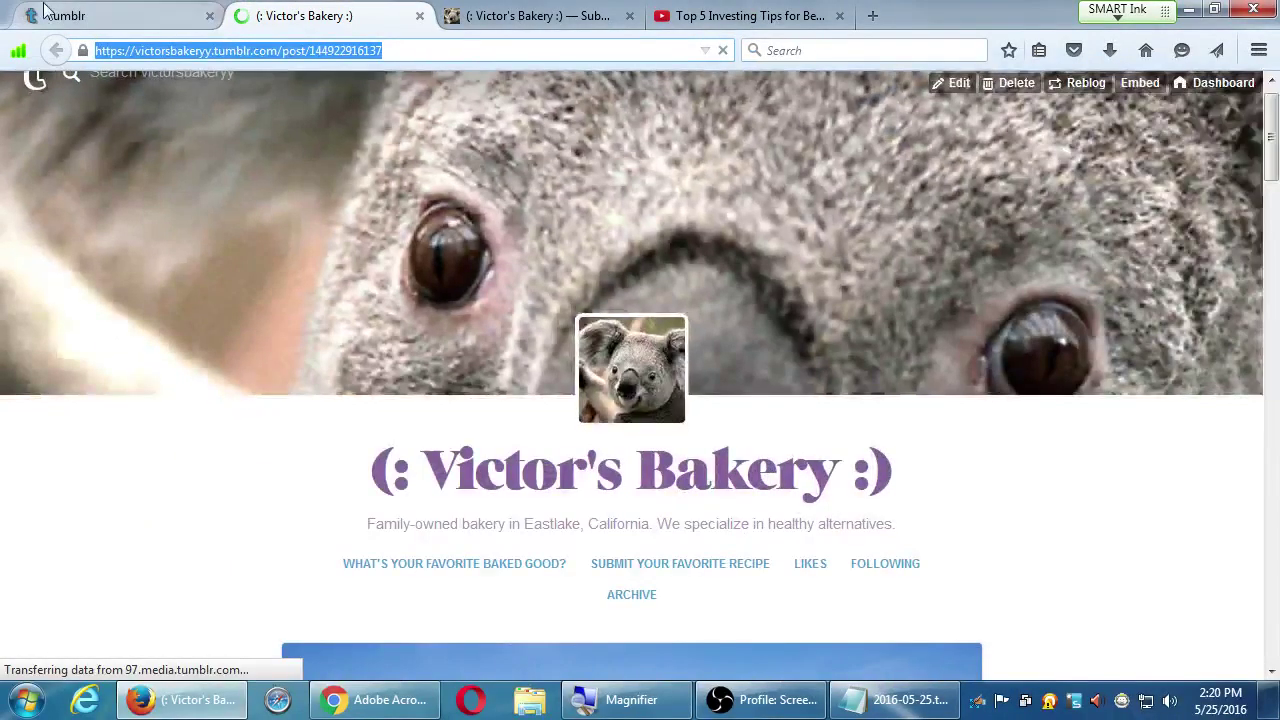
- Return to the Tumblr dashboard, start a new text post and set its custom URL ending to "recipe-pecan-cookies"
left_click(130, 32)
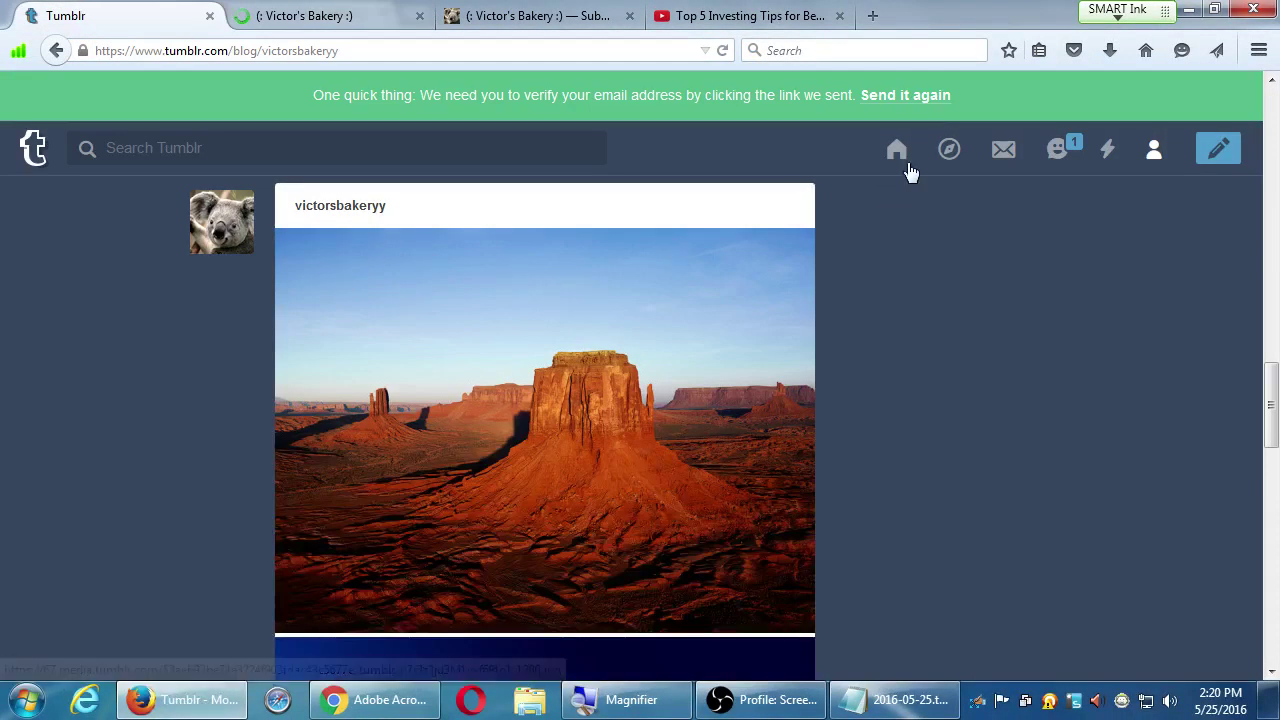
left_click(1213, 150)
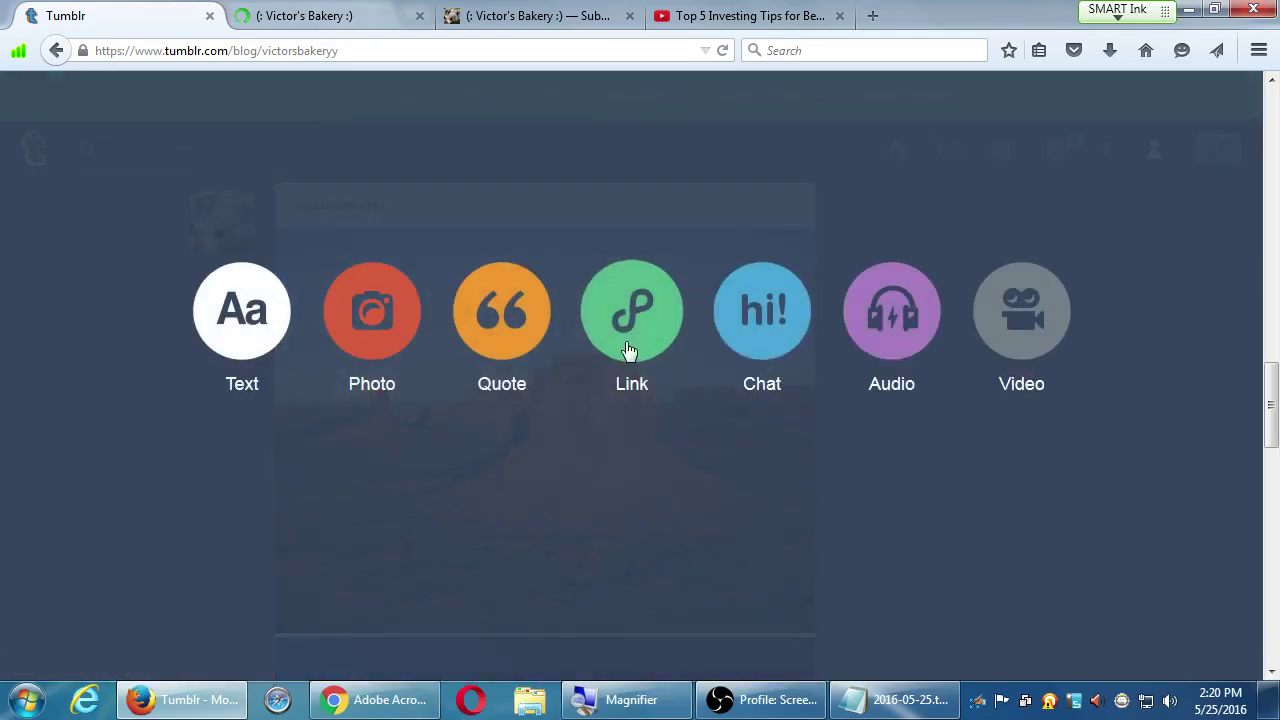
left_click(238, 343)
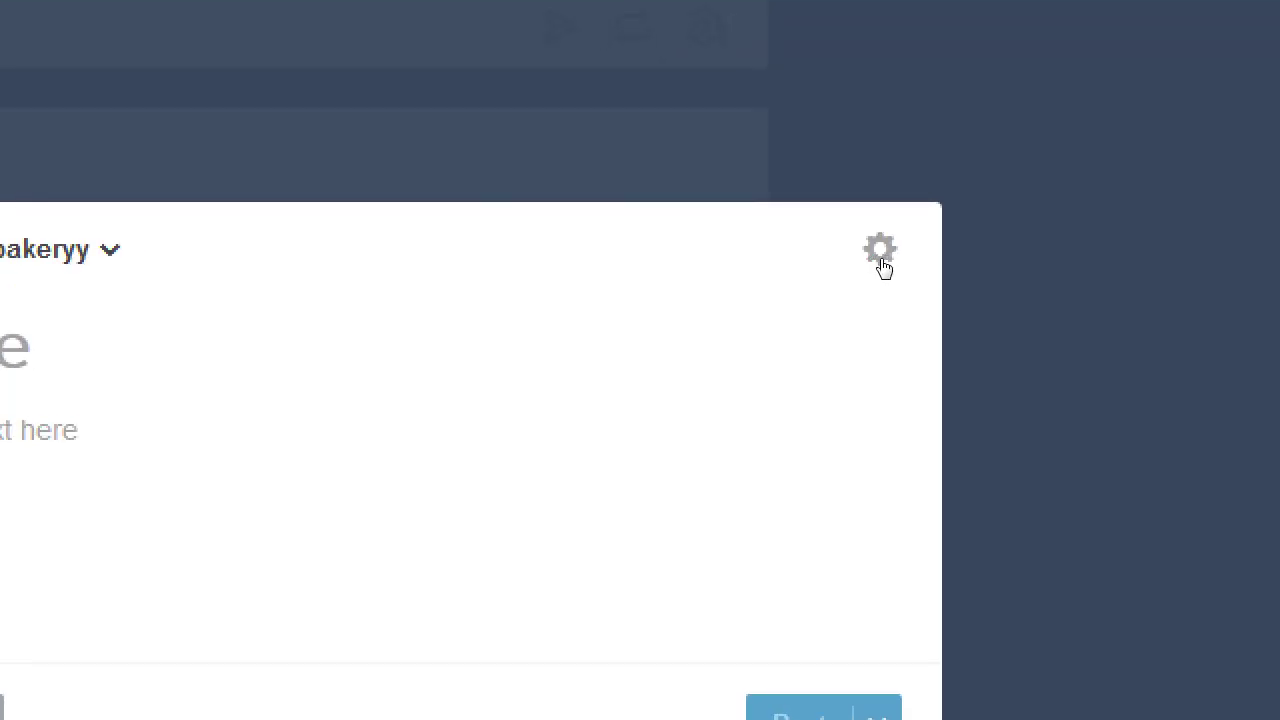
left_click(881, 256)
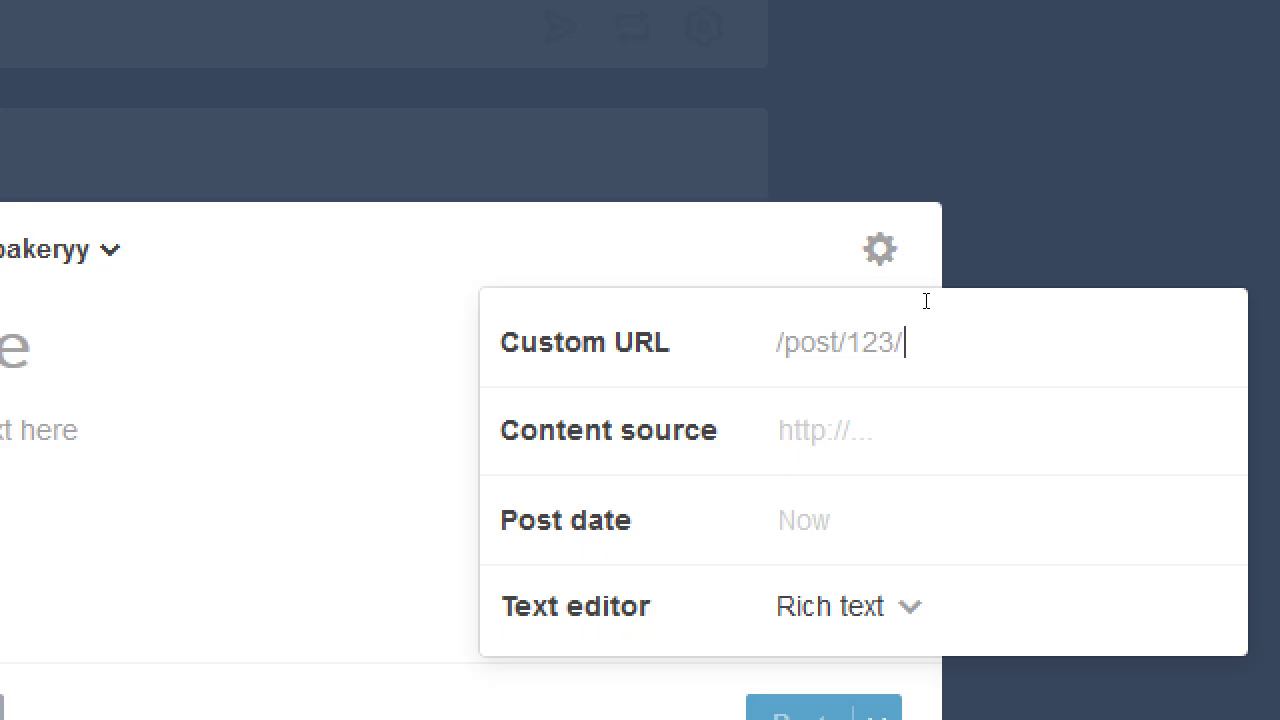
type("recipe-pecan-cookies")
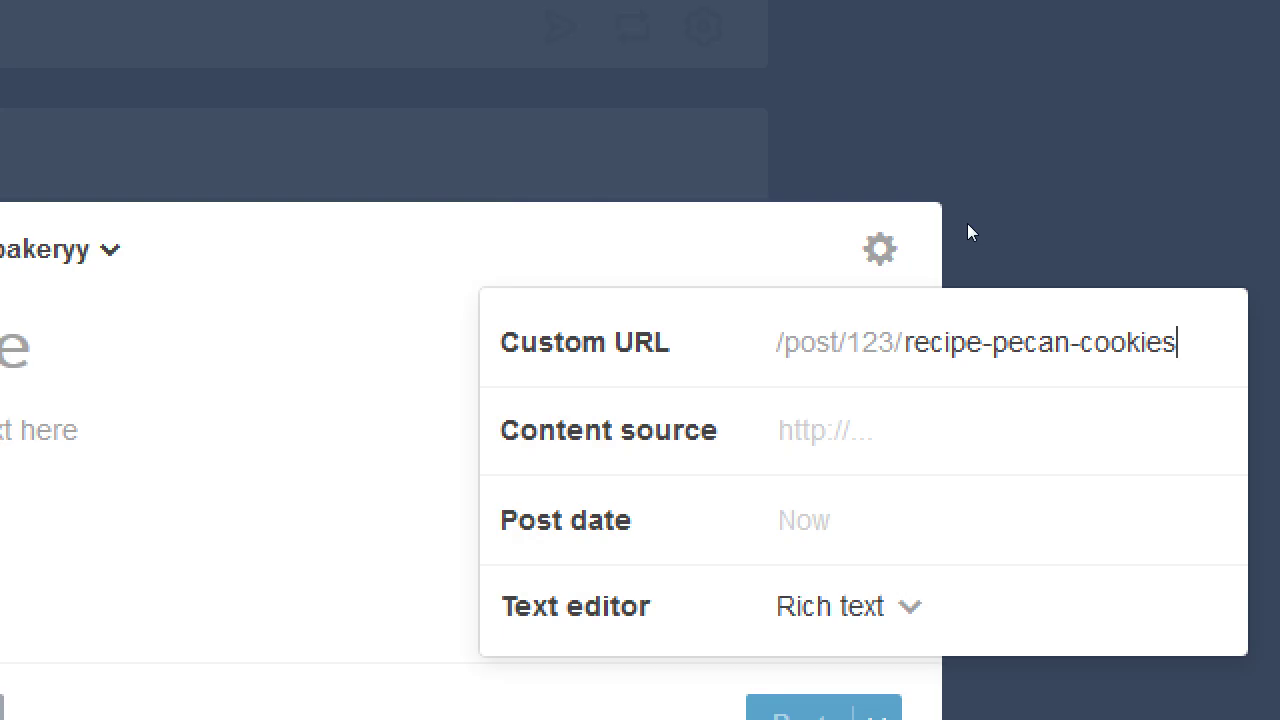
key("Tab")
key("Tab")
key("shift+Tab")
type("http://vmcampos.com/blog")
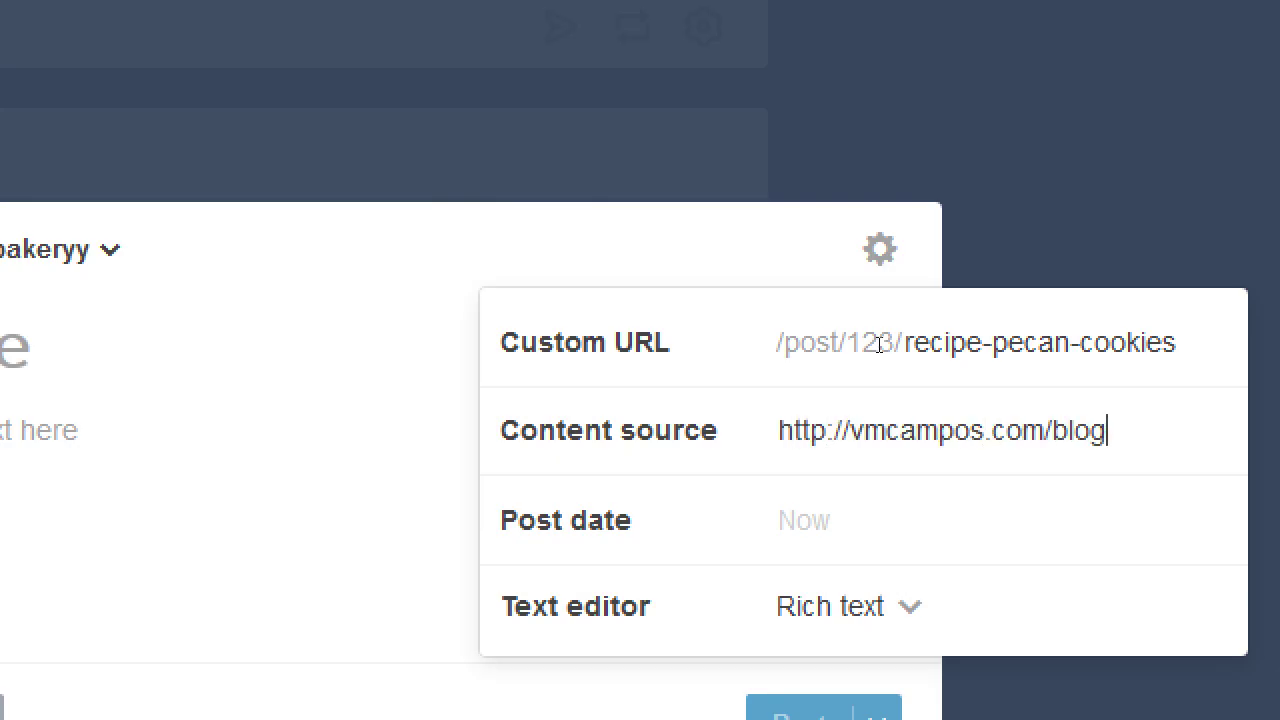
type("/comic-con-bingo")
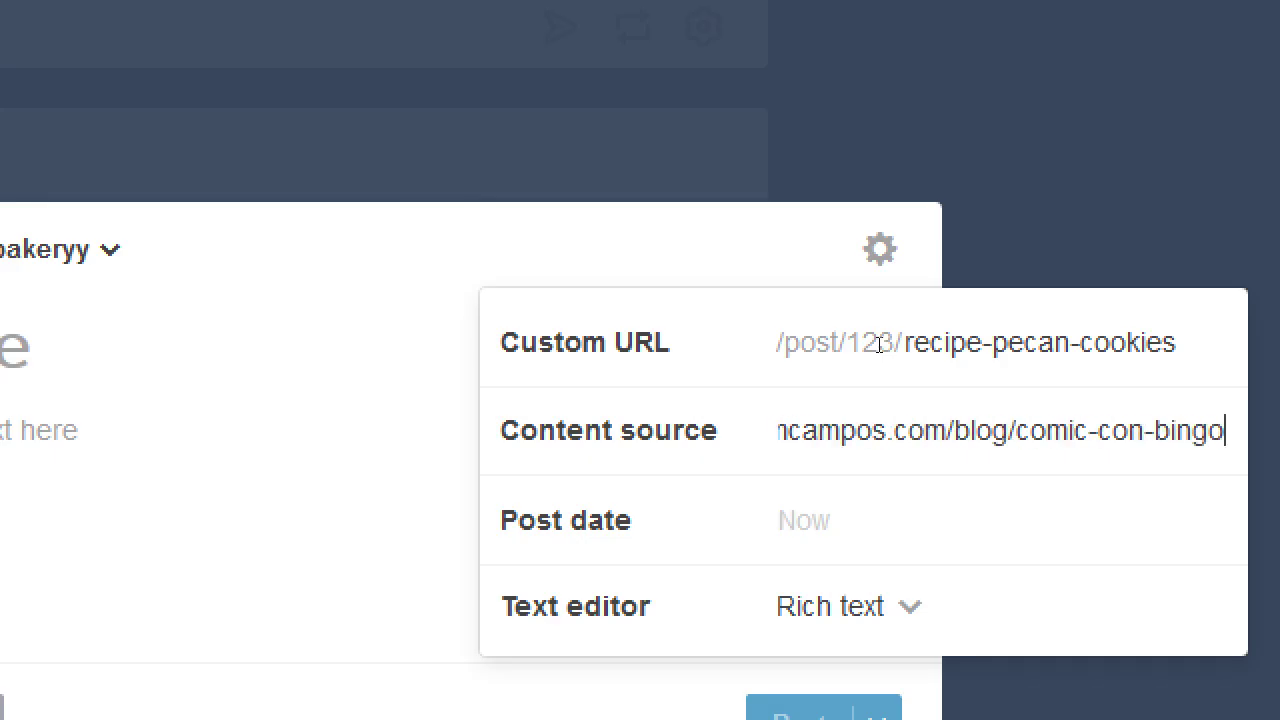
key("Tab")
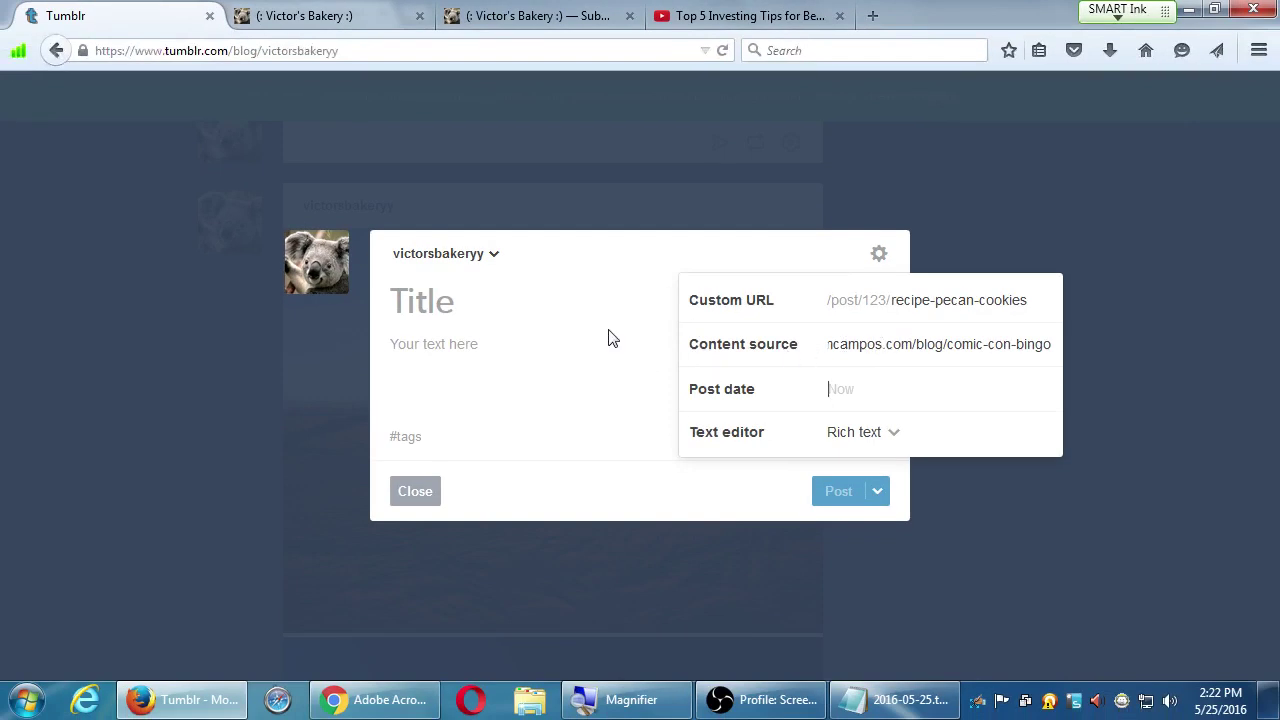
- Title the text post "dfafdf", fill its body with placeholder text and publish it
left_click(288, 363)
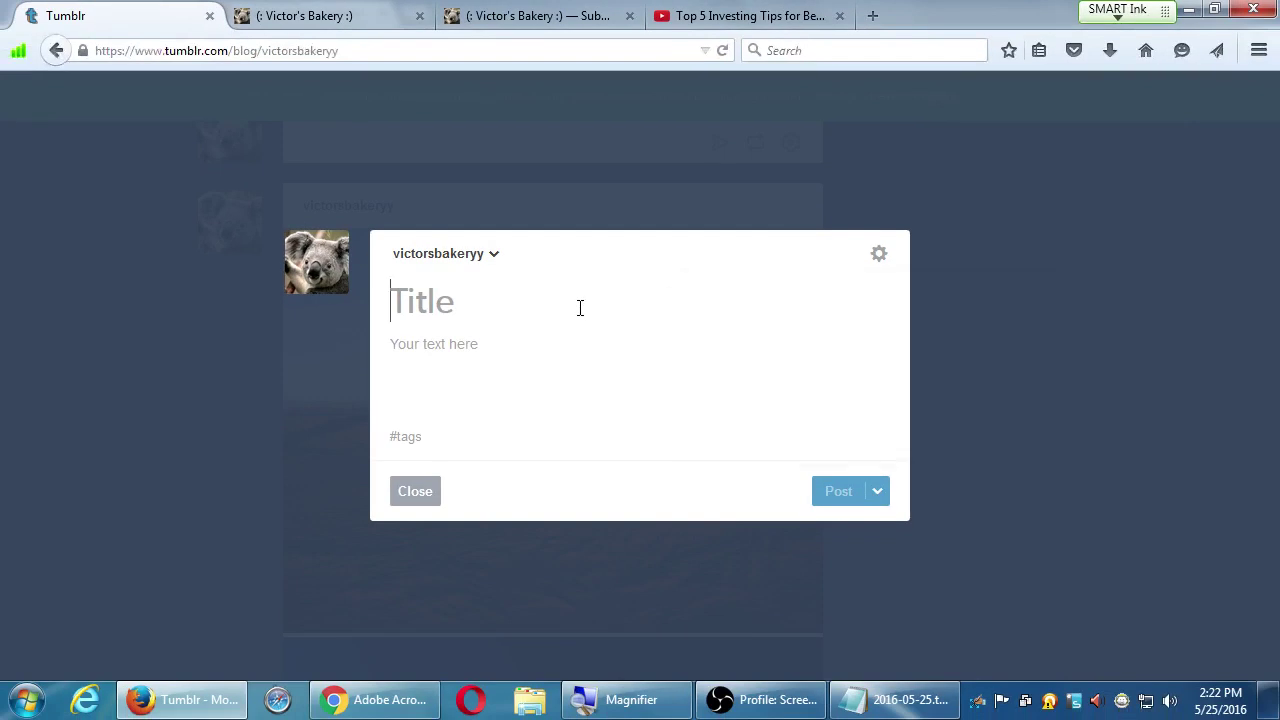
type("dfafdf")
left_click(540, 354)
type("dfdfdfdfdfddfdfdf")
left_click(833, 491)
- View the vmcampos.com page linked as the new post's source, and close that page
scroll(737, 543, "up", 5)
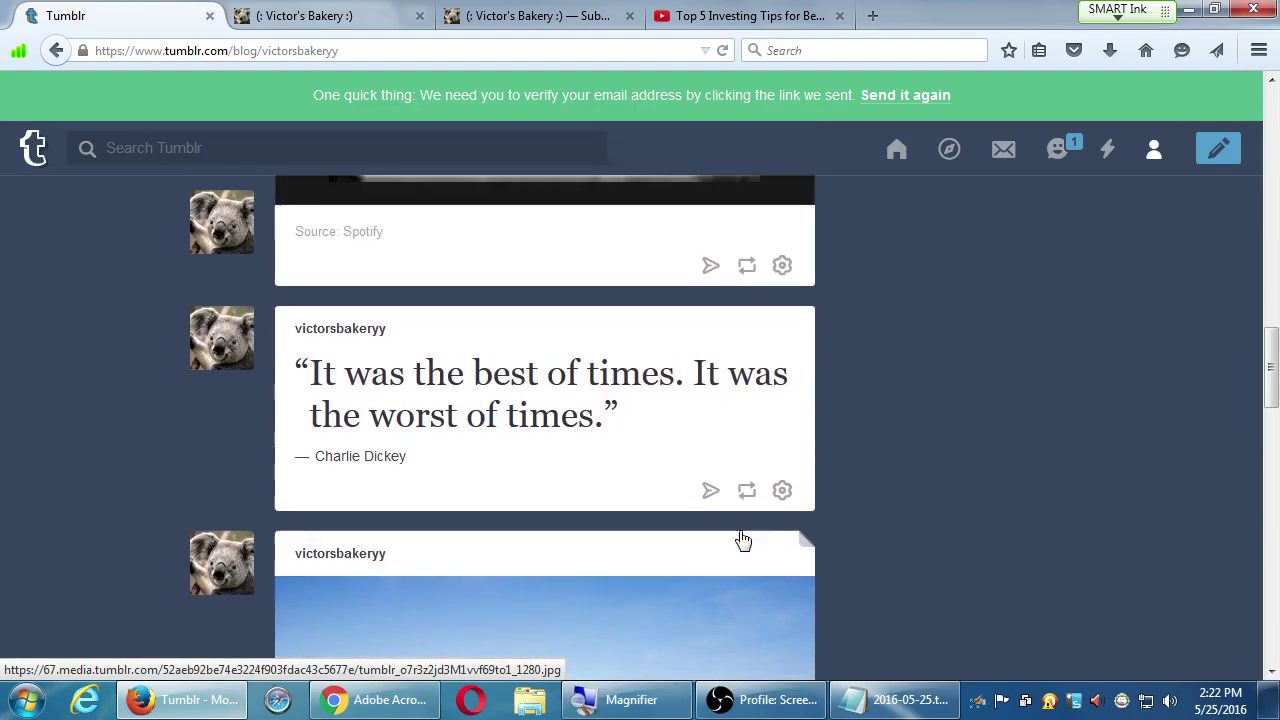
scroll(743, 540, "up", 15)
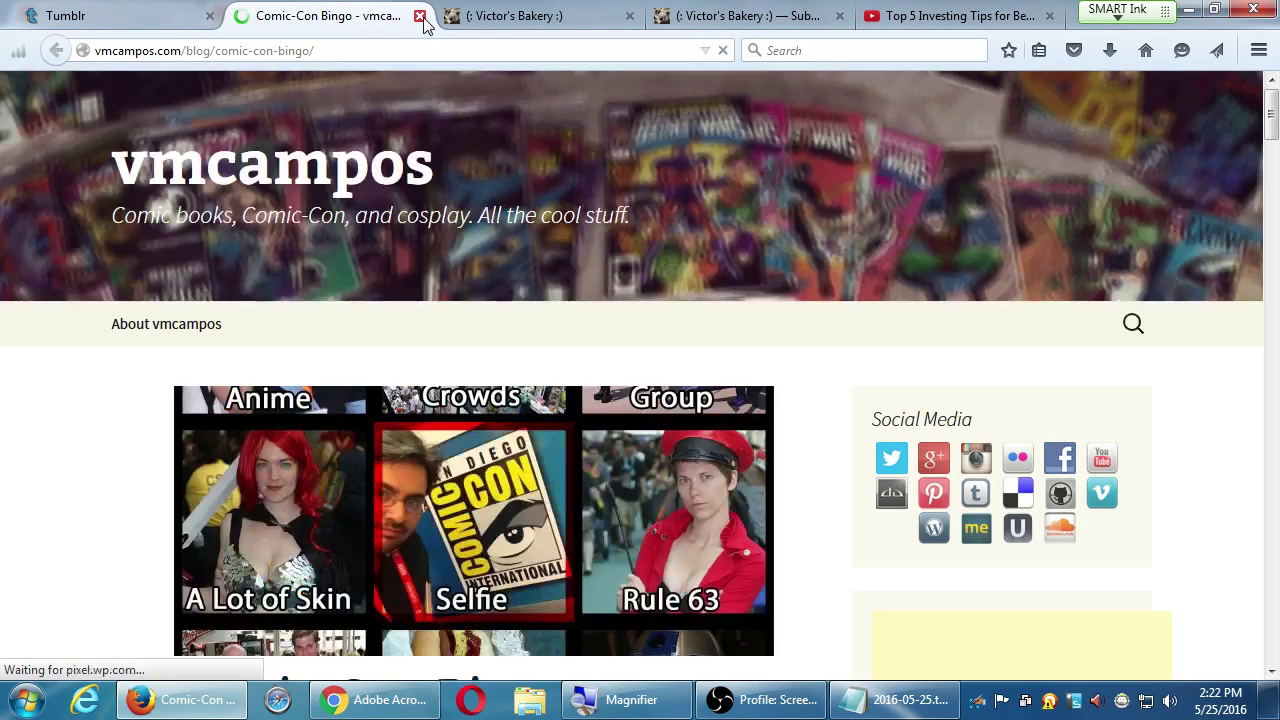
left_click(421, 16)
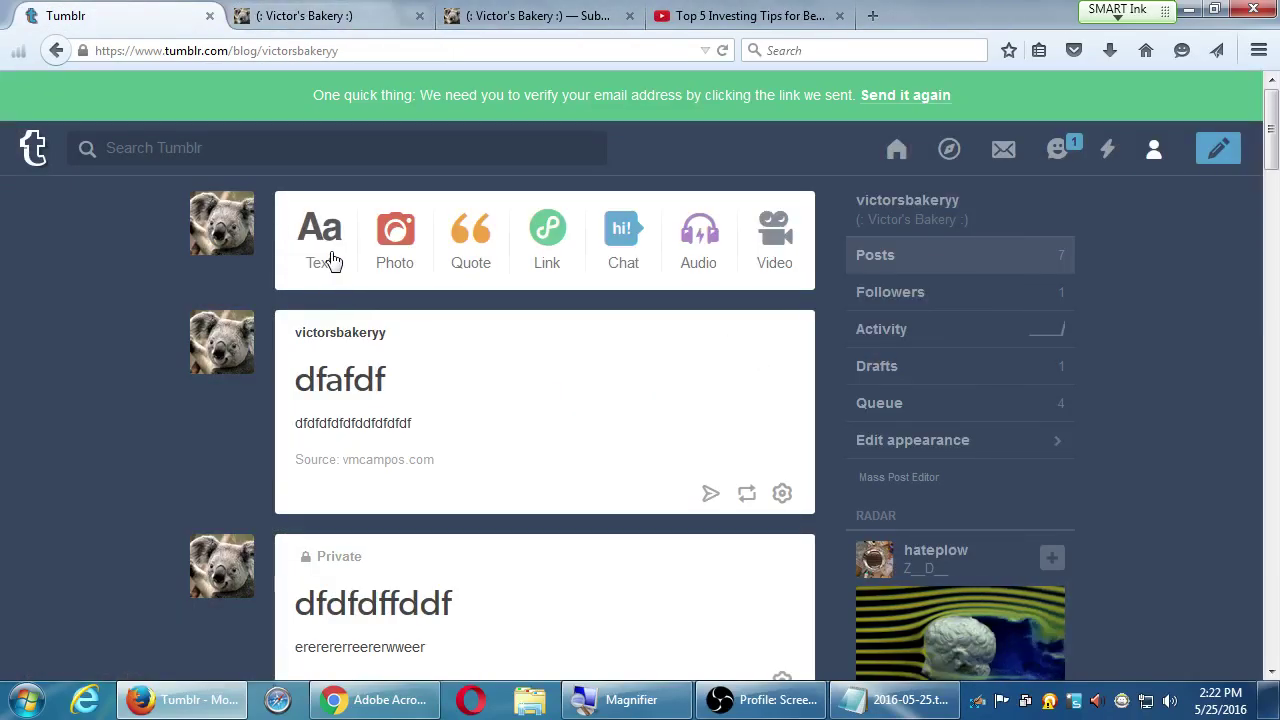
- Start a new quote post and open its content source setting for editing
left_click(470, 252)
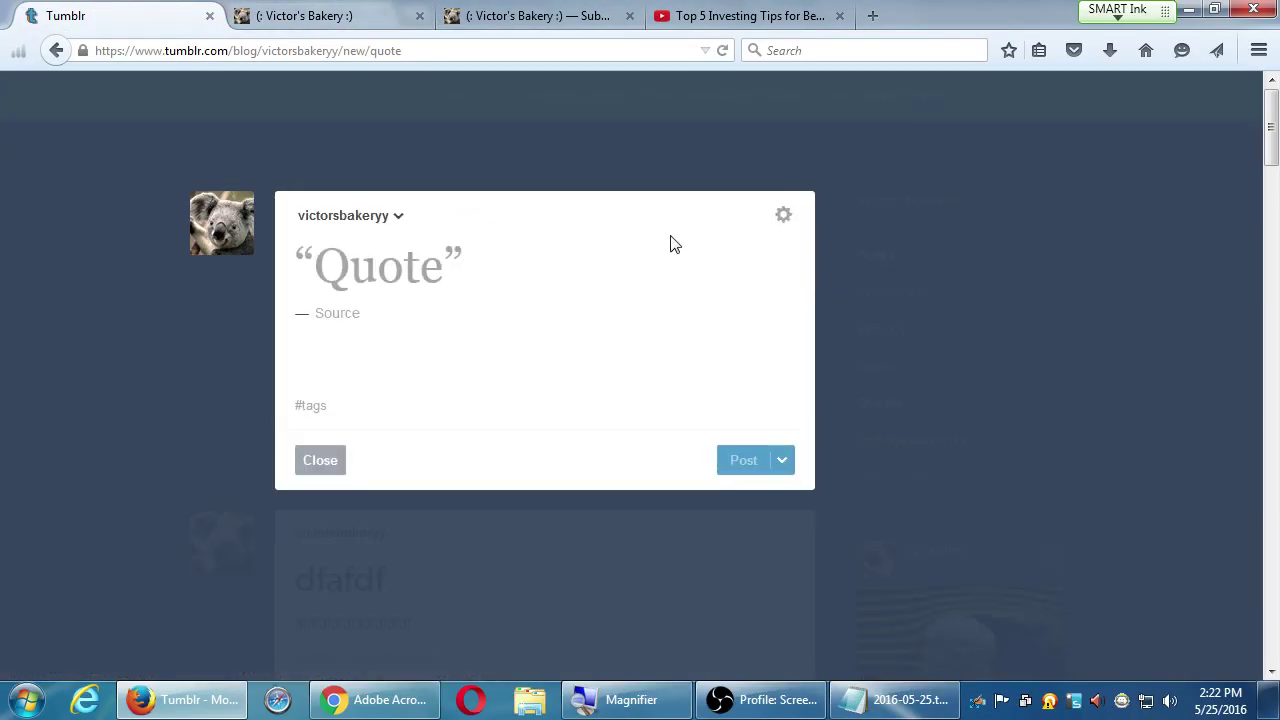
left_click(785, 217)
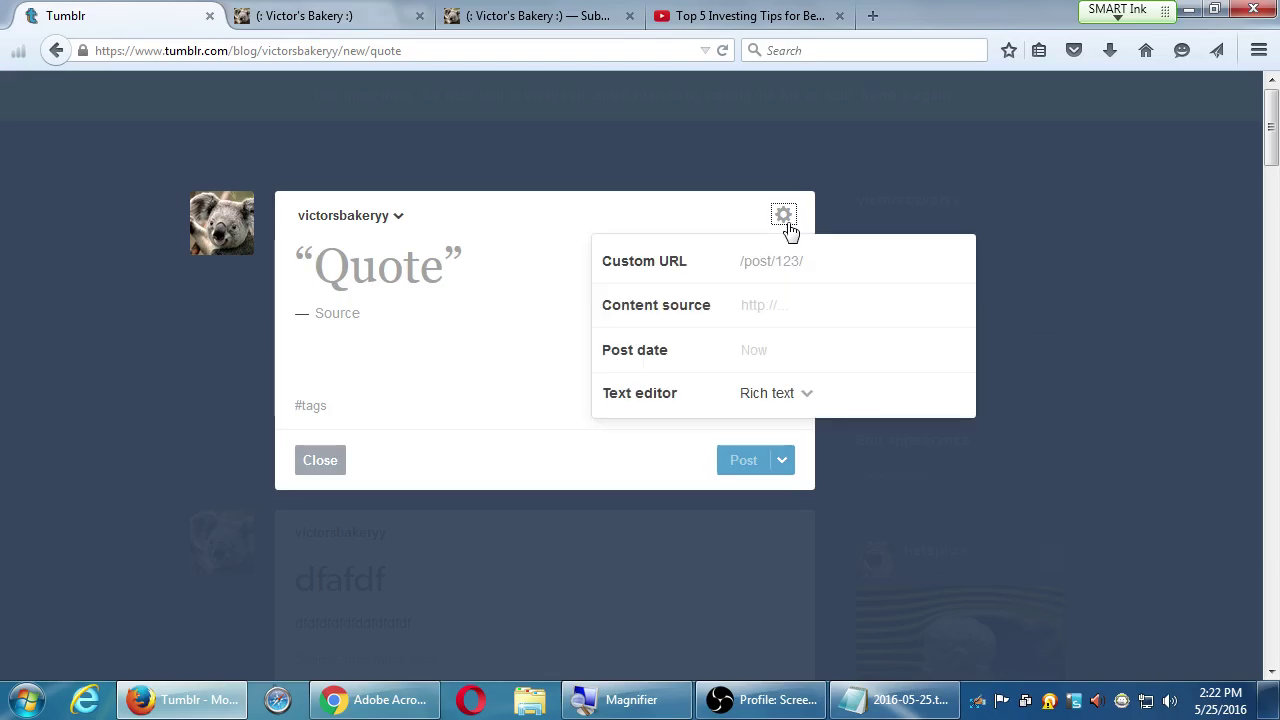
left_click(786, 310)
- Switch to the 2016-05-25.txt notes in Notepad and add the line "On your posts, go to Options > Content Source"
key("alt+Tab")
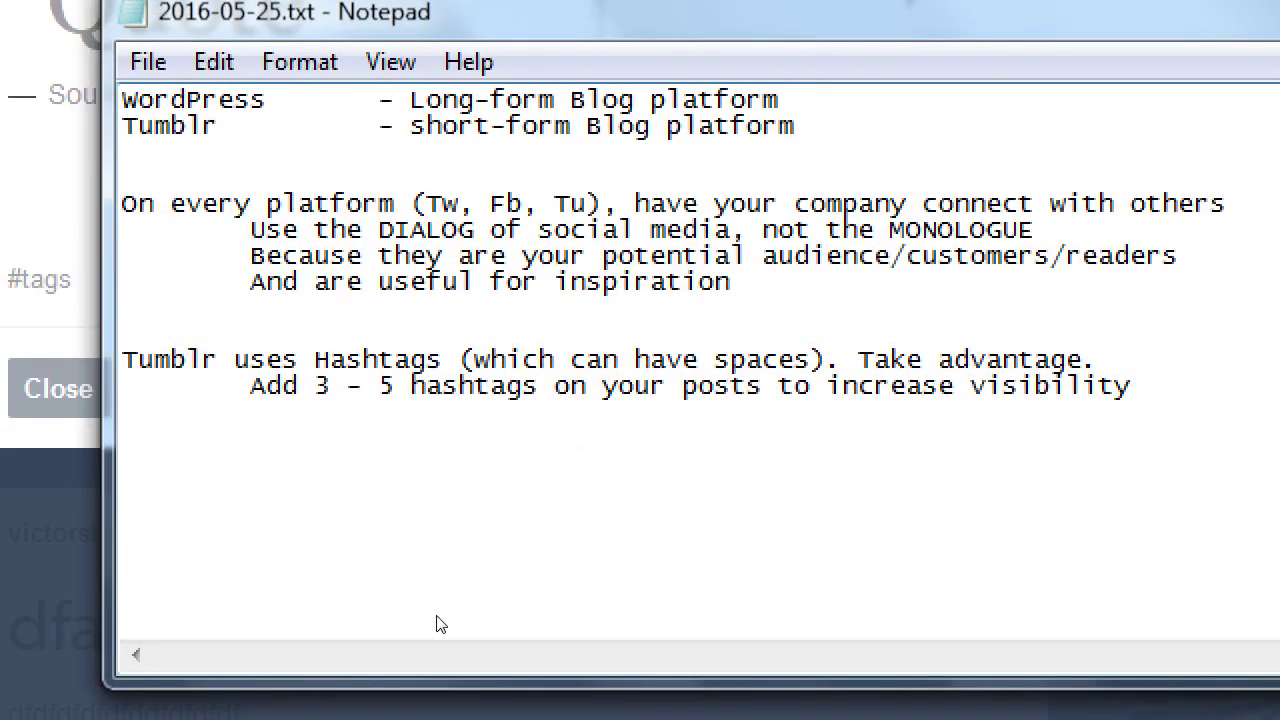
type("On your posts")
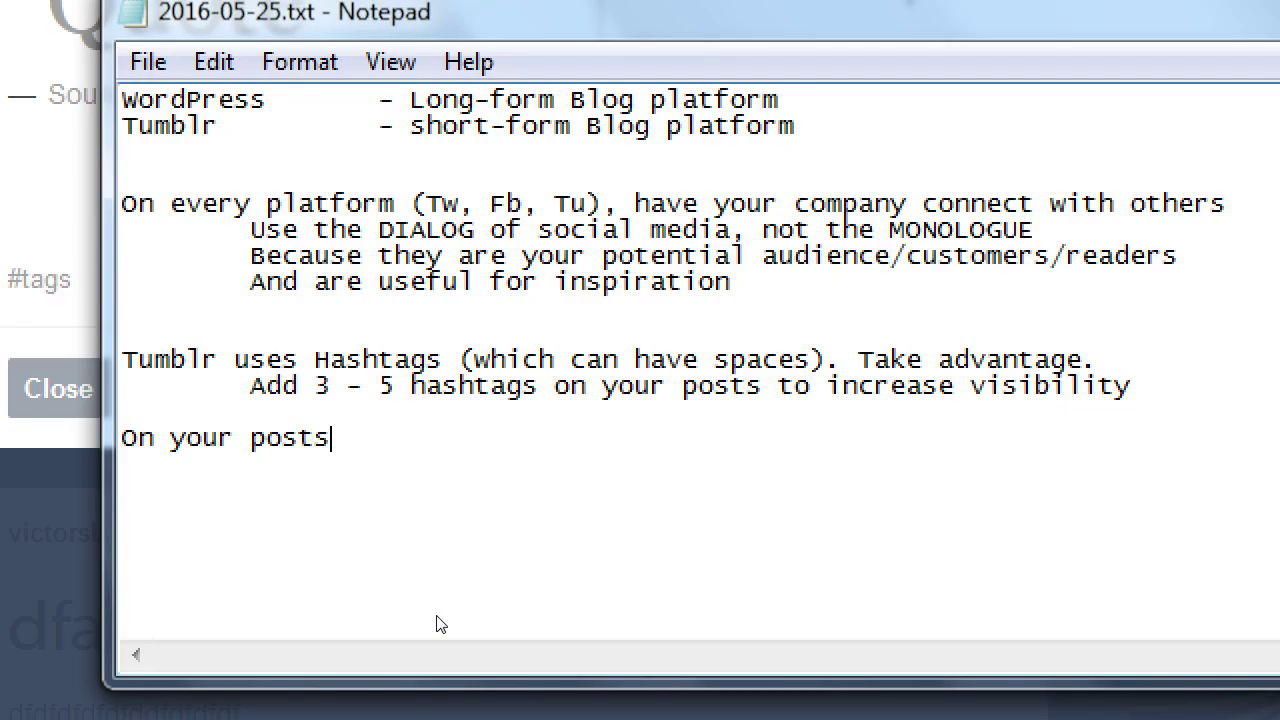
type(", go to Options > ")
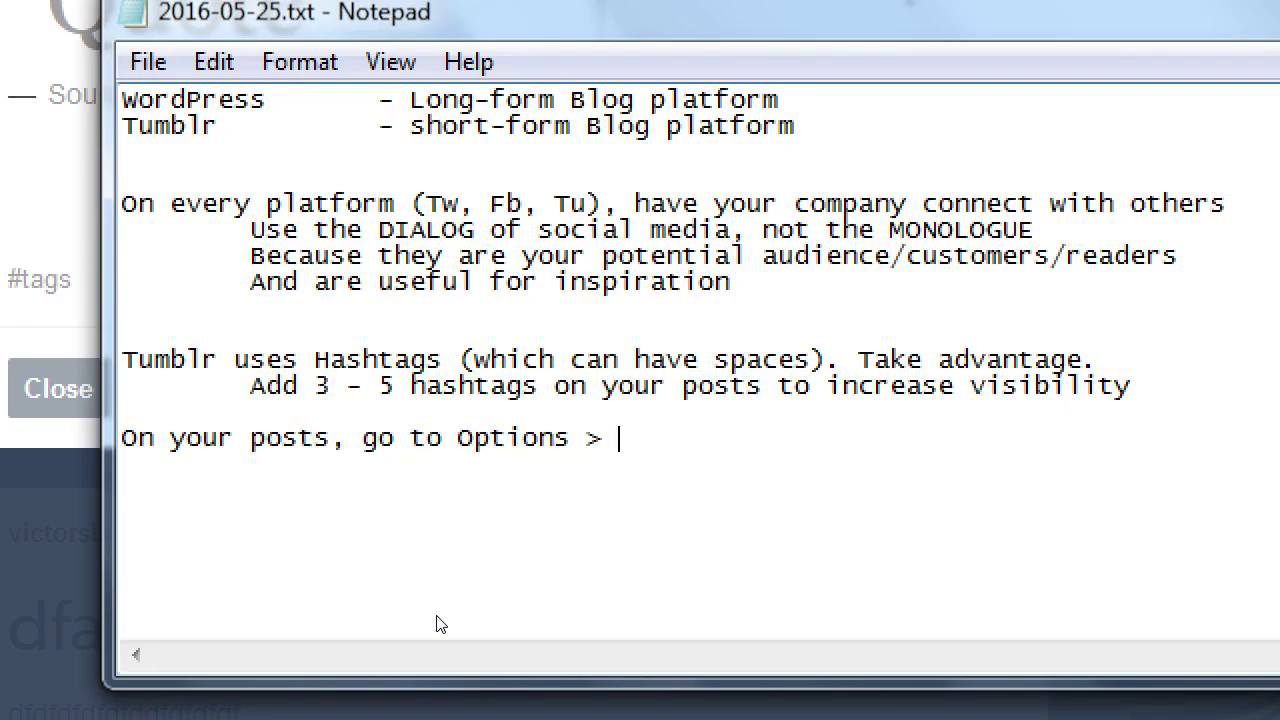
type("Cont")
key("BackSpace")
key("BackSpace")
type("ontent Source")
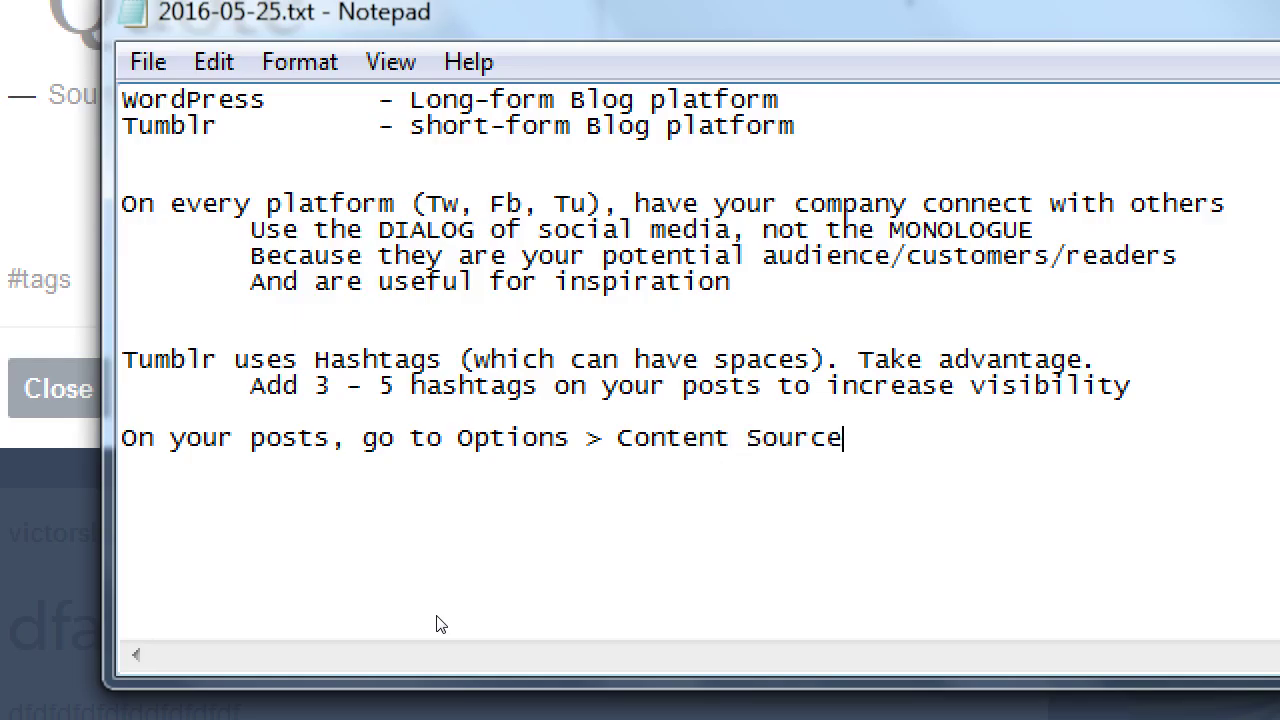
- Add an indented line below it reading "This will attach a PERMANENT link to whatever you choose."
key("Return")
key("Tab")
type("This will a")
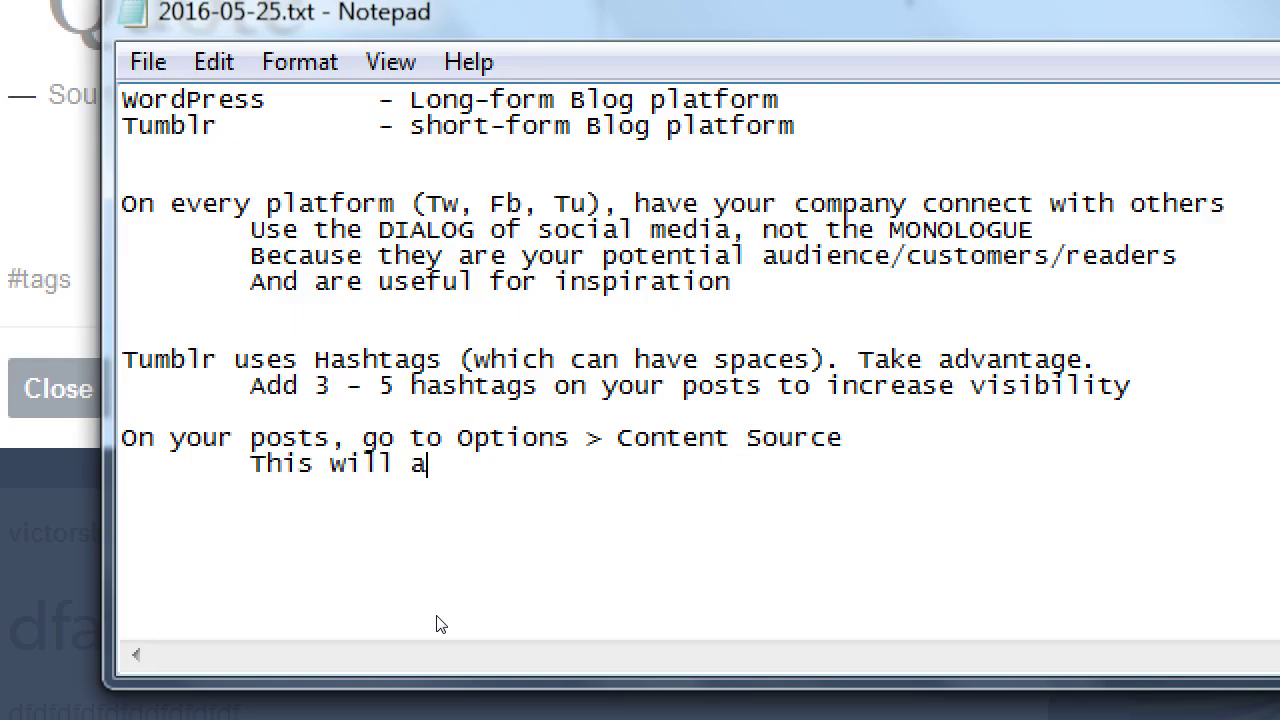
type("ttach a PERMANENT link to whate")
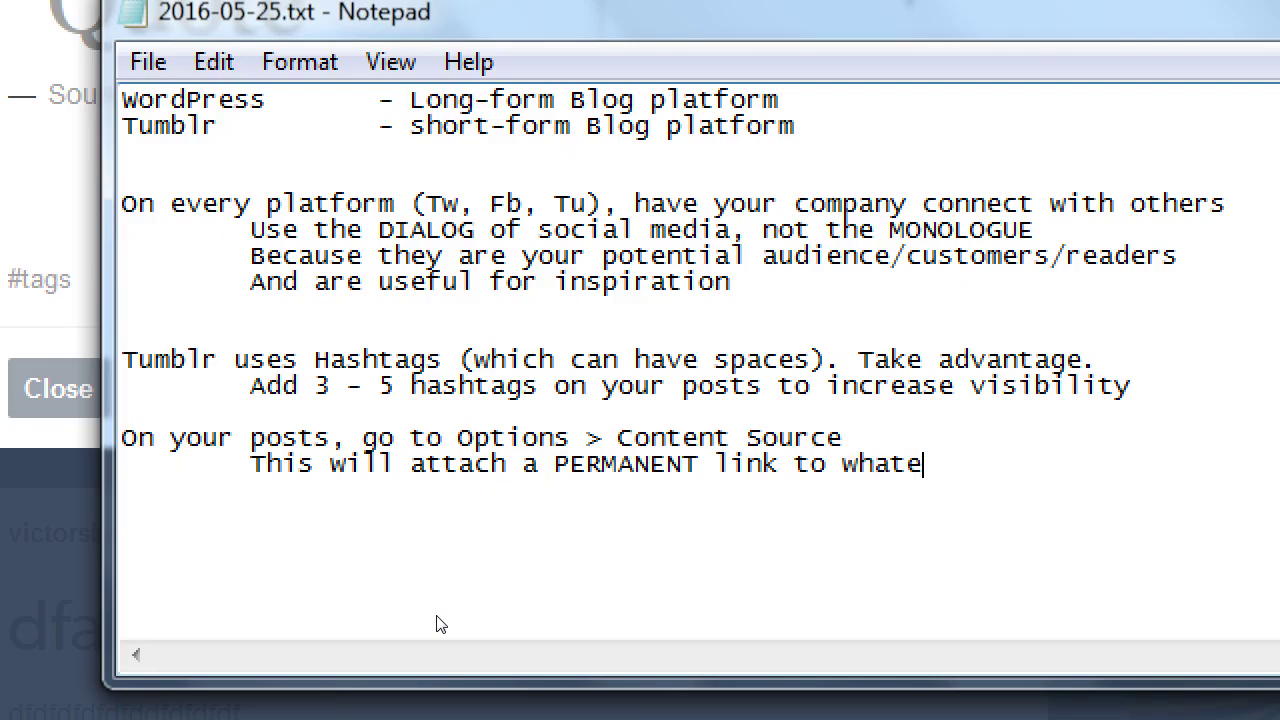
type("ver you choose.")
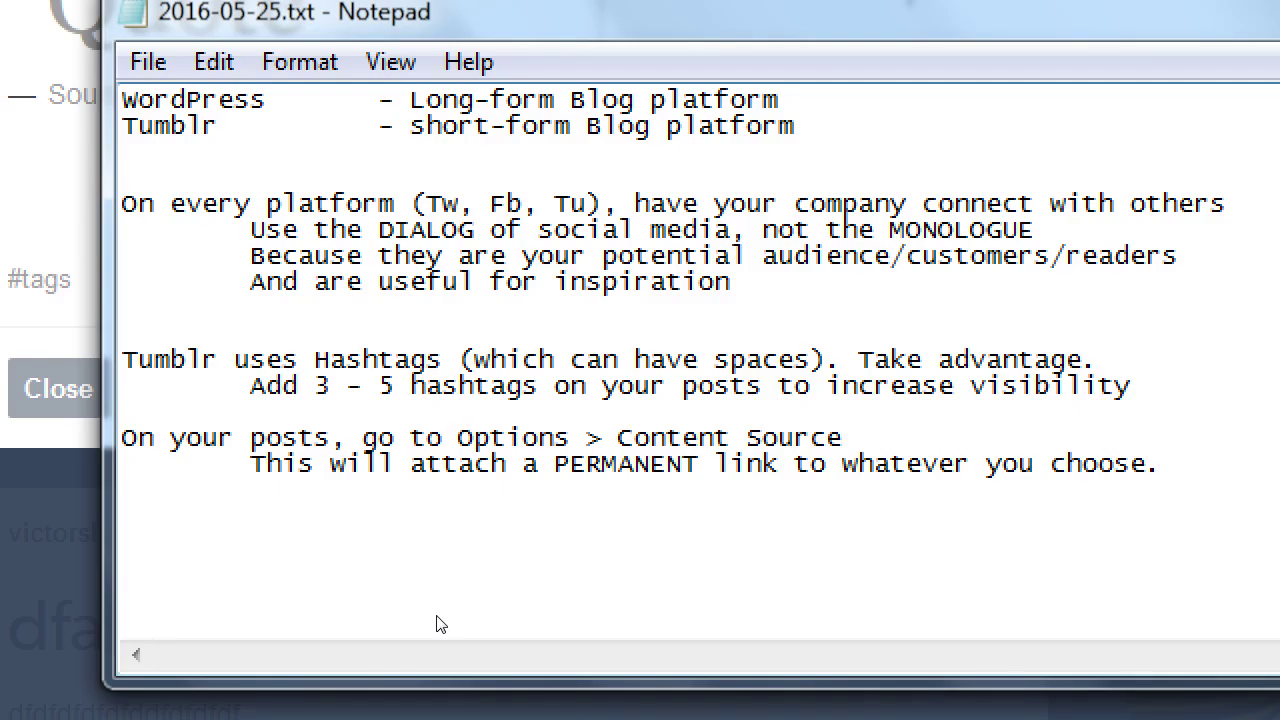
key("super+minus")
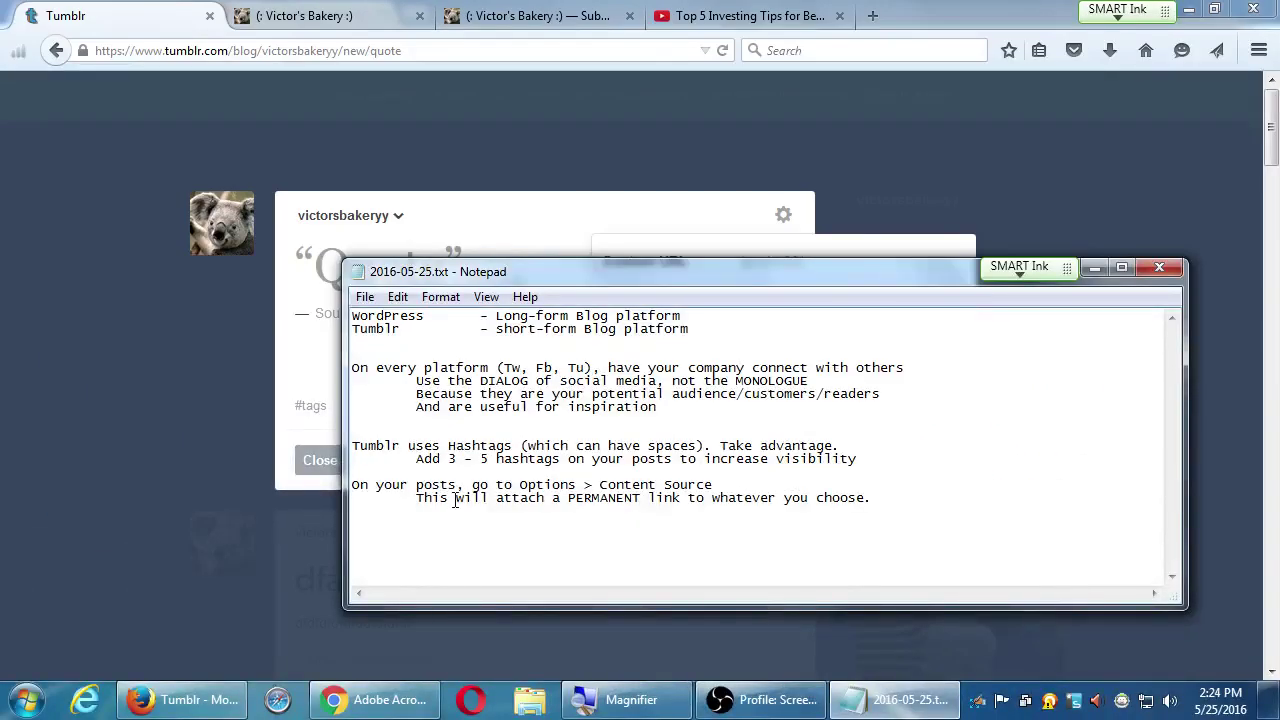
left_click(574, 206)
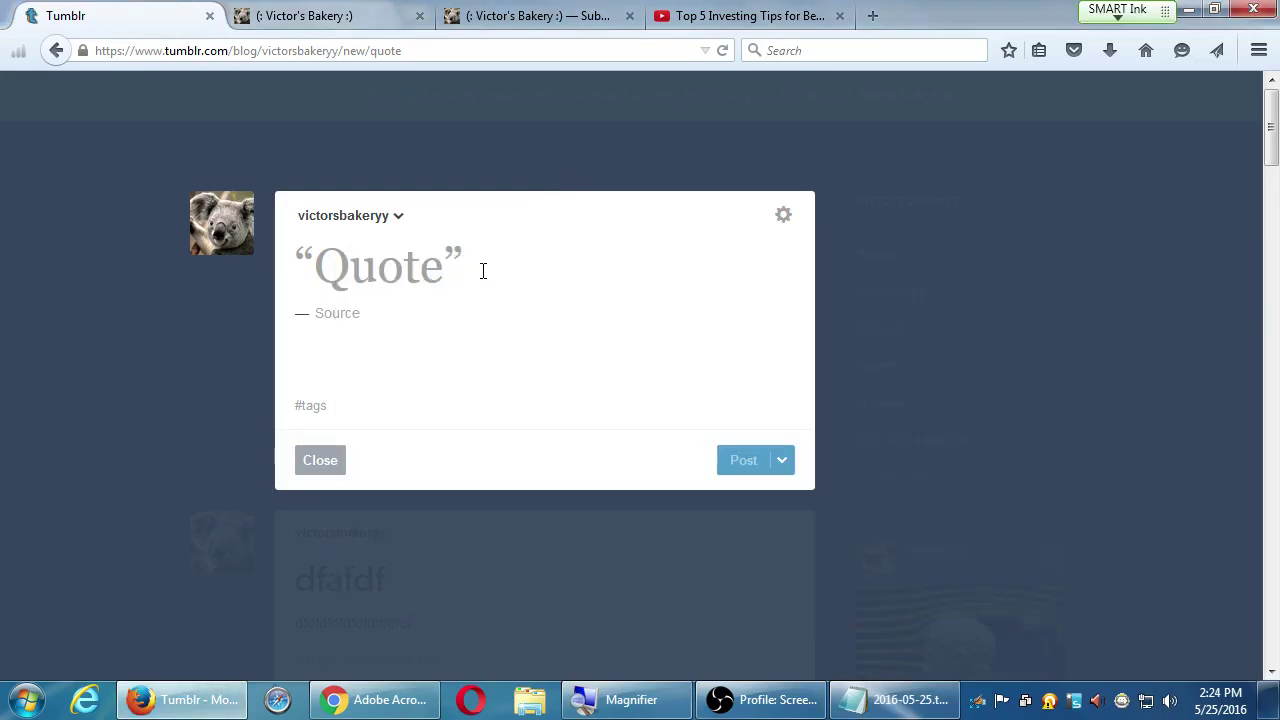
left_click(784, 215)
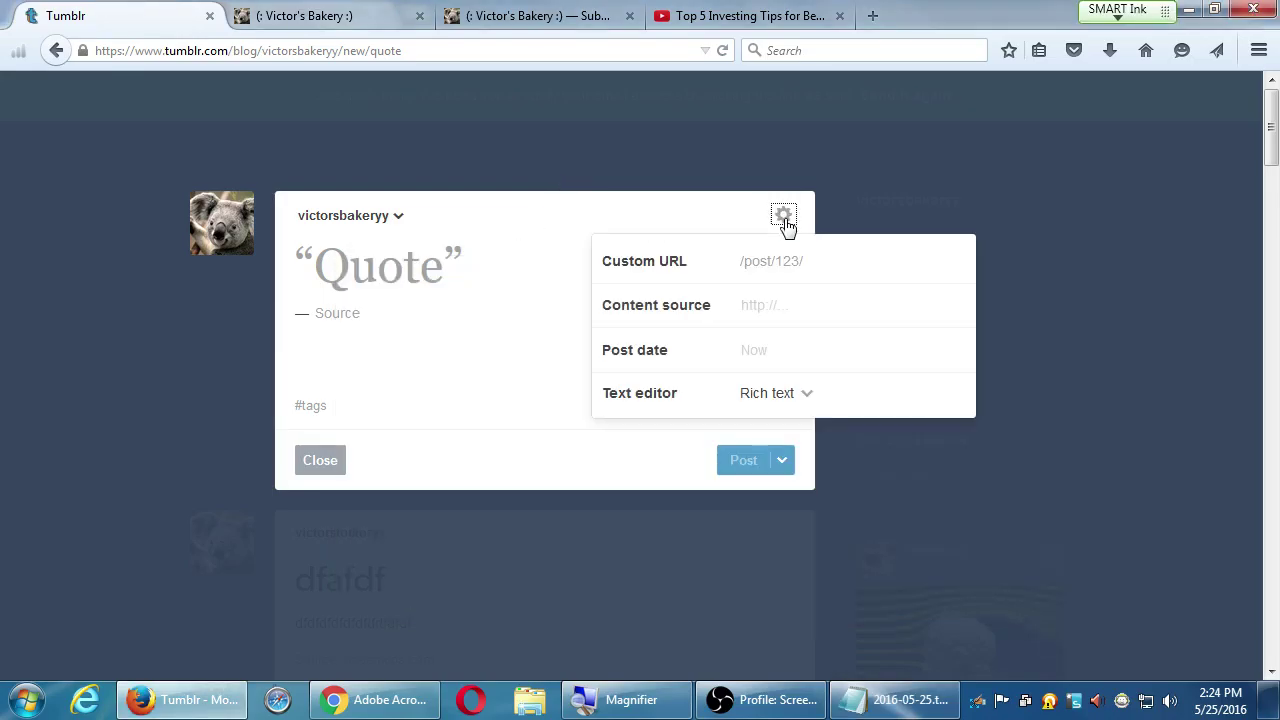
left_click(784, 308)
type("http://vmcink.net")
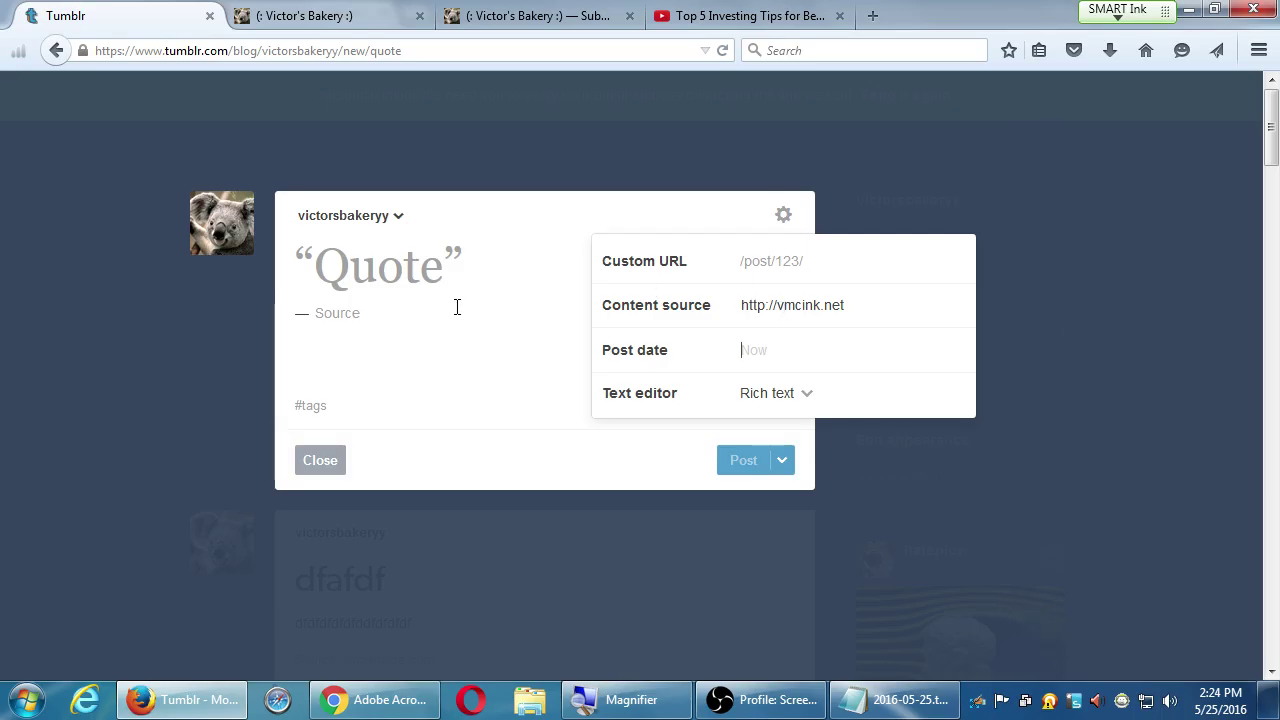
- Enter "Social media makes the world go round" as the quote text
left_click(403, 265)
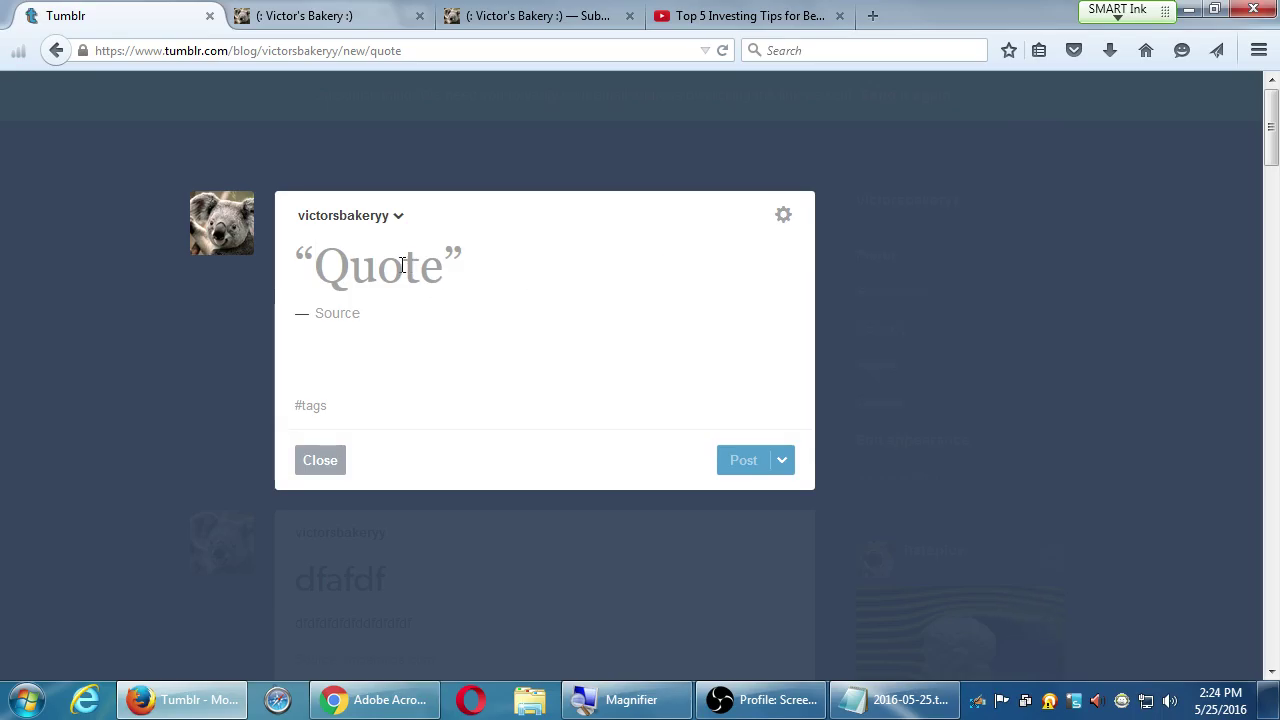
type("Social ")
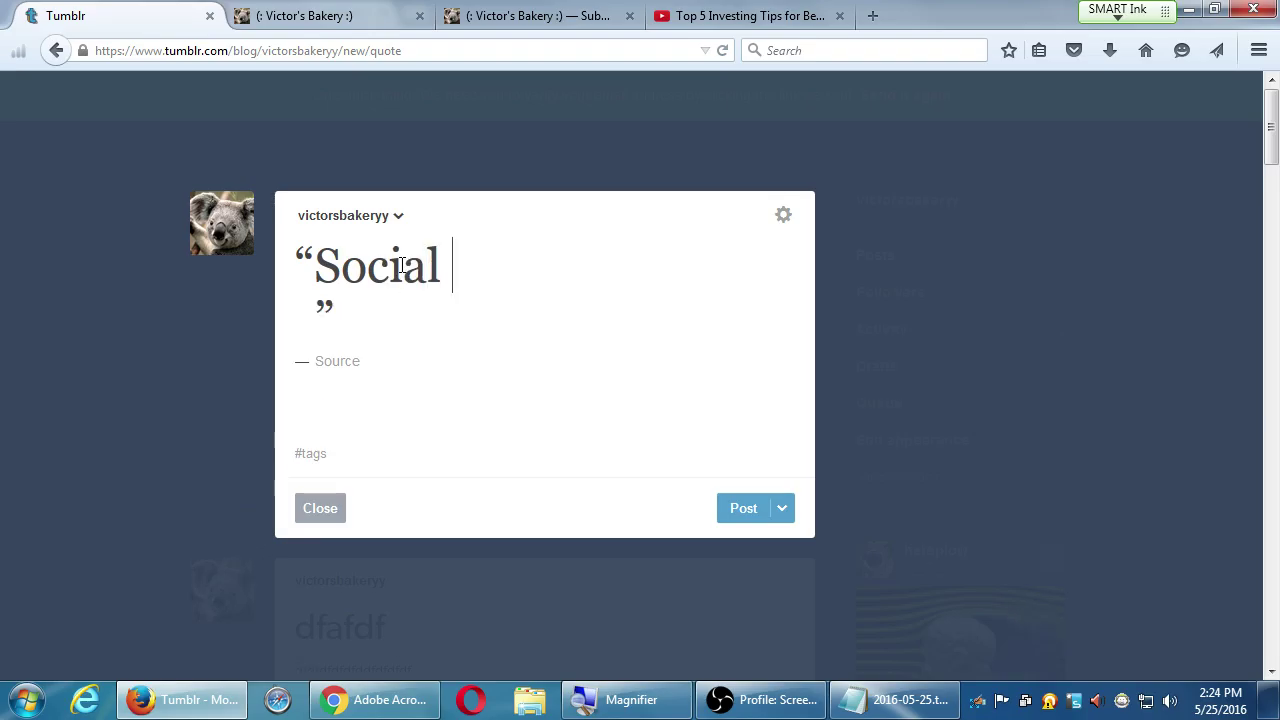
type("media make the works")
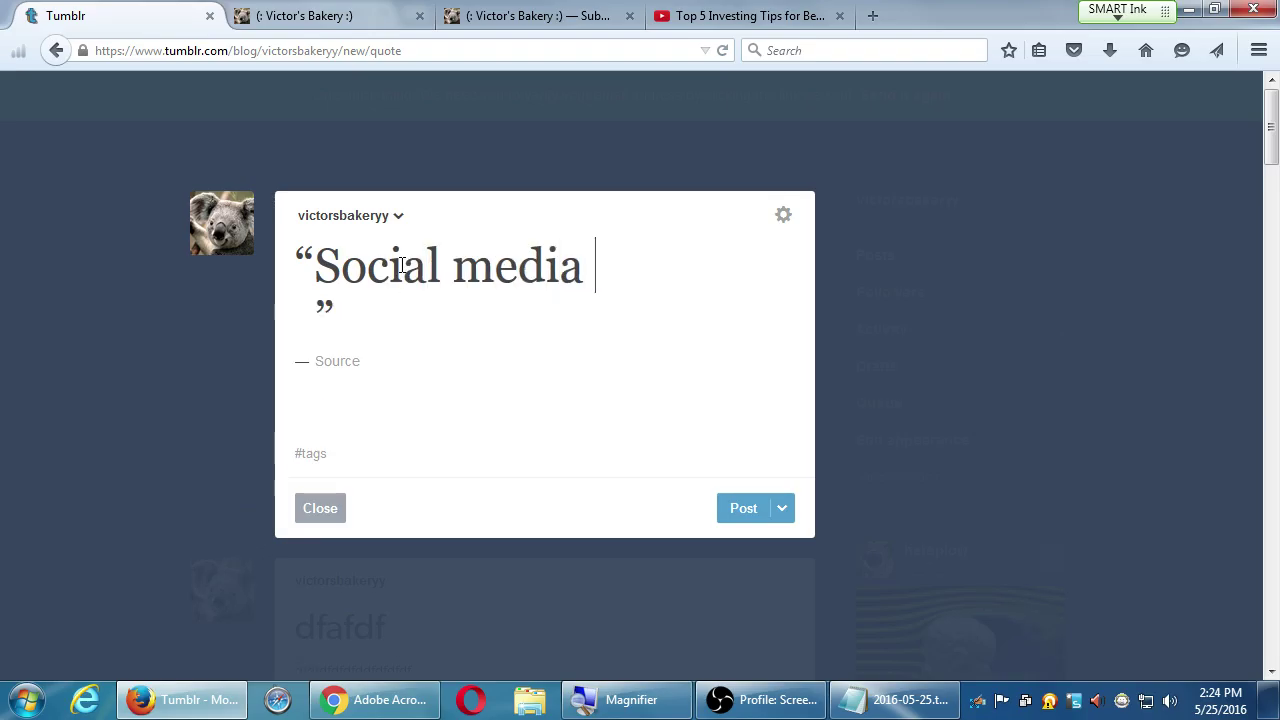
key("ctrl+Left")
key("ctrl+Left")
key("Left")
type("s")
key("End")
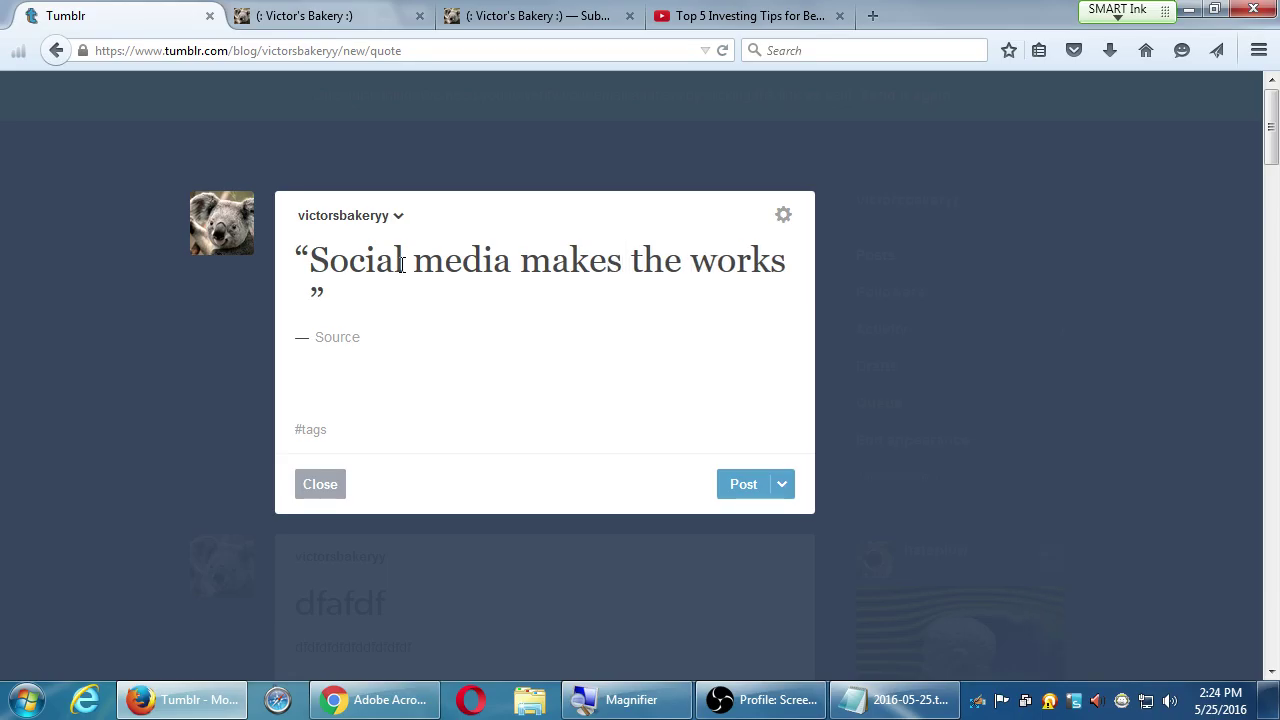
key("BackSpace")
key("BackSpace")
type("d go round")
- Enter the quoted person's name as the quote's source and publish the post
key("Tab")
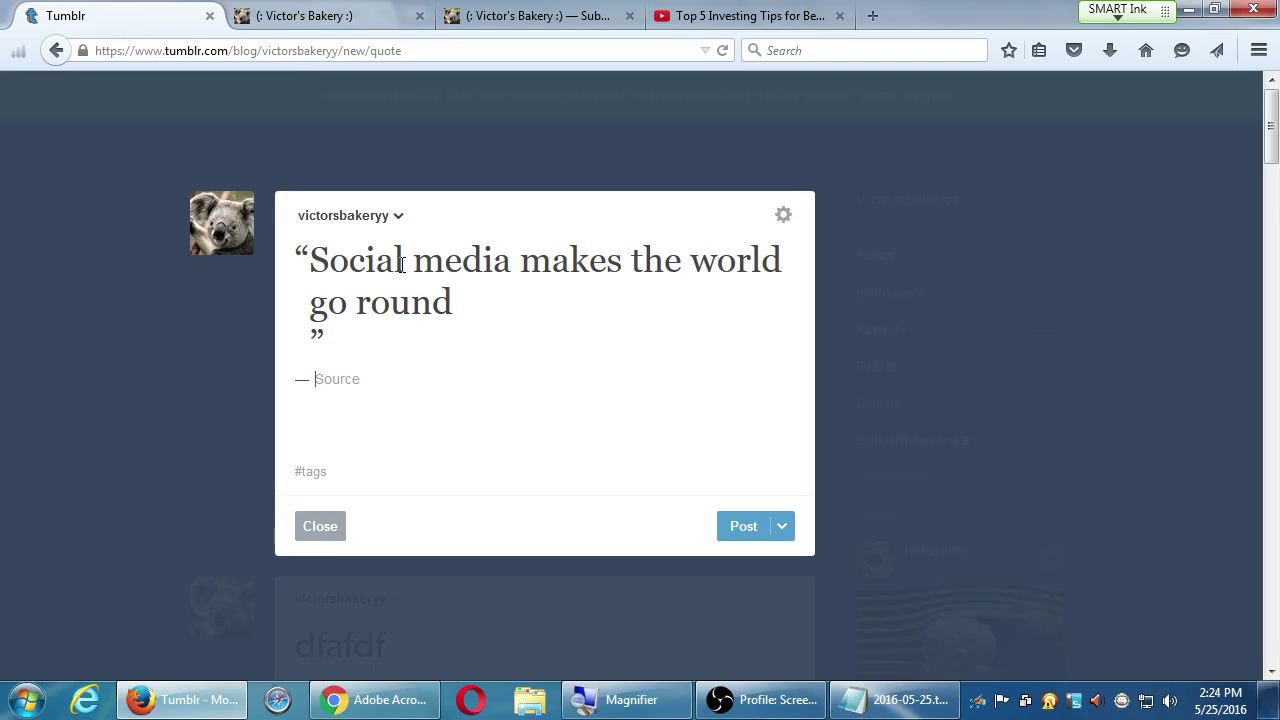
type("Victor C.")
left_click(737, 527)
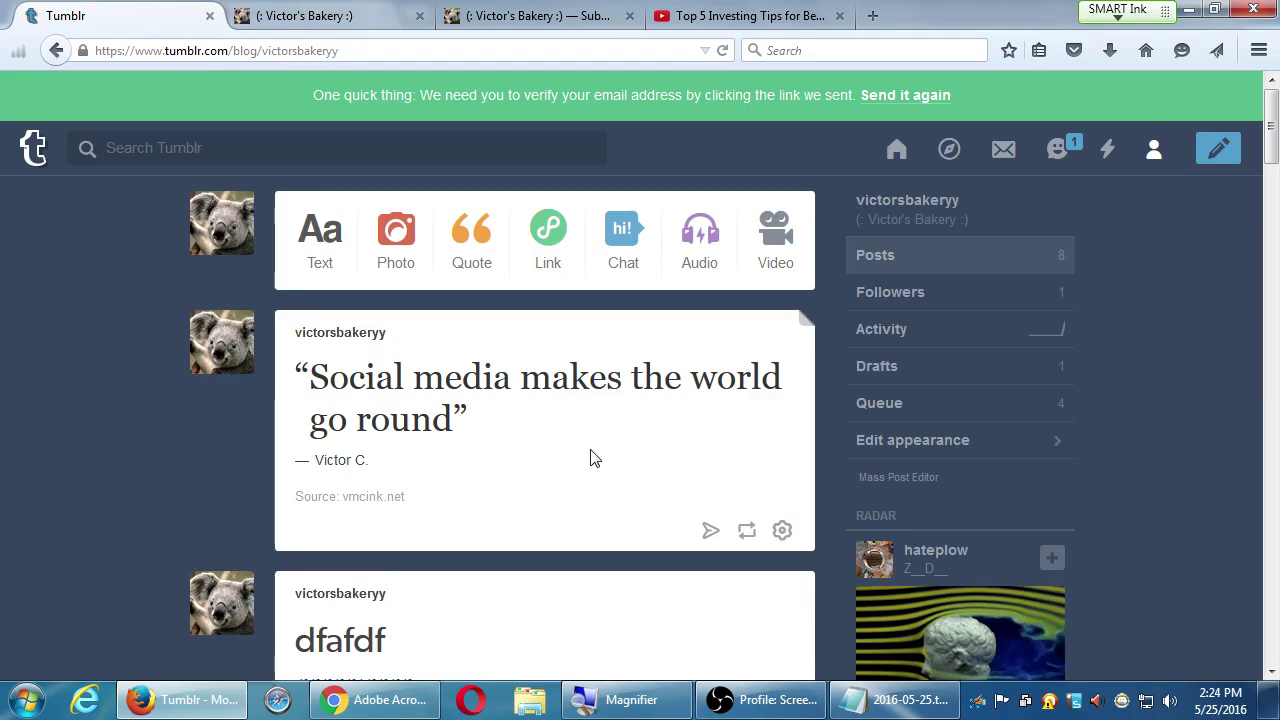
mouse_move(388, 504)
left_click(782, 699)
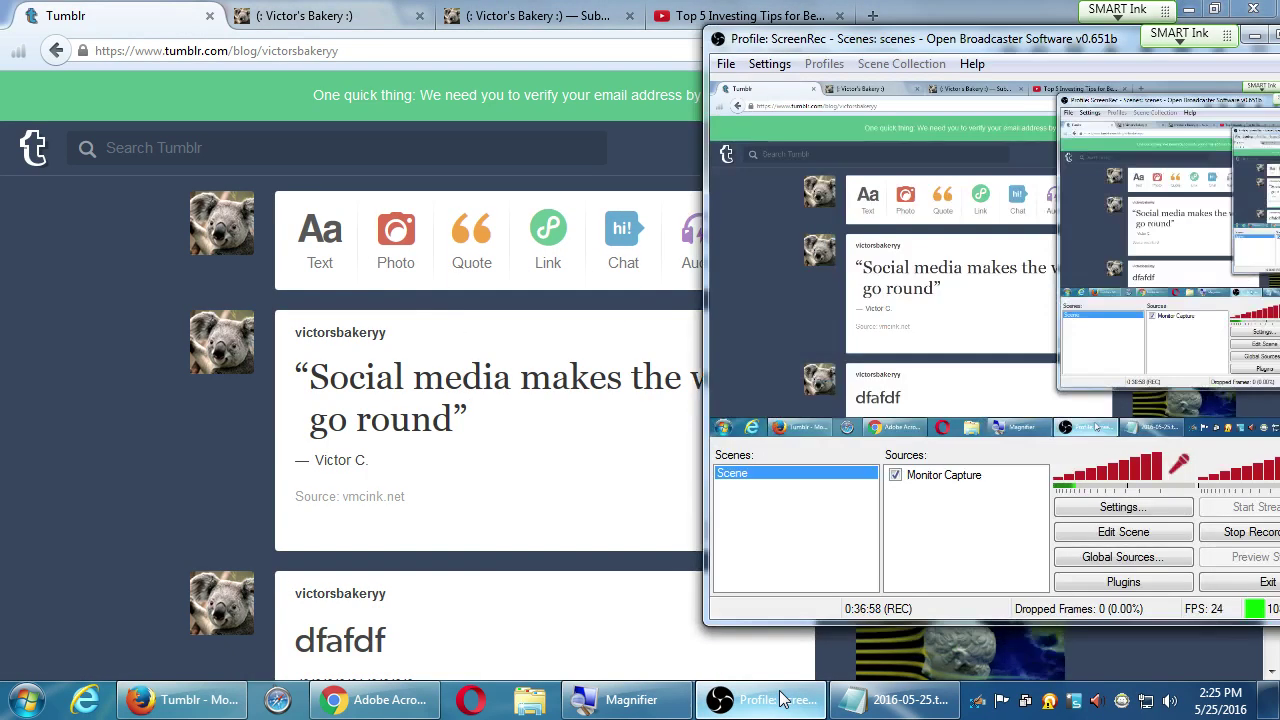
left_click(782, 699)
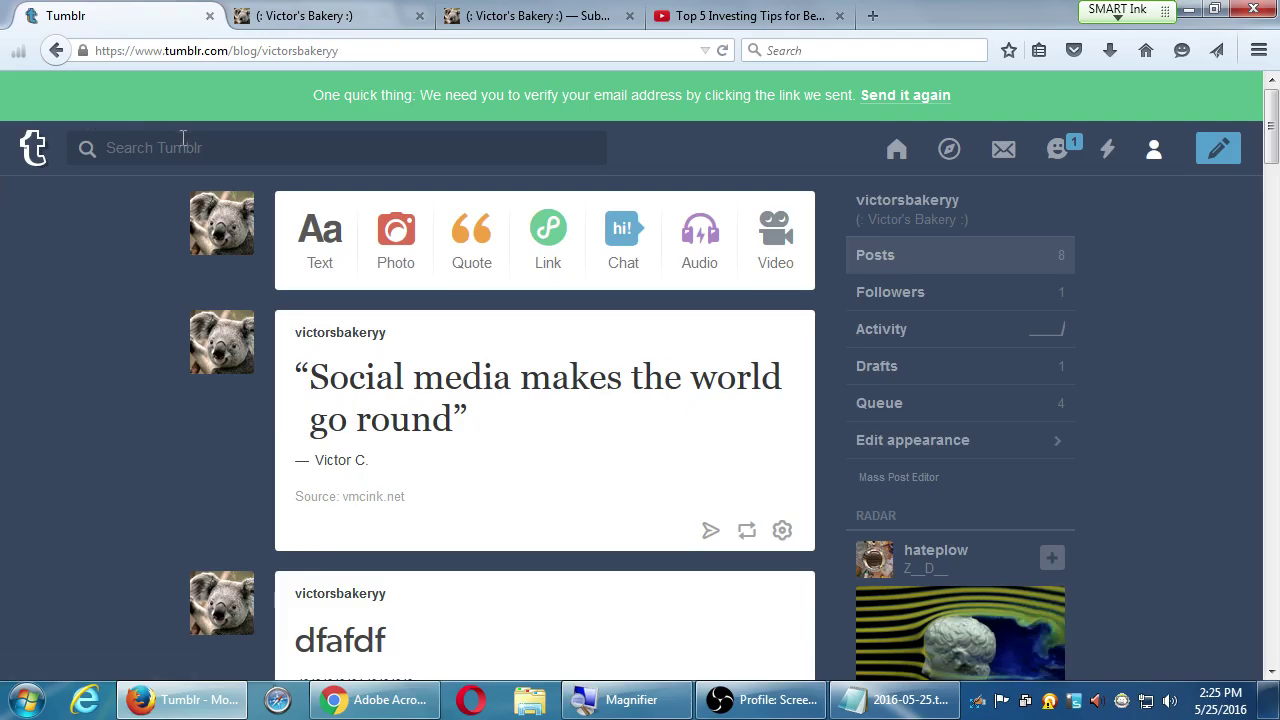
- Start a new text post and review its tags field and post settings
left_click(313, 236)
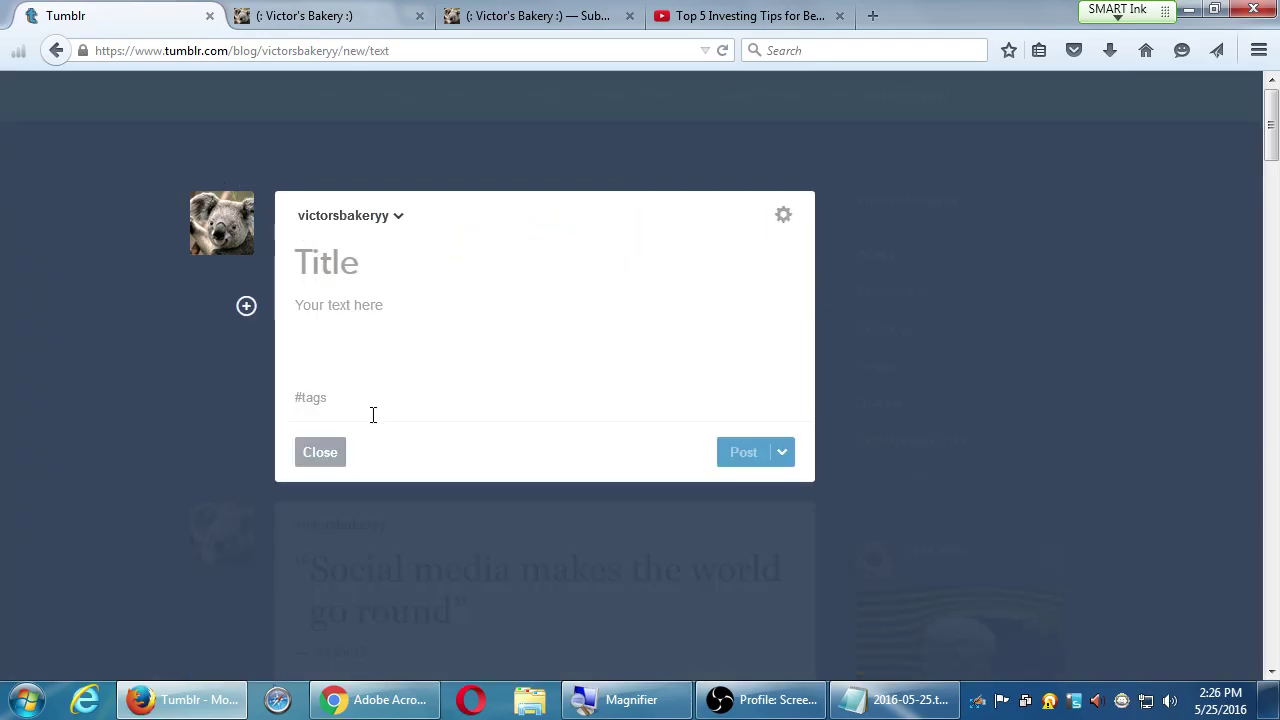
left_click(343, 400)
left_click(784, 216)
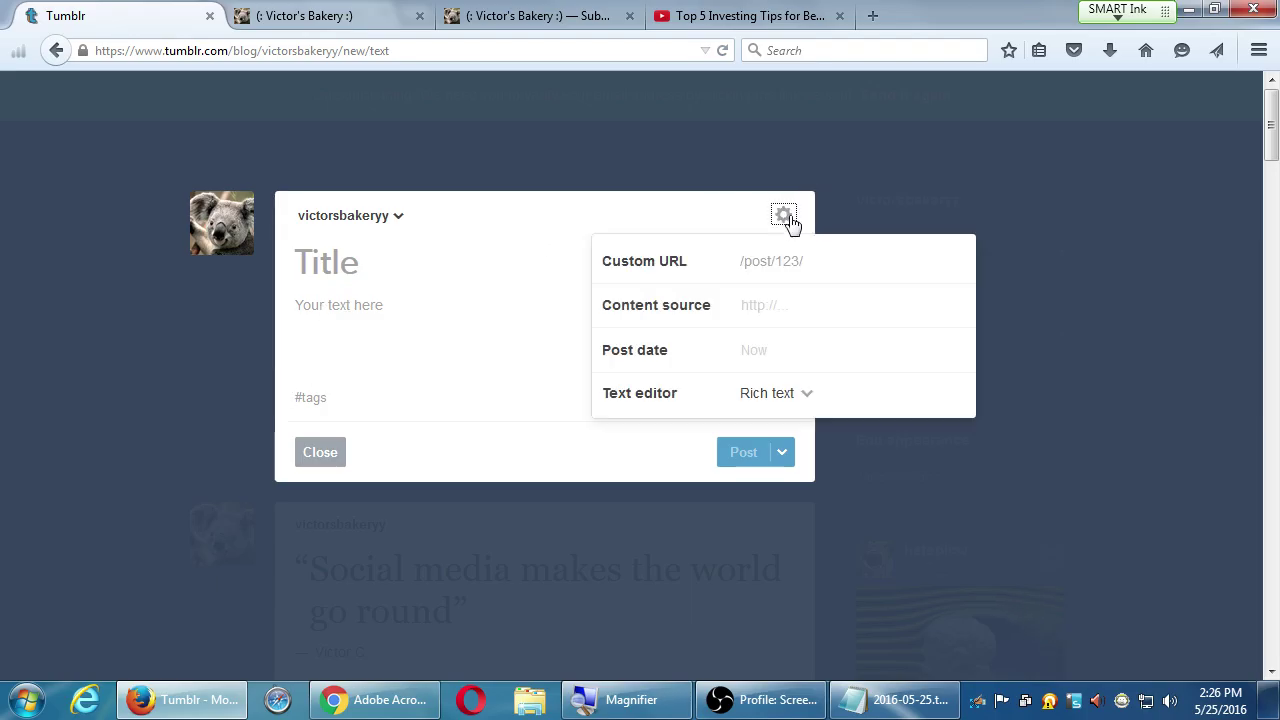
left_click(367, 389)
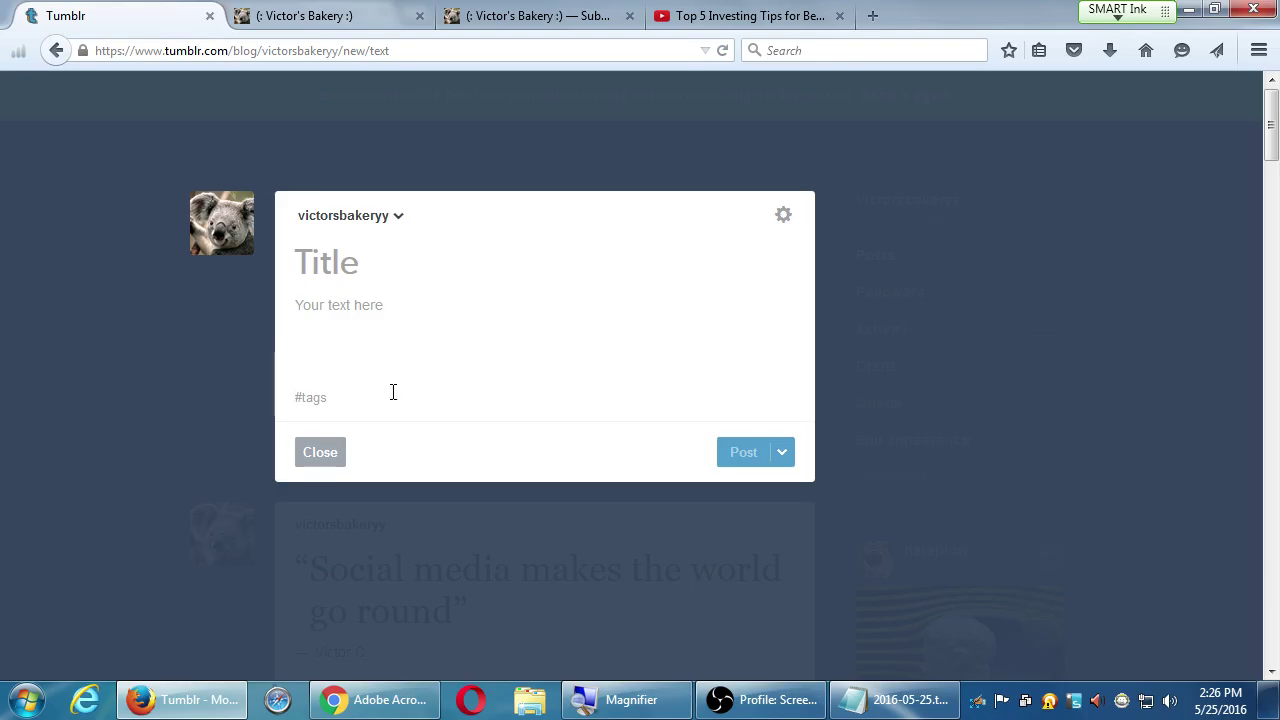